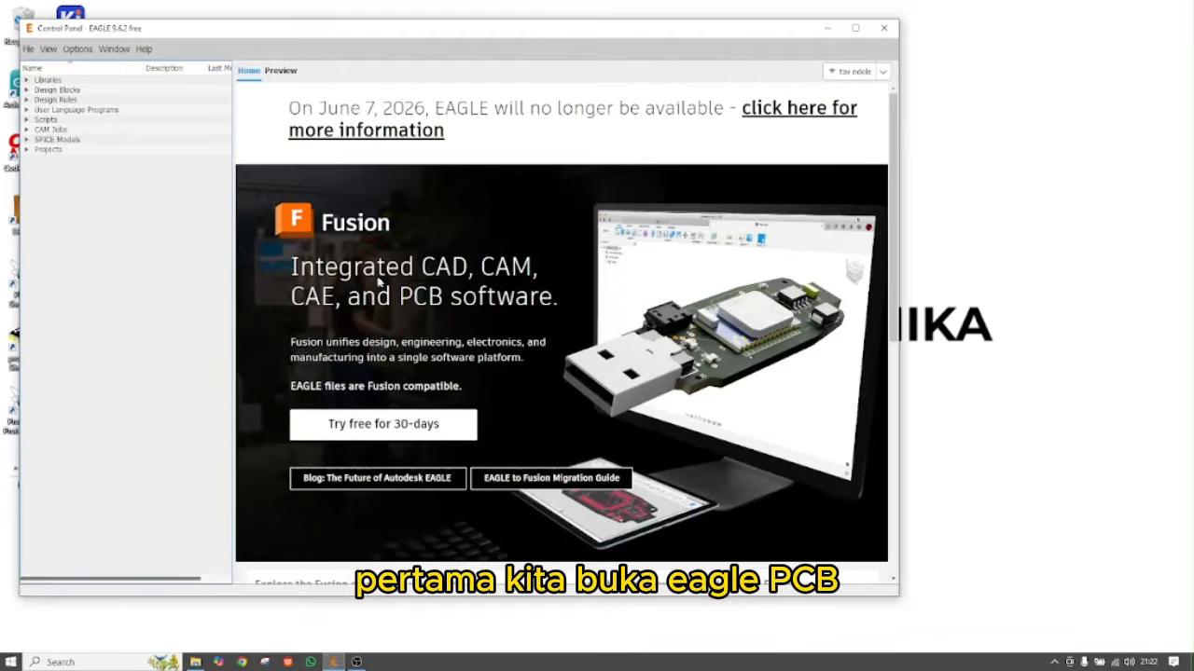
# Create a new untitled.sch schematic through File > New > Schematic
pyautogui.click(28, 49)
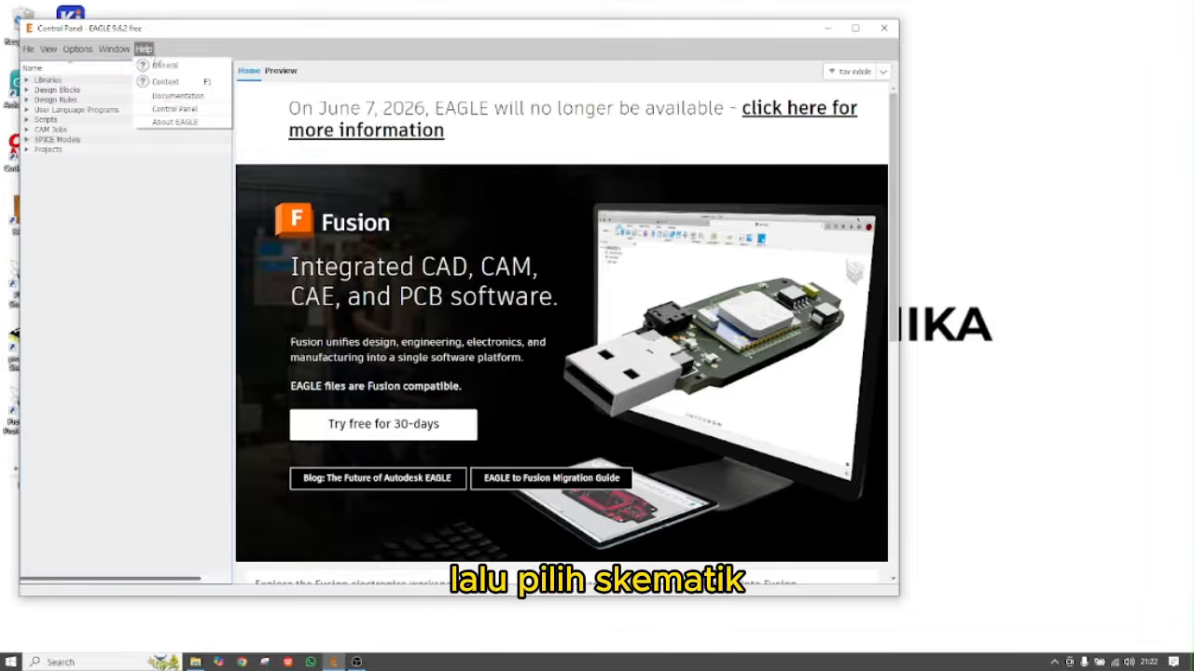
pyautogui.moveTo(29, 48)
pyautogui.moveTo(74, 64)
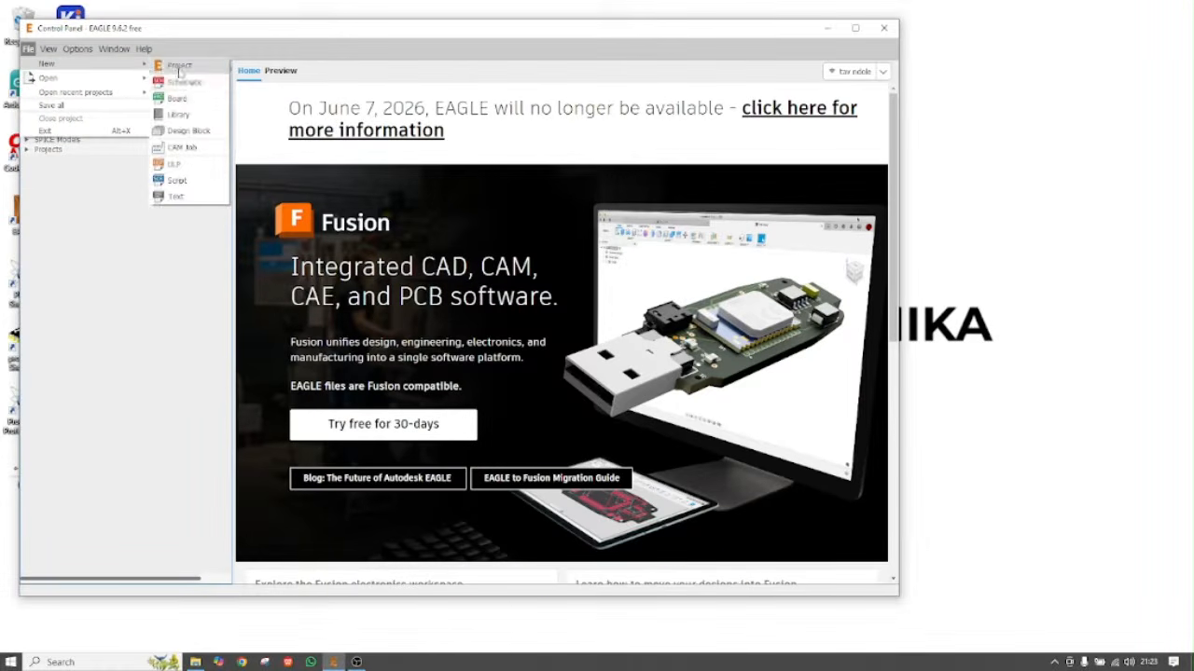
pyautogui.click(184, 82)
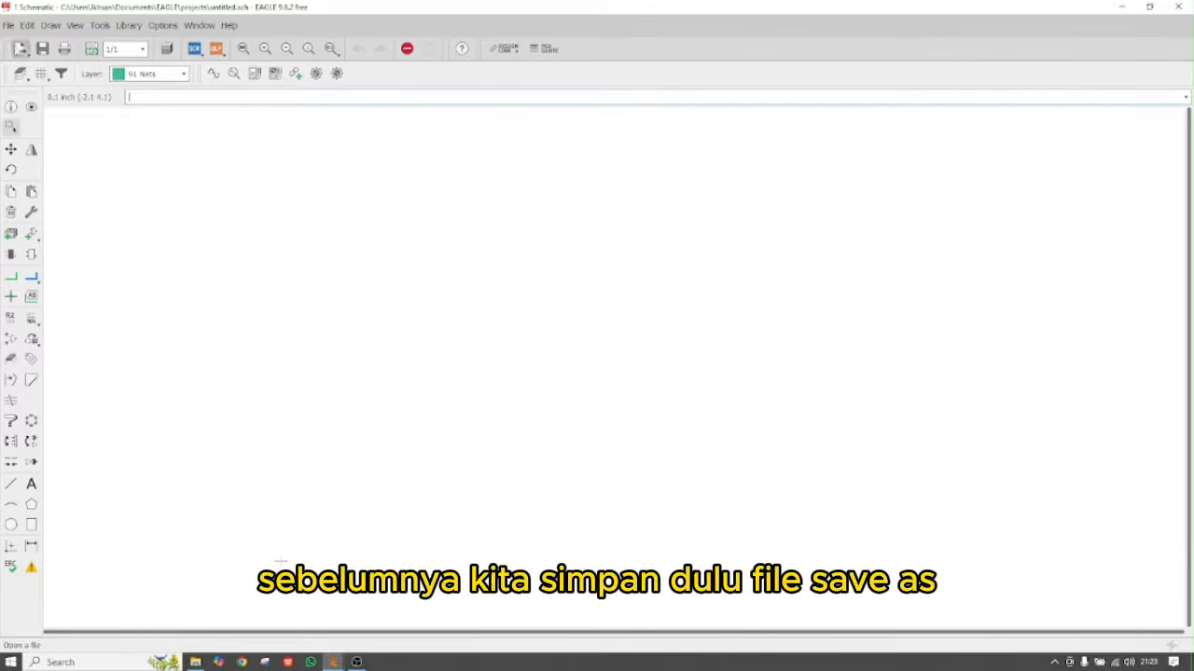
# Start Save as and browse to Local Disk (D:) under This PC
pyautogui.click(9, 26)
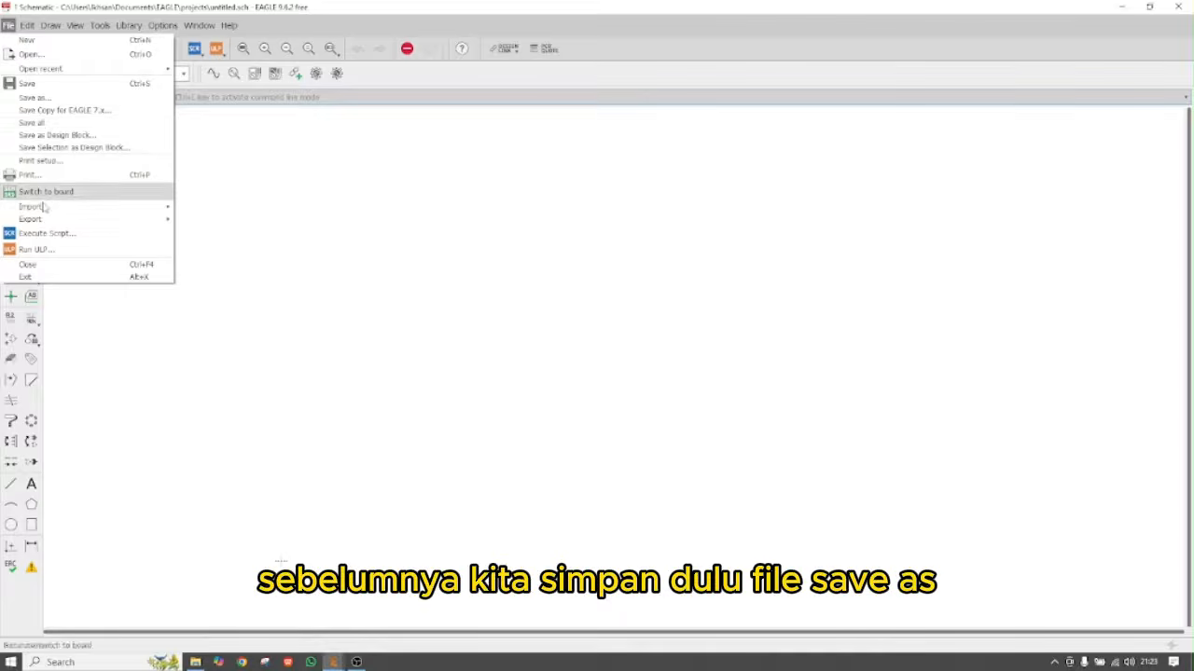
pyautogui.click(42, 98)
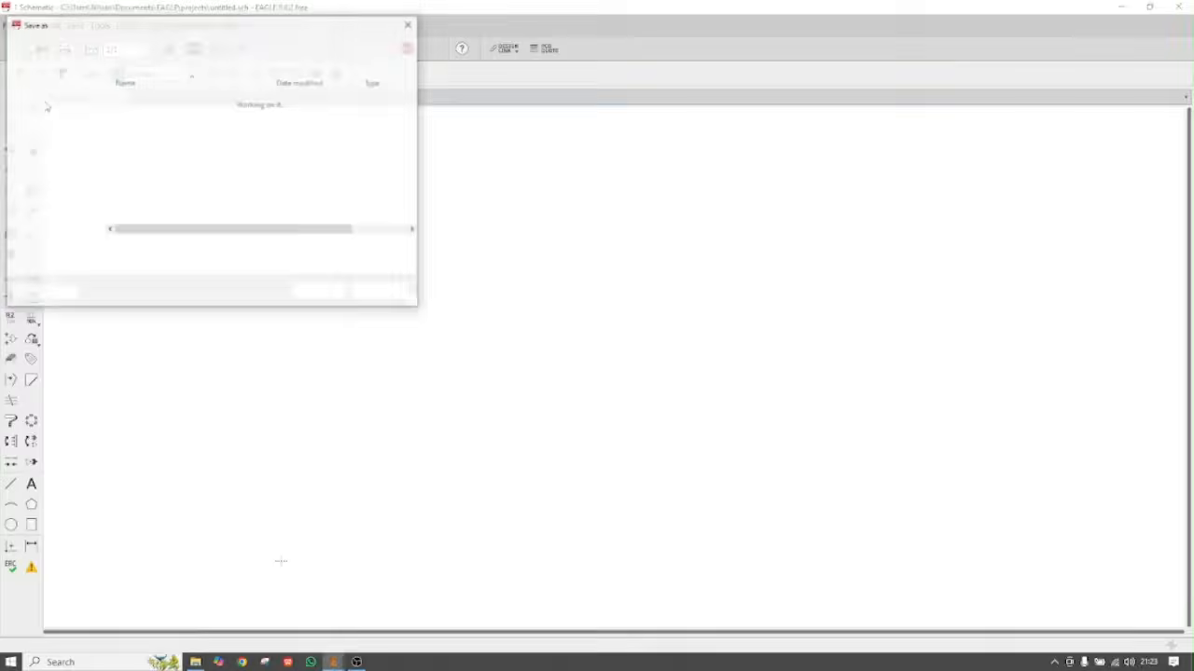
pyautogui.moveTo(97, 140); pyautogui.dragTo(97, 159)
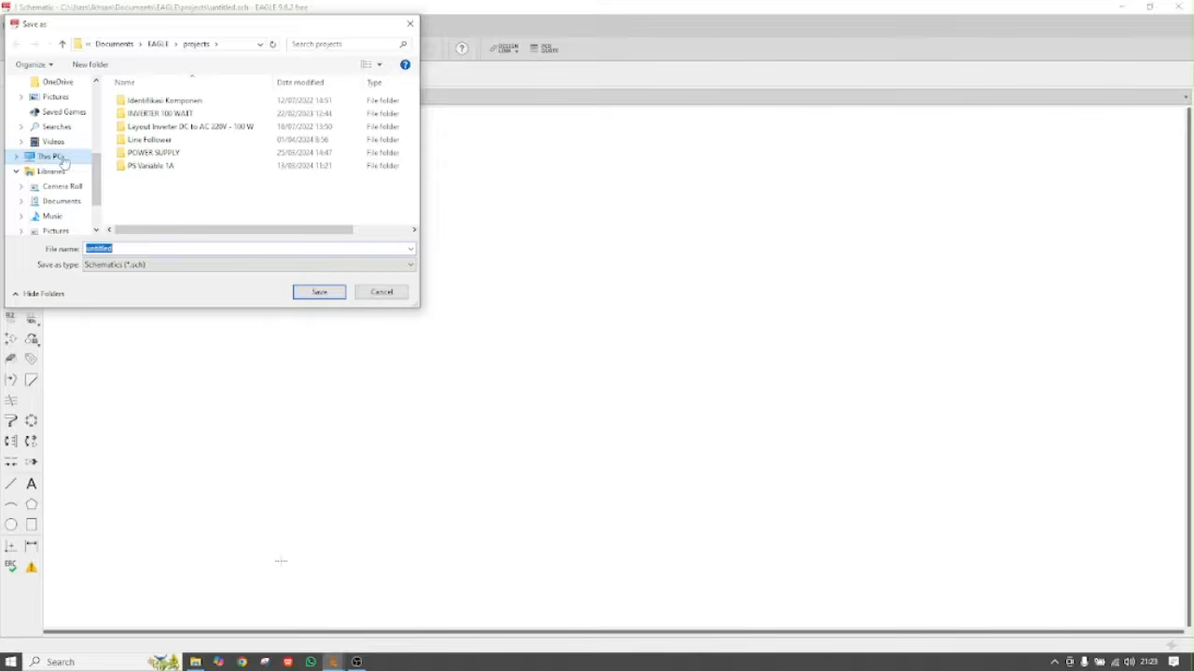
pyautogui.click(62, 158)
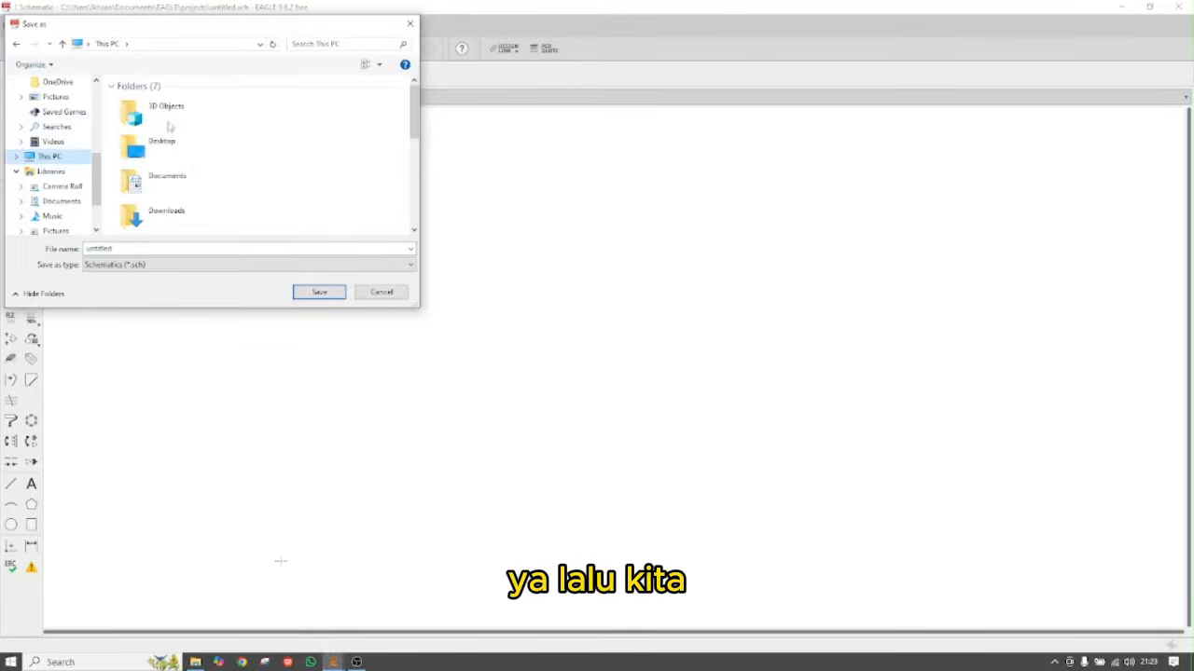
pyautogui.moveTo(415, 110); pyautogui.dragTo(417, 189)
pyautogui.click(220, 173)
pyautogui.doubleClick(220, 173)
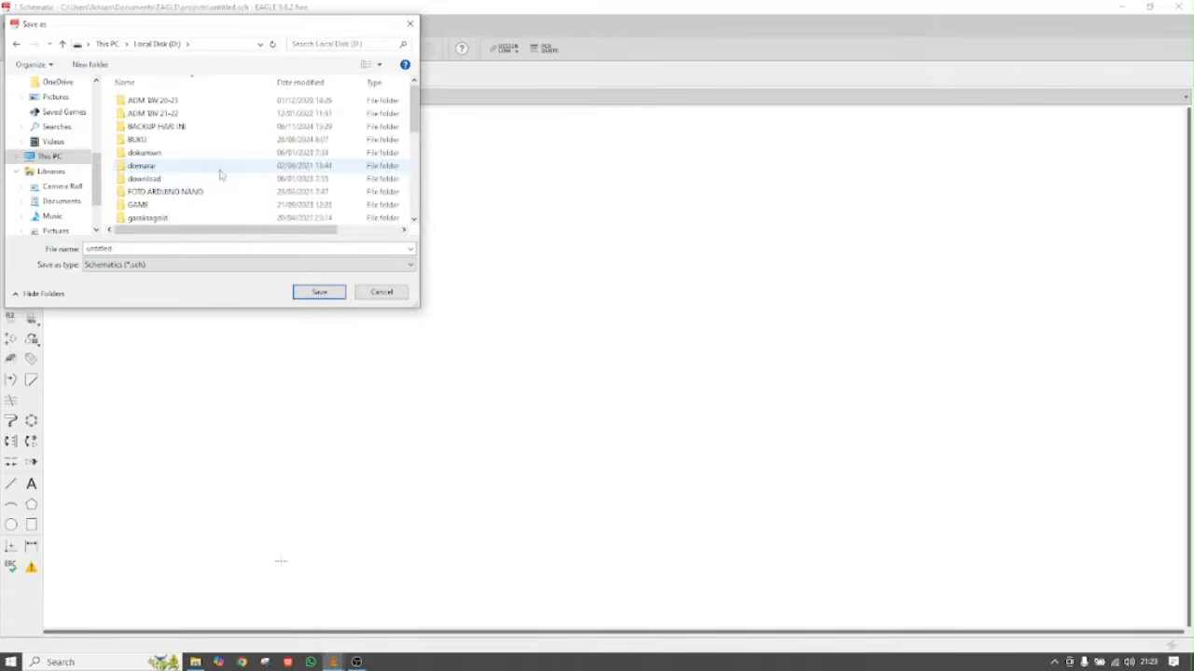
# Create a folder named 'GAMBAR TEKNIK KOMPUTER' on drive D: and open it
pyautogui.click(95, 65)
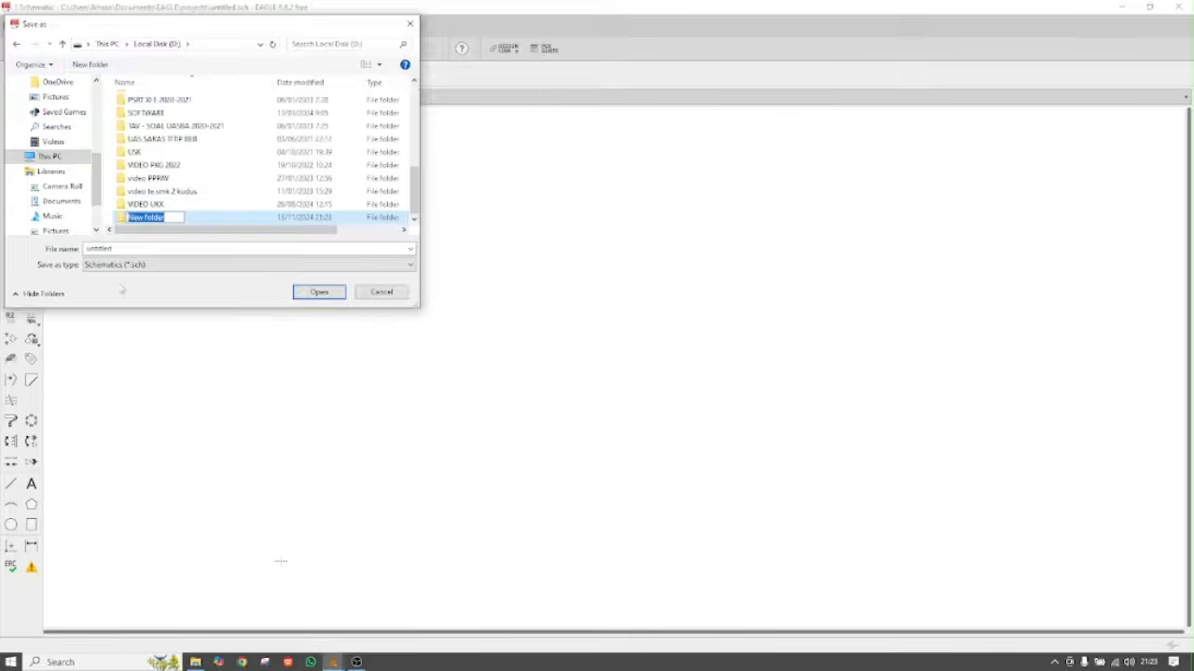
pyautogui.click(91, 64)
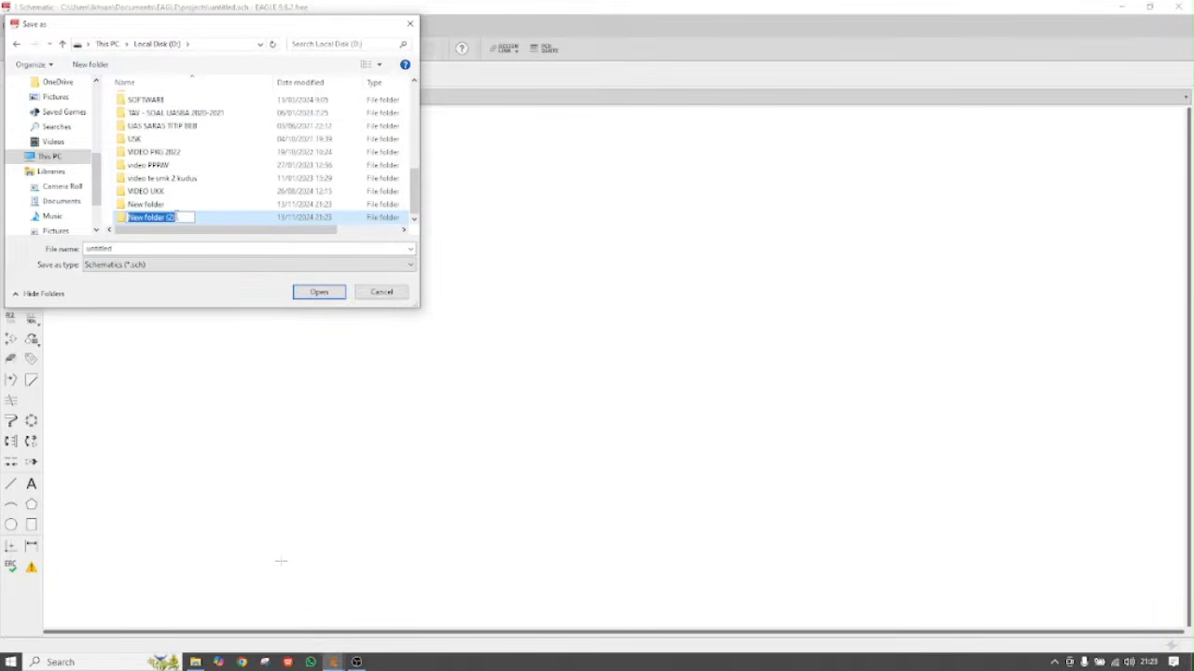
pyautogui.write('GAMBAR T')
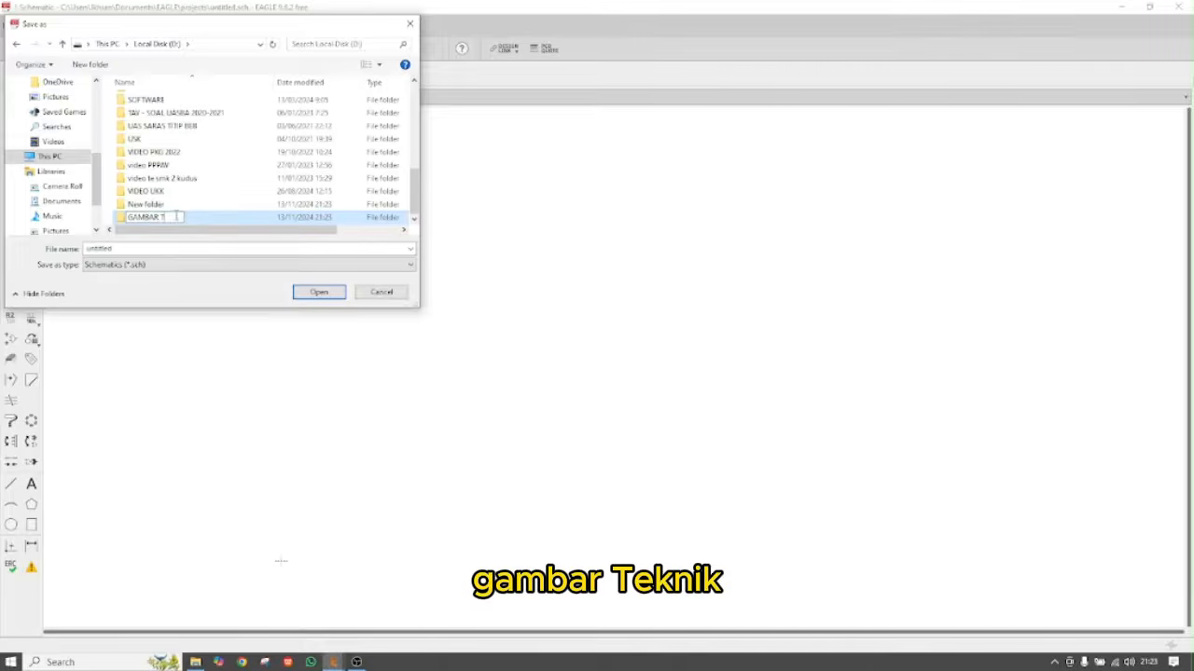
pyautogui.write('EKNIK KOMPUTER')
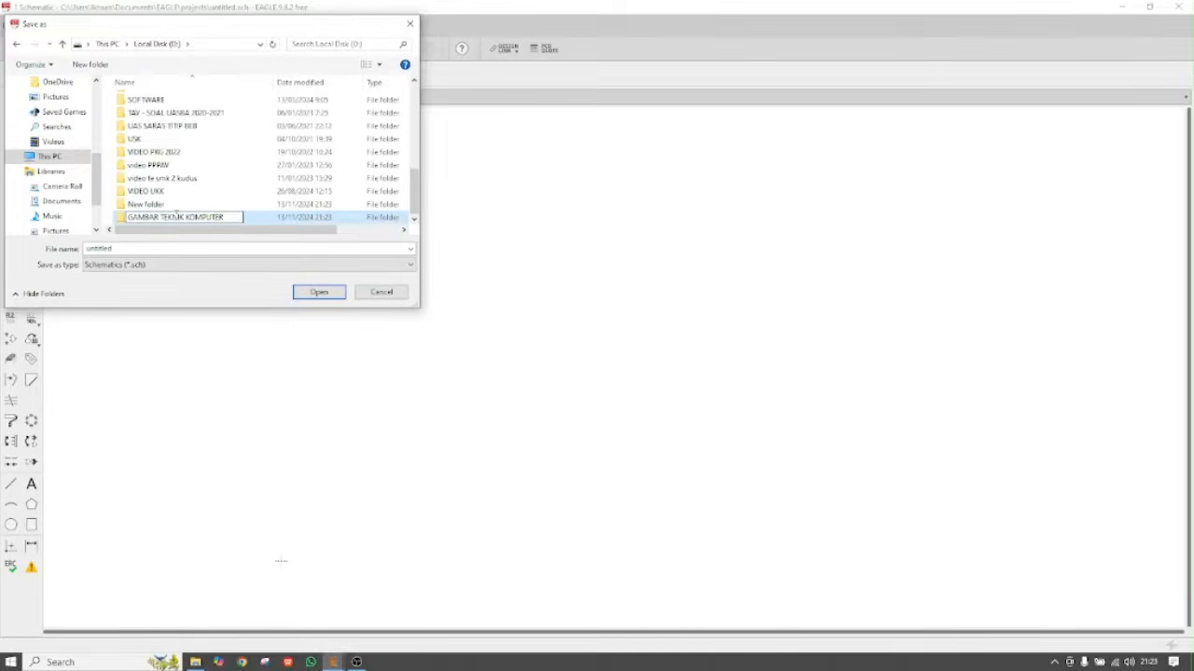
pyautogui.click(319, 293)
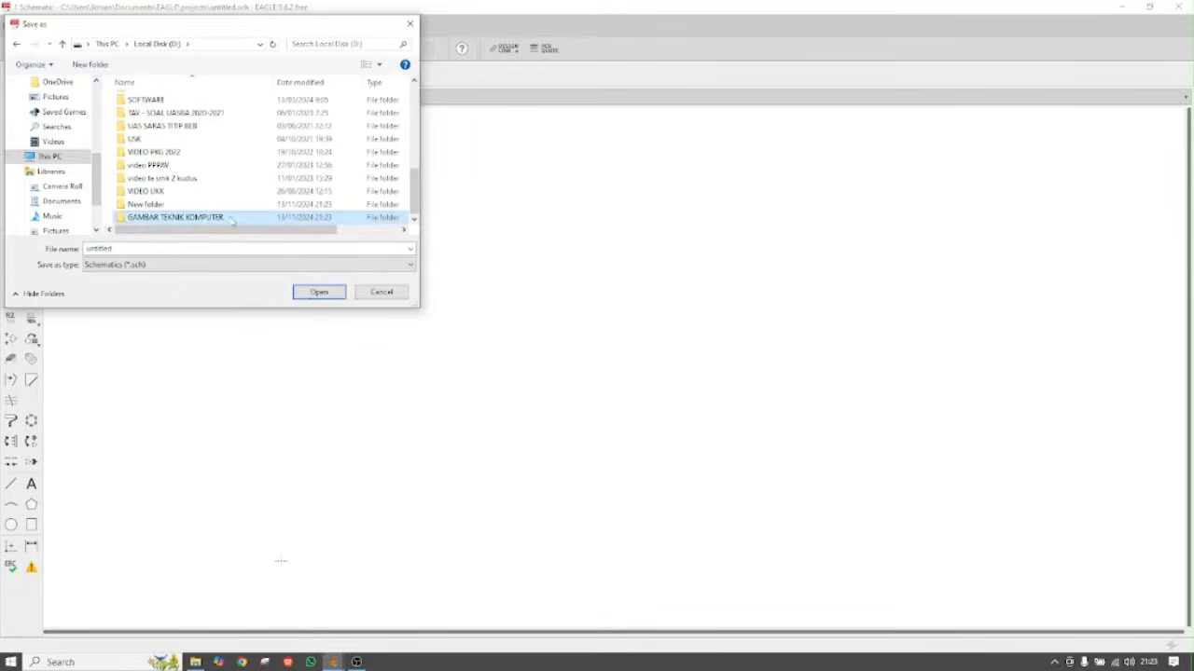
pyautogui.click(319, 293)
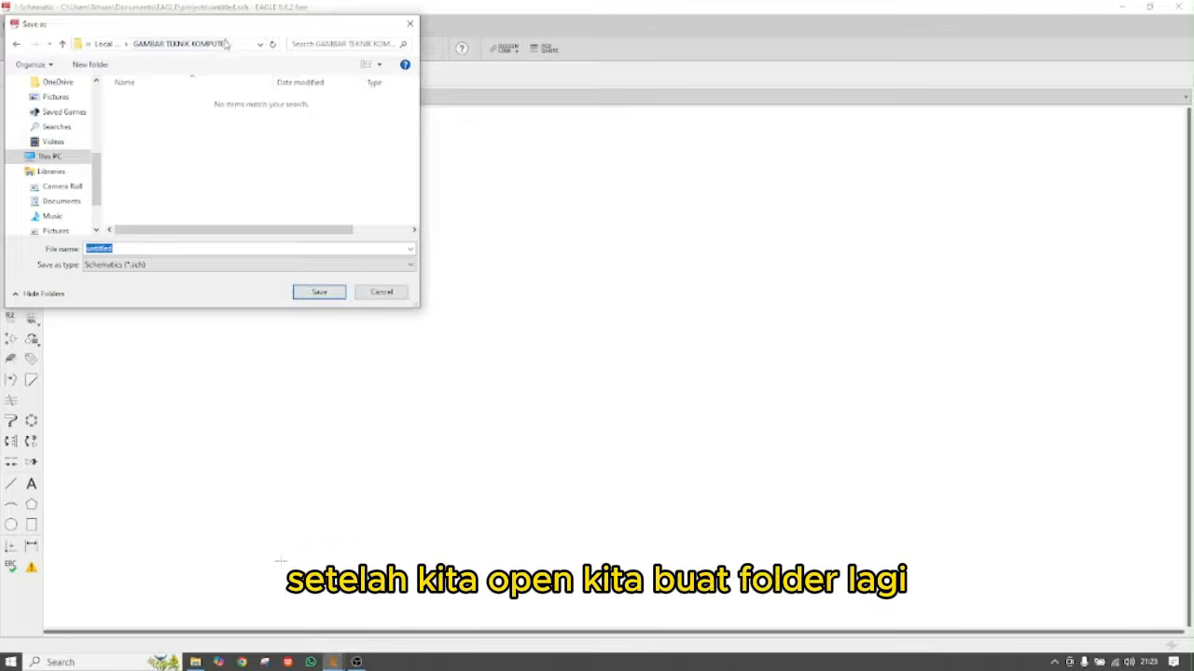
# Create a subfolder named with class, roll number 10 and the student's name, then open it
pyautogui.click(100, 66)
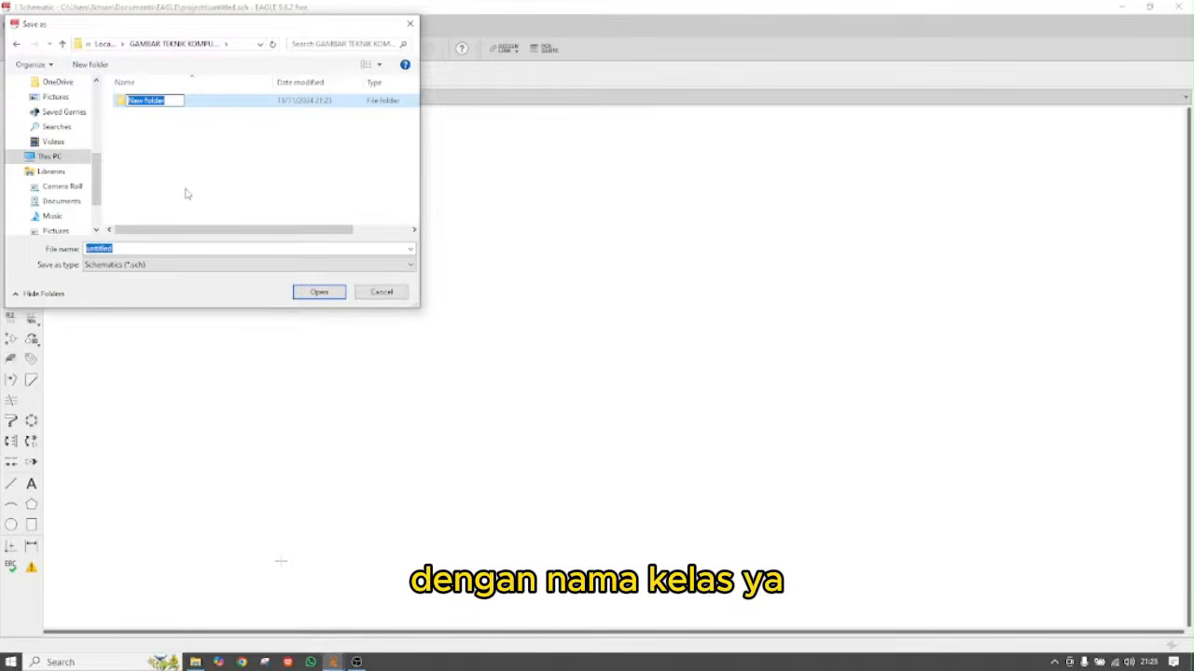
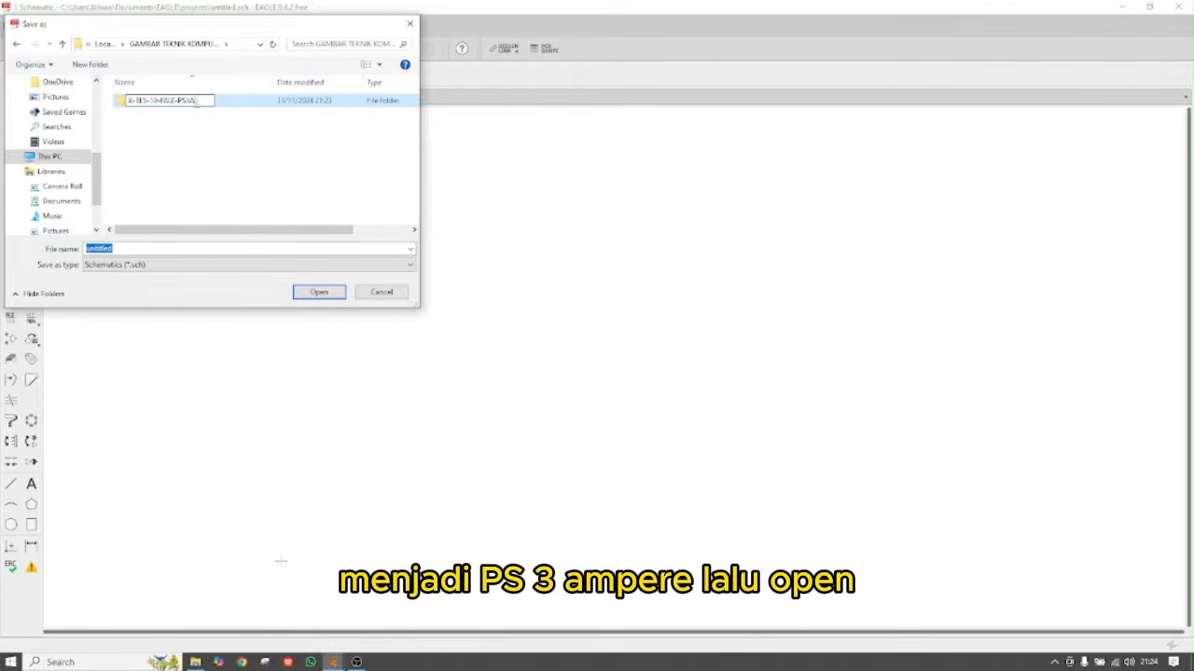
pyautogui.click(320, 294)
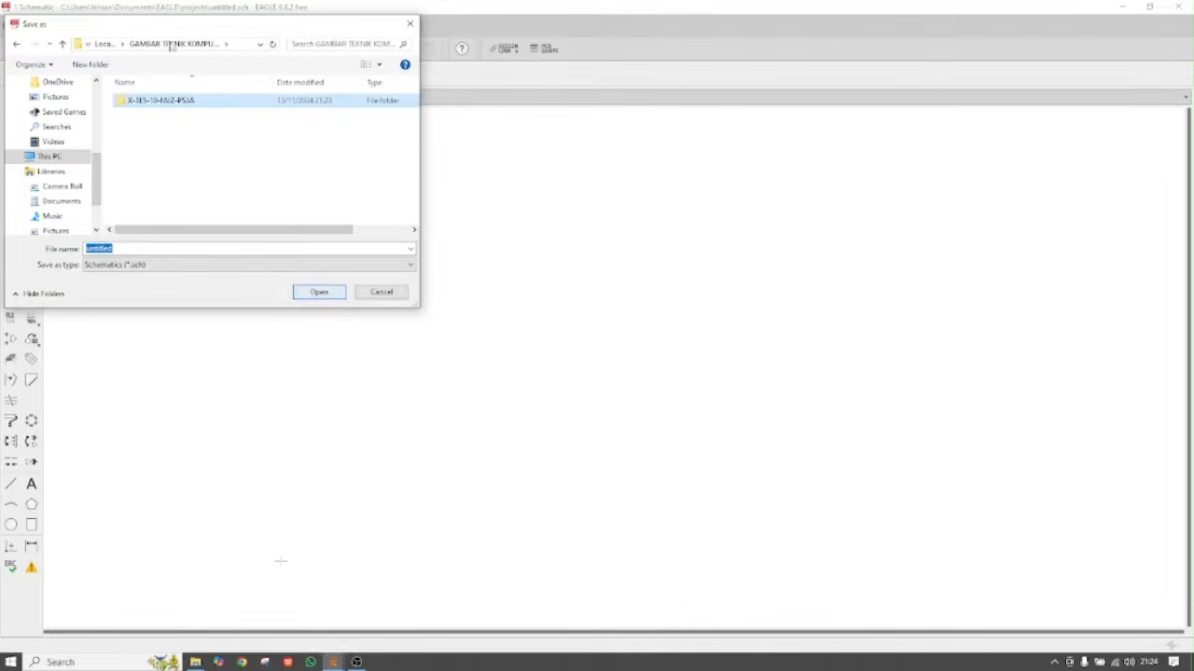
pyautogui.click(312, 294)
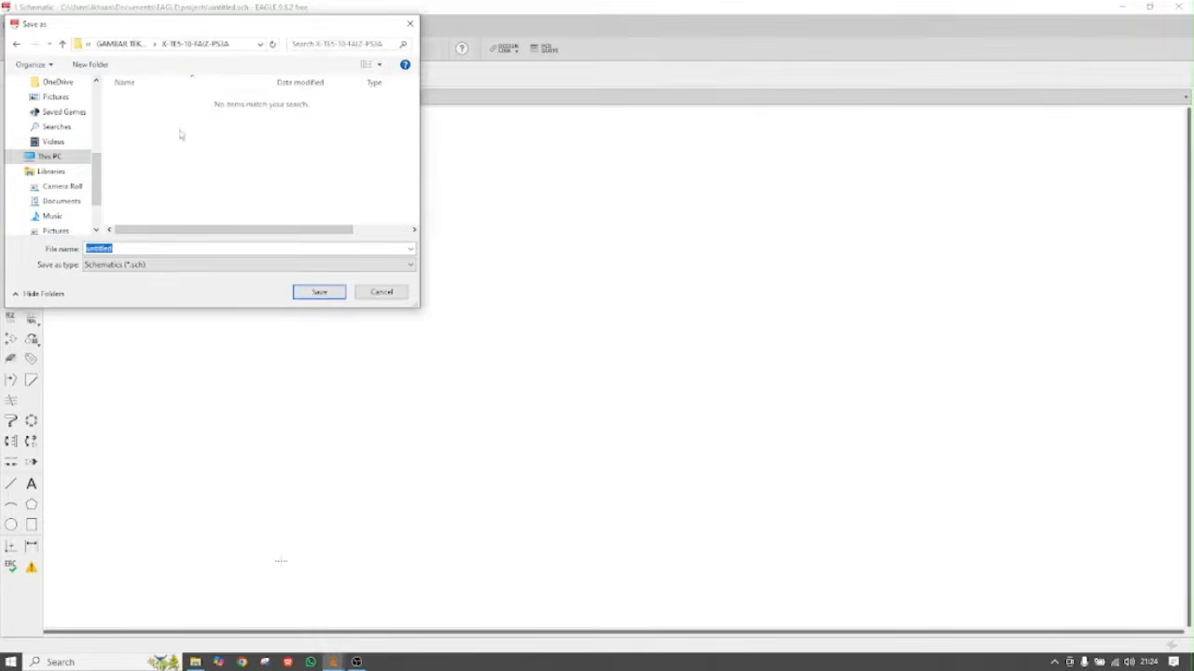
# Replace the default file name with PS3A-XTE5-10 and save the schematic
pyautogui.click(127, 248)
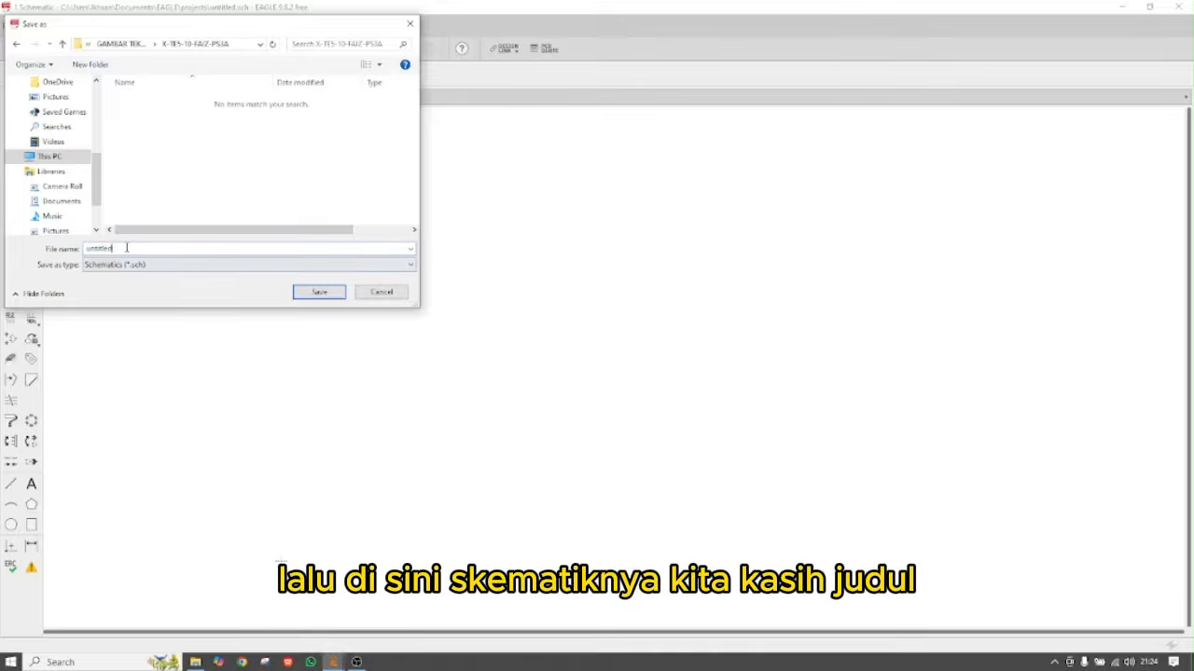
pyautogui.press('BackSpace')
pyautogui.press('BackSpace')
pyautogui.press('BackSpace')
pyautogui.press('BackSpace')
pyautogui.press('BackSpace')
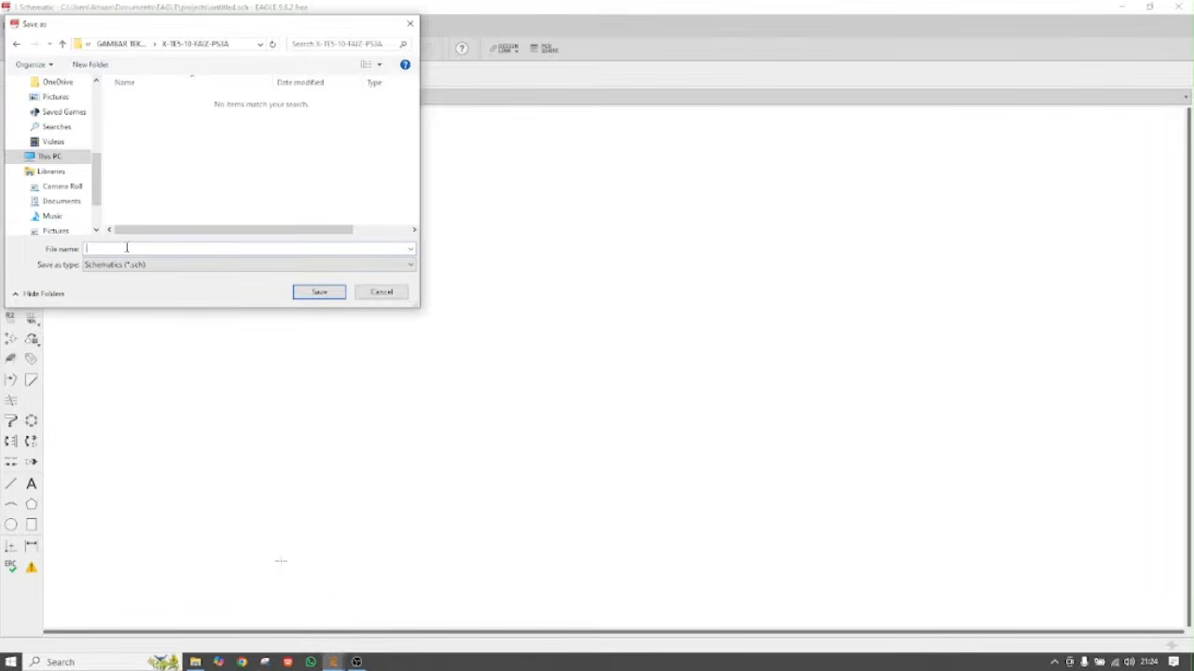
pyautogui.write('PS3A')
pyautogui.write('-XTE5')
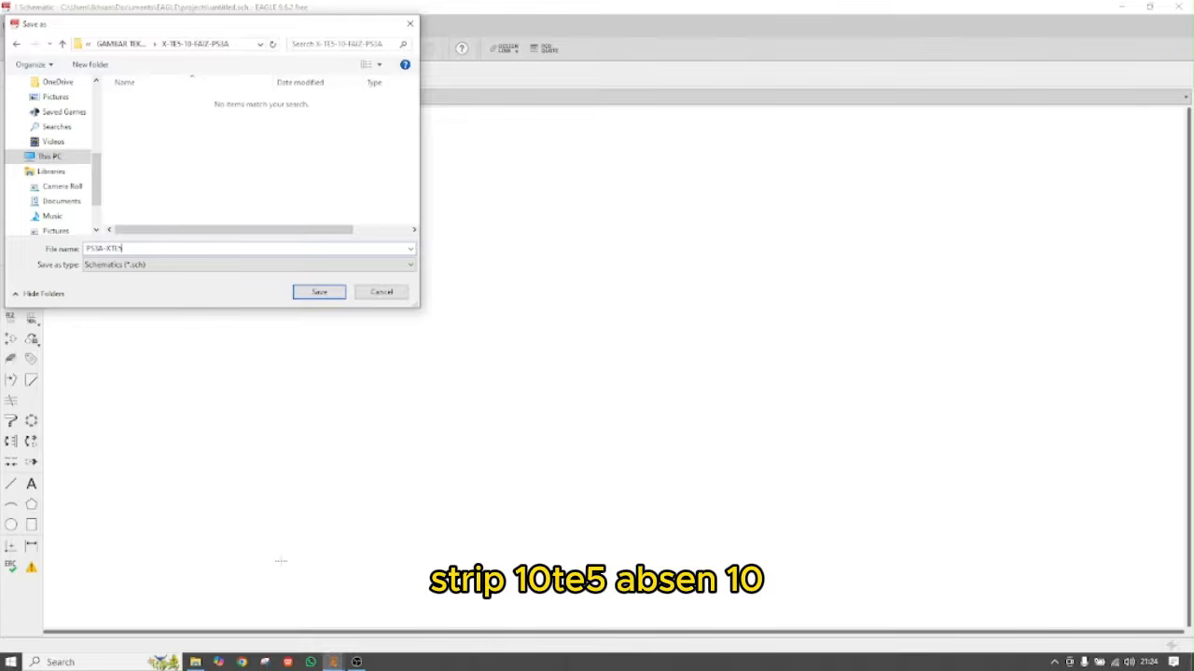
pyautogui.write('-10')
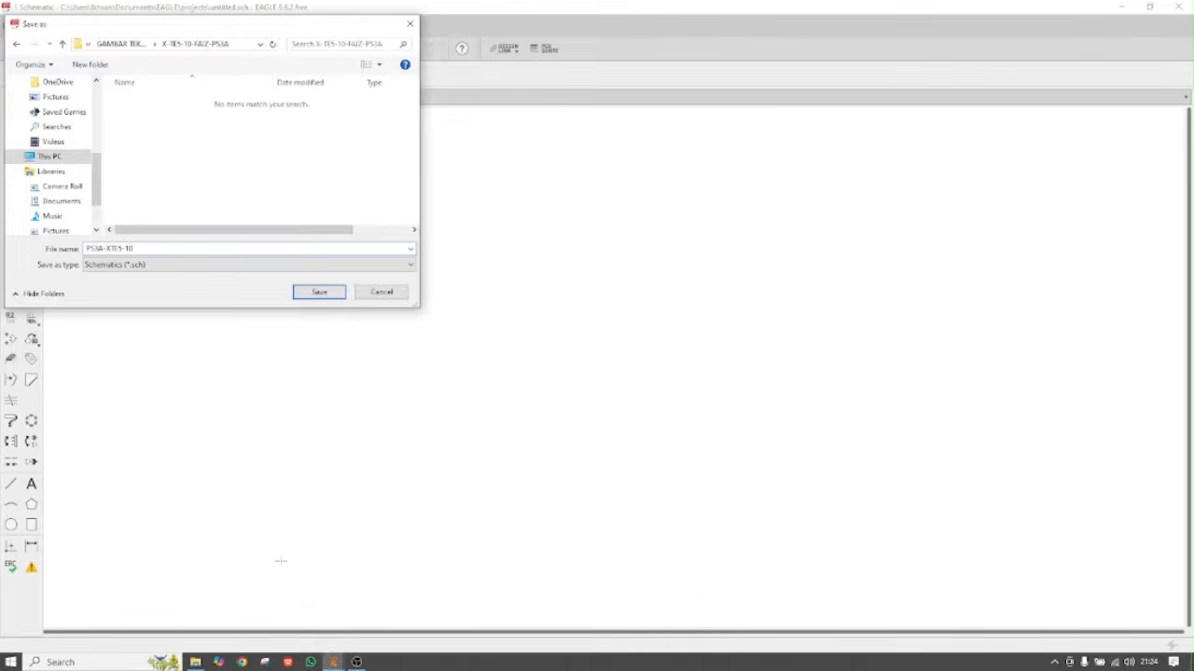
pyautogui.click(303, 290)
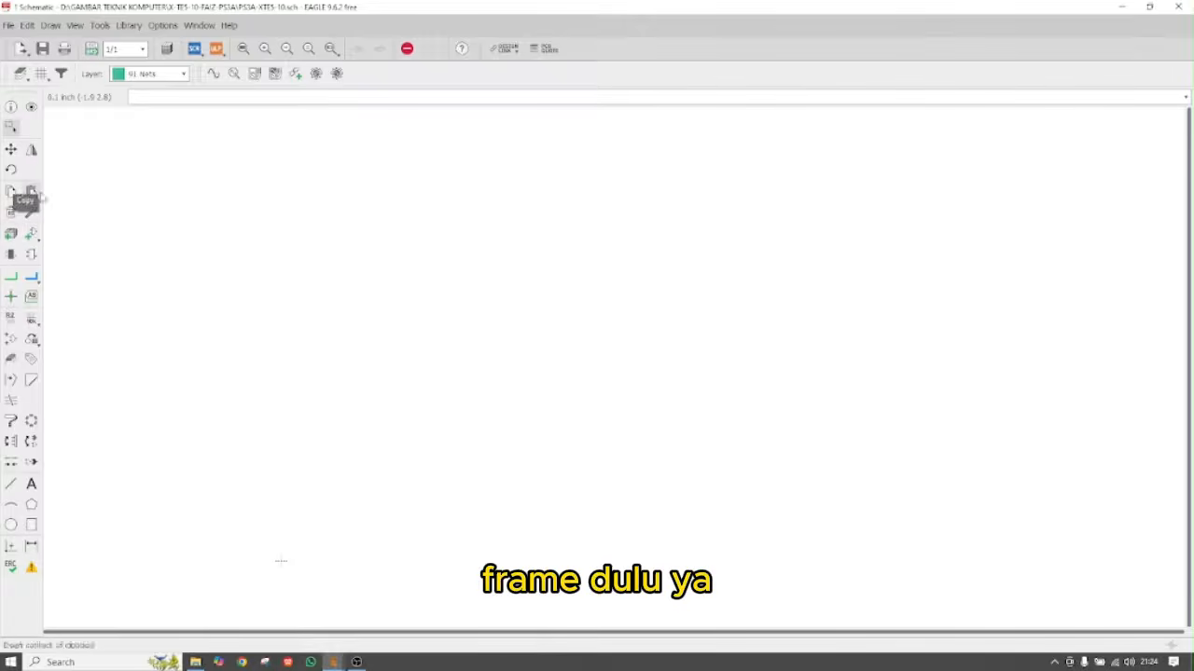
# Select the A5L-LOC sheet frame from the frames library for placement
pyautogui.click(31, 234)
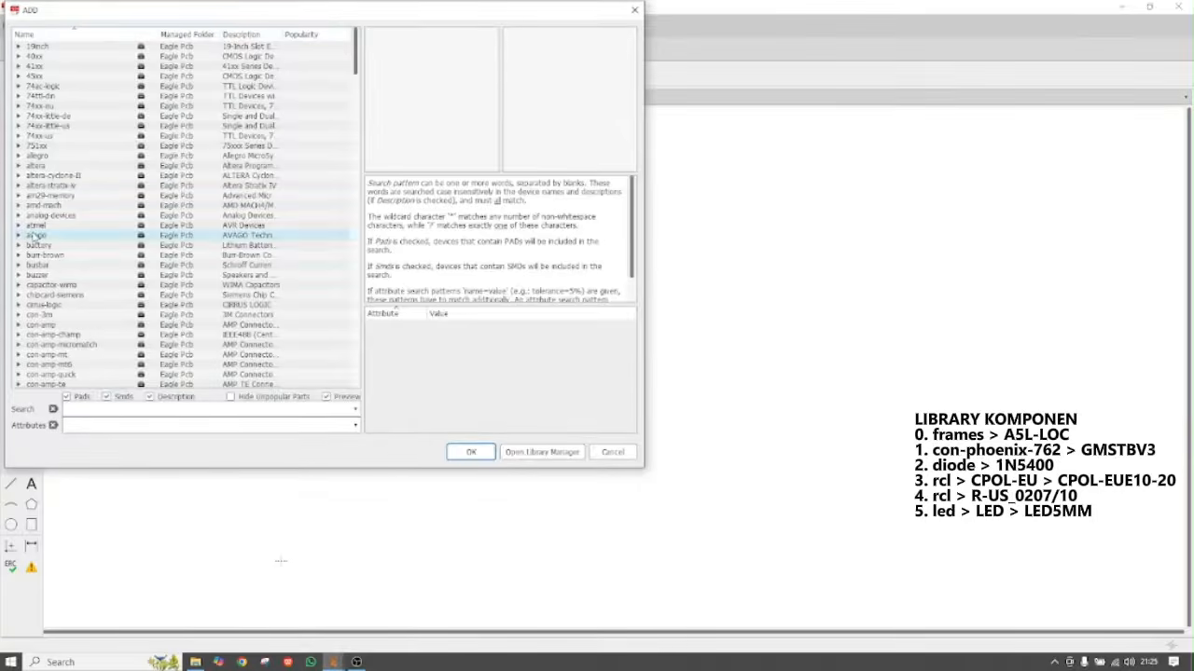
pyautogui.scroll(-13, 68, 259)
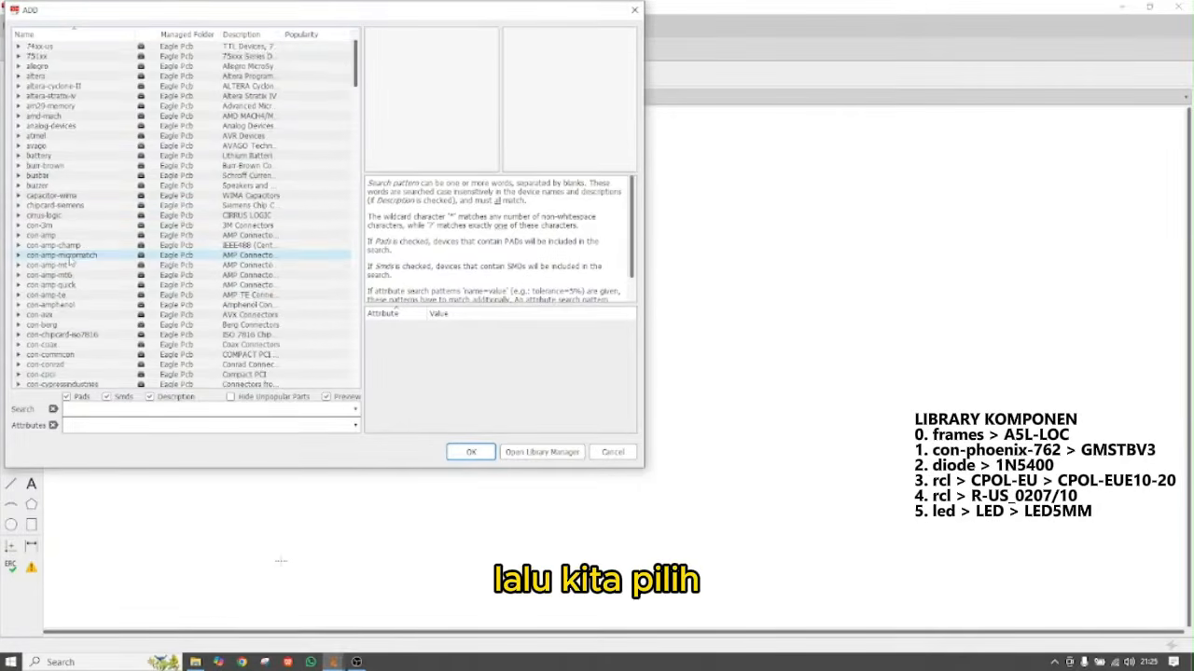
pyautogui.scroll(-15, 69, 259)
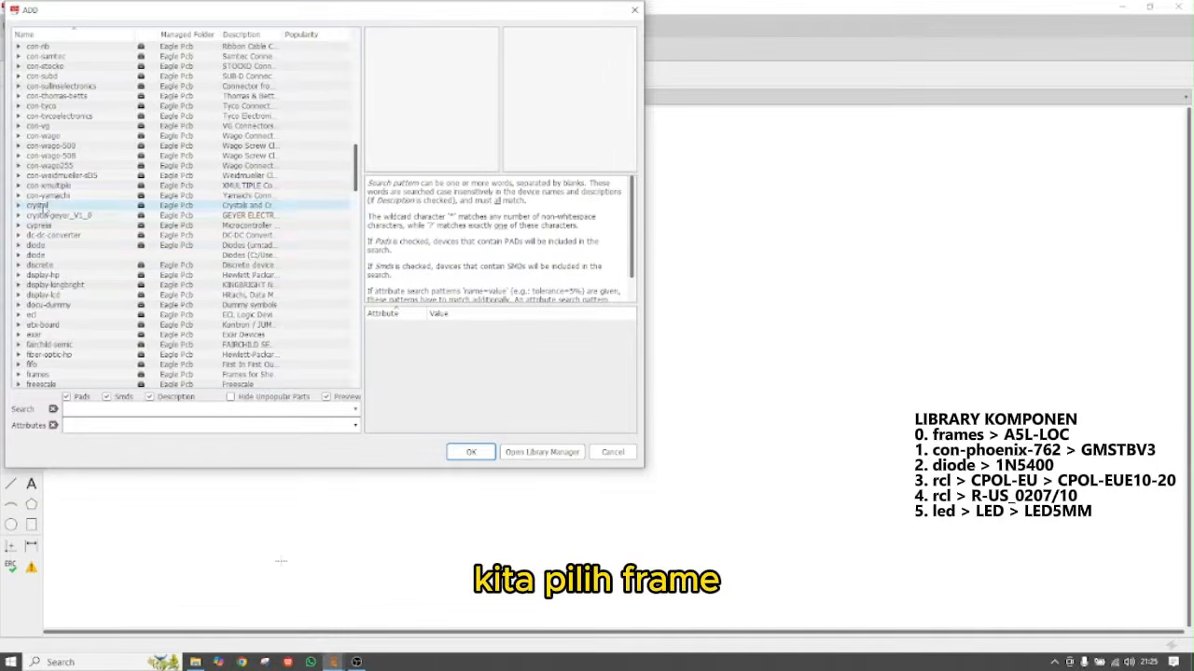
pyautogui.scroll(-4, 58, 268)
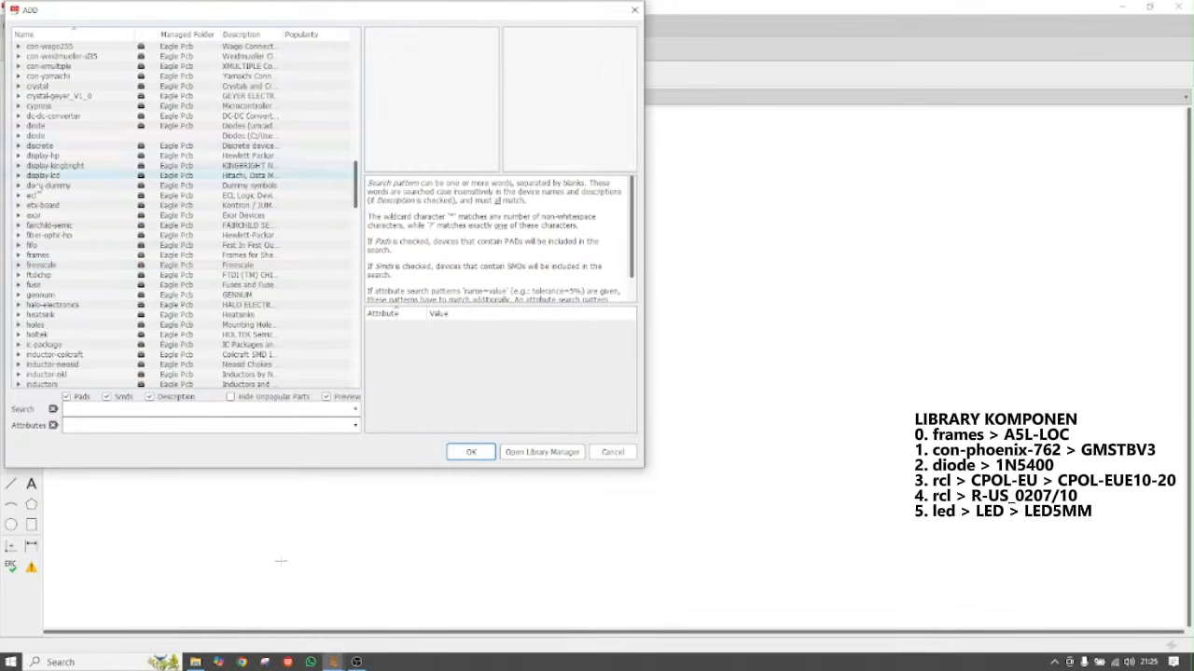
pyautogui.click(19, 258)
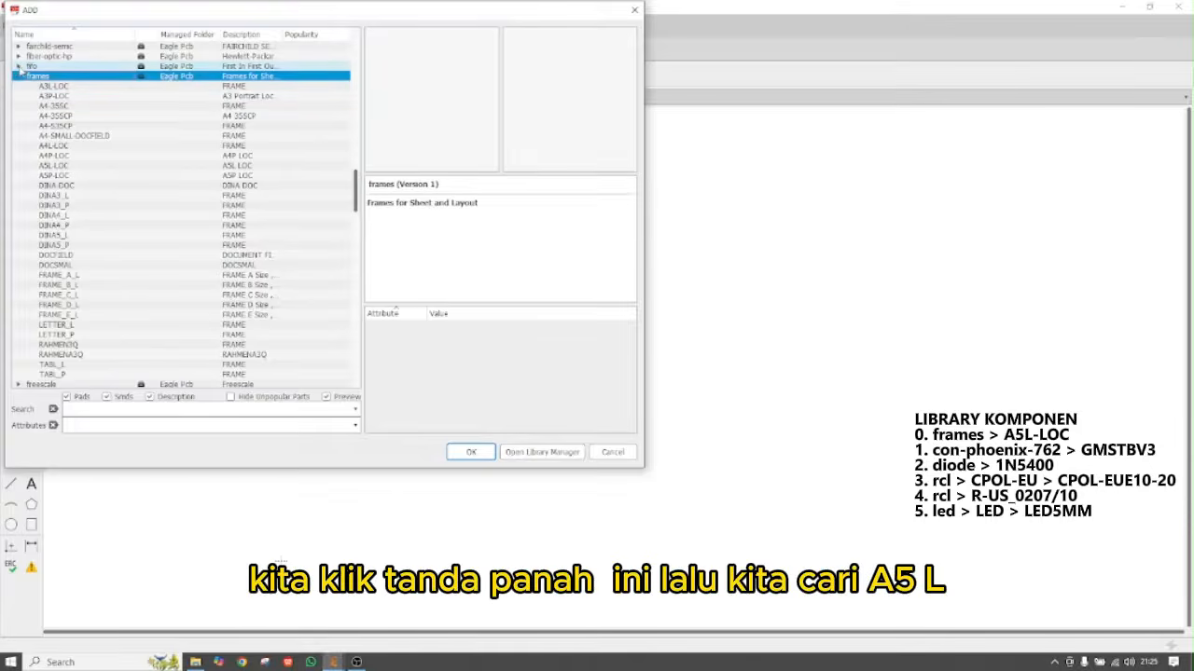
pyautogui.click(56, 167)
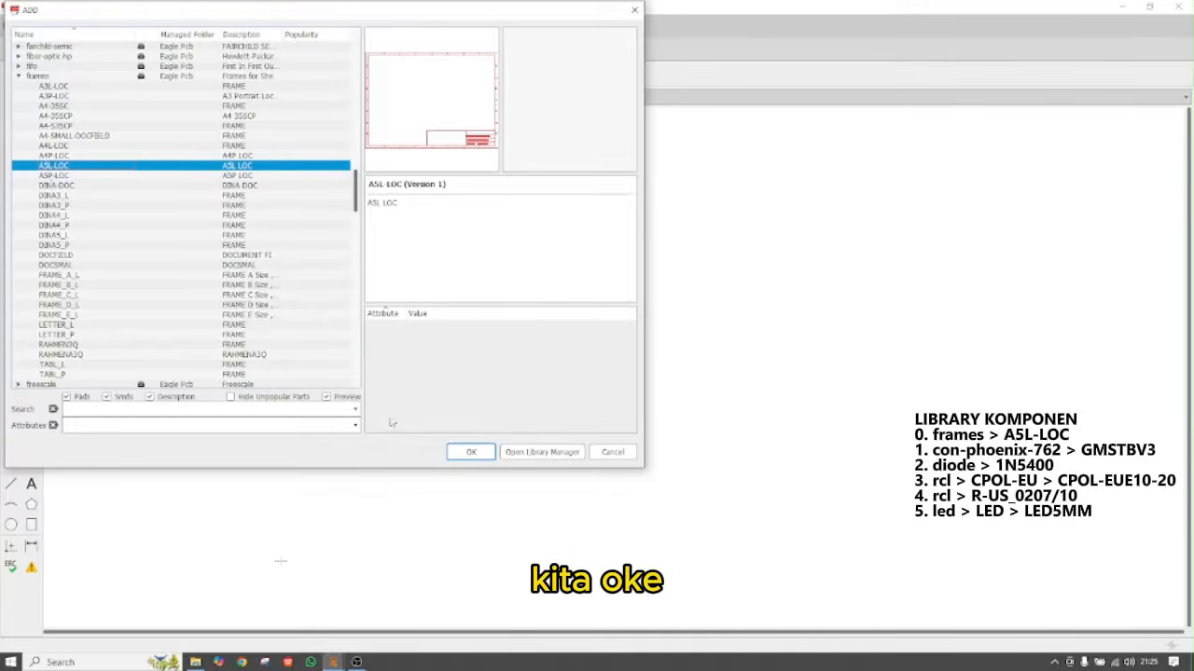
pyautogui.click(469, 452)
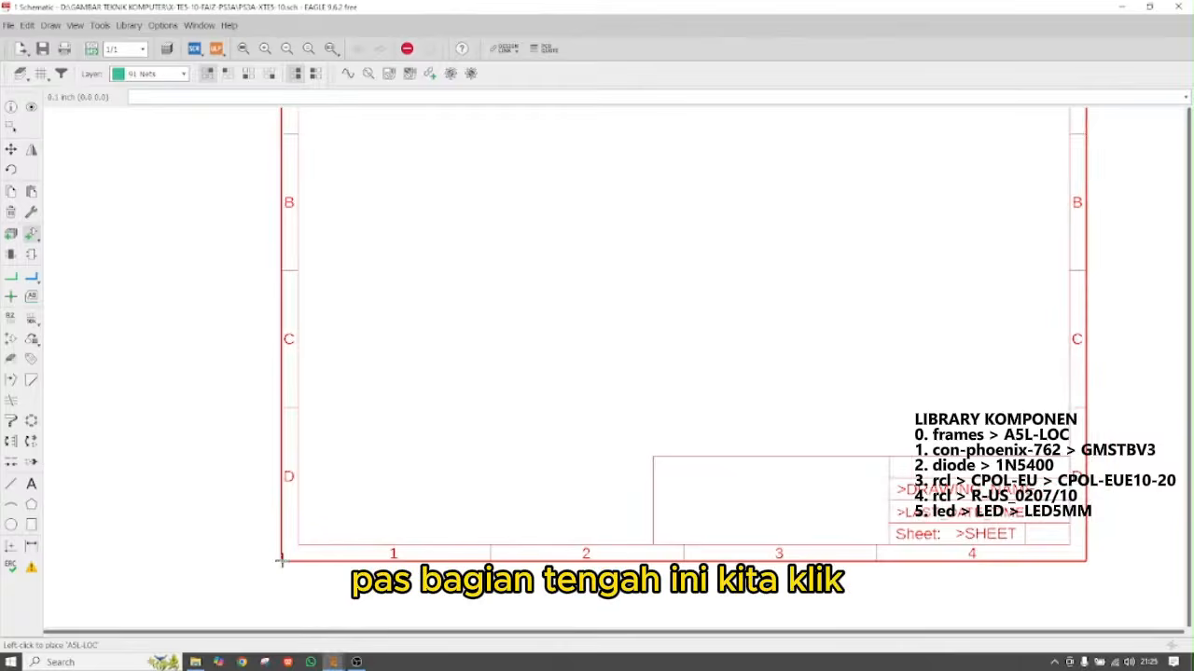
# Place one A5L-LOC frame on the sheet and cancel further frame placement
pyautogui.click(281, 560)
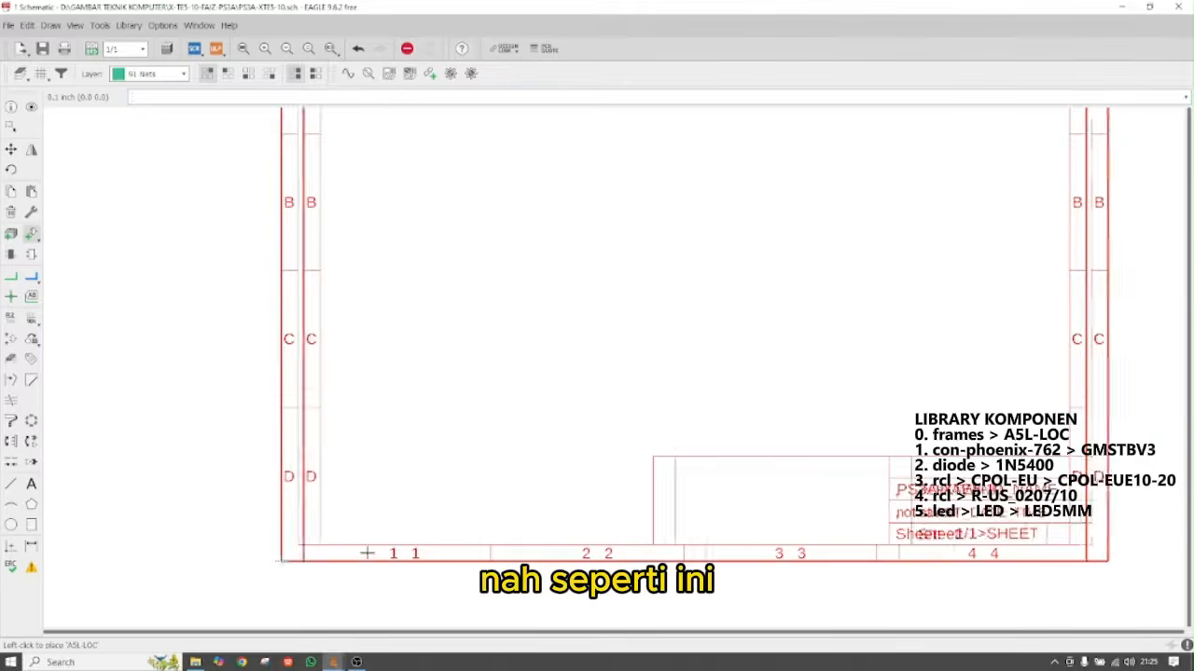
pyautogui.scroll(-1, 289, 560)
pyautogui.scroll(-2, 291, 559)
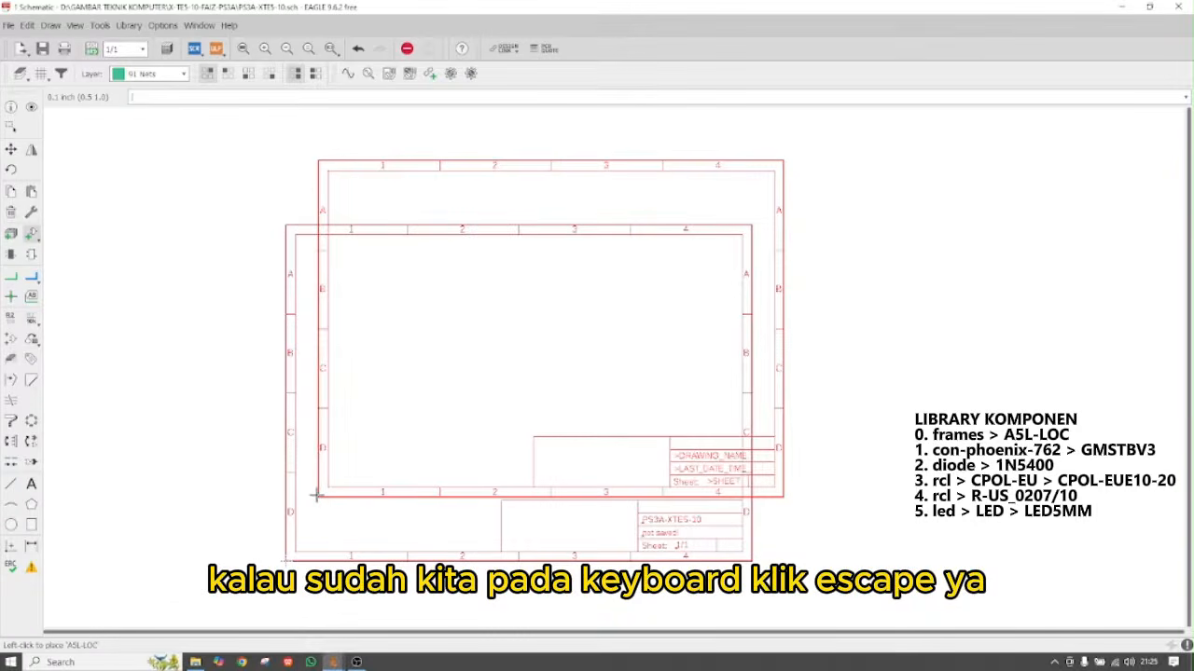
pyautogui.press('Escape')
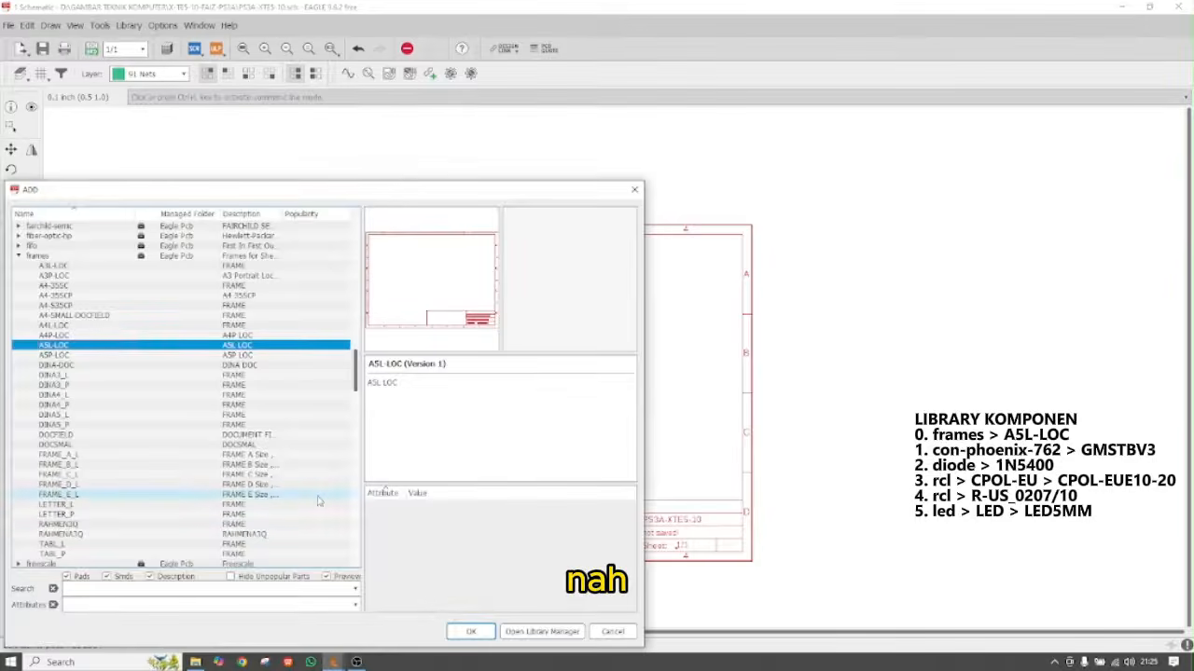
pyautogui.press('Escape')
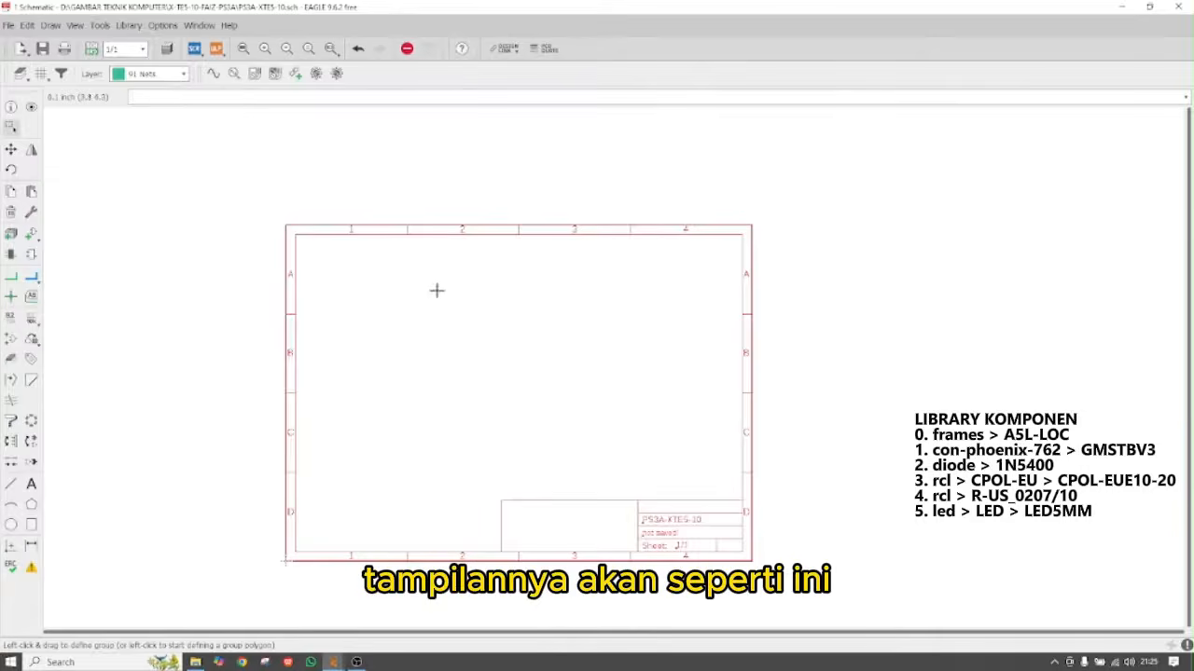
pyautogui.scroll(3, 554, 381)
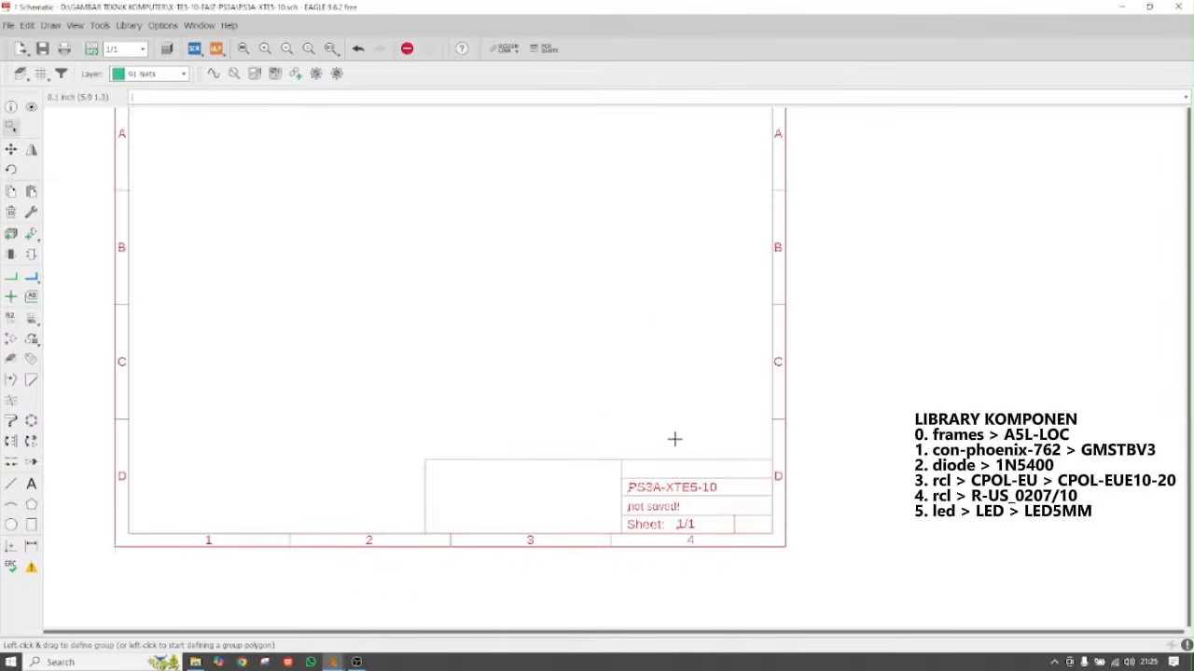
pyautogui.scroll(-1, 674, 438)
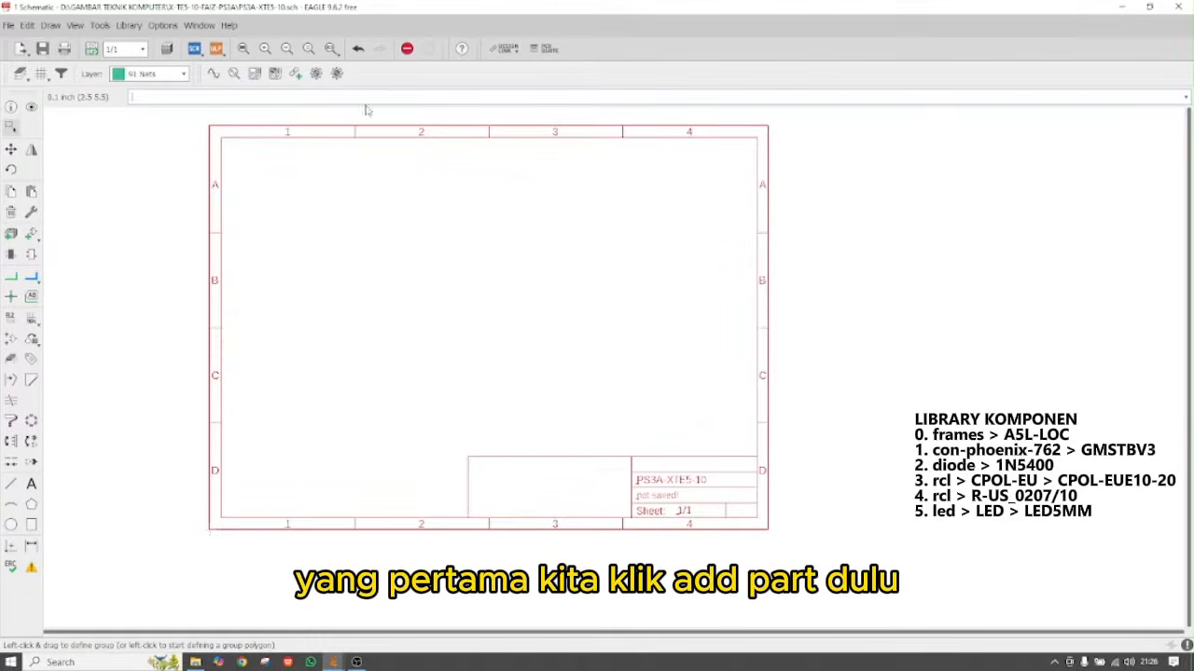
# Select the 3-pin GMSTBV3 connector from the con-phoenix-762 library for placement
pyautogui.click(31, 235)
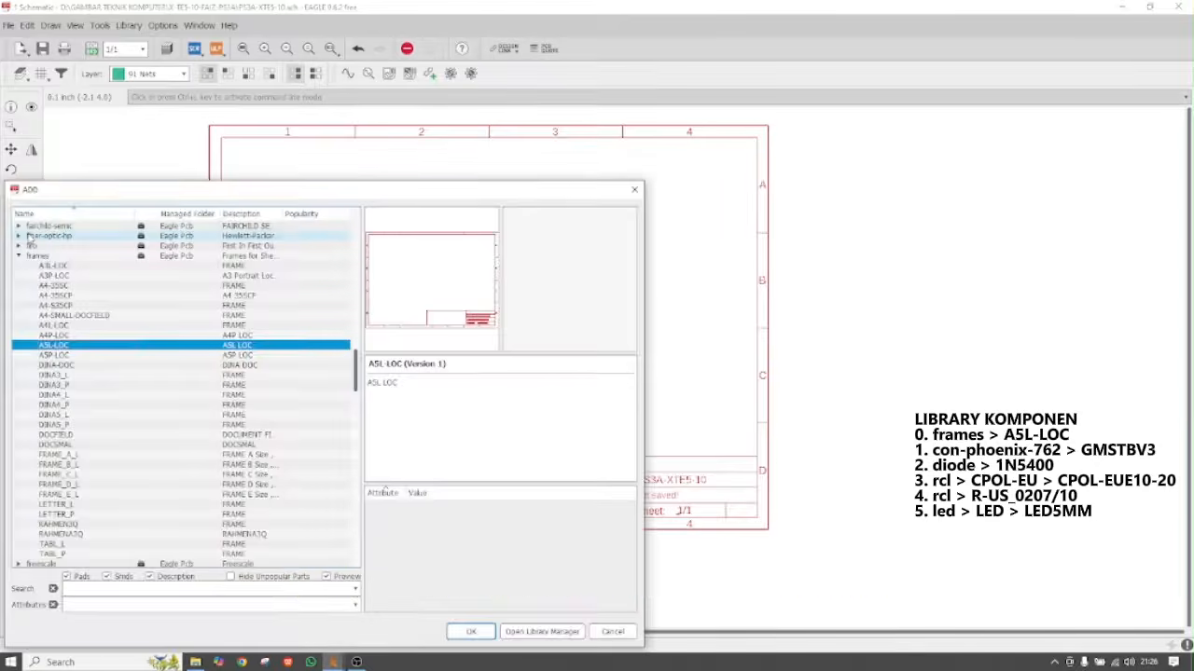
pyautogui.click(20, 256)
pyautogui.scroll(-3, 113, 337)
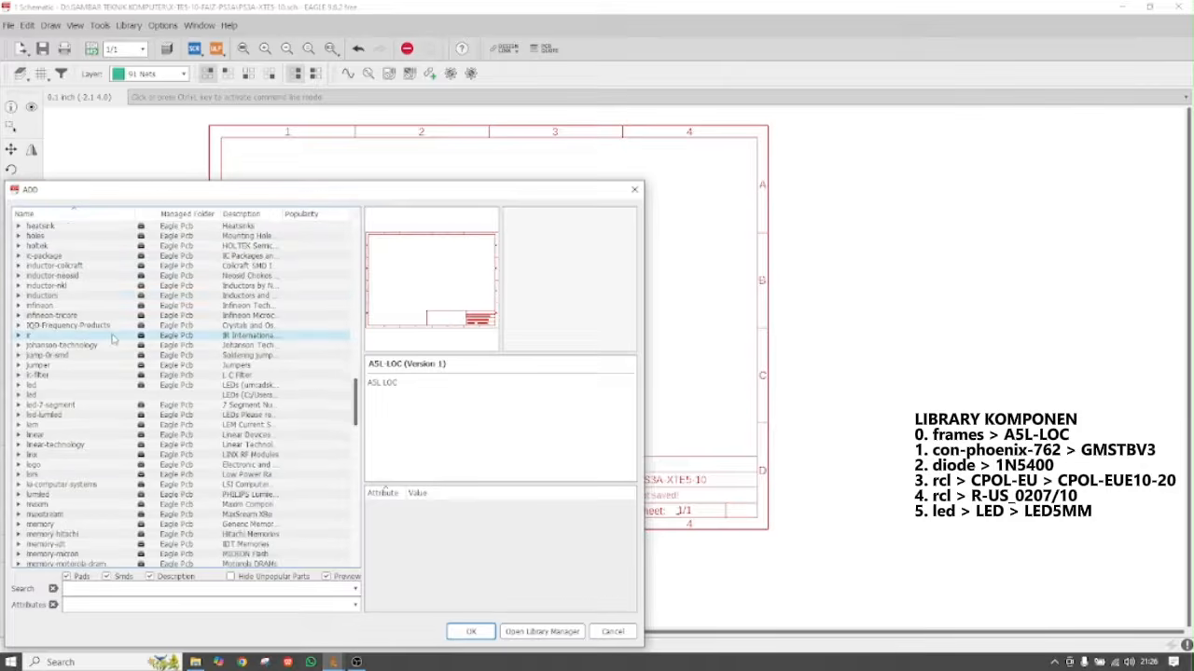
pyautogui.scroll(15, 113, 338)
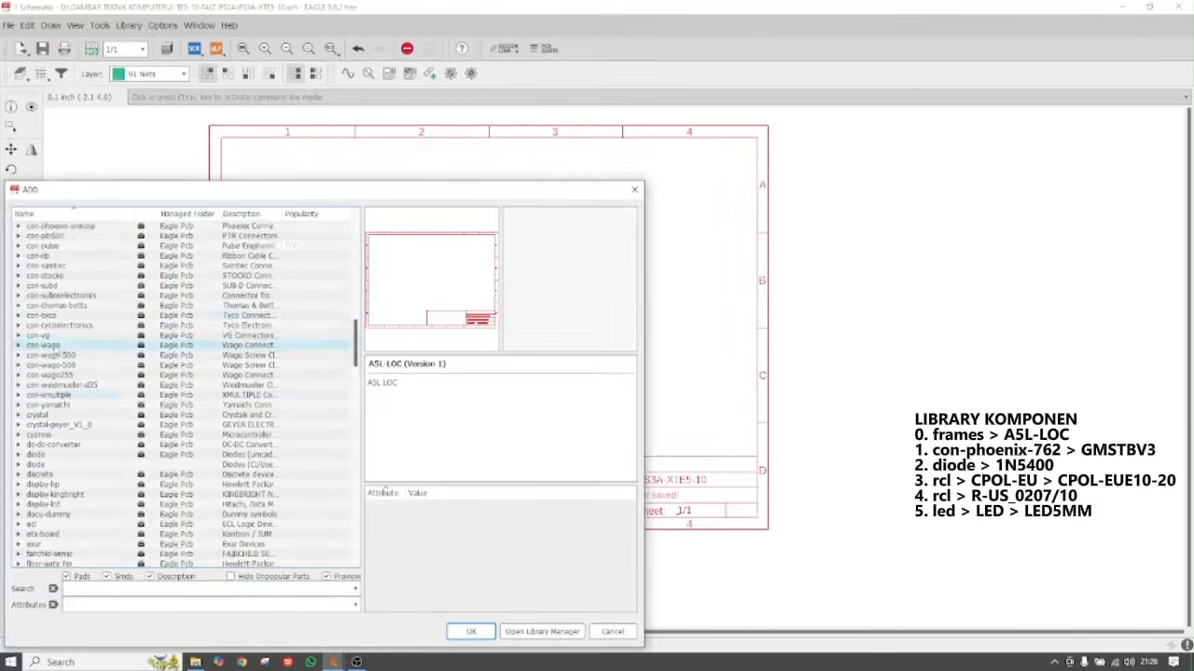
pyautogui.scroll(2, 56, 368)
pyautogui.scroll(1, 56, 261)
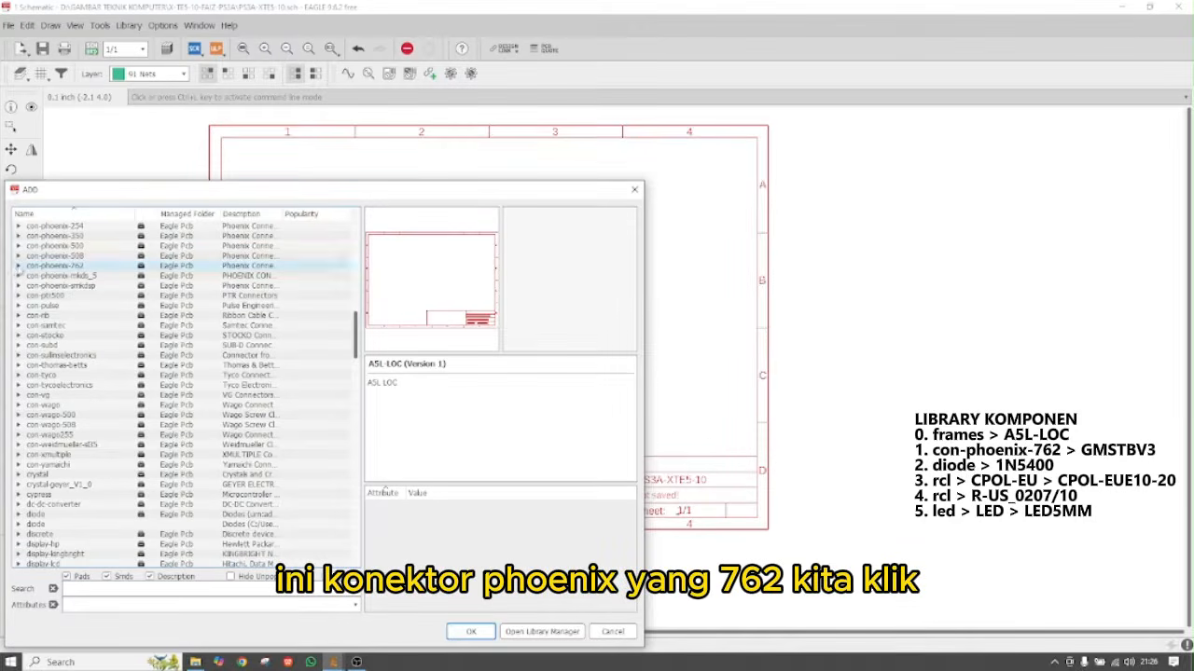
pyautogui.click(19, 267)
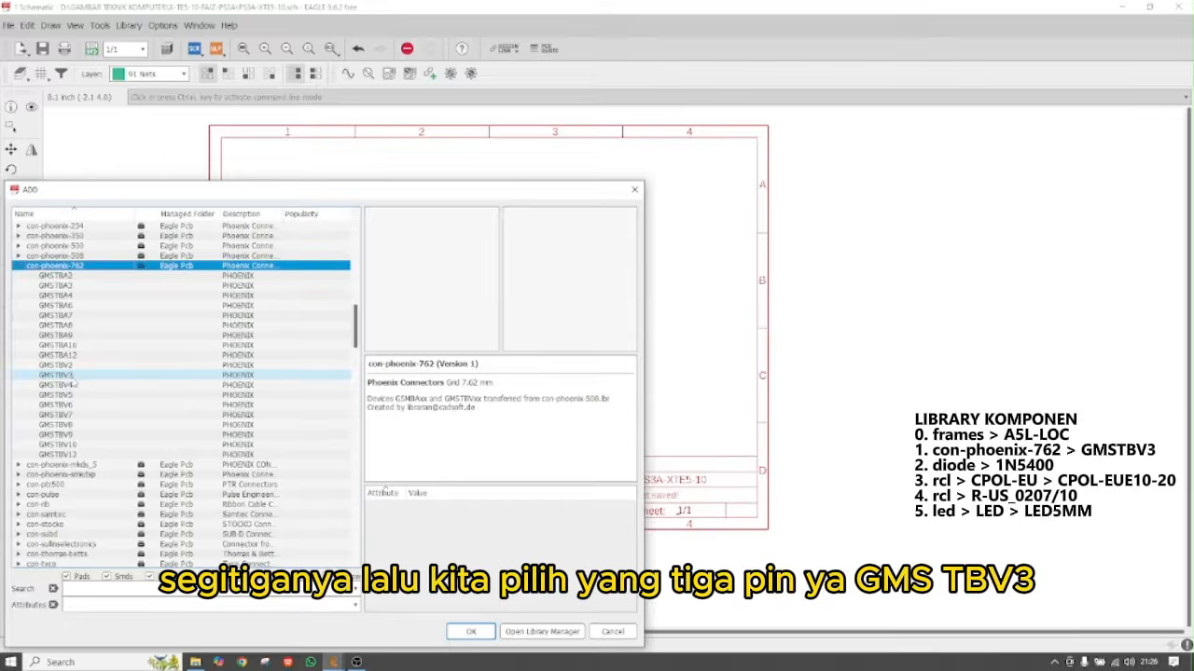
pyautogui.click(73, 376)
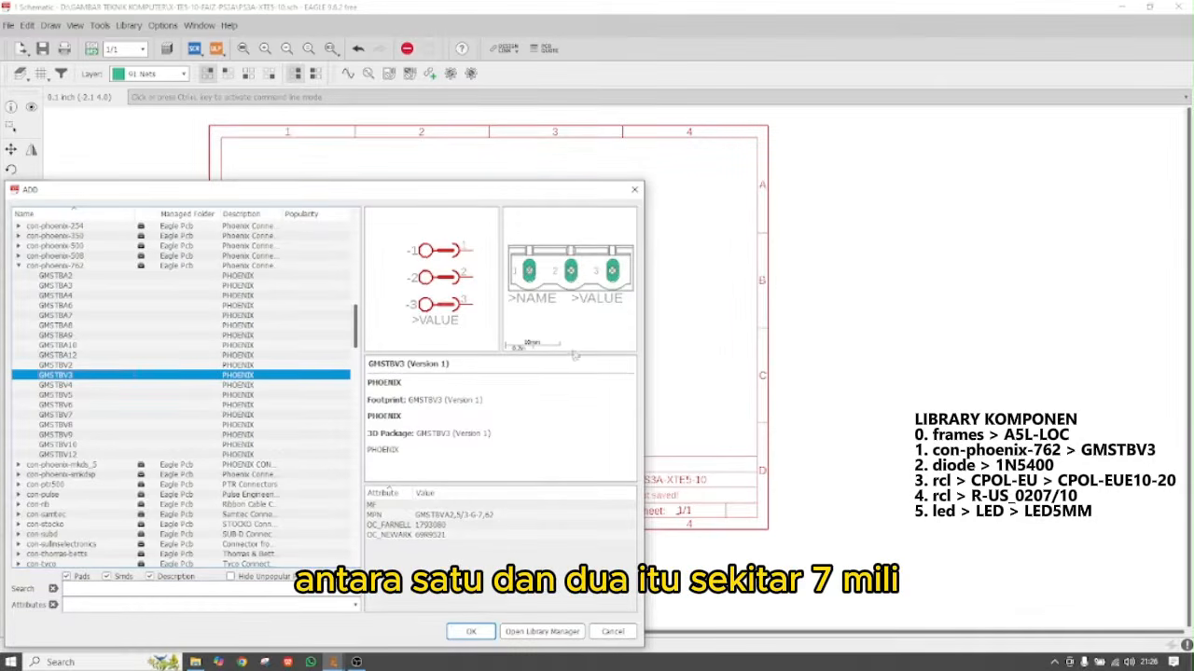
pyautogui.click(471, 631)
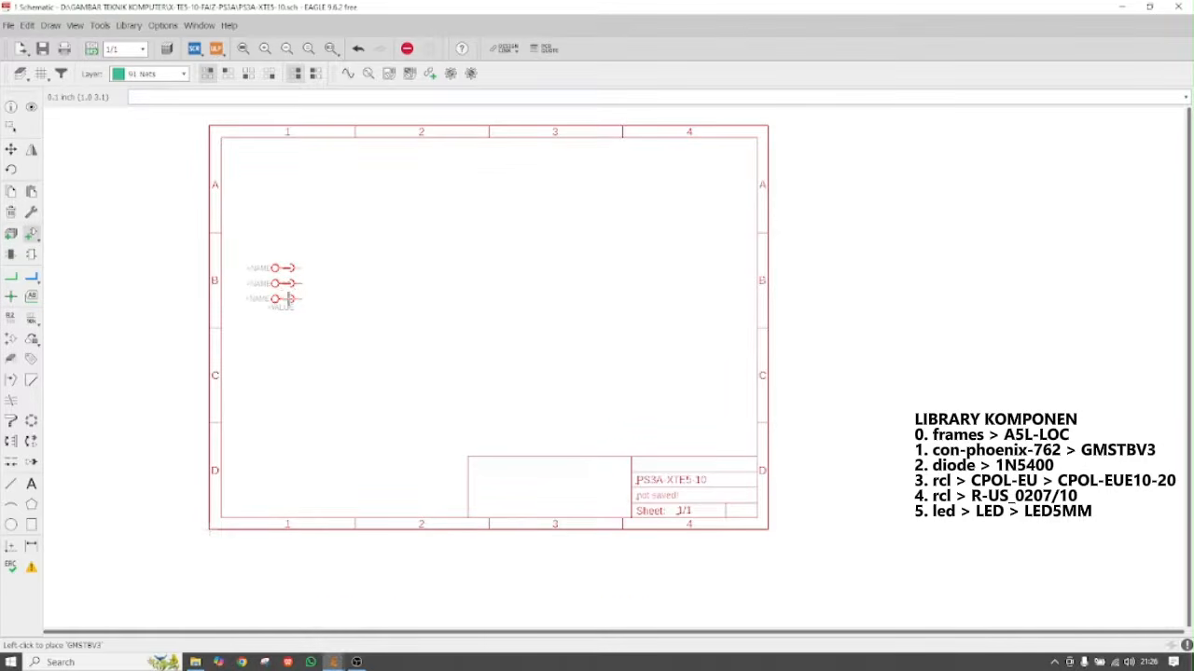
# Place the first GMSTBV3 connector, X1, on the left of the sheet
pyautogui.click(288, 299)
pyautogui.click(288, 299)
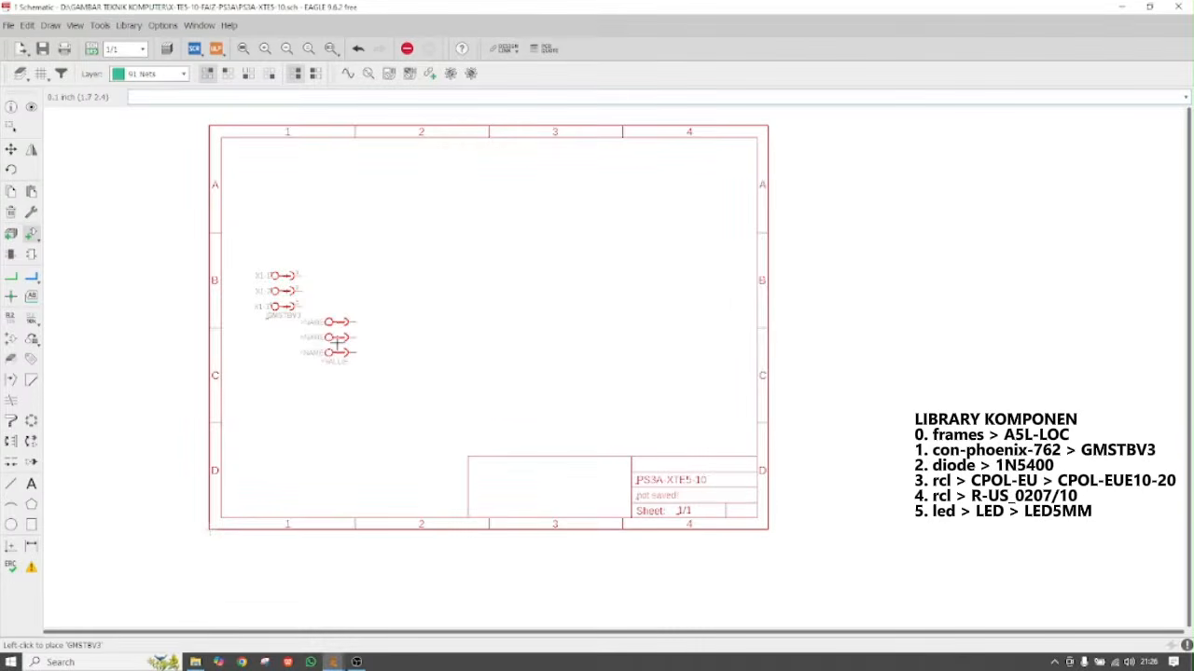
pyautogui.press('Escape')
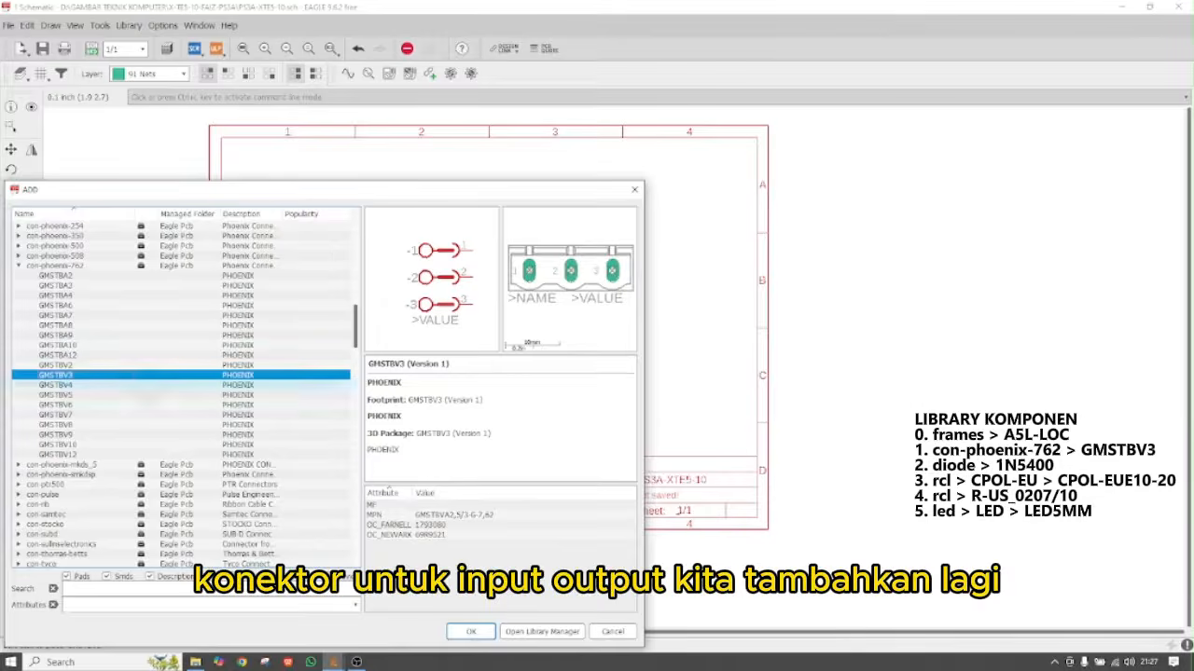
# Place a second GMSTBV3, X2, rotated 180° on the right facing X1
pyautogui.click(472, 632)
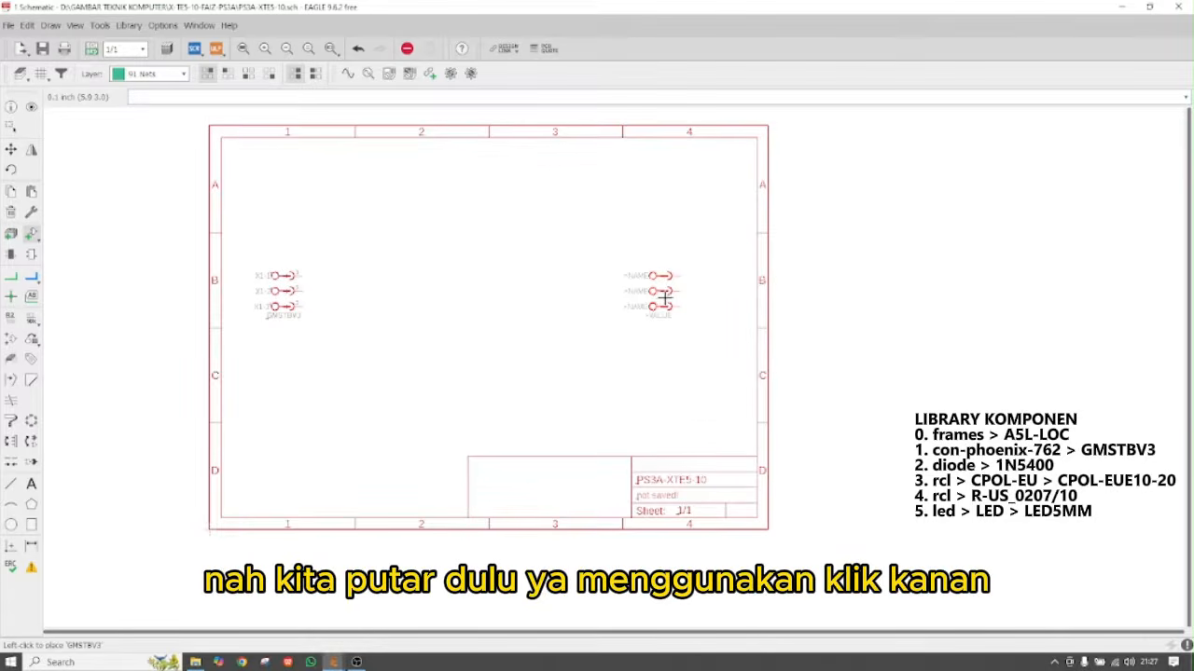
pyautogui.rightClick(665, 293)
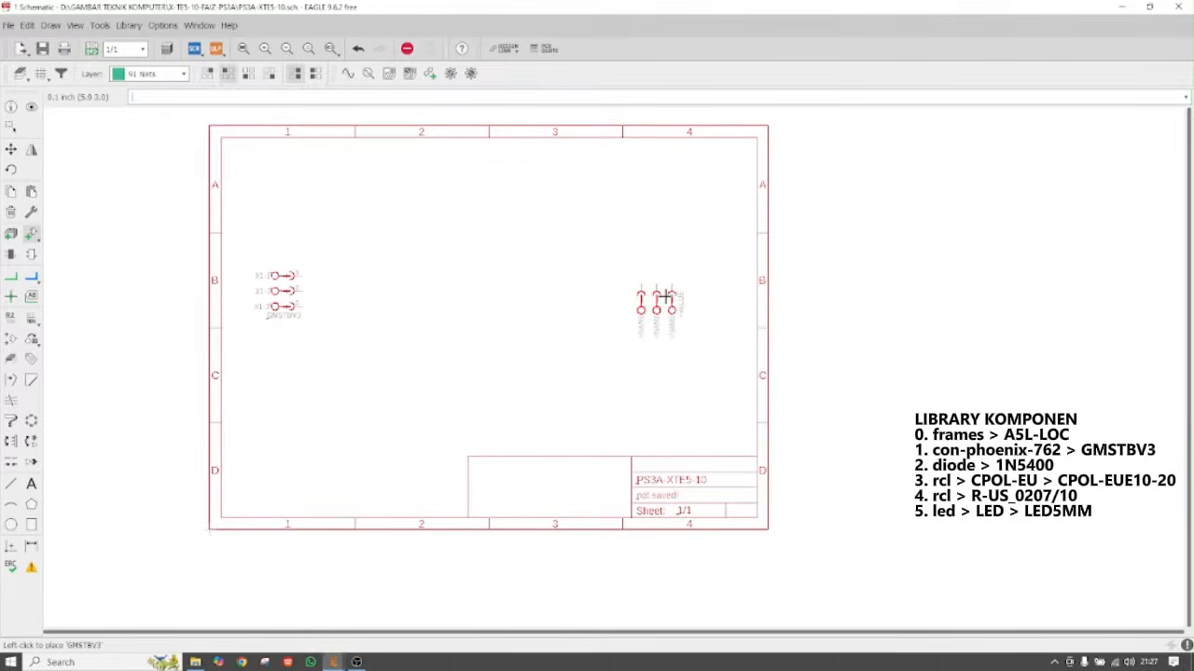
pyautogui.rightClick(665, 293)
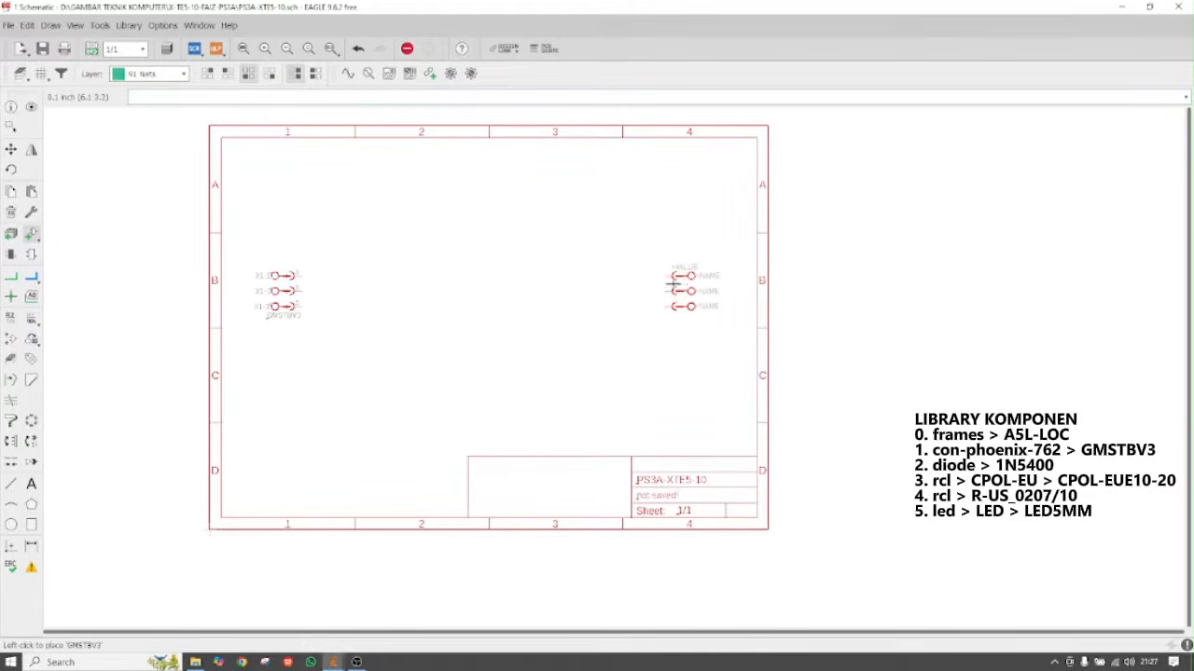
pyautogui.click(671, 281)
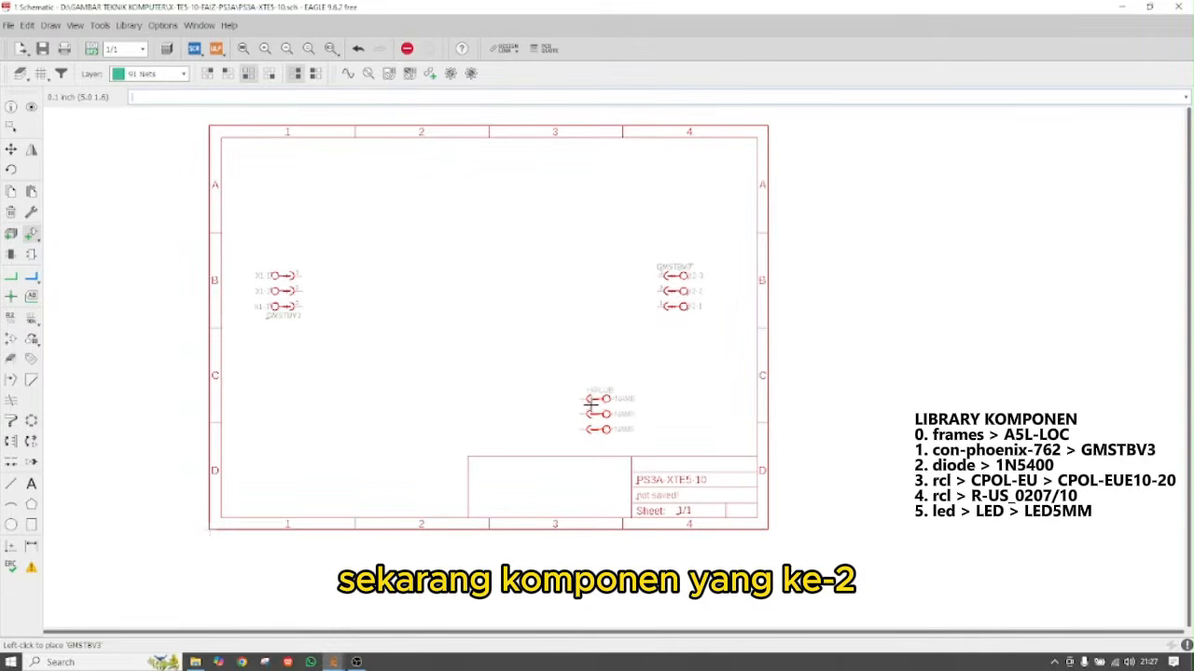
pyautogui.press('Escape')
# Select the 1N5400 diode from the diode library for placement
pyautogui.click(18, 266)
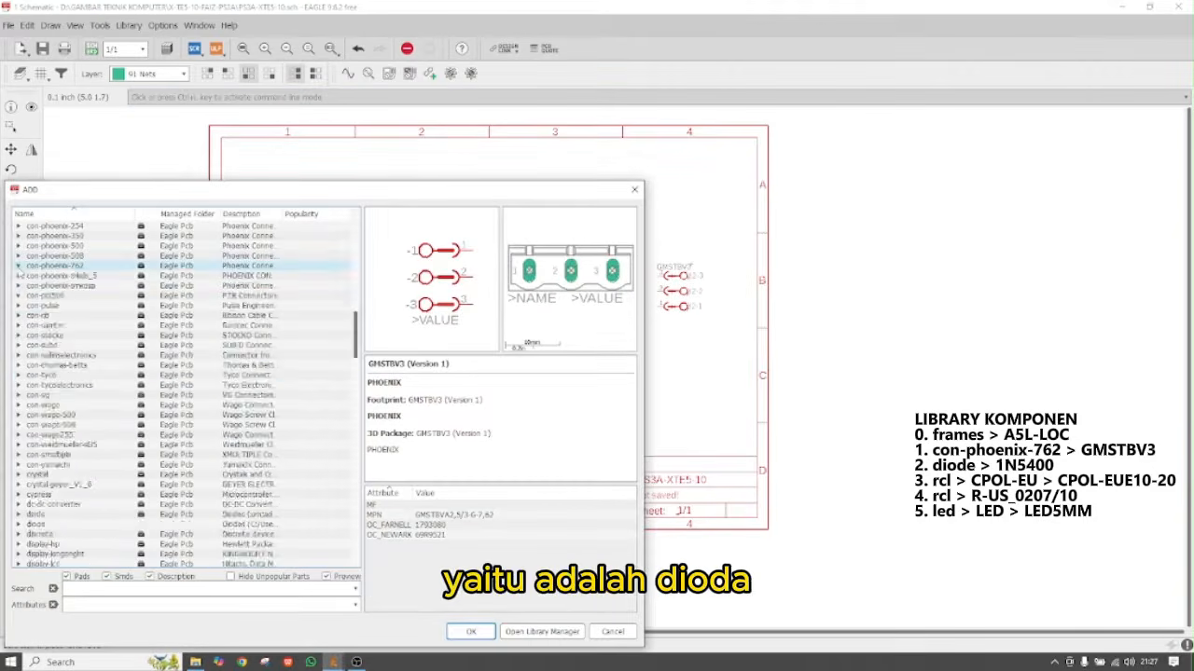
pyautogui.scroll(-3, 100, 376)
pyautogui.scroll(-4, 100, 376)
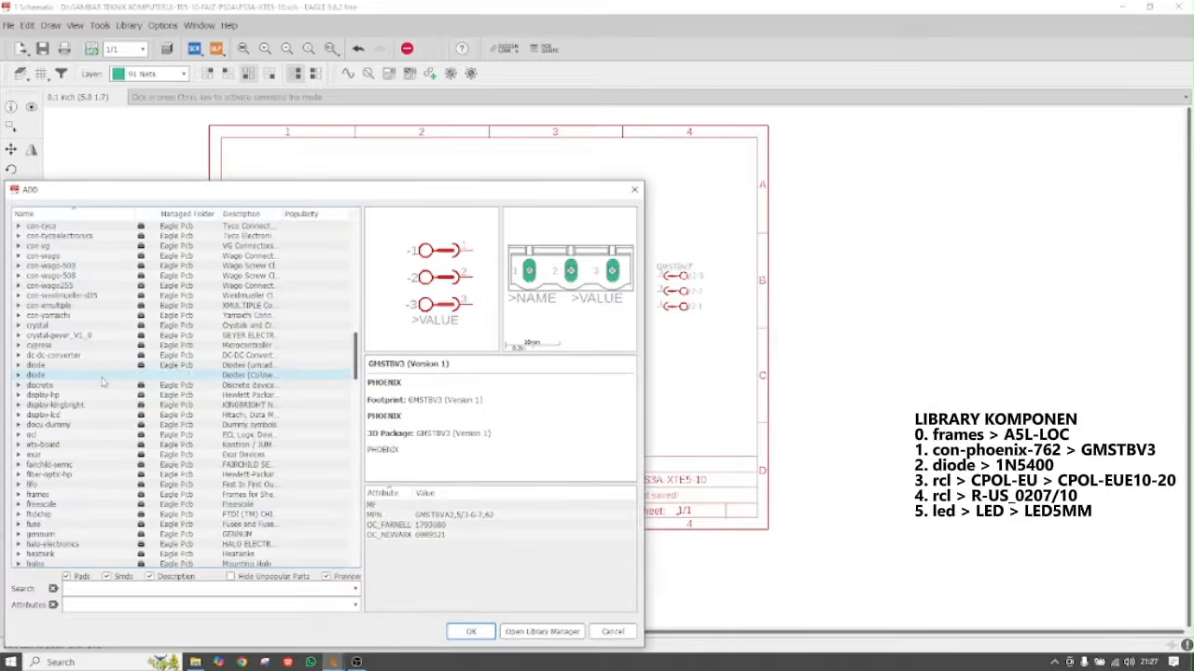
pyautogui.click(18, 306)
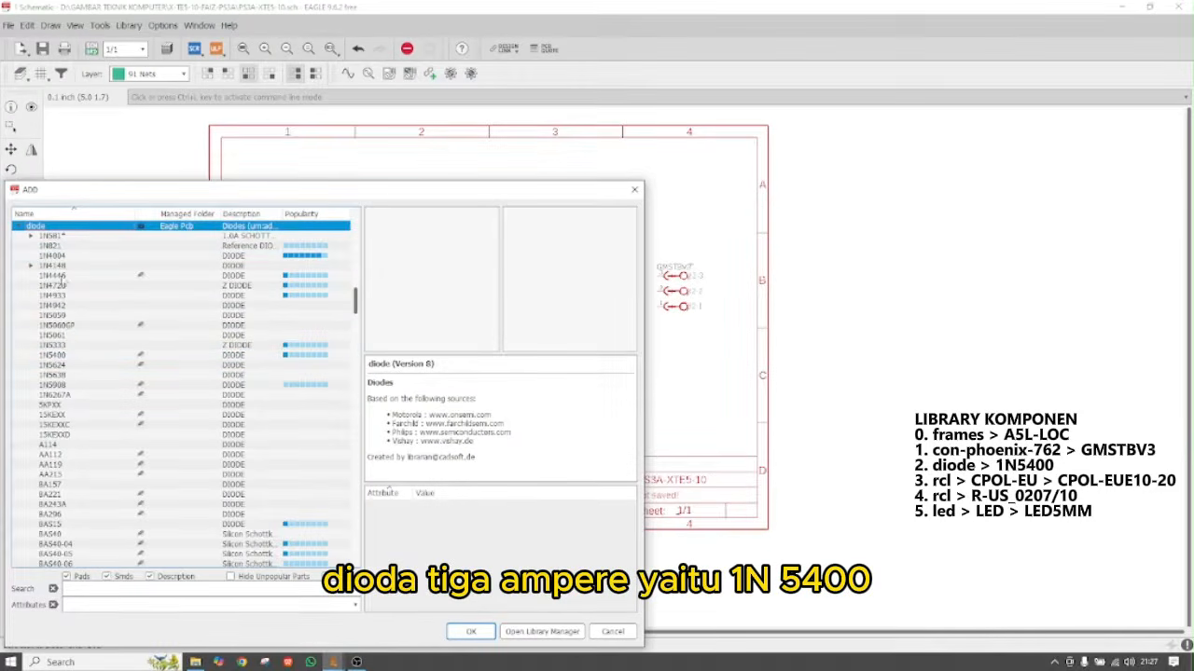
pyautogui.click(56, 355)
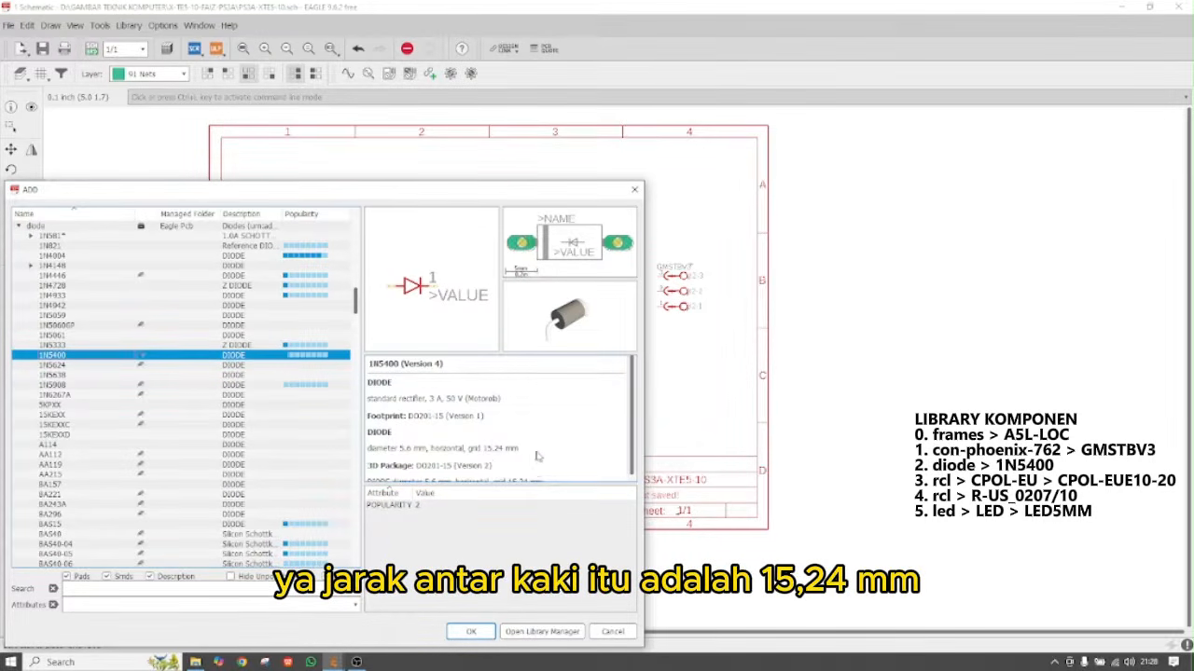
pyautogui.click(471, 631)
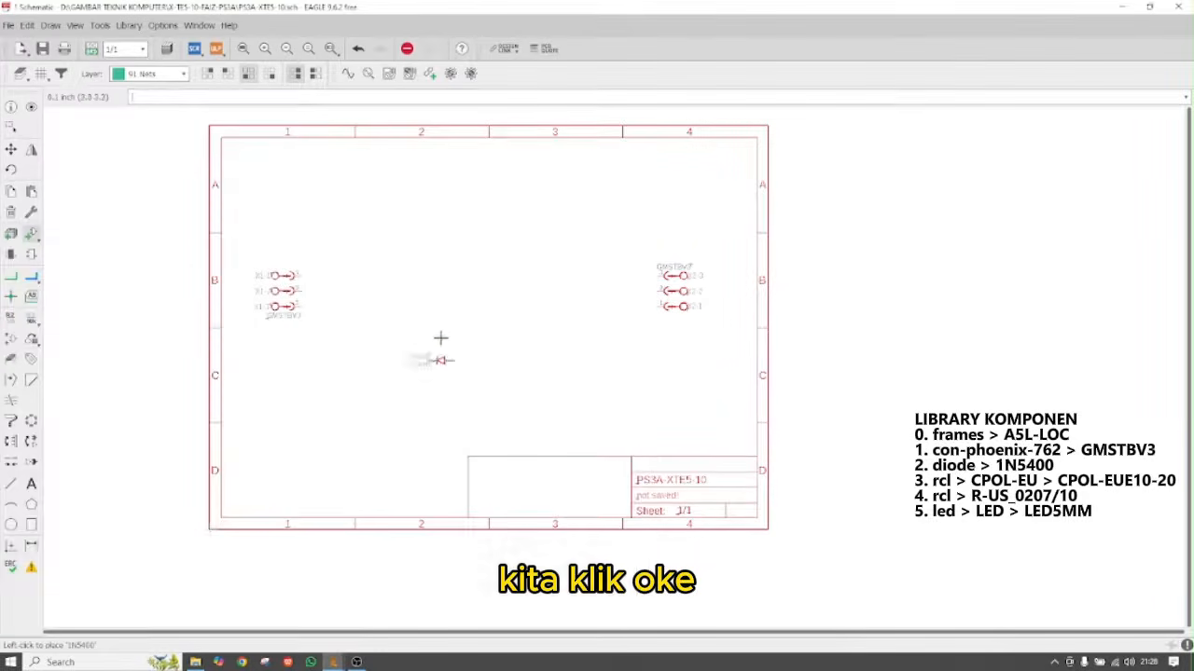
# Place four horizontal 1N5400 diodes D1–D4 in a two-by-two bridge layout
pyautogui.scroll(1, 348, 244)
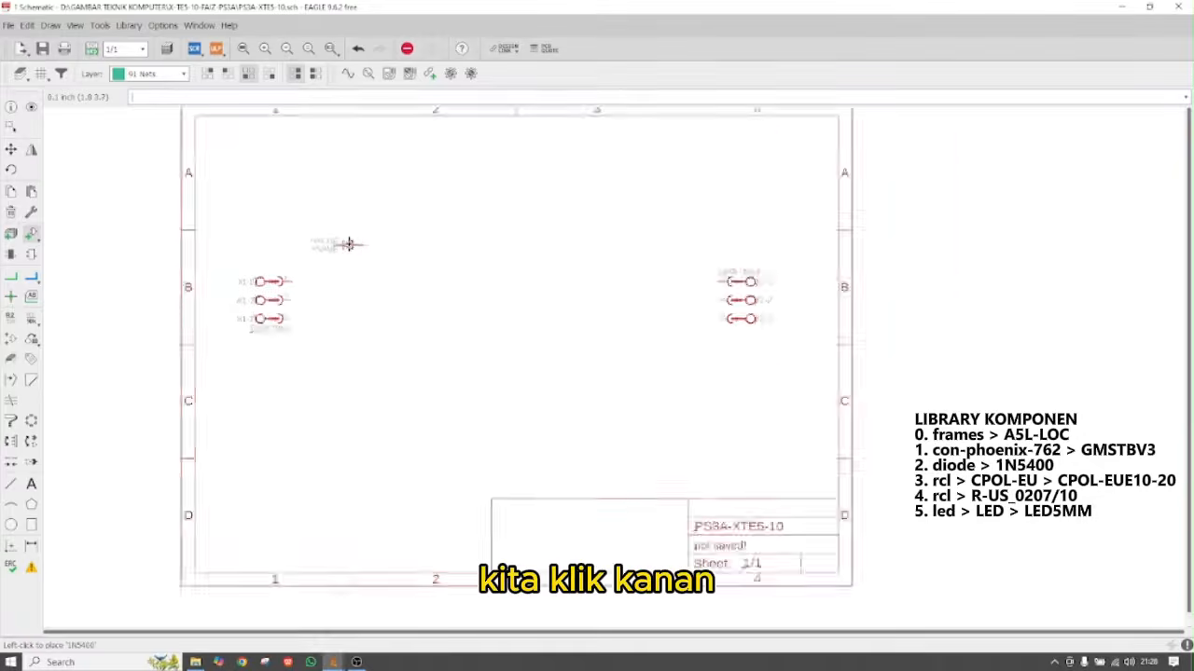
pyautogui.scroll(1, 348, 244)
pyautogui.rightClick(358, 233)
pyautogui.rightClick(358, 233)
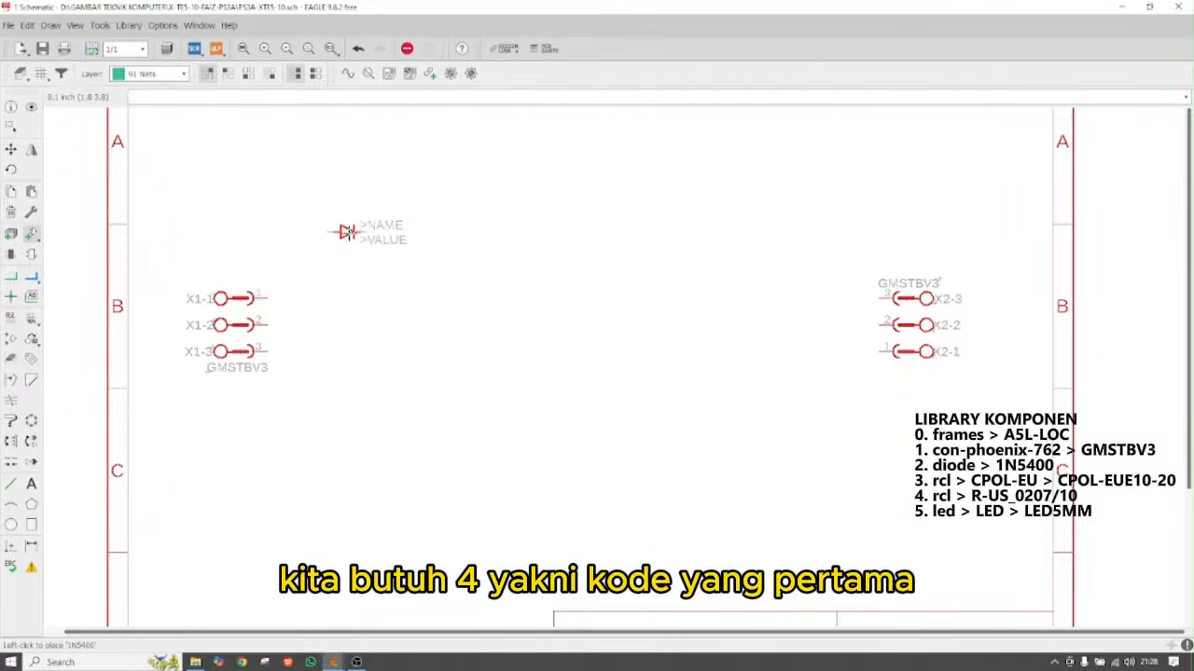
pyautogui.click(347, 232)
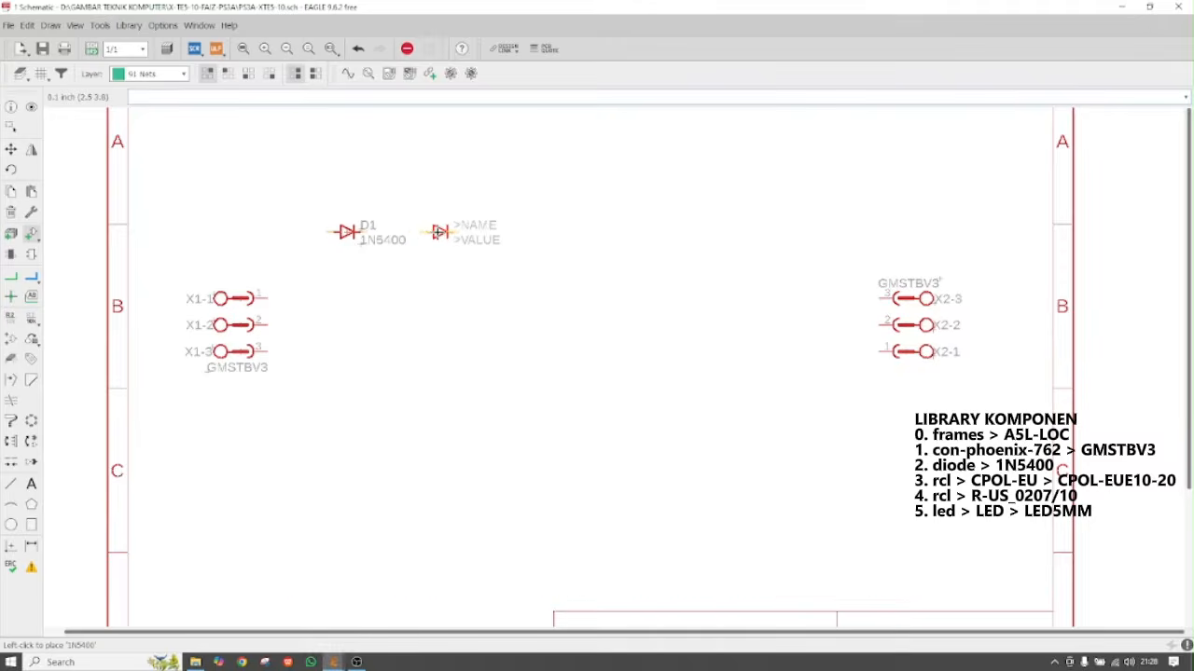
pyautogui.click(441, 232)
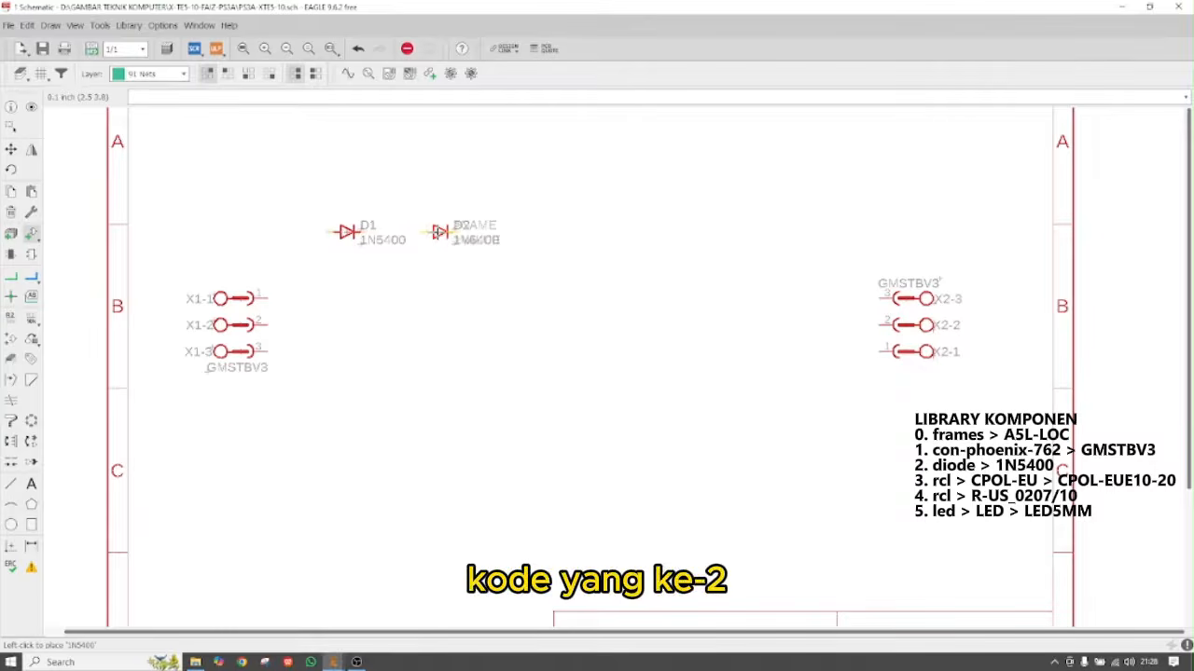
pyautogui.click(441, 286)
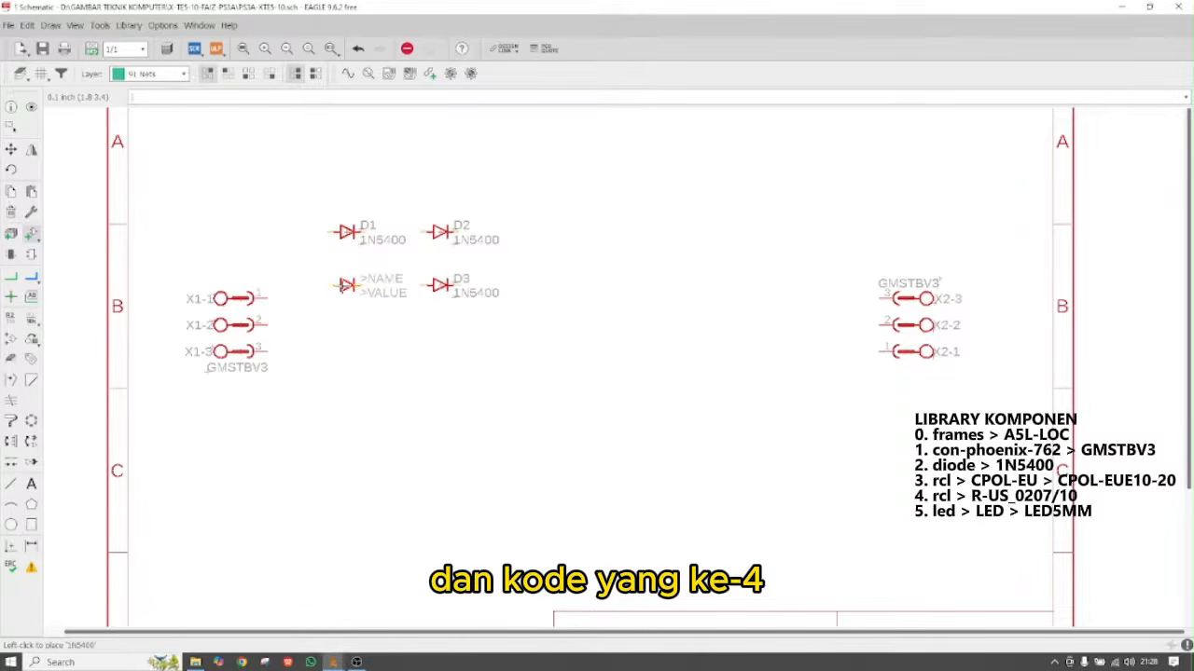
pyautogui.click(347, 286)
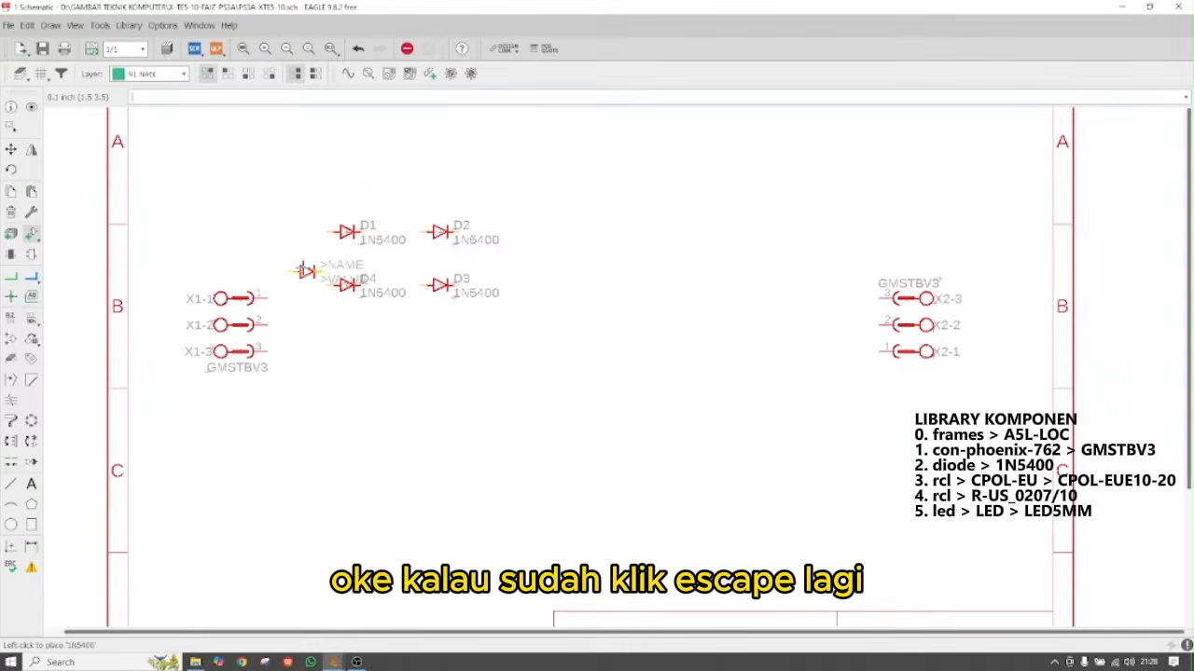
pyautogui.press('Escape')
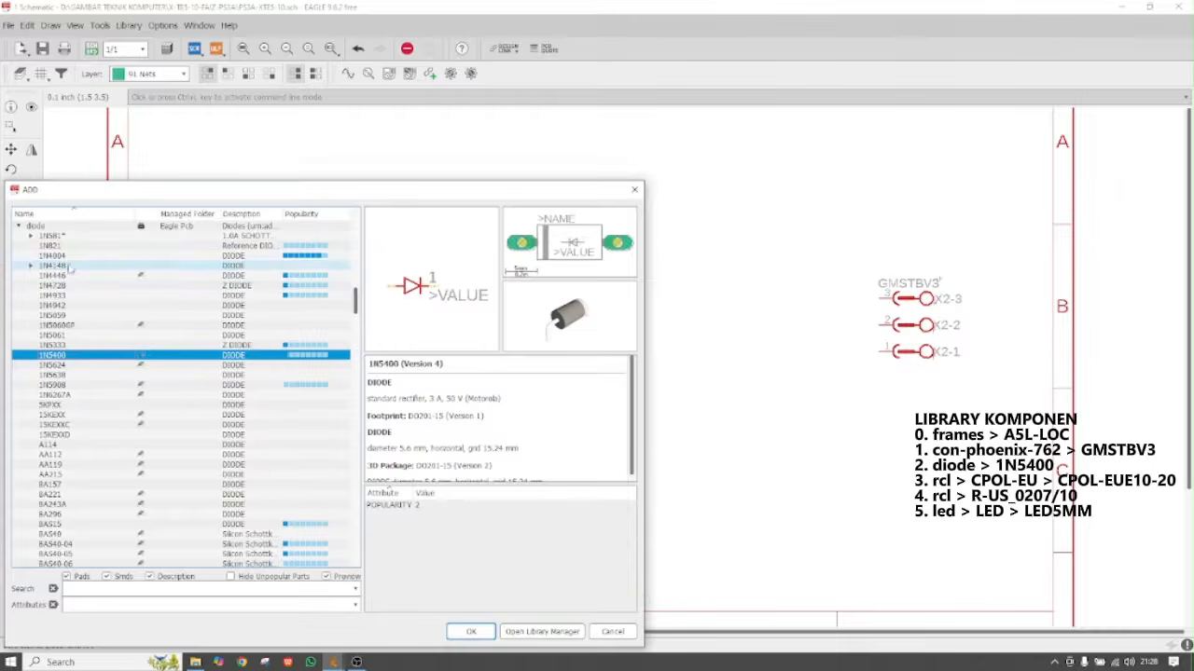
# Collapse the diode library and expand the CPOL-EU capacitors in the rcl library
pyautogui.click(18, 226)
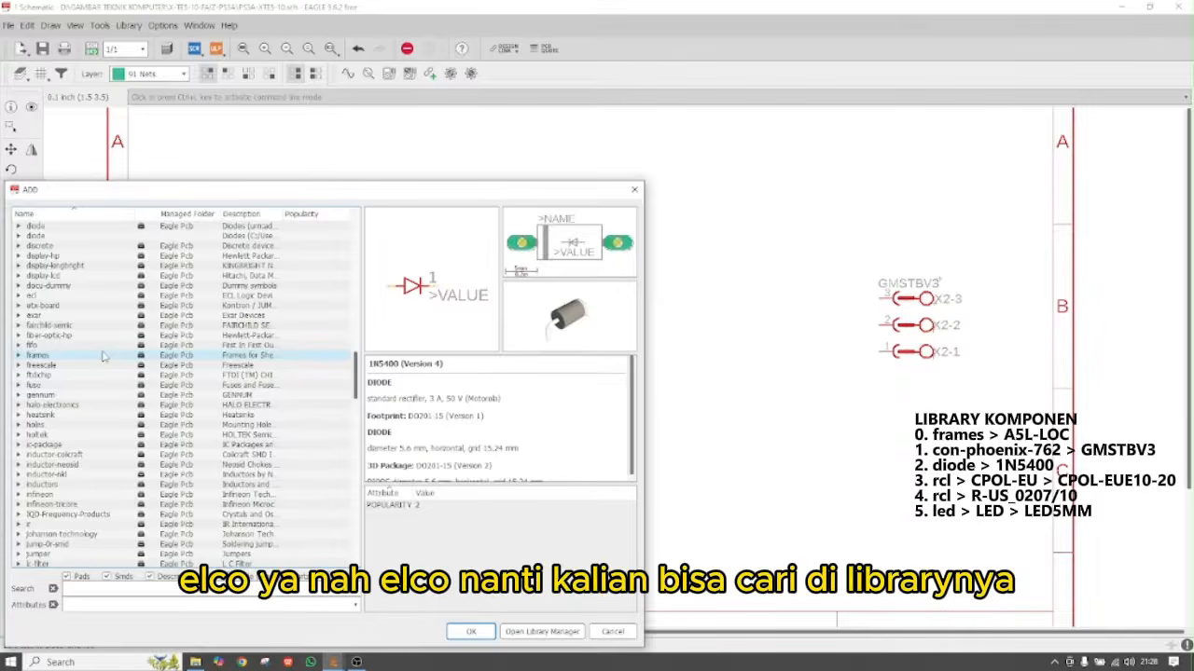
pyautogui.scroll(-8, 103, 355)
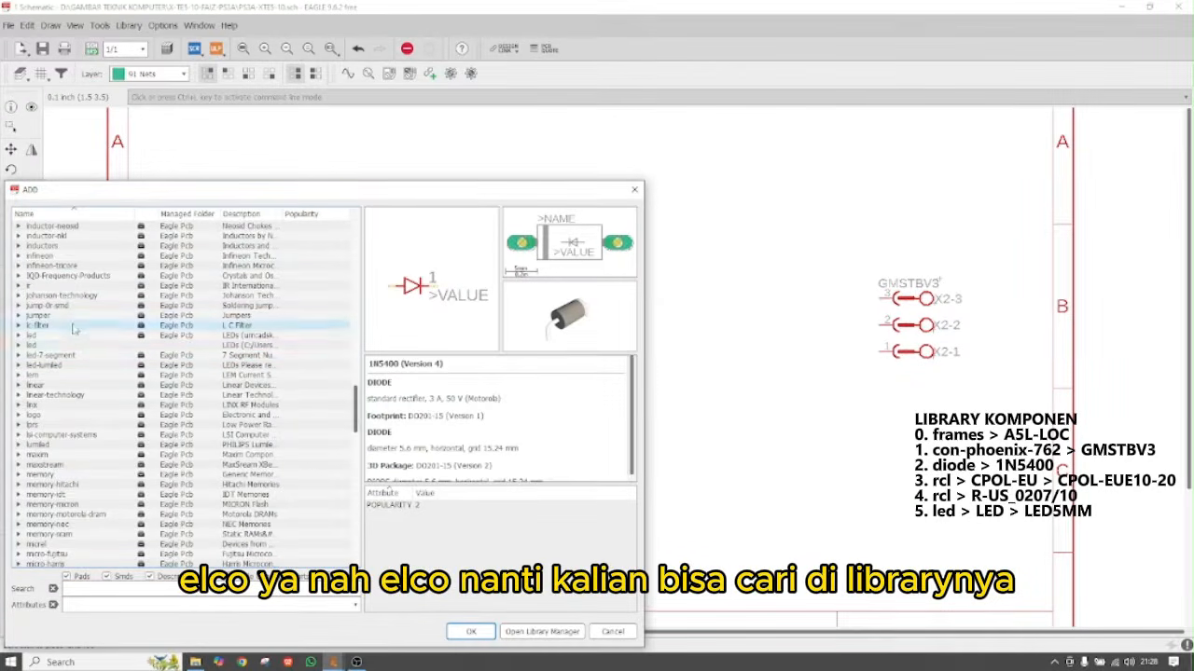
pyautogui.scroll(-5, 82, 350)
pyautogui.scroll(-10, 82, 444)
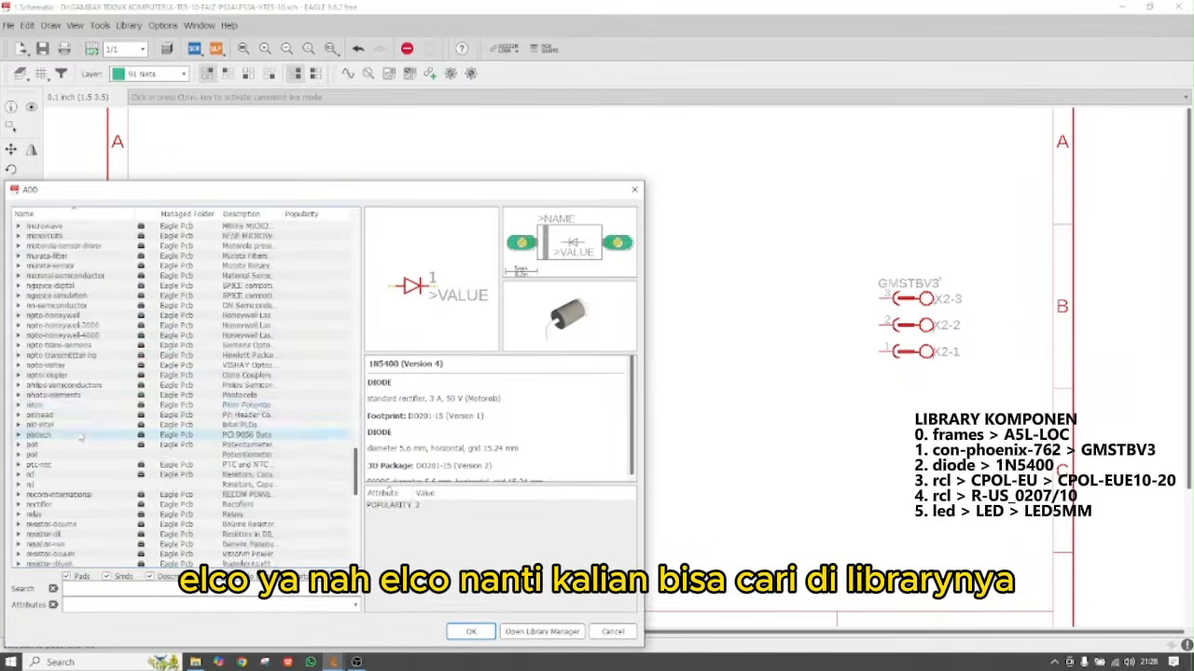
pyautogui.click(19, 476)
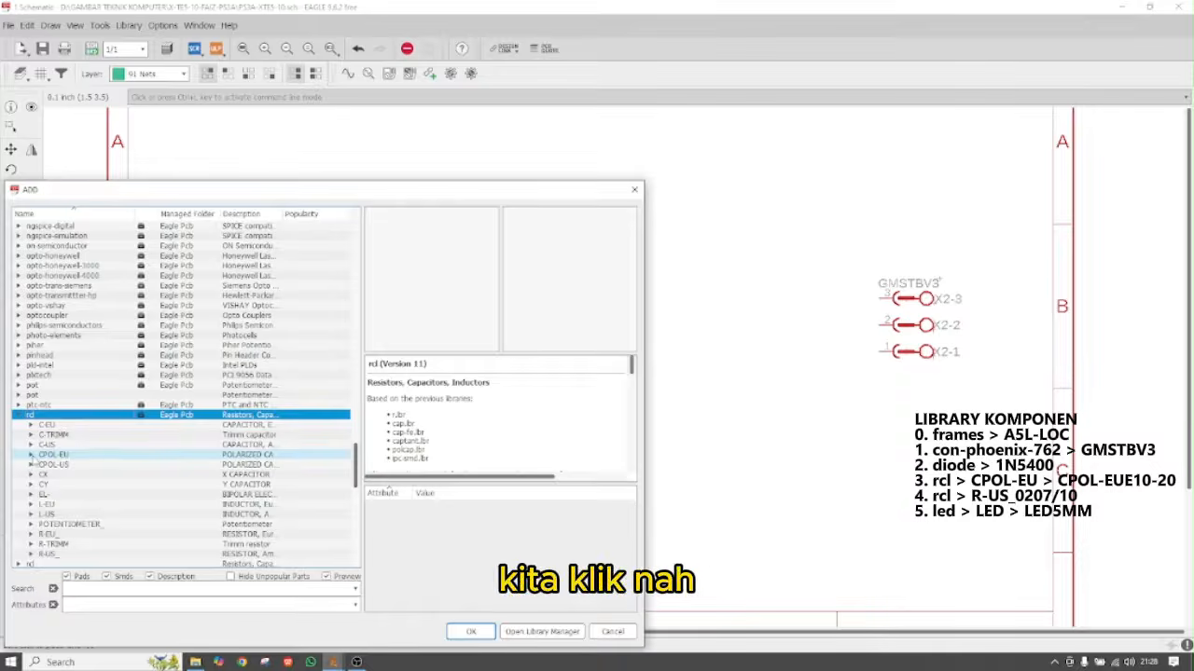
pyautogui.click(31, 455)
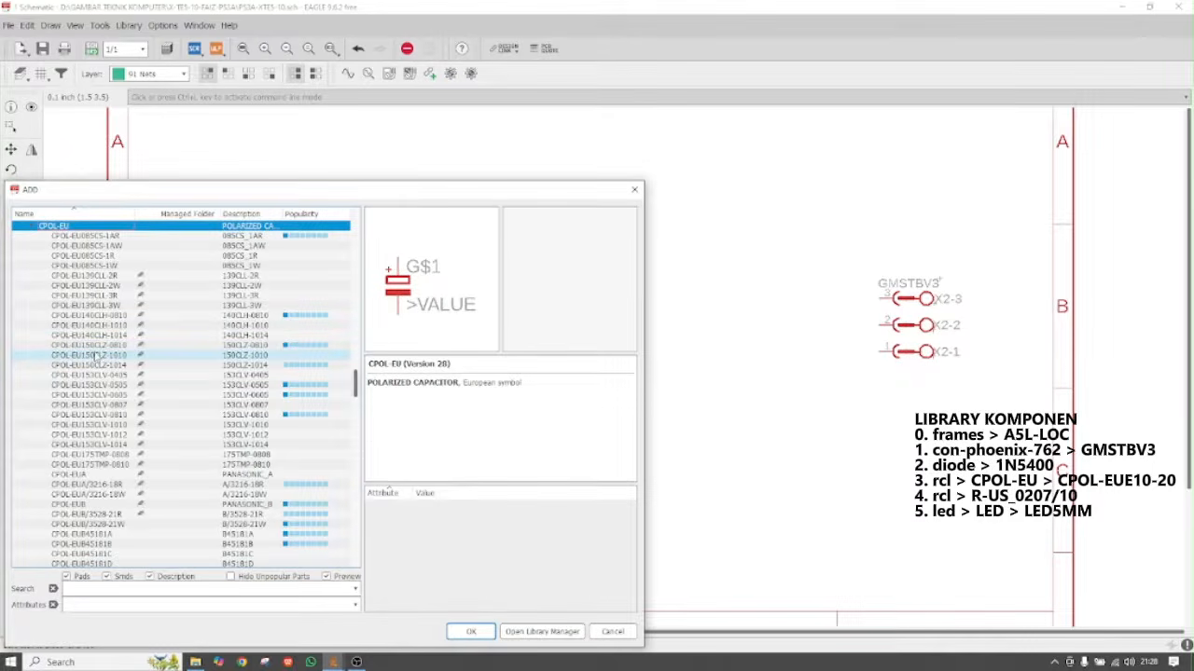
pyautogui.scroll(-2, 96, 358)
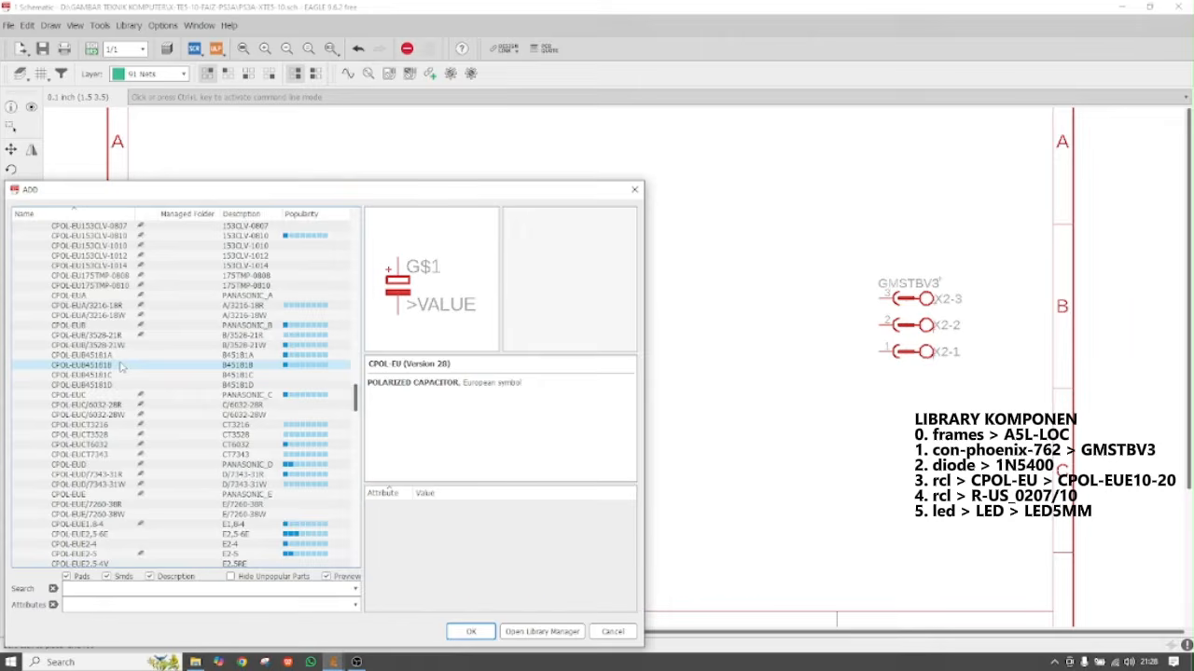
pyautogui.scroll(4, 115, 354)
# Preview several CPOL-EU packages and select CPOL-EUE10-20
pyautogui.click(116, 414)
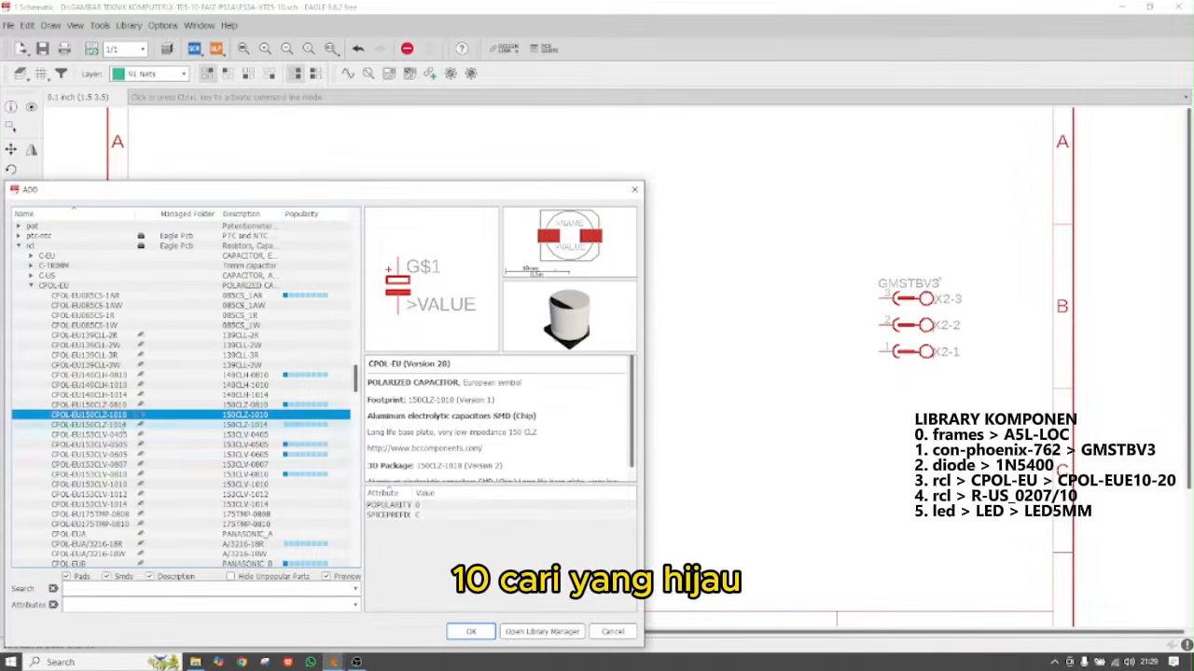
pyautogui.scroll(-5, 119, 471)
pyautogui.click(103, 425)
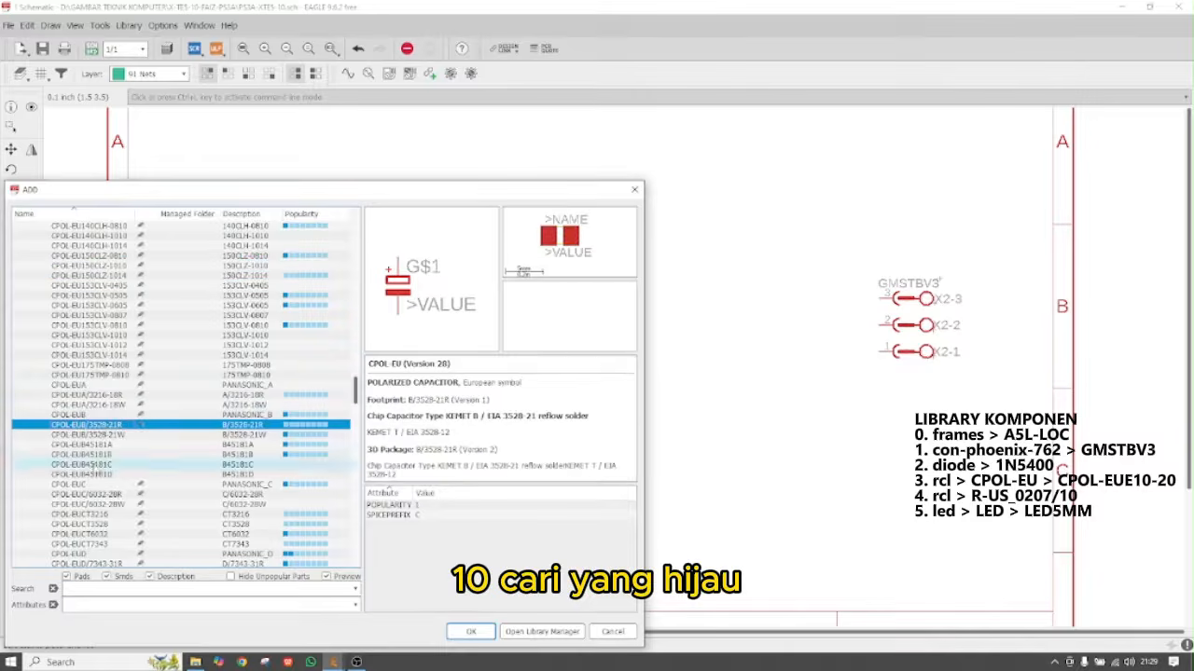
pyautogui.click(97, 464)
pyautogui.scroll(-4, 98, 471)
pyautogui.click(100, 474)
pyautogui.scroll(-5, 105, 485)
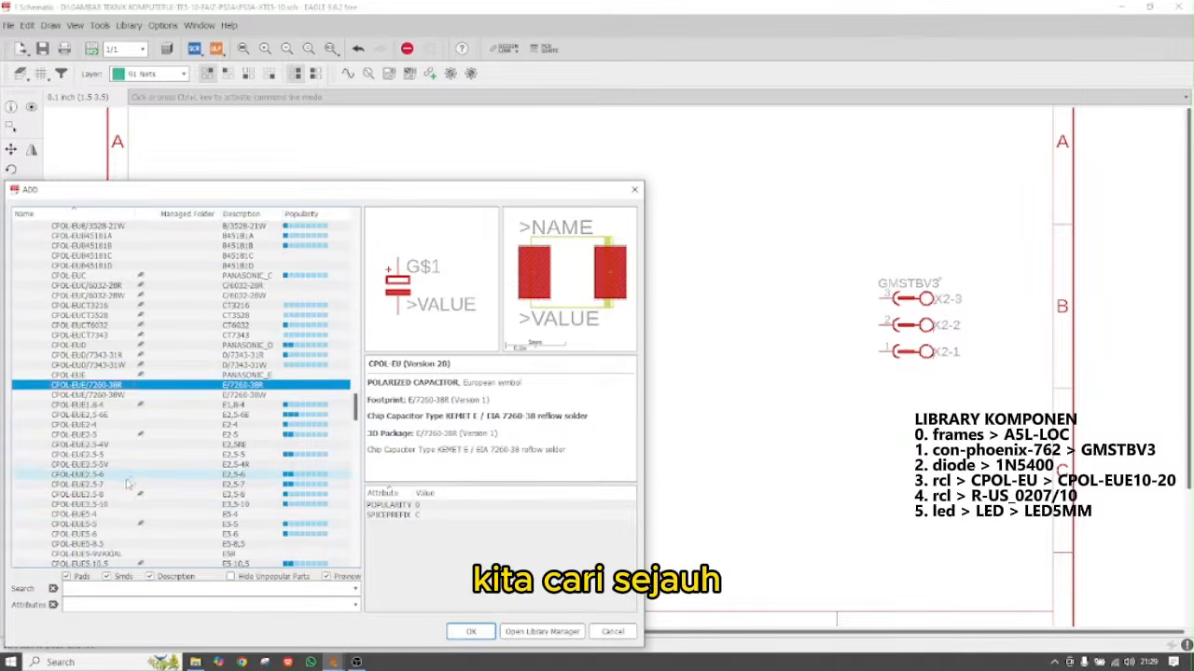
pyautogui.scroll(-2, 109, 504)
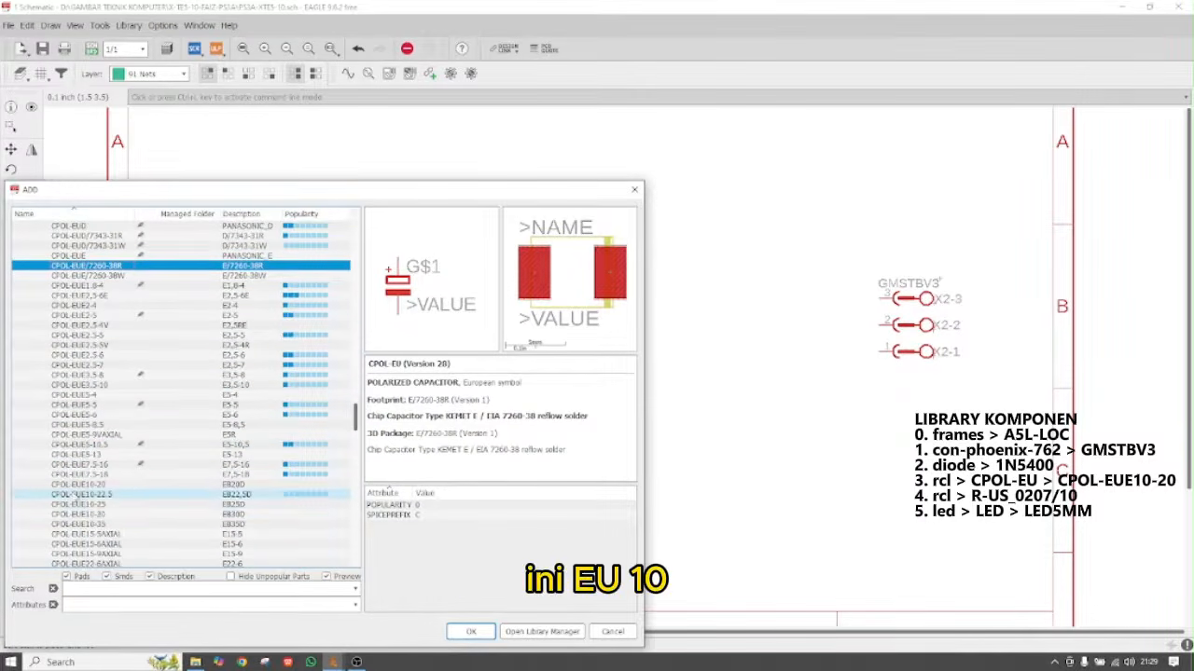
pyautogui.click(93, 485)
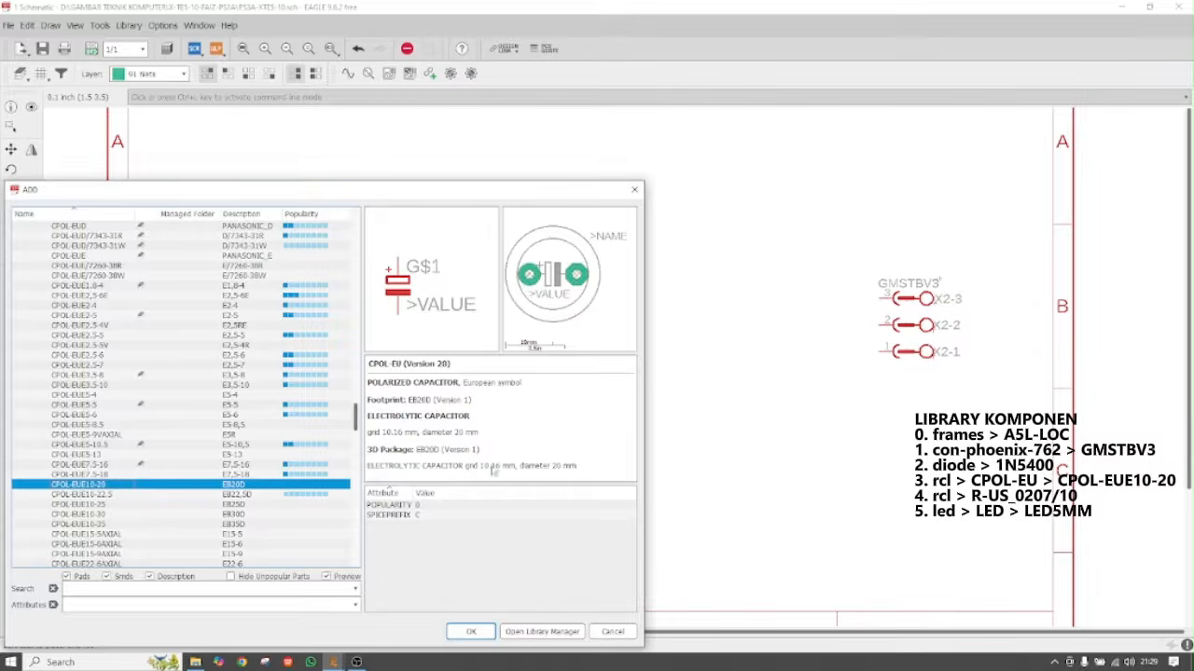
# Place capacitors C1 and C2, one above the other, beside the diodes
pyautogui.click(471, 632)
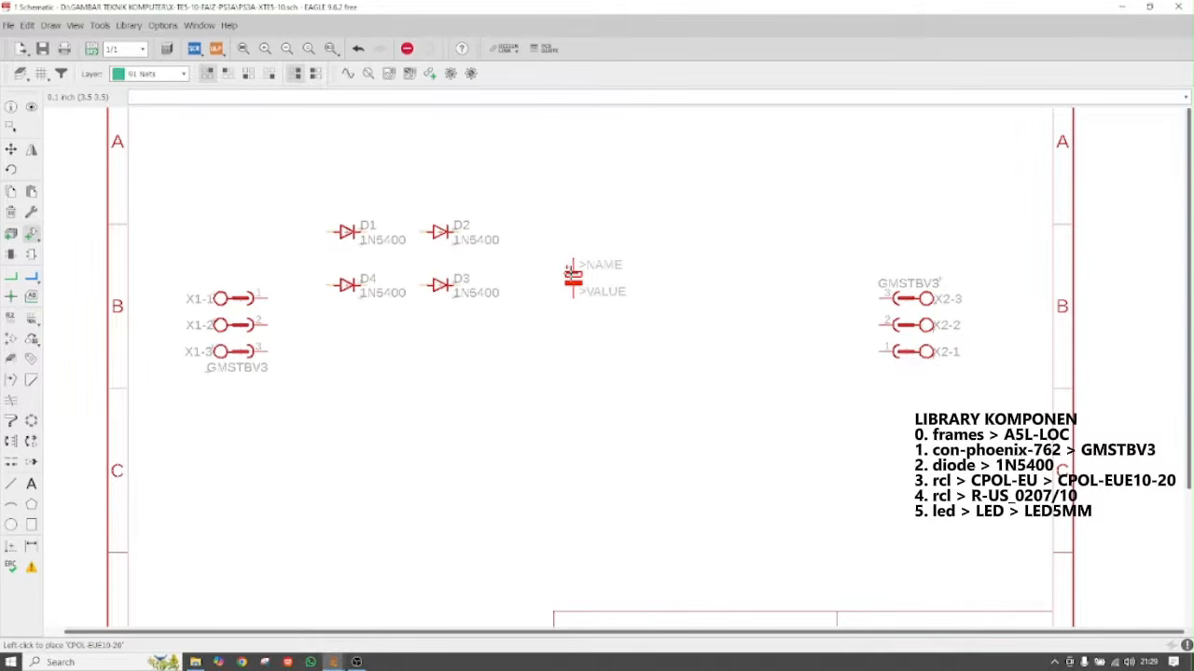
pyautogui.click(572, 276)
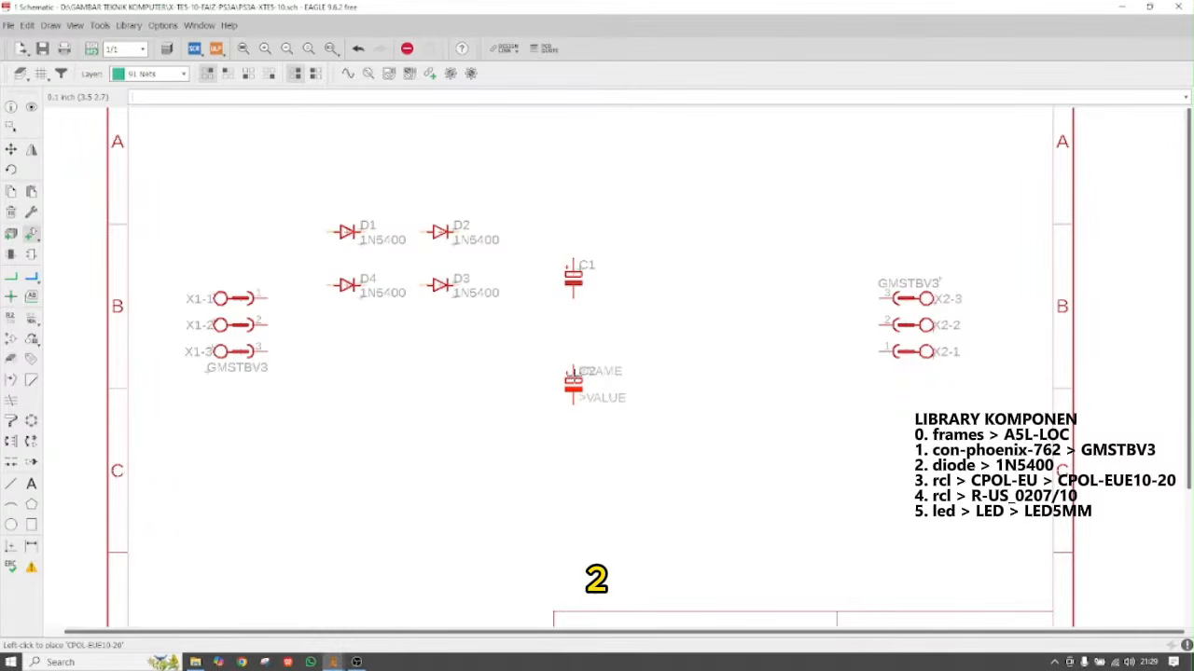
pyautogui.click(572, 382)
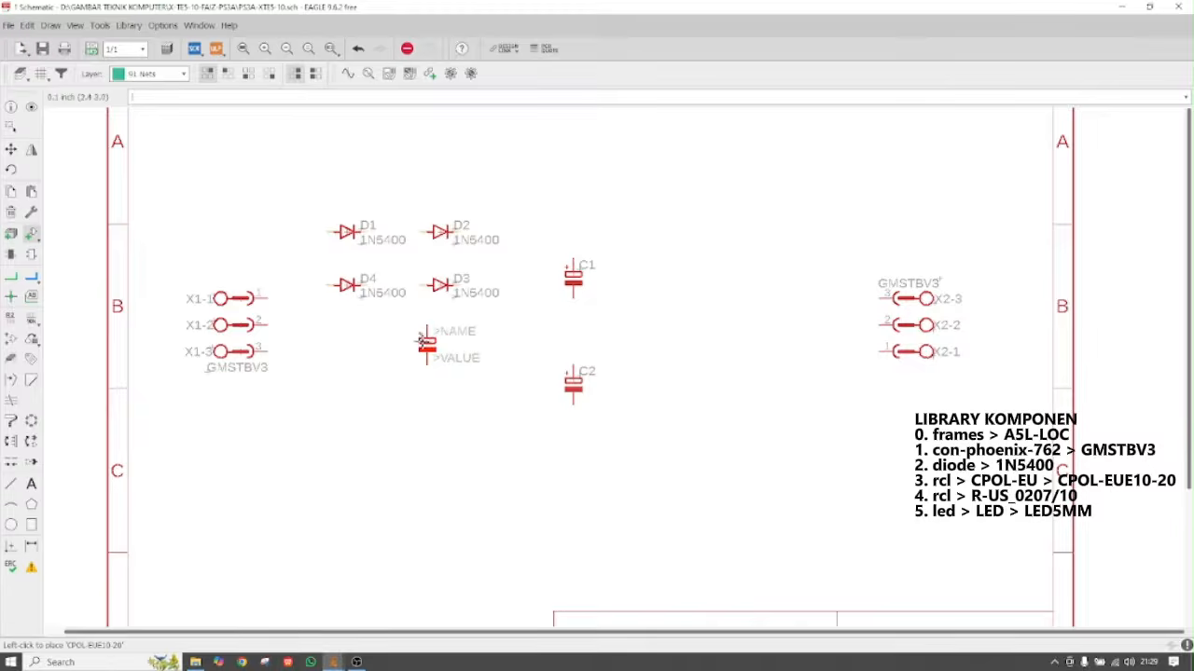
pyautogui.press('Escape')
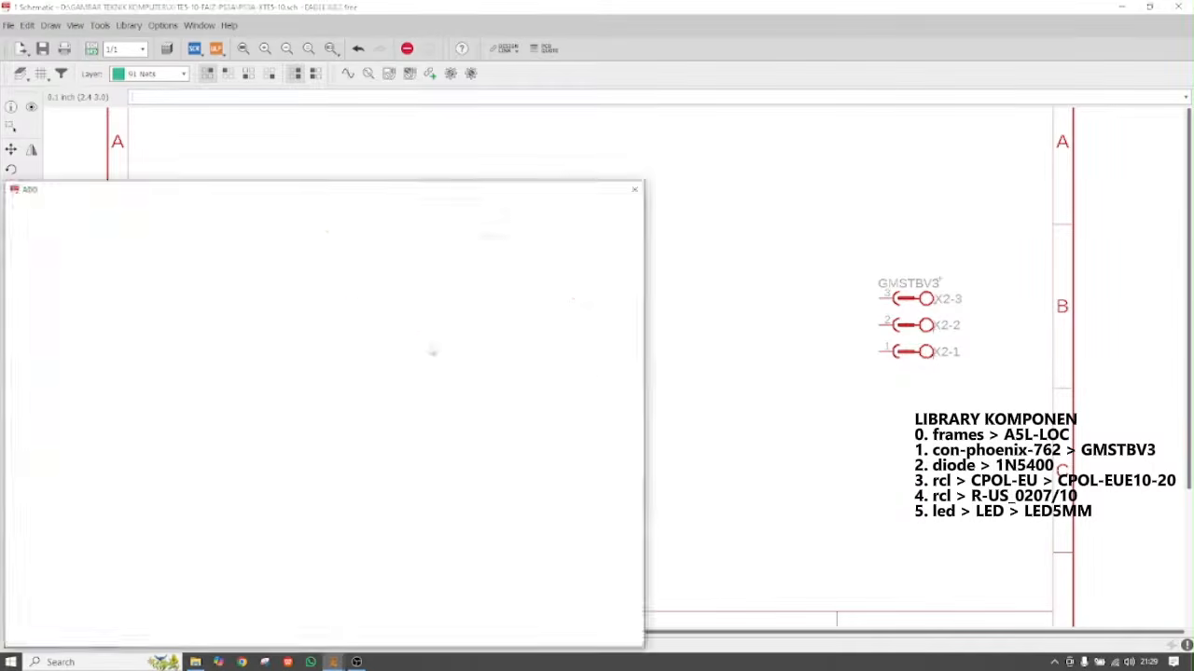
# Expand the R-EU resistors in the rcl library and pick R-EU_0207/10 with 10 mm lead spacing
pyautogui.scroll(15, 109, 352)
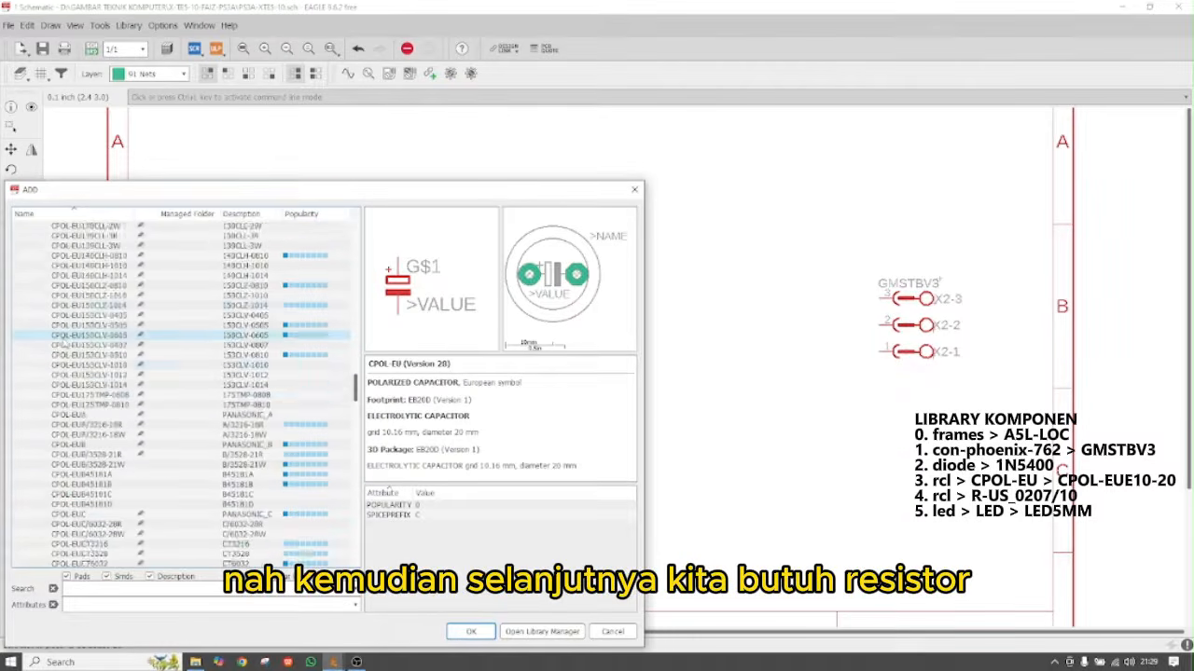
pyautogui.click(30, 317)
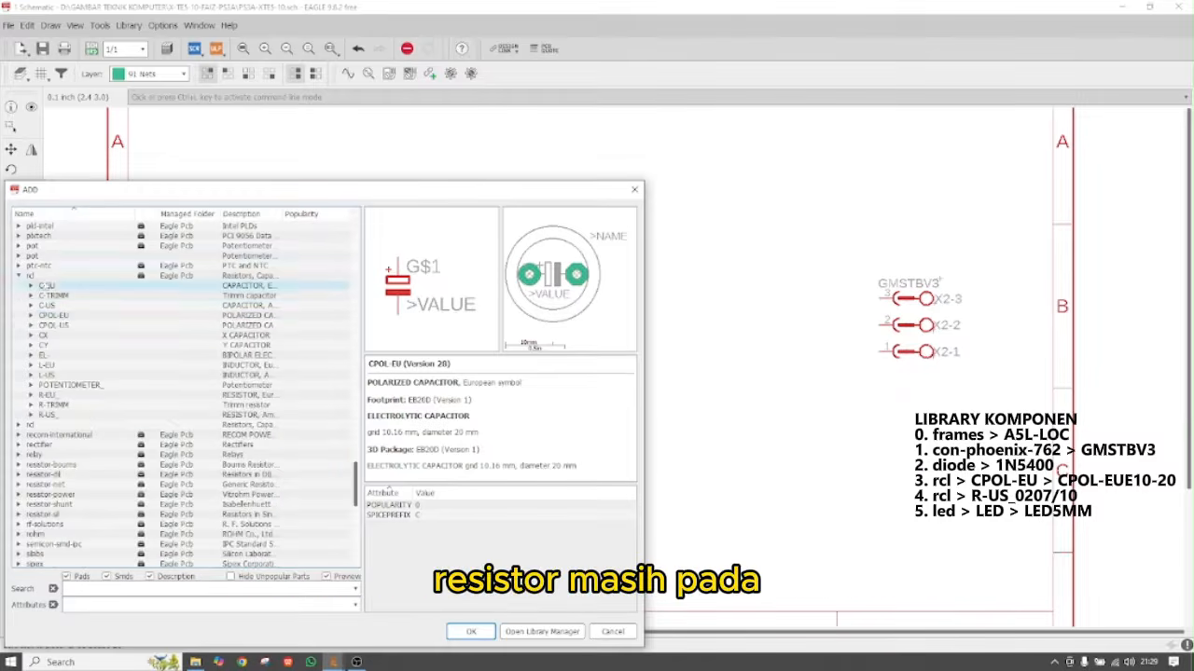
pyautogui.click(30, 277)
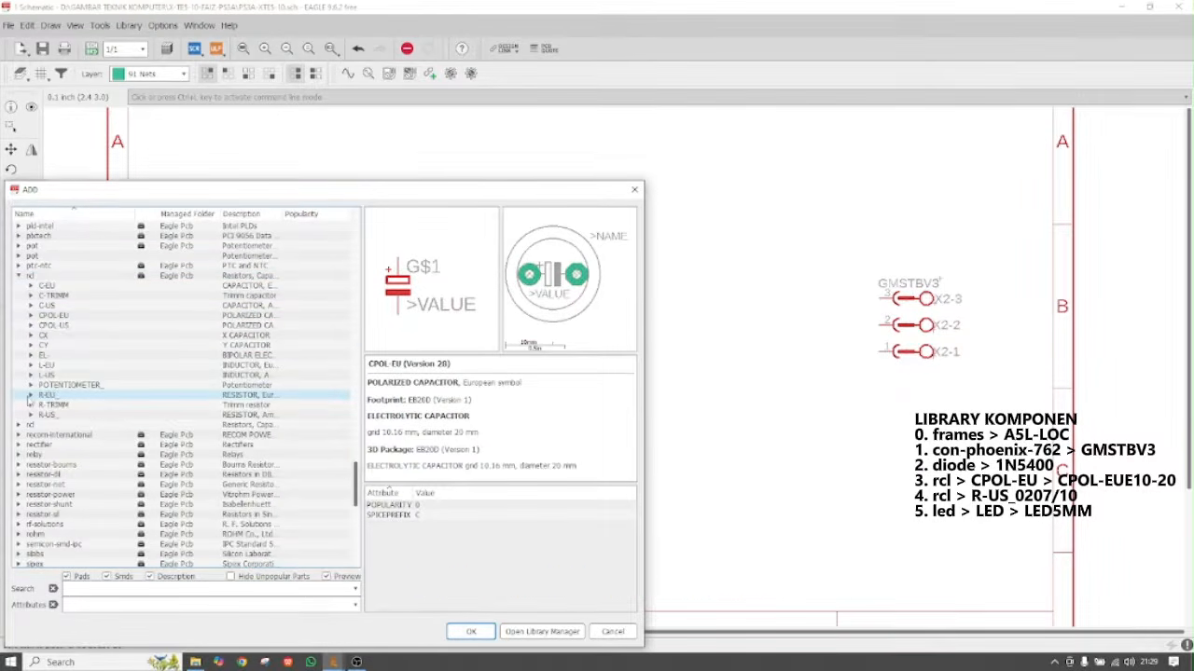
pyautogui.click(46, 397)
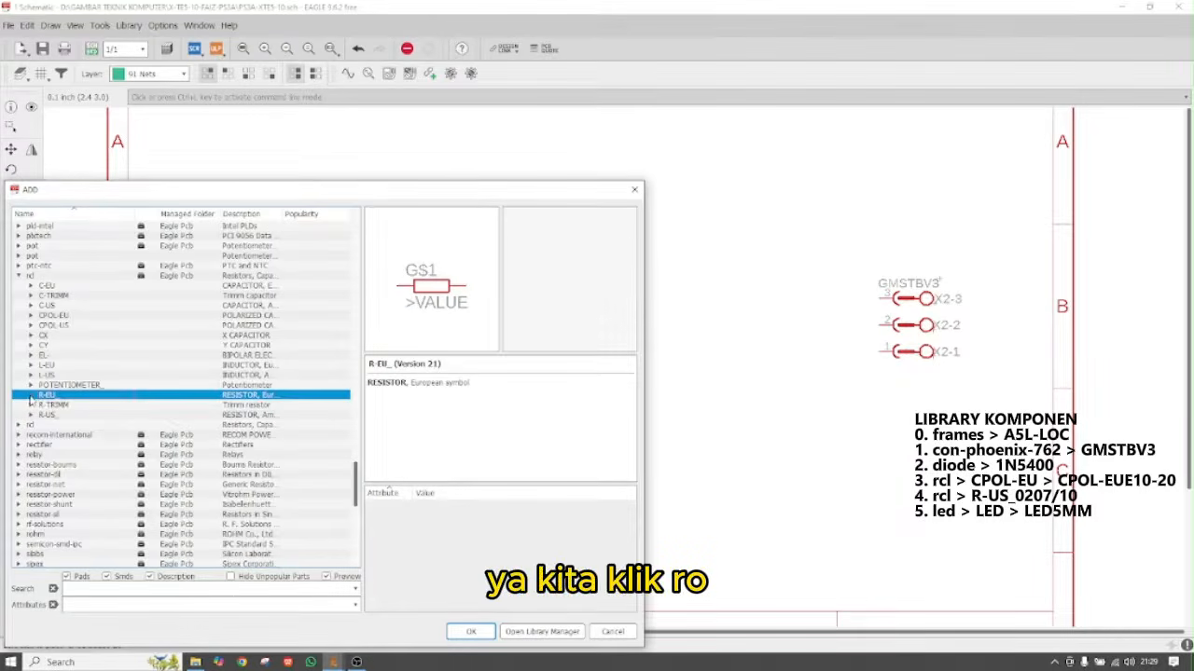
pyautogui.click(30, 397)
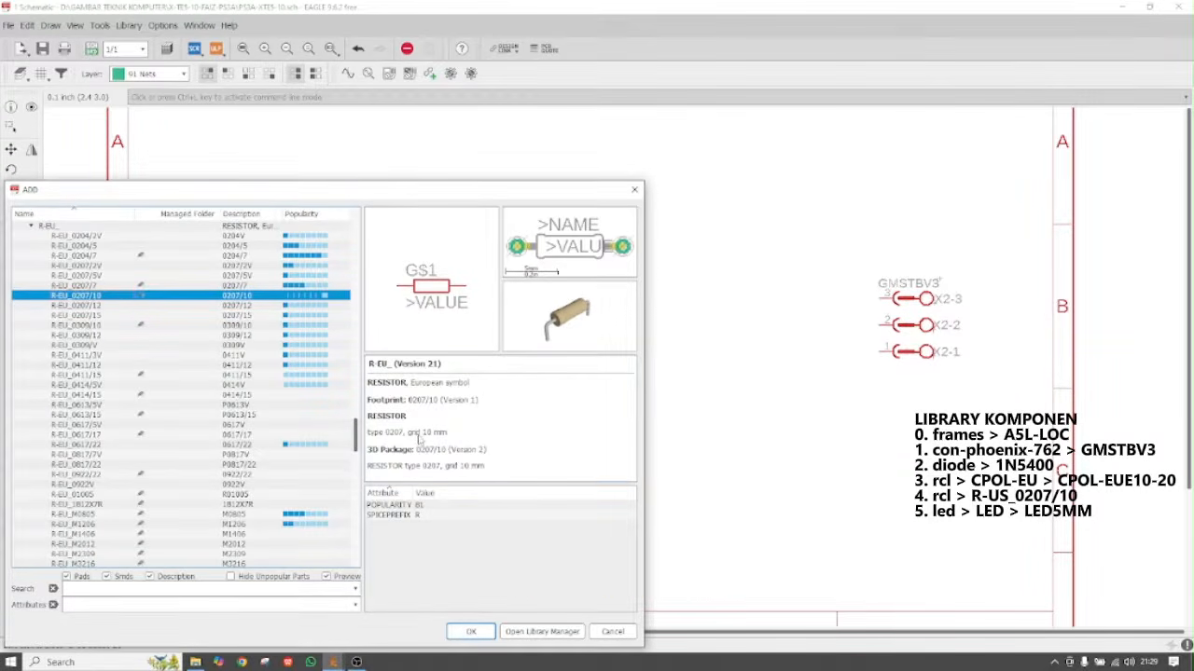
pyautogui.moveTo(407, 434); pyautogui.dragTo(461, 436)
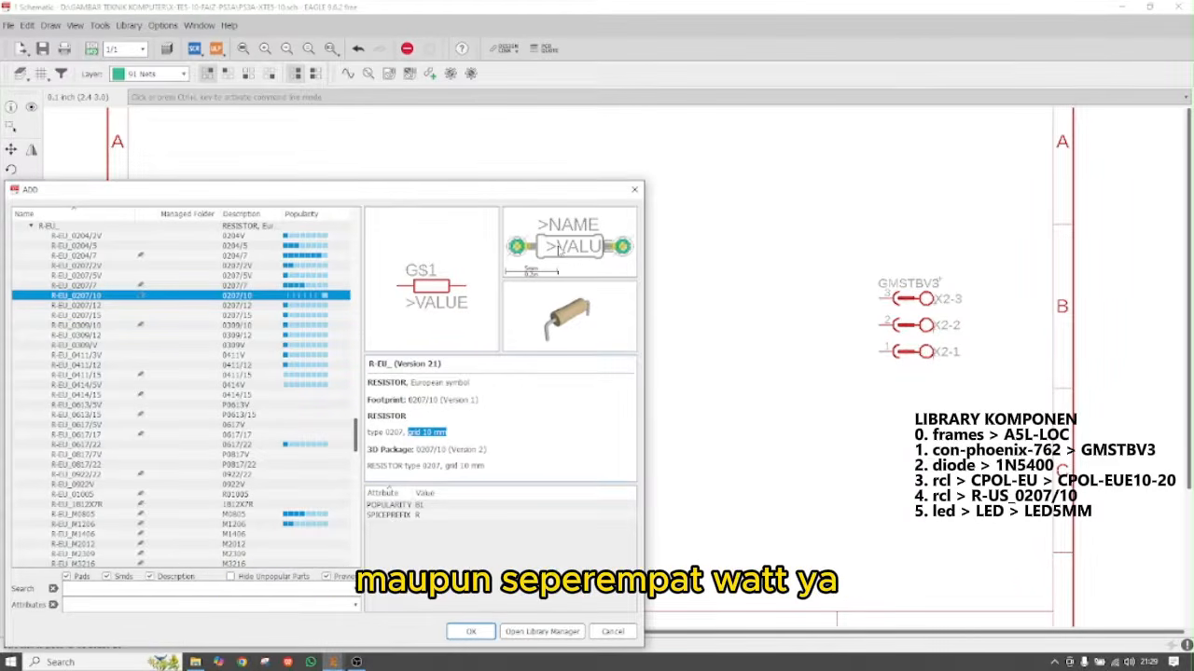
# Place resistors R1 and R2 to the right of C1 and C2
pyautogui.click(471, 631)
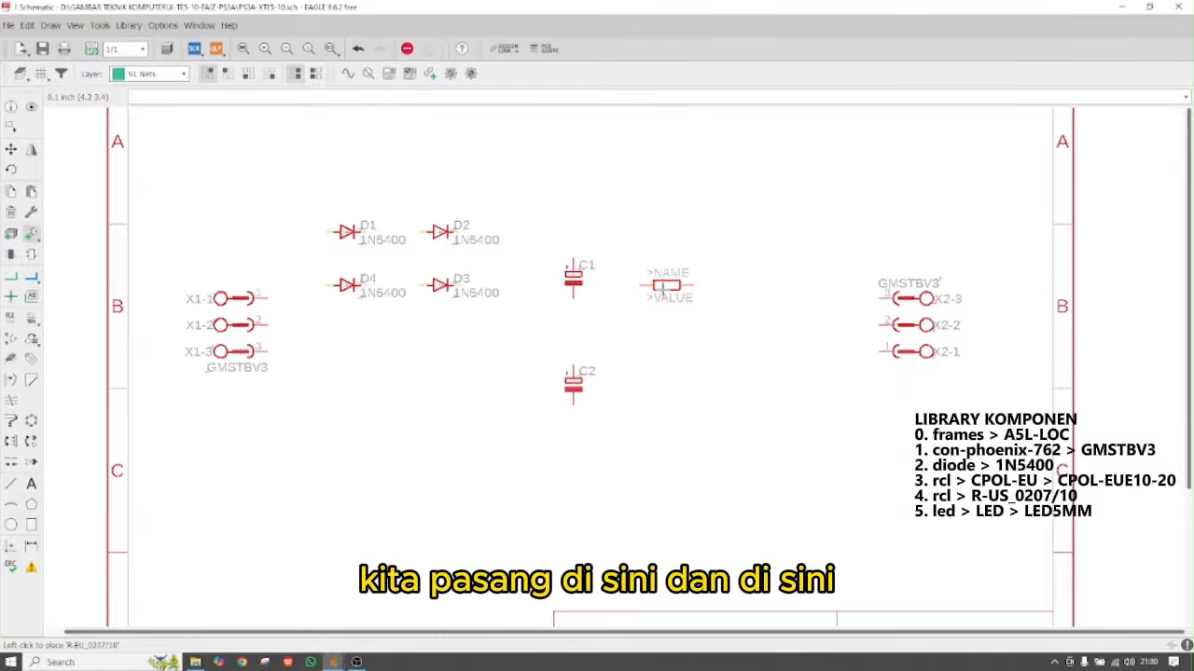
pyautogui.click(666, 286)
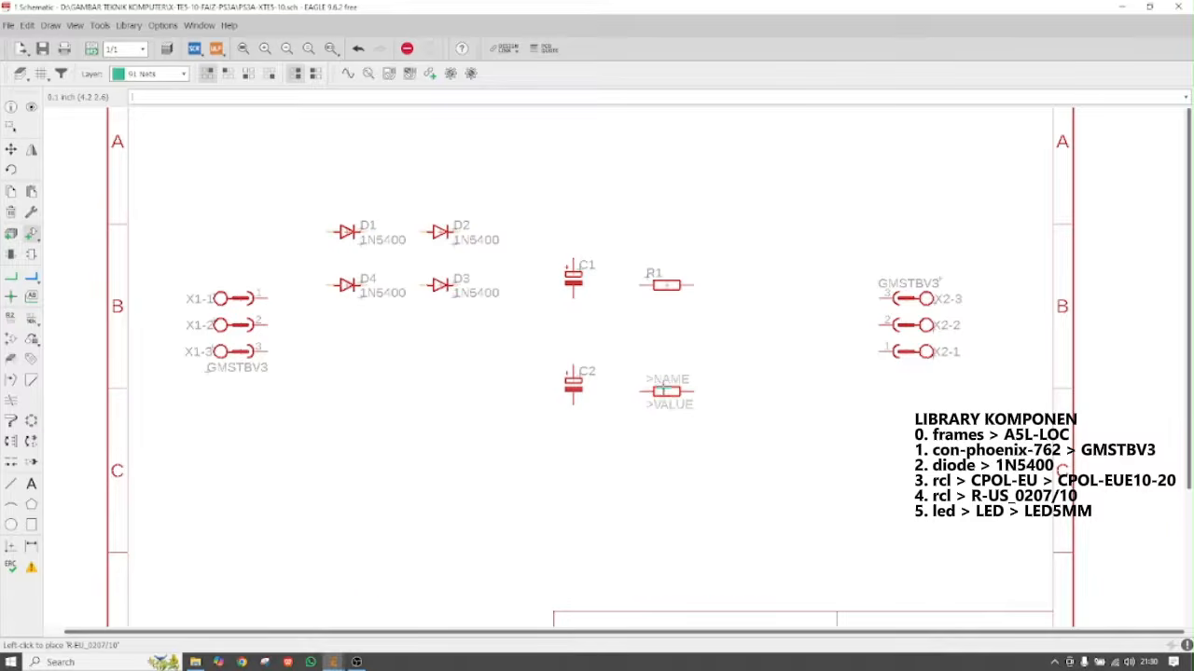
pyautogui.click(666, 379)
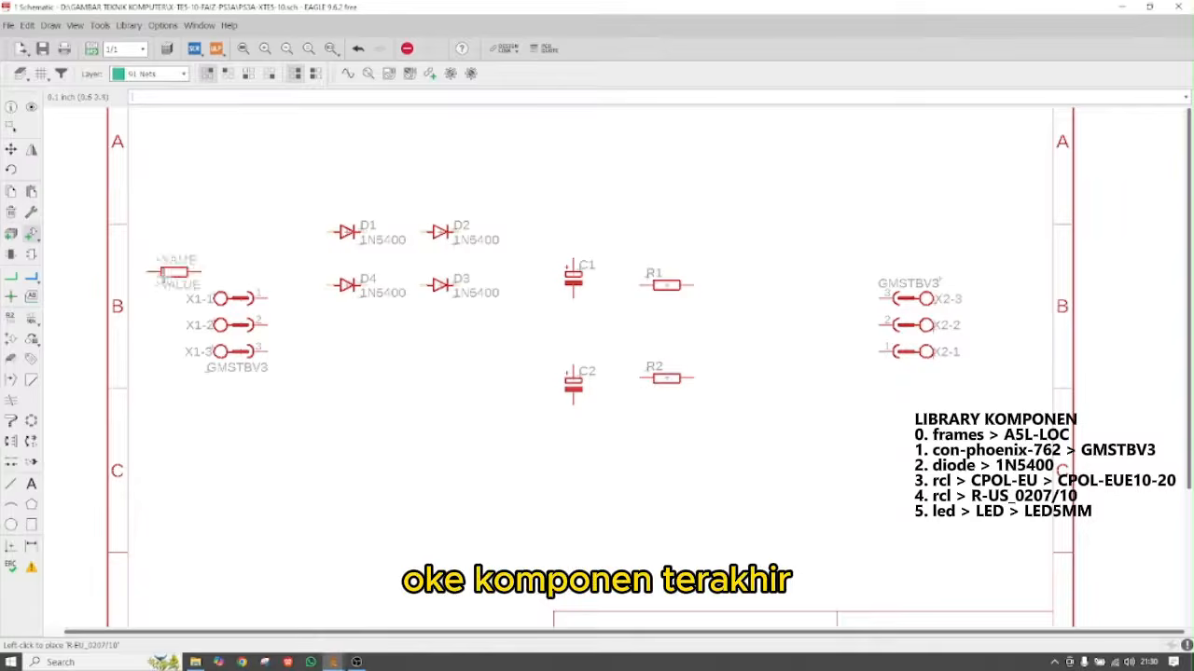
pyautogui.press('Escape')
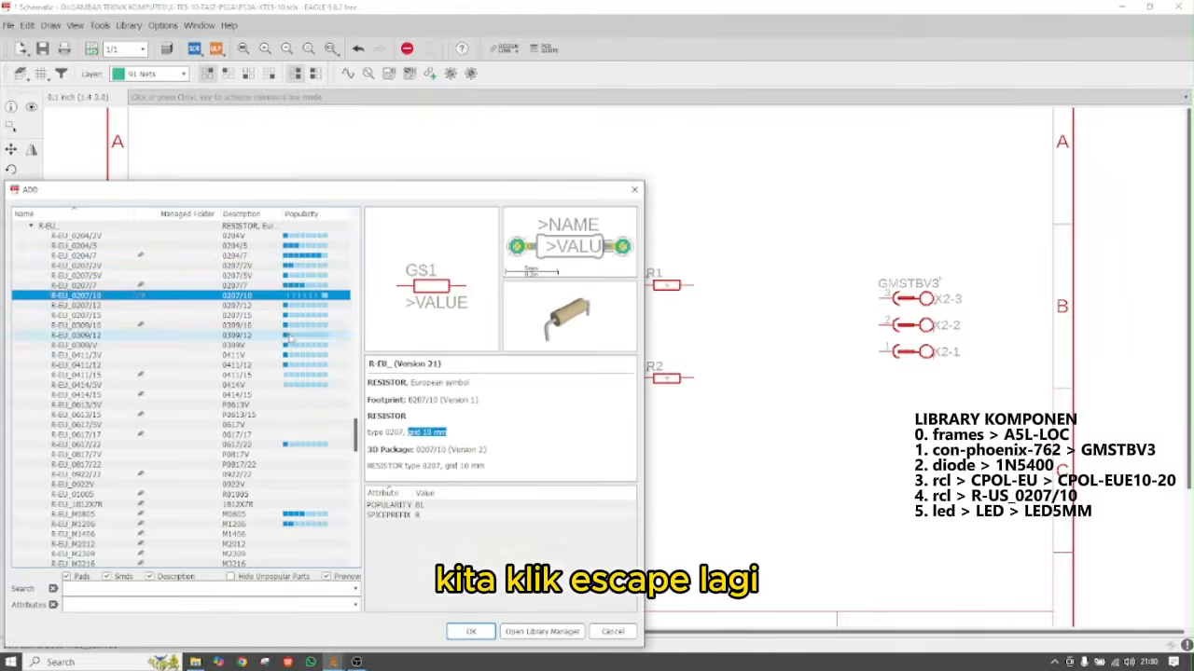
# Select the LED5MM part from the LED group of the led library
pyautogui.click(30, 227)
pyautogui.scroll(6, 186, 391)
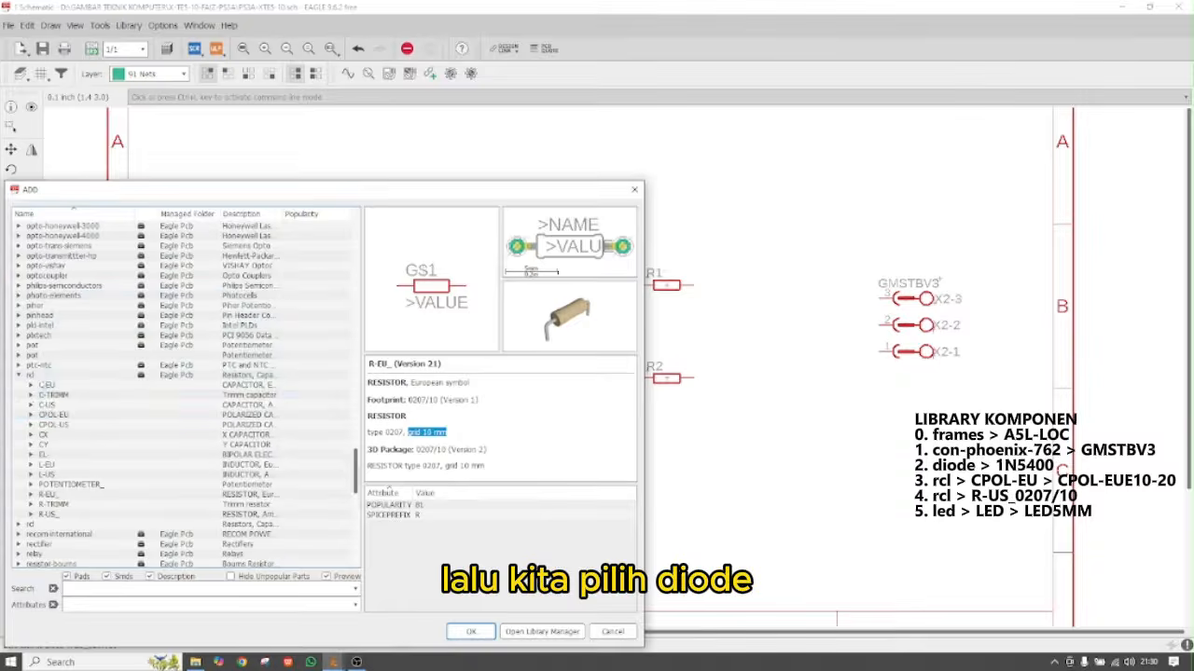
pyautogui.scroll(10, 121, 404)
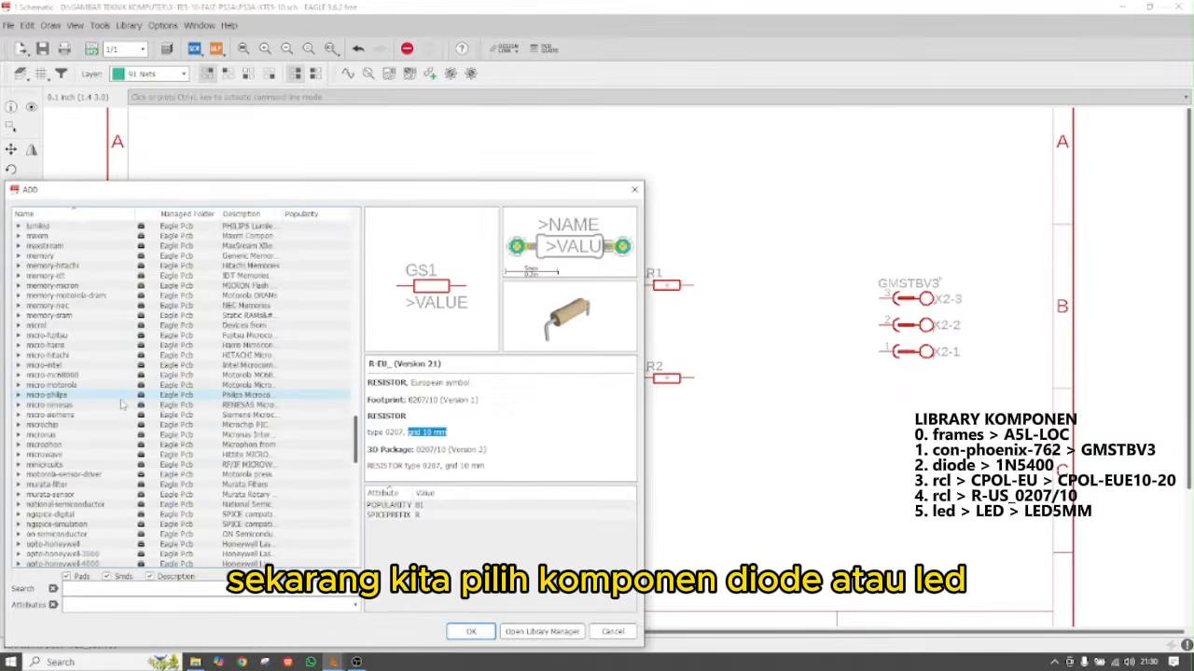
pyautogui.scroll(5, 121, 404)
pyautogui.doubleClick(31, 265)
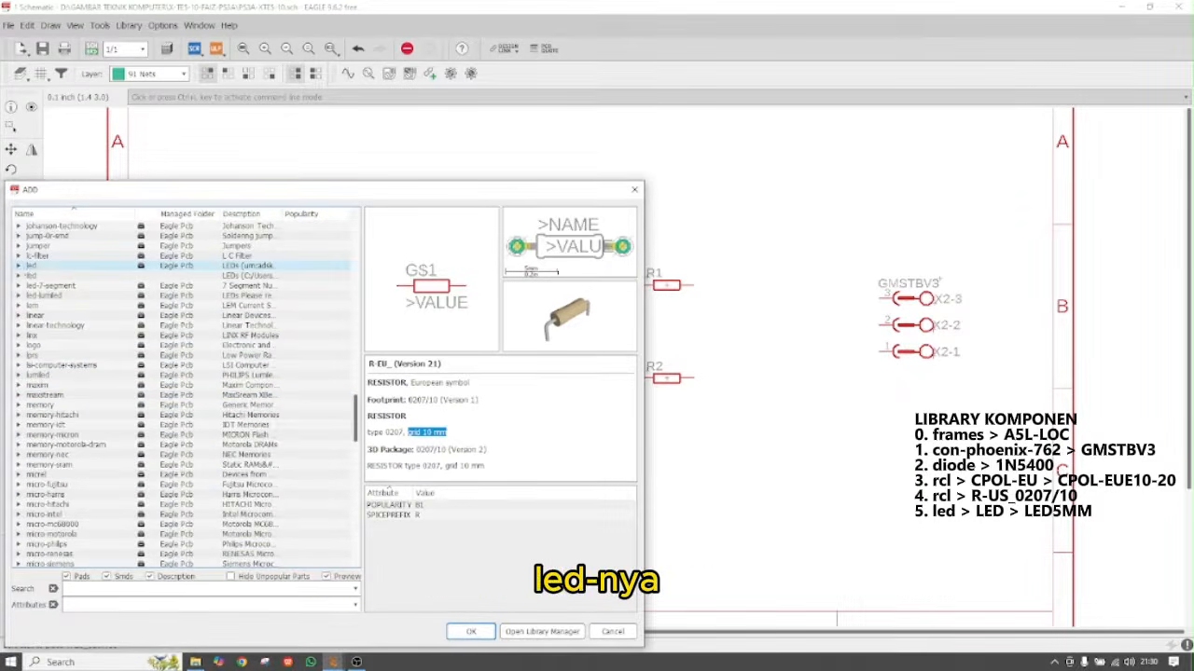
pyautogui.click(31, 270)
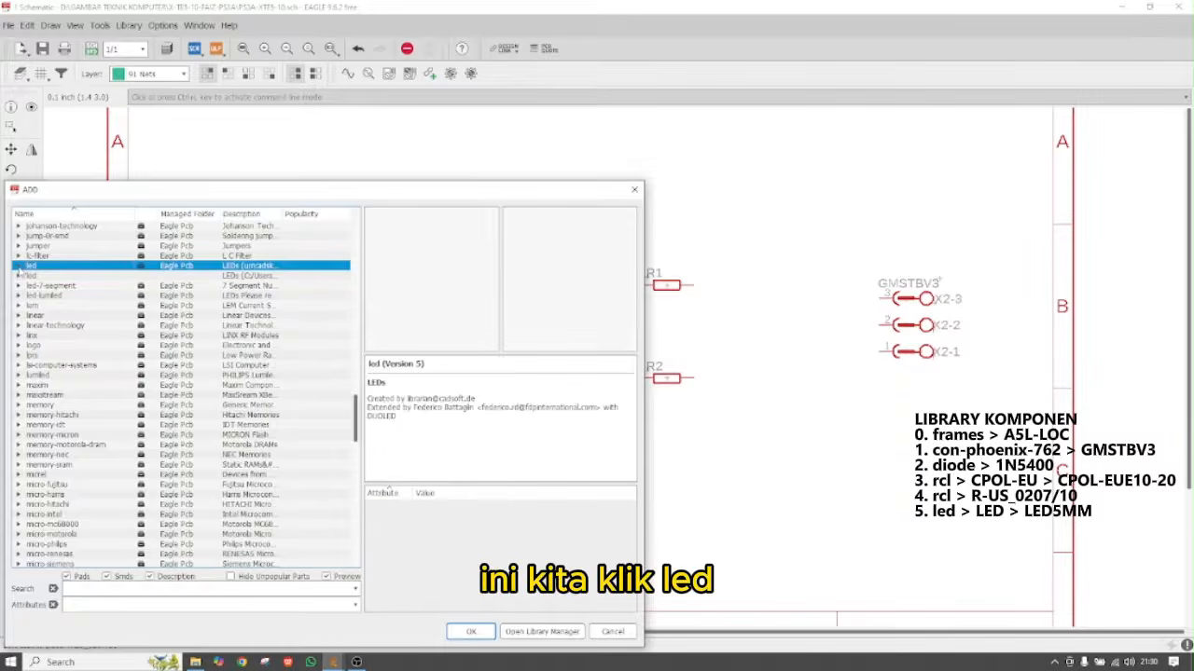
pyautogui.click(18, 270)
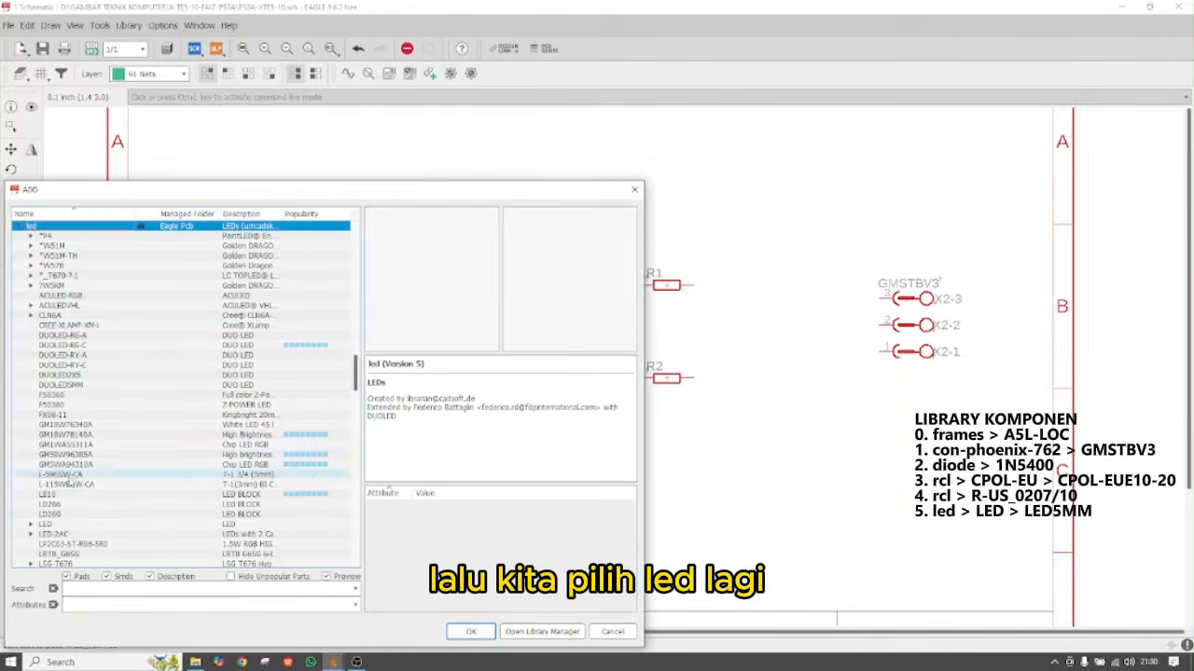
pyautogui.click(44, 525)
pyautogui.click(31, 525)
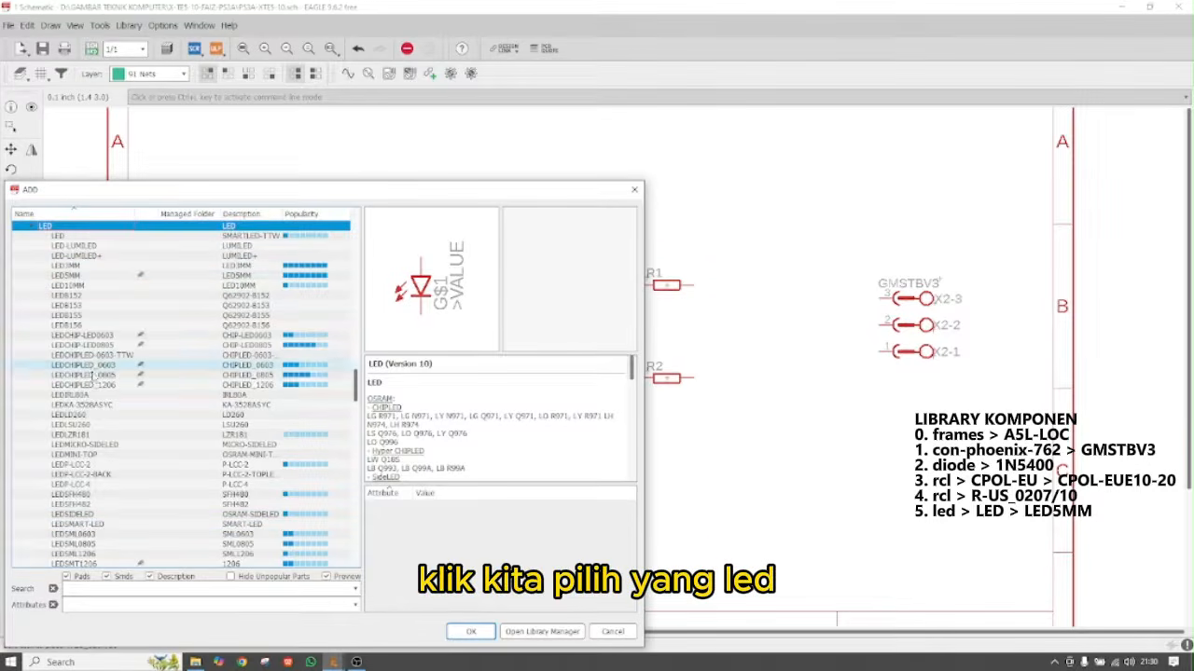
pyautogui.click(83, 279)
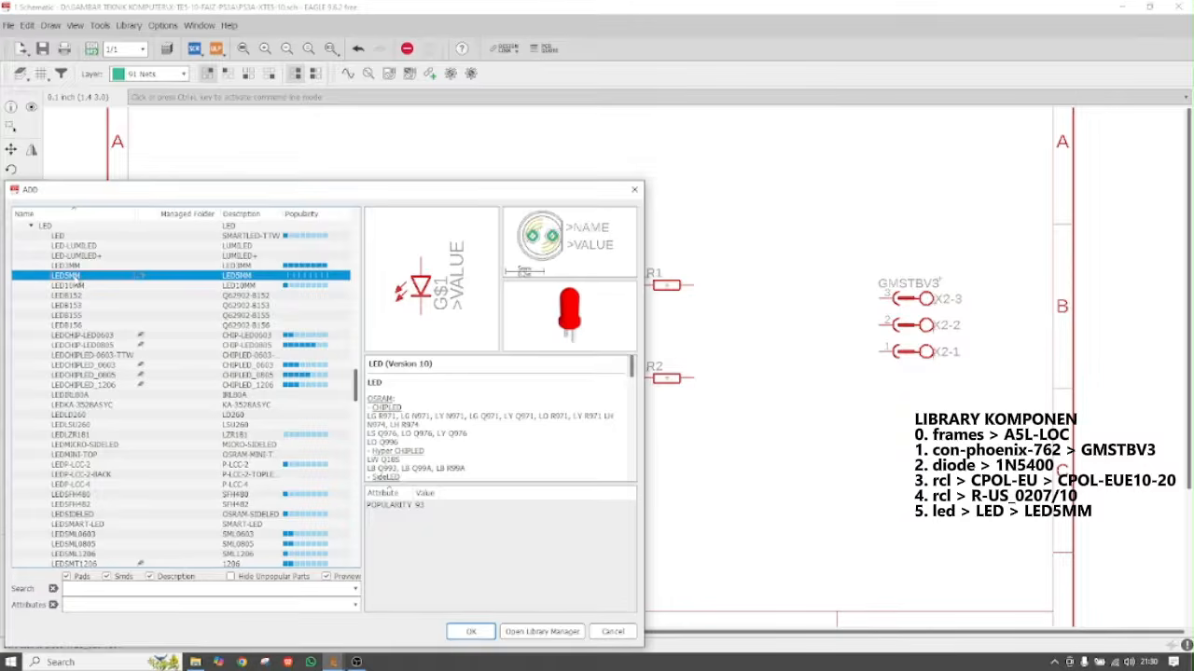
# Rotate the LED horizontally and place LED1 beside R1 and LED2 beside R2
pyautogui.click(471, 631)
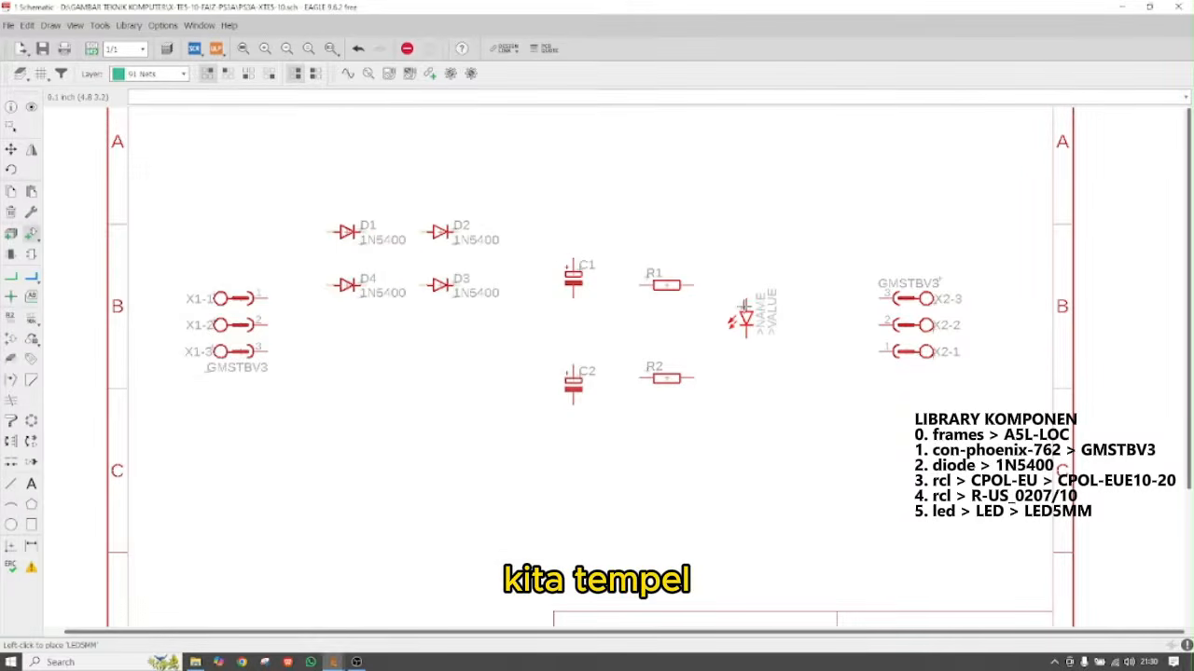
pyautogui.rightClick(746, 303)
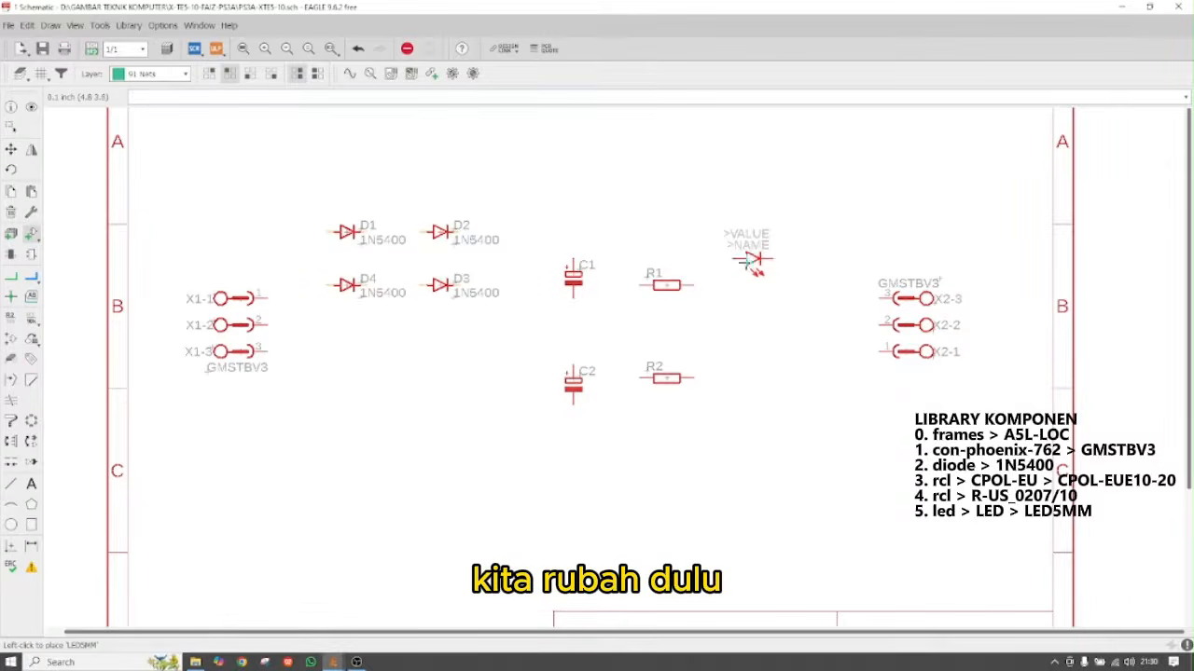
pyautogui.click(740, 285)
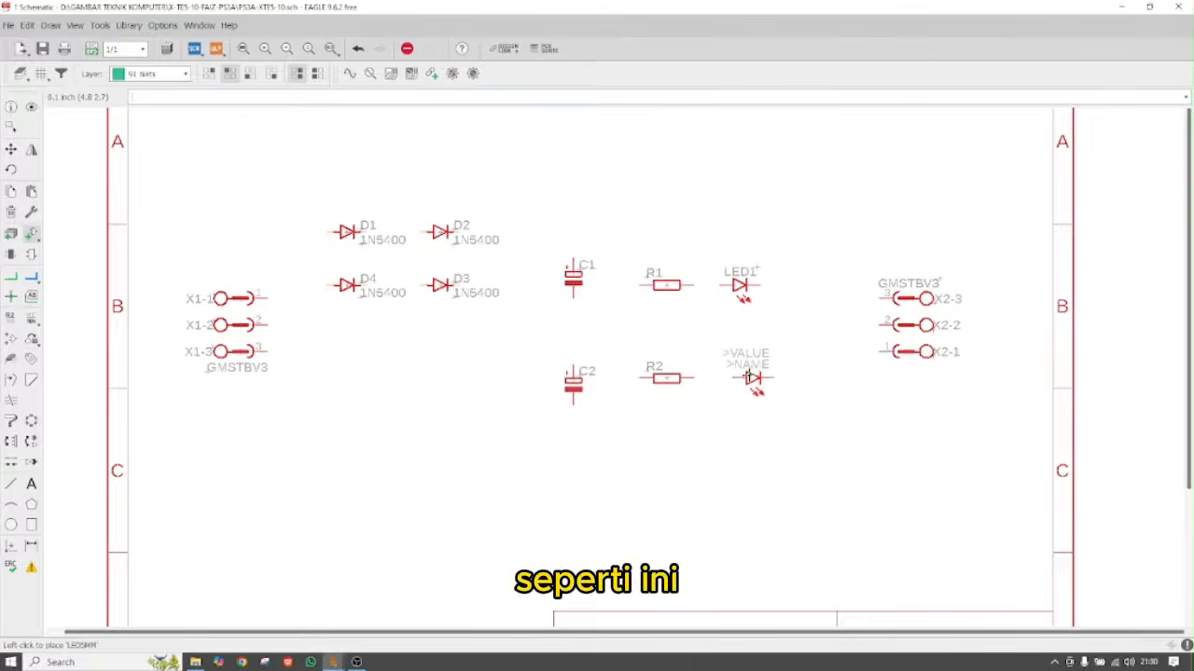
pyautogui.click(740, 378)
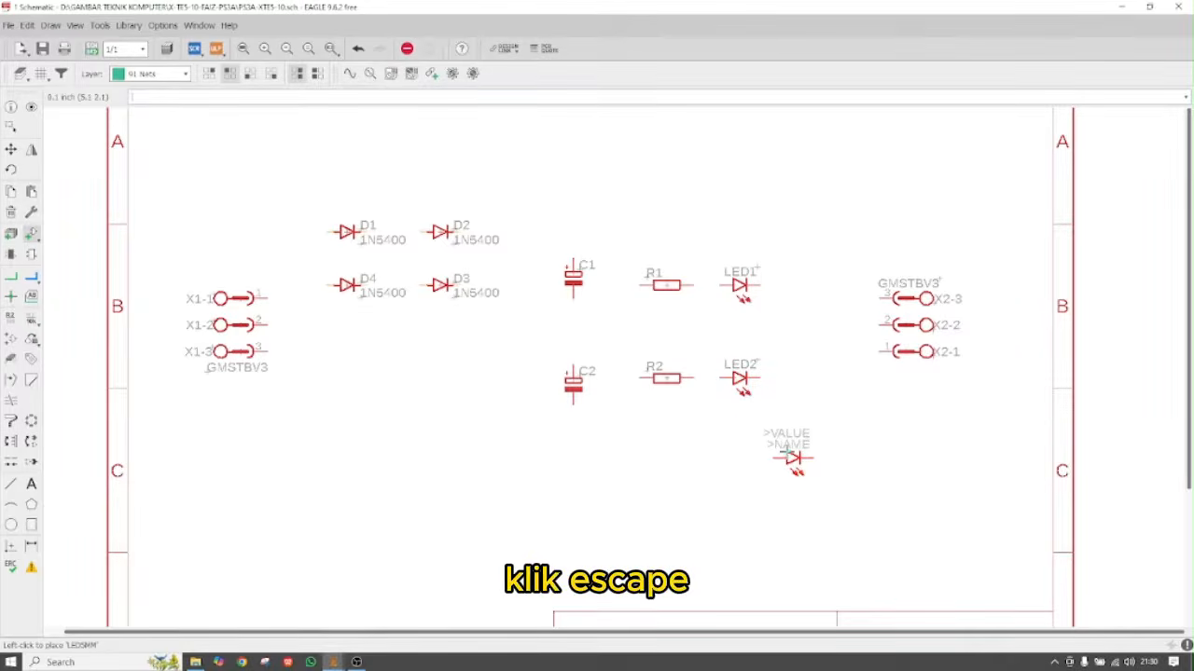
pyautogui.press('Escape')
pyautogui.press('Escape')
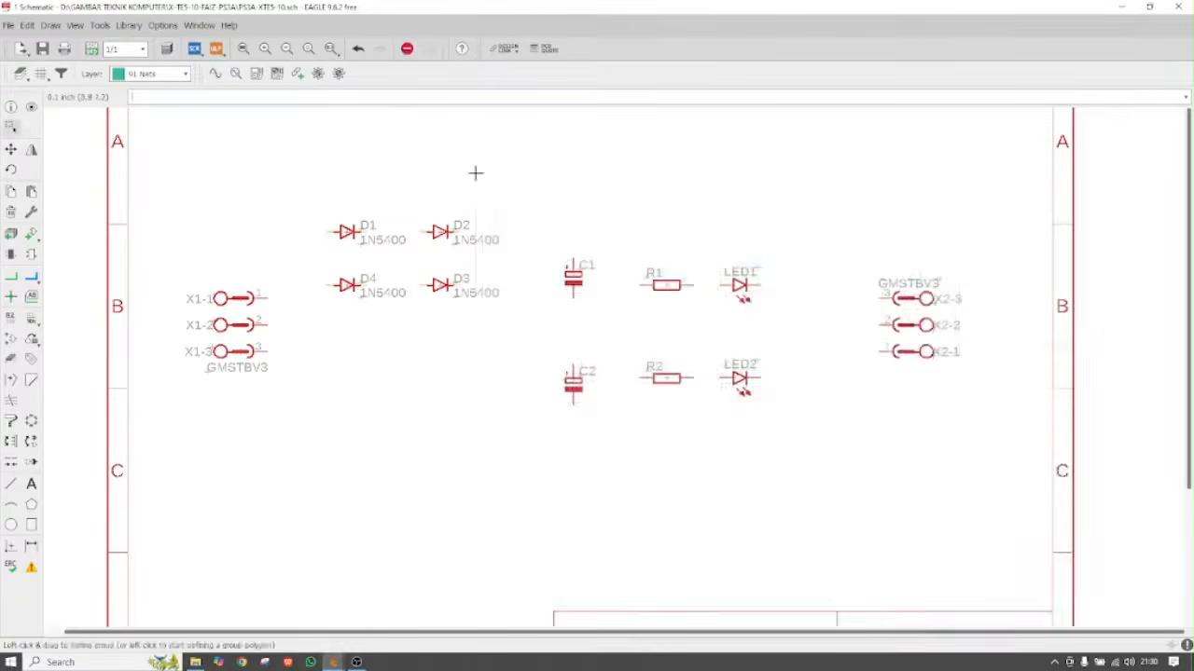
# Draw net wires from D1 to D2 and from D2's right pin down to D3
pyautogui.scroll(-2, 410, 341)
pyautogui.scroll(2, 345, 279)
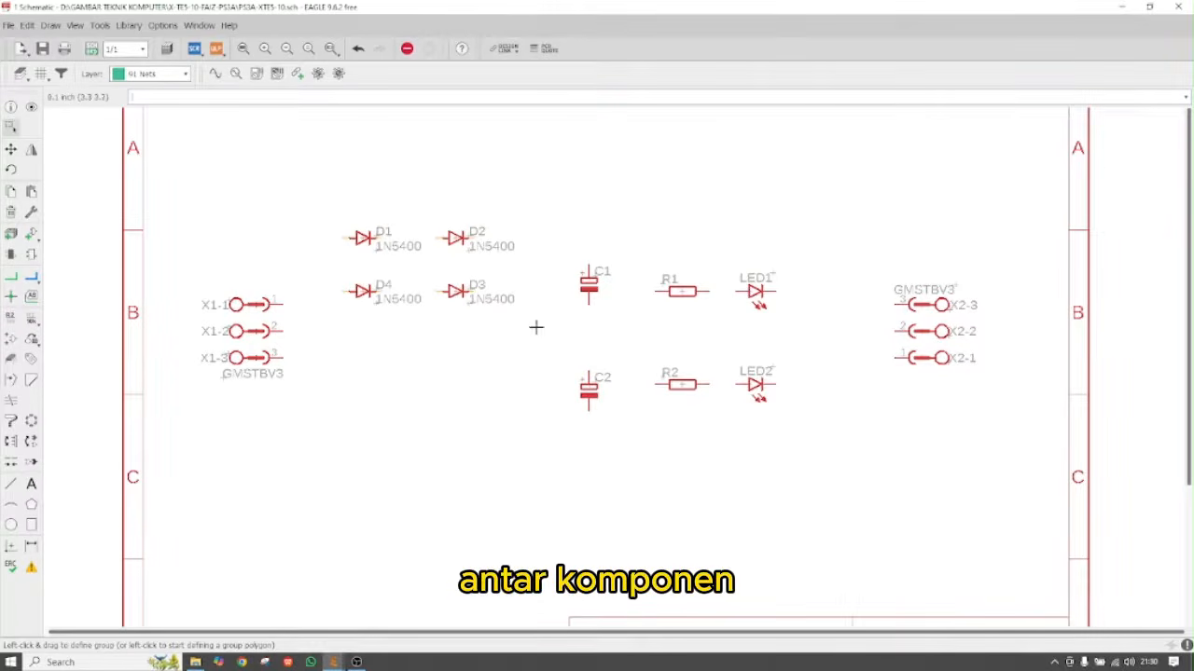
pyautogui.click(11, 277)
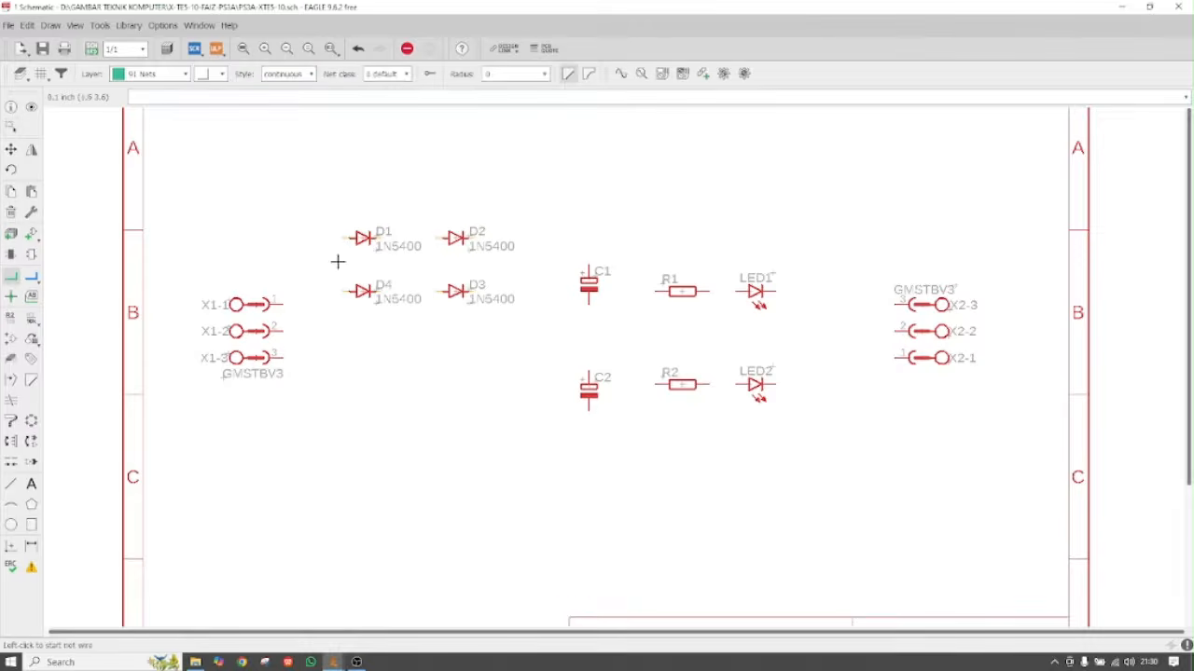
pyautogui.scroll(2, 420, 224)
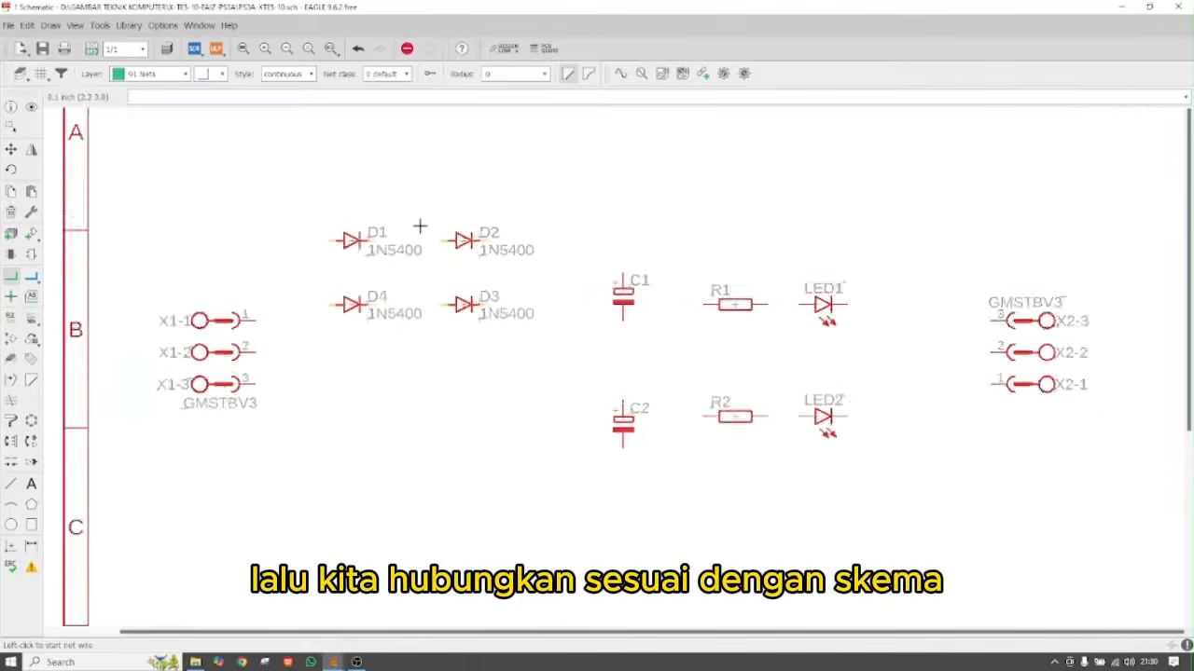
pyautogui.click(357, 243)
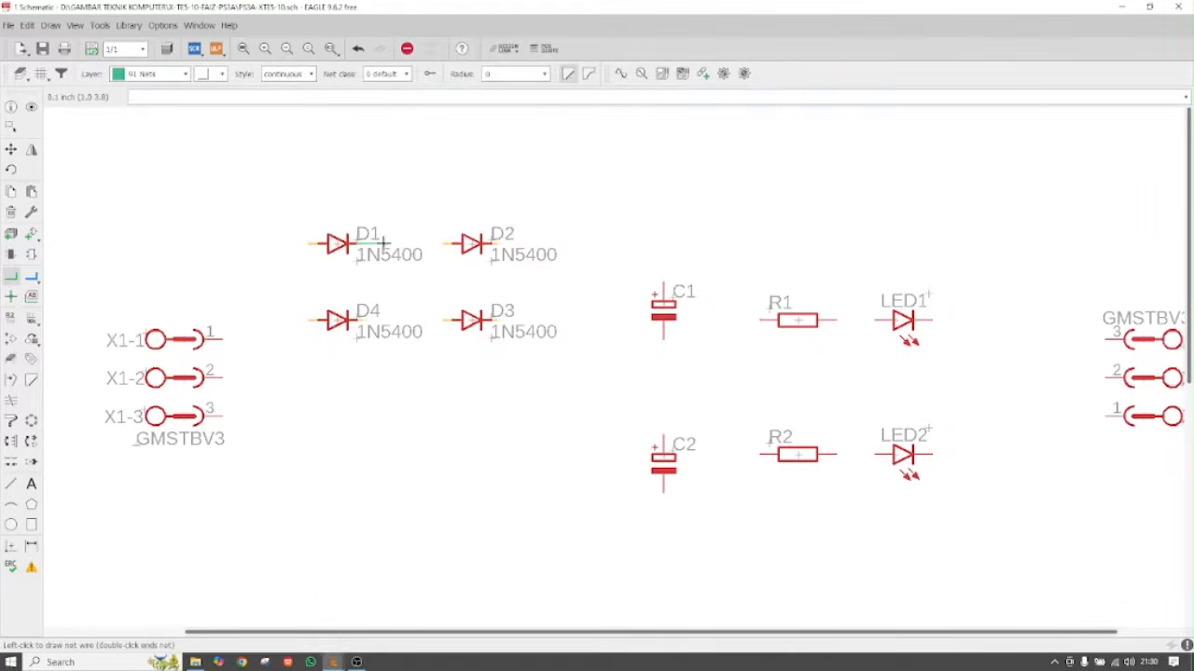
pyautogui.click(449, 243)
pyautogui.click(494, 243)
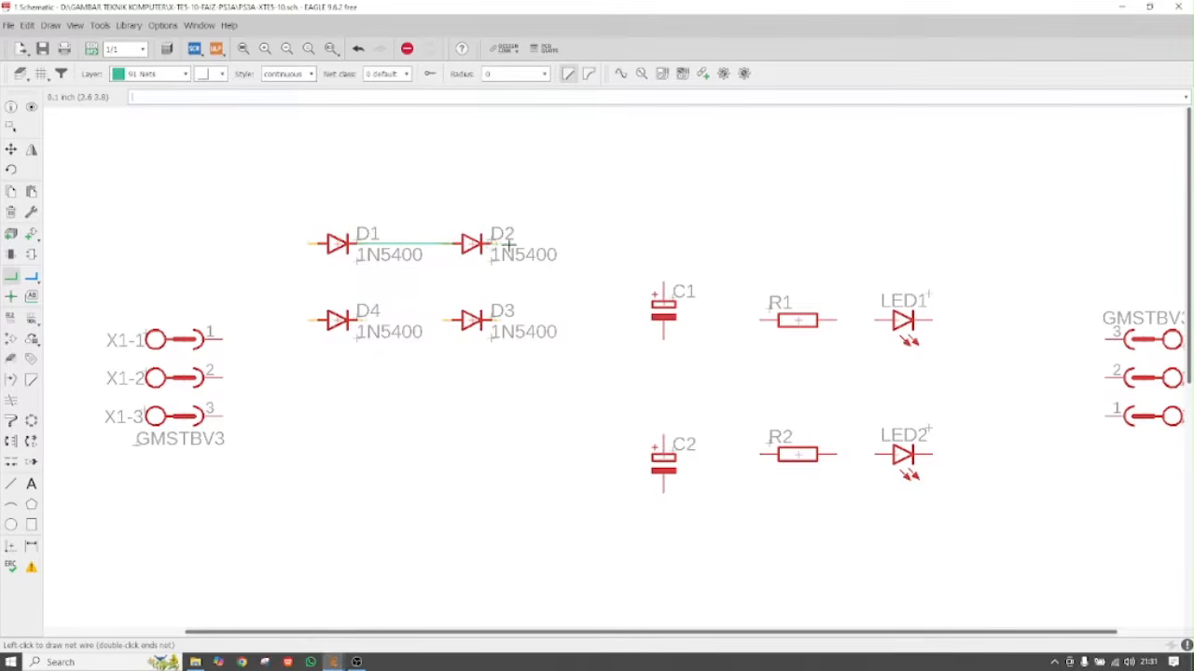
pyautogui.click(567, 244)
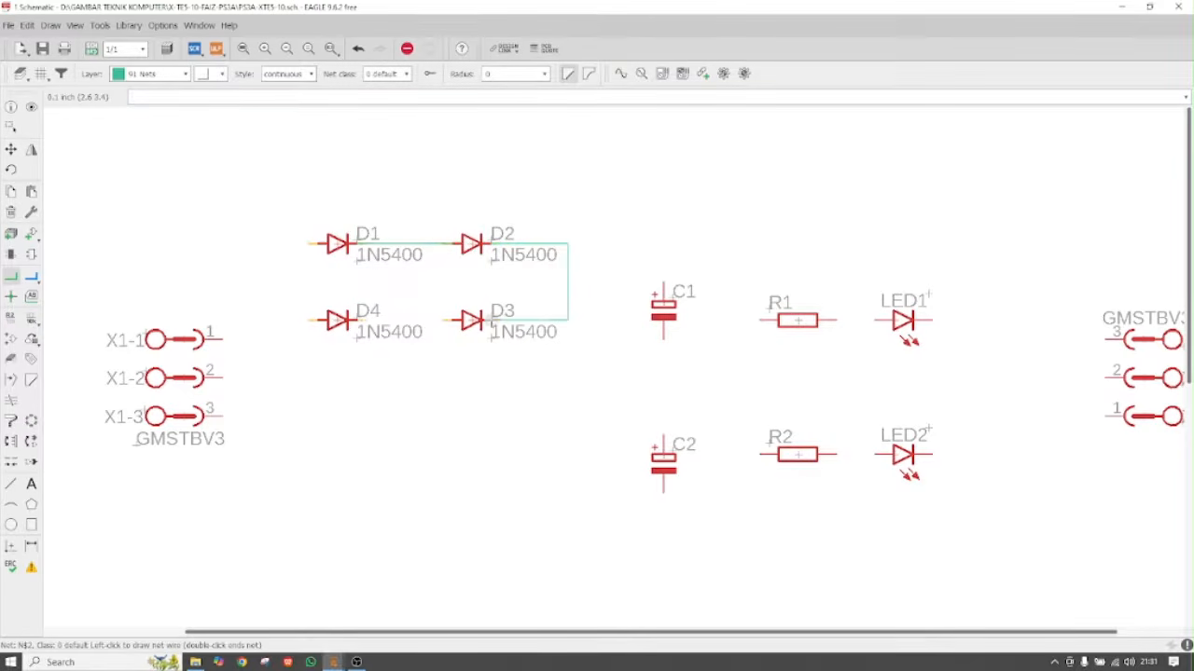
pyautogui.click(491, 320)
# Wire D4 to D3, then route D1's left pin down to D4's left pin, closing the loop
pyautogui.click(357, 320)
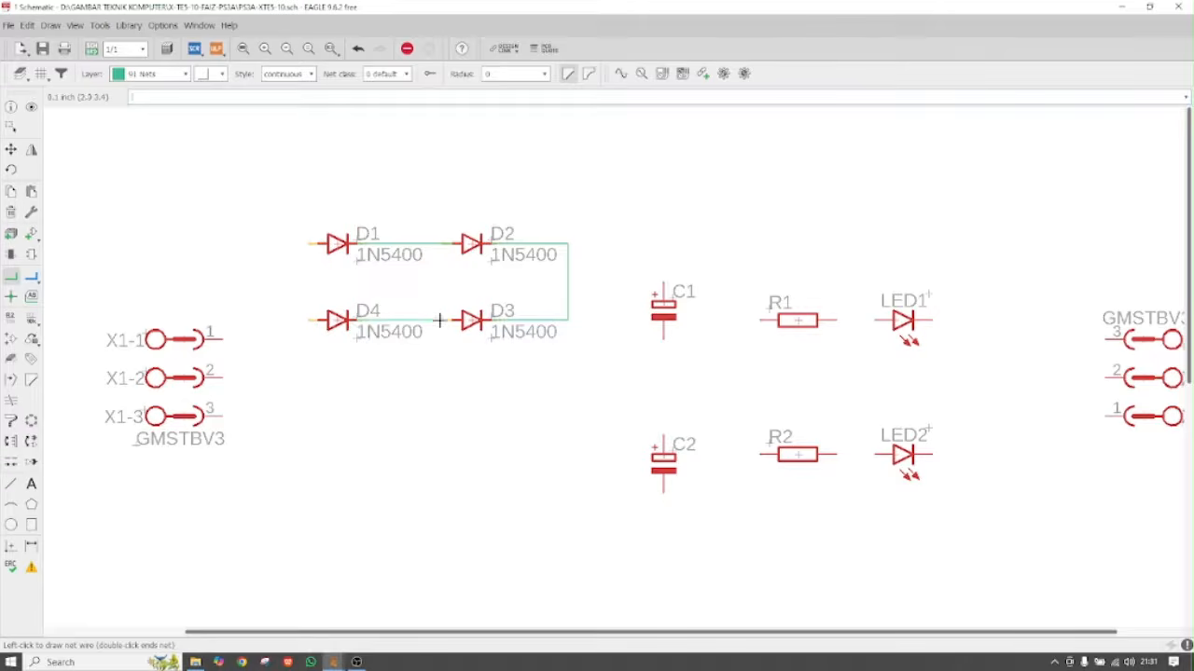
pyautogui.click(453, 320)
pyautogui.scroll(5, 295, 233)
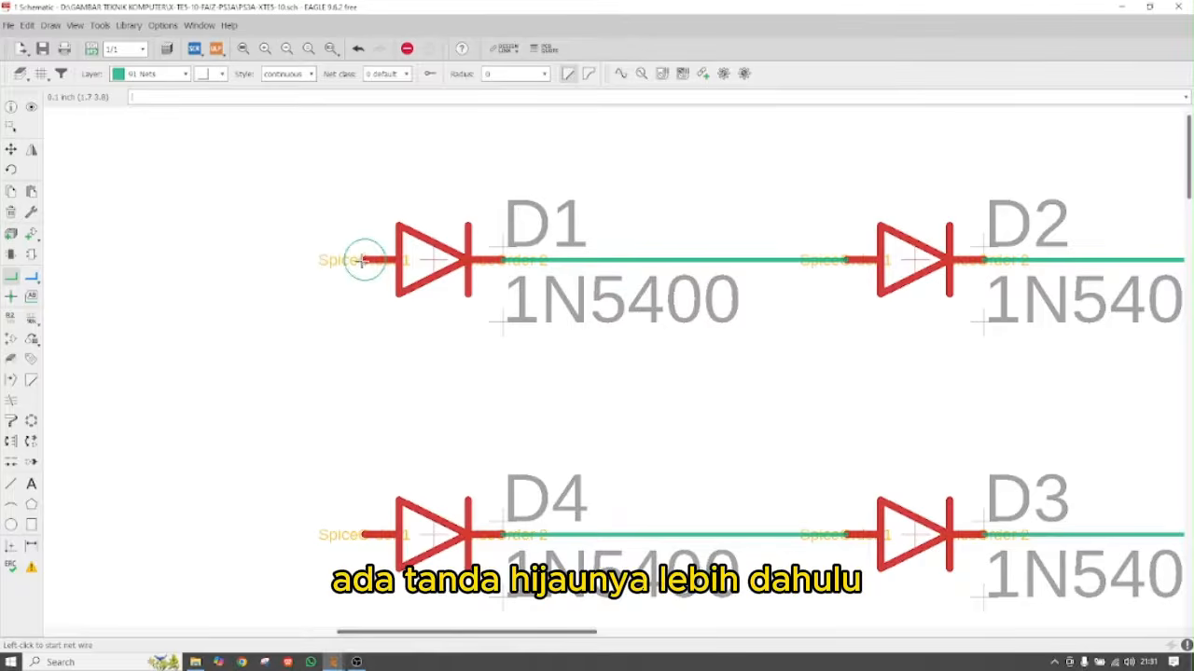
pyautogui.click(364, 259)
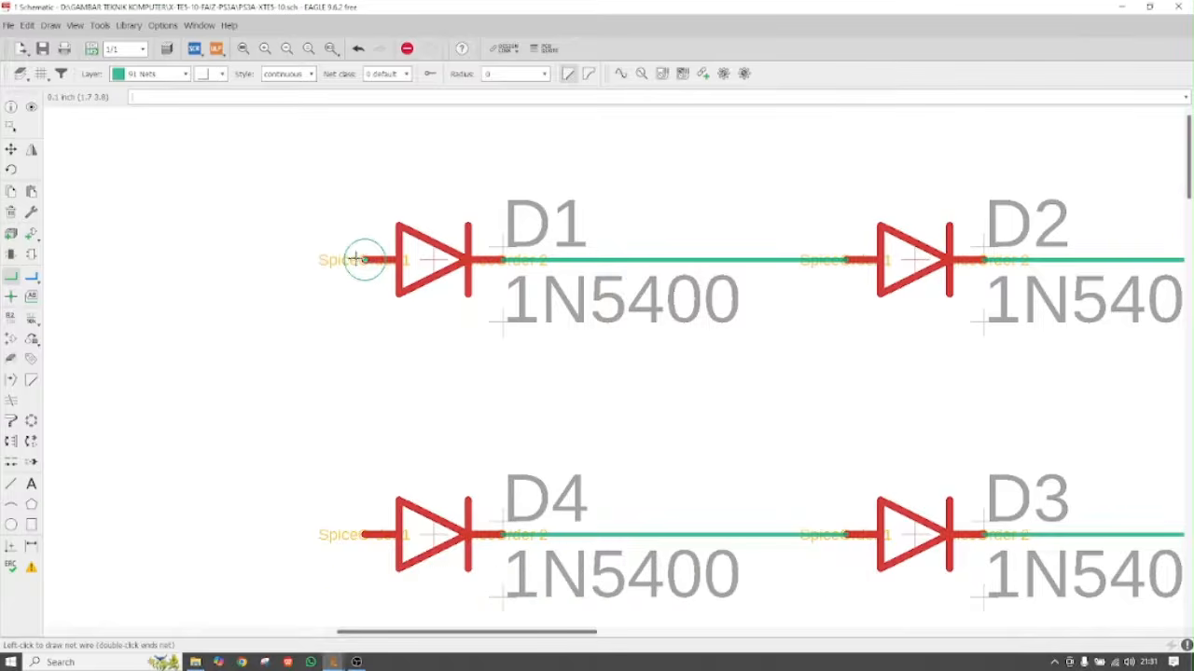
pyautogui.click(274, 259)
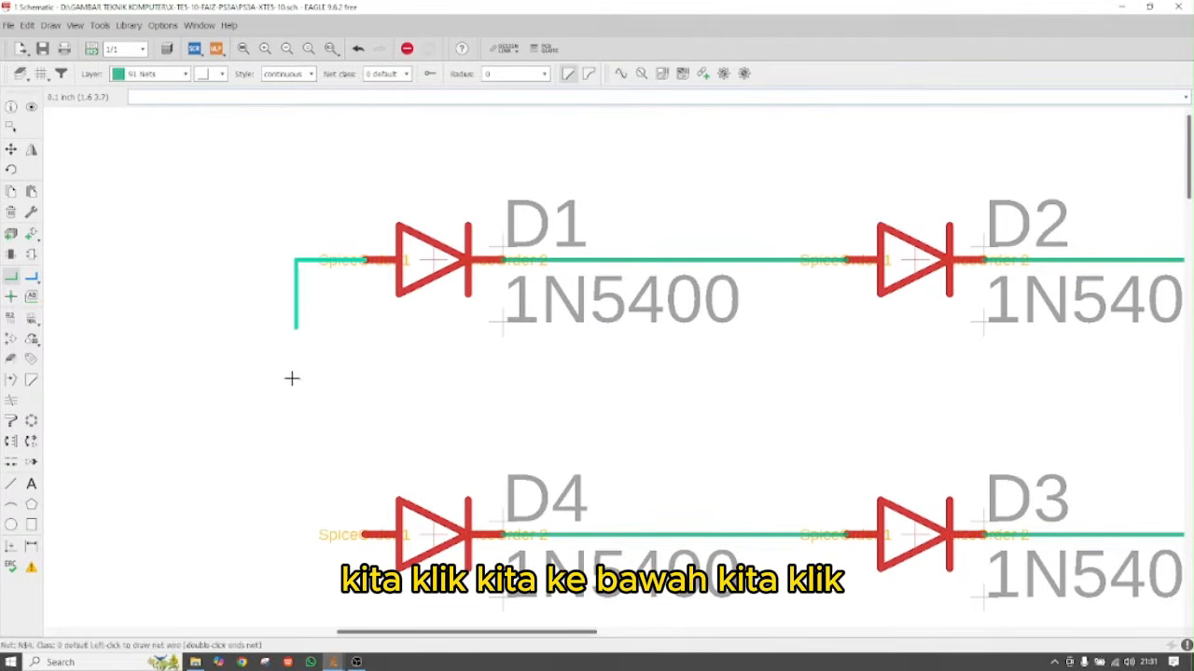
pyautogui.click(298, 530)
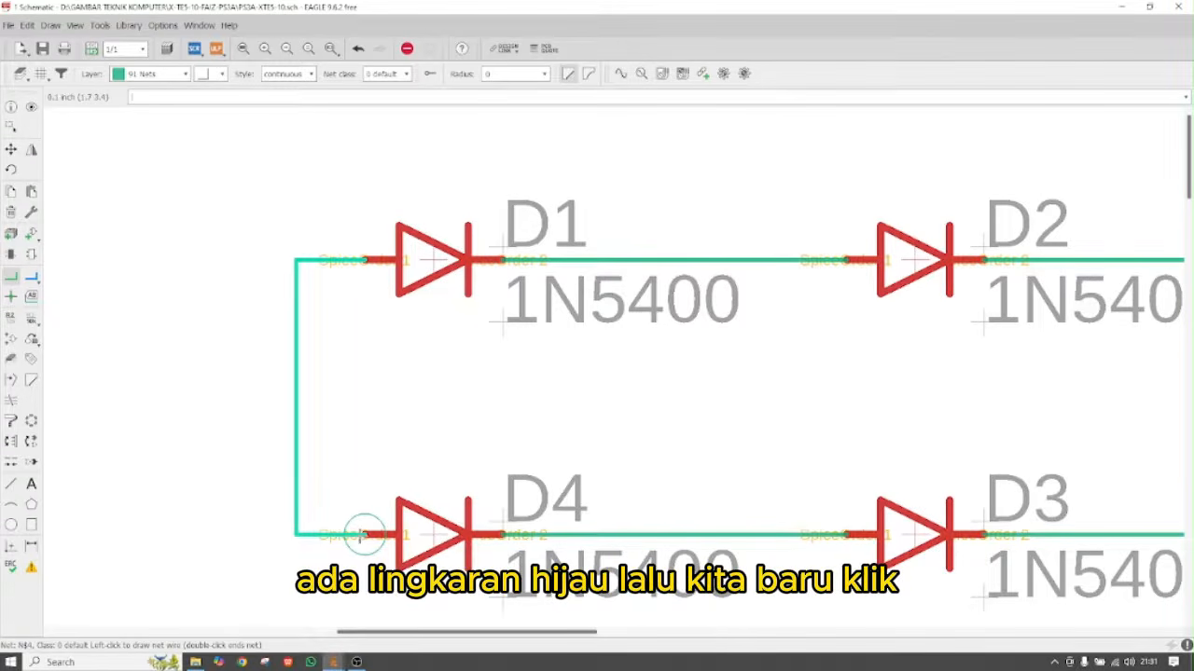
pyautogui.doubleClick(364, 534)
pyautogui.scroll(-1, 150, 304)
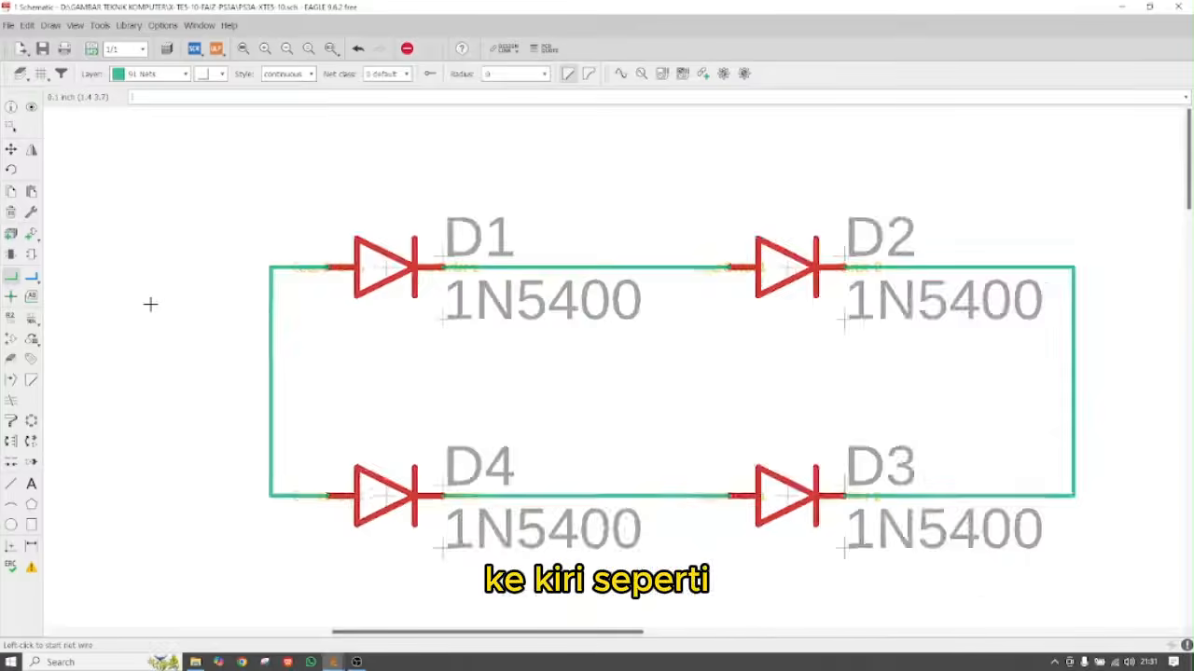
pyautogui.scroll(-2, 150, 304)
pyautogui.scroll(-1, 519, 392)
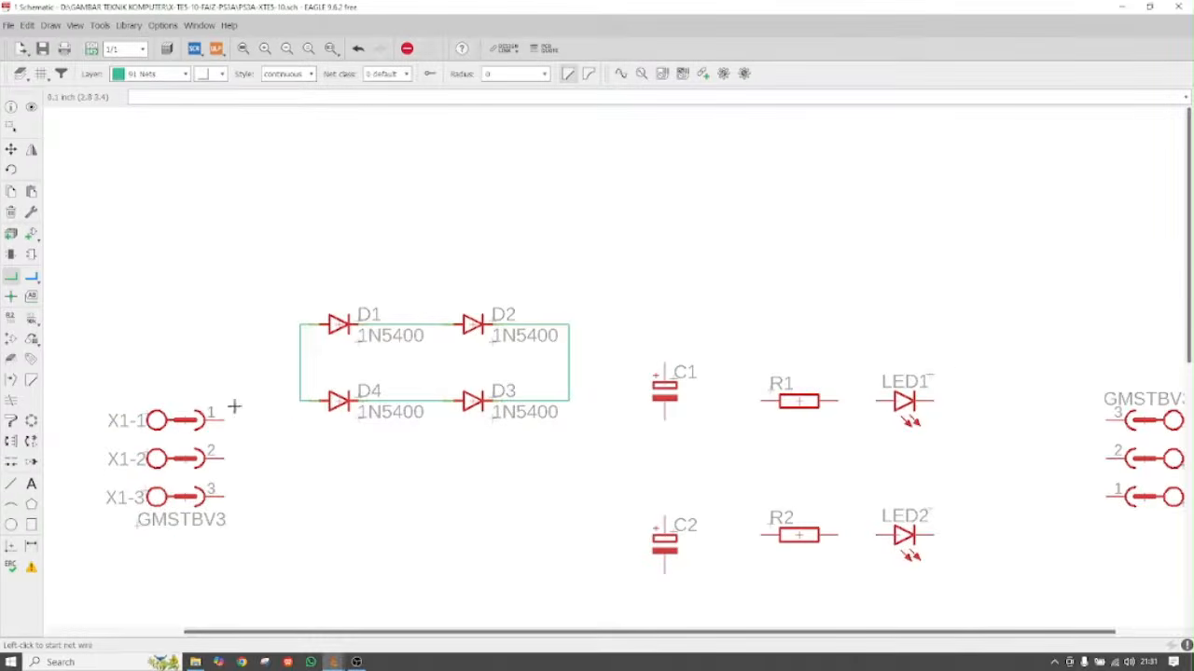
# Wire X1 pin 1 up over D1 to the D1–D2 junction
pyautogui.scroll(3, 233, 407)
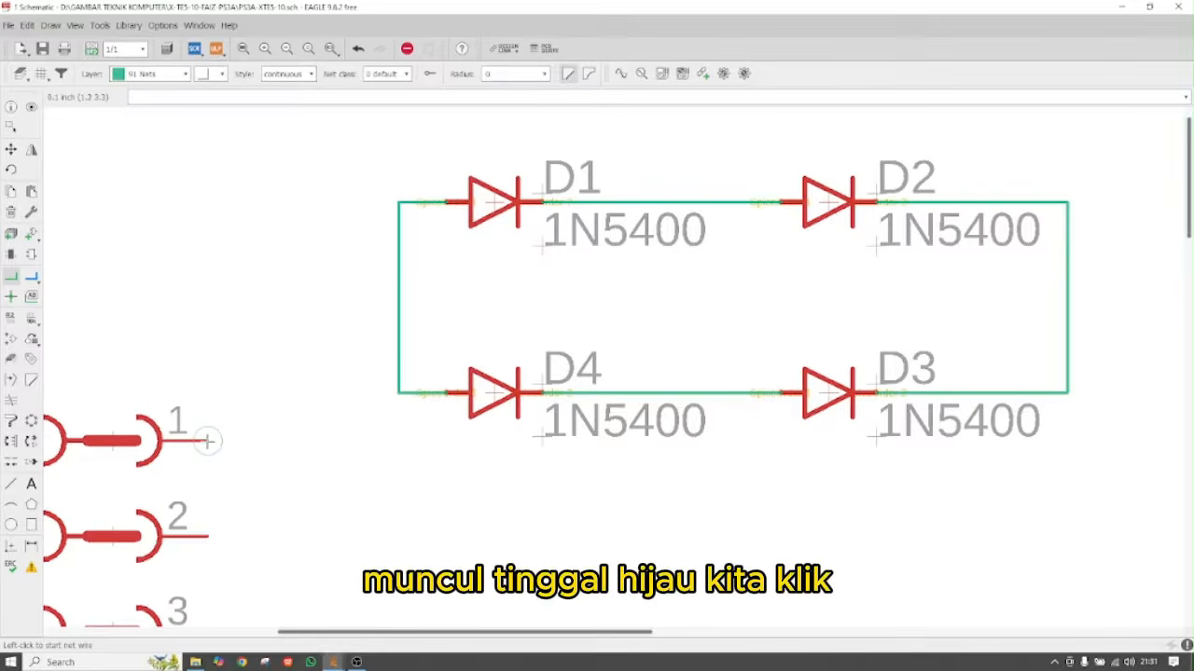
pyautogui.click(207, 441)
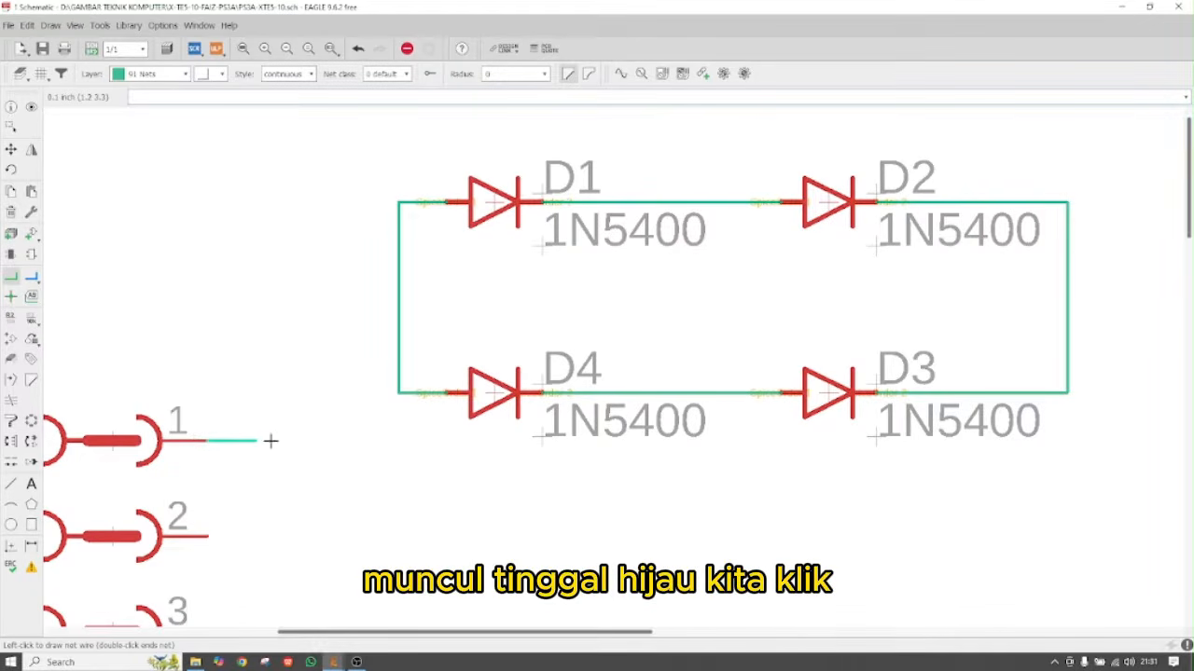
pyautogui.click(303, 440)
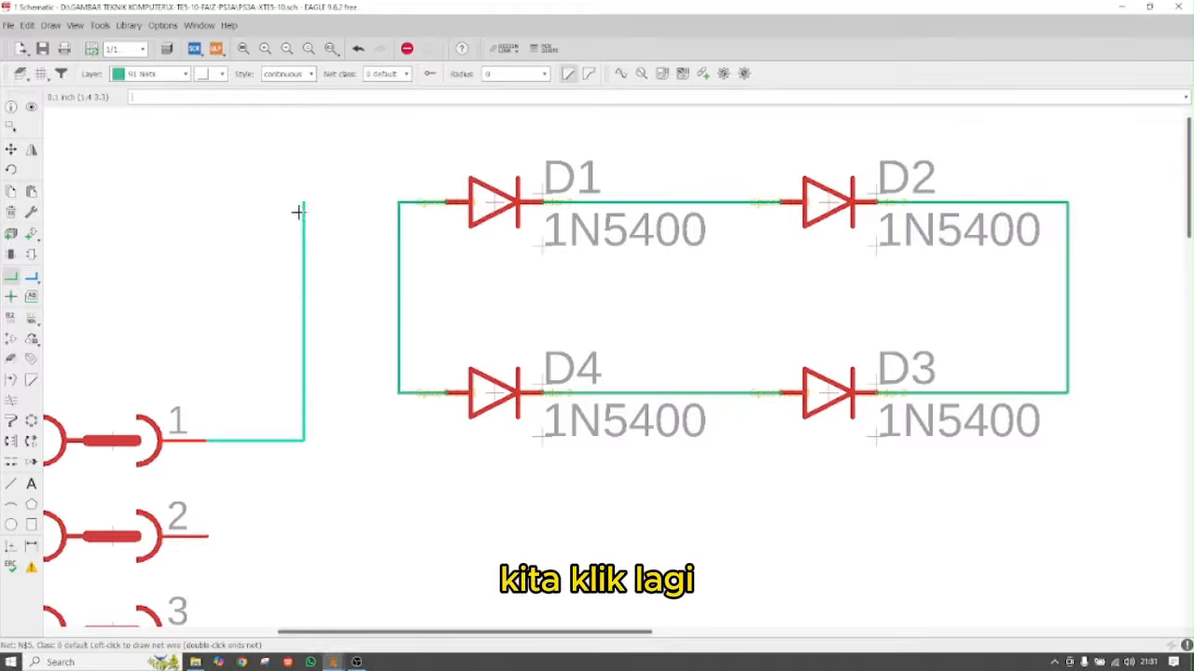
pyautogui.scroll(-2, 301, 442)
pyautogui.scroll(3, 302, 238)
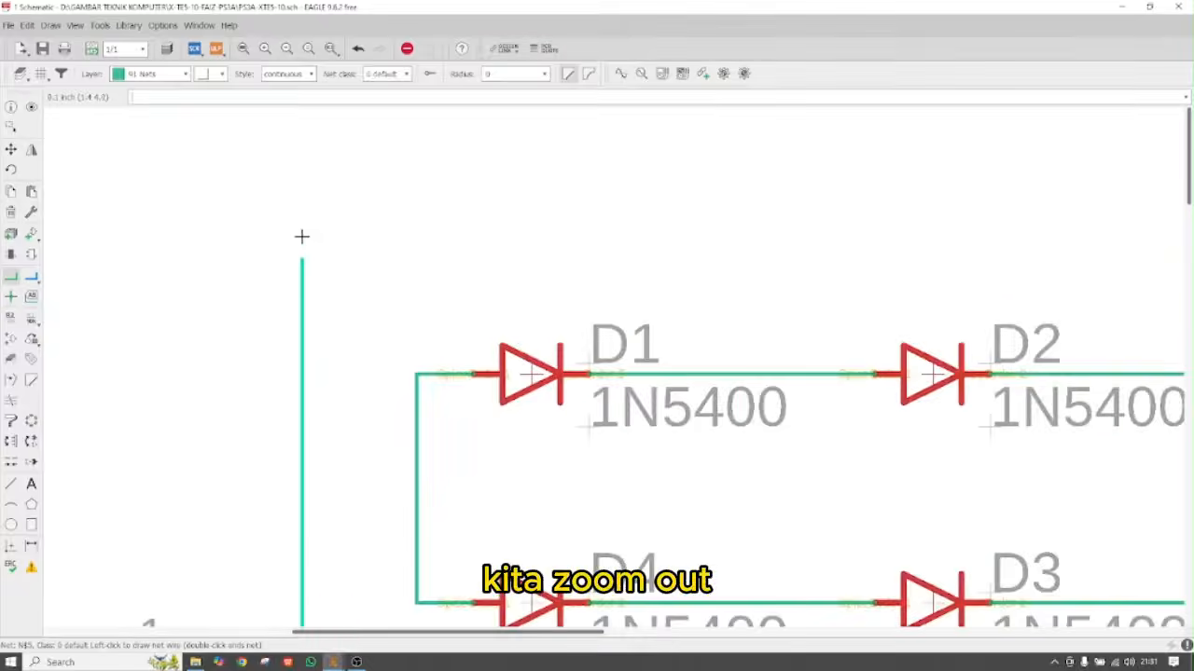
pyautogui.scroll(1, 301, 236)
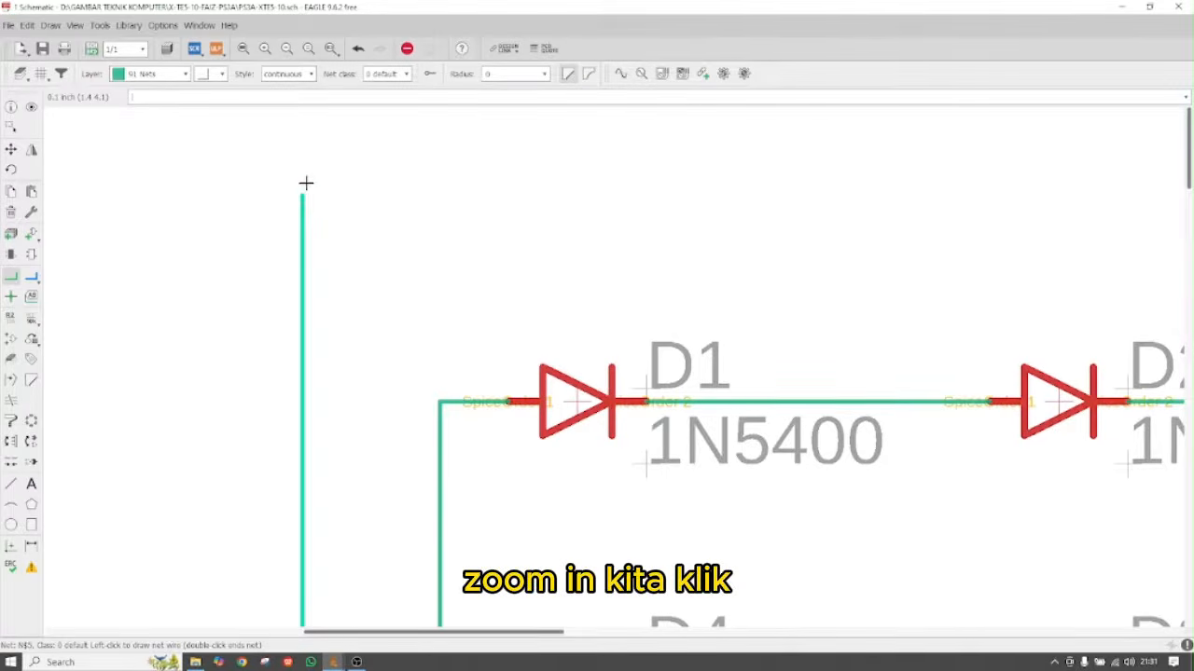
pyautogui.click(839, 205)
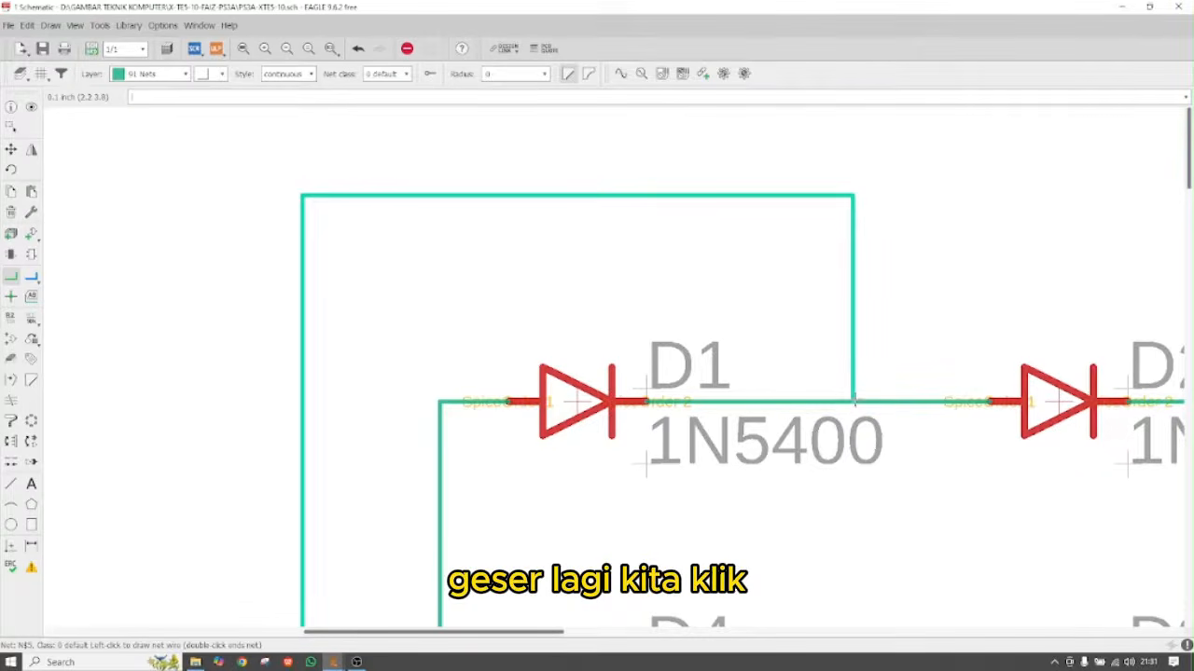
pyautogui.click(853, 400)
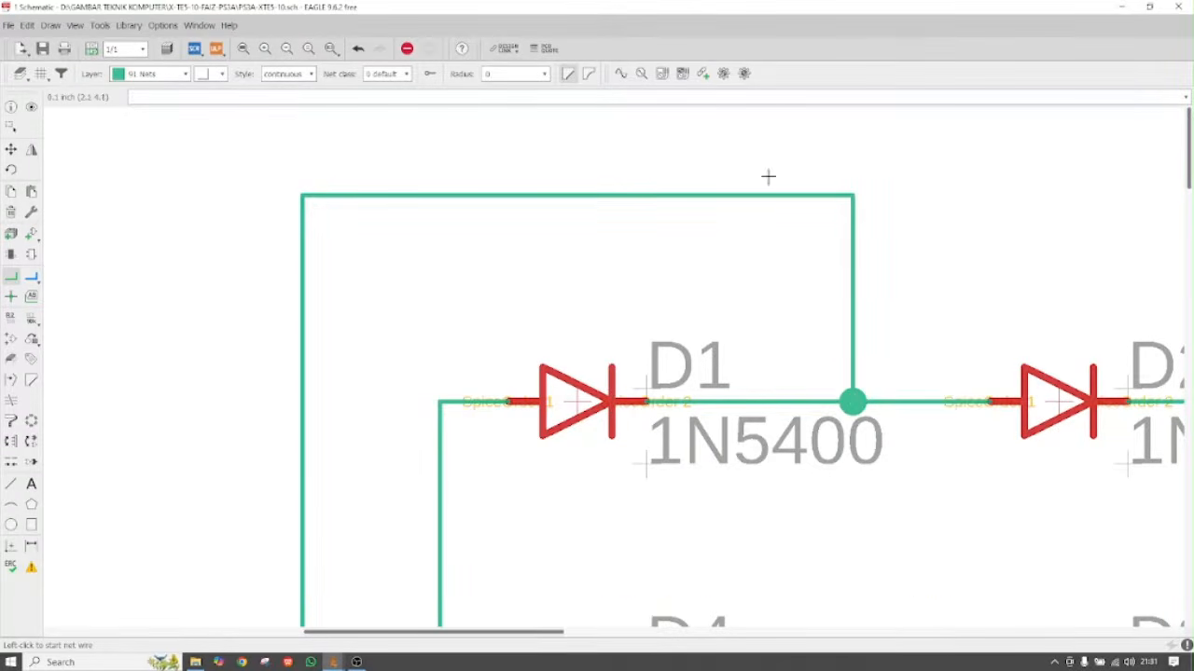
# Draw an unconnected example wire above the diode loop, then undo it
pyautogui.click(784, 125)
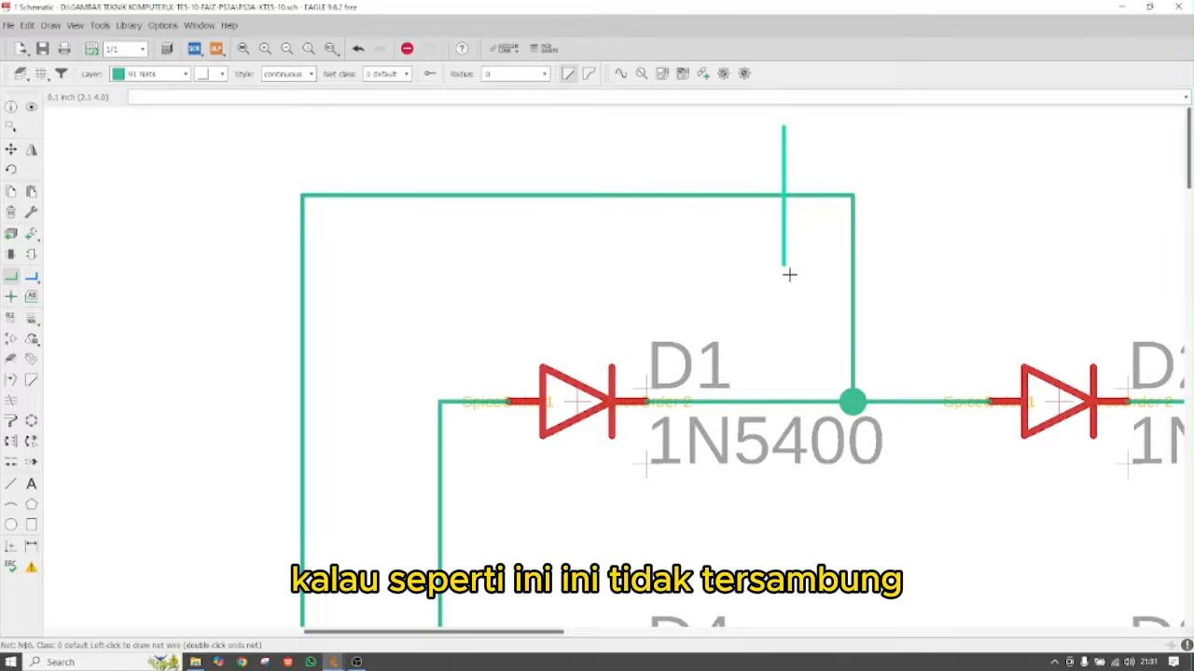
pyautogui.doubleClick(774, 275)
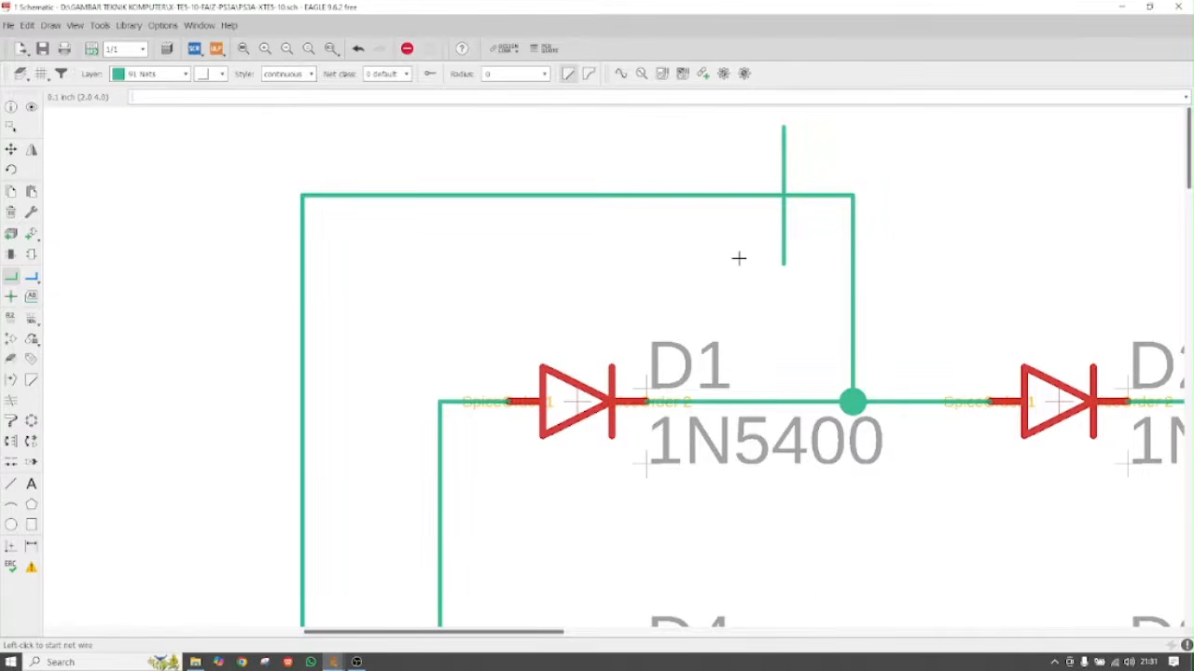
pyautogui.hotkey('ctrl', 'z')
# Route a wire from X1 pin 3 beneath the bridge to the D4–D3 junction
pyautogui.scroll(-6, 592, 217)
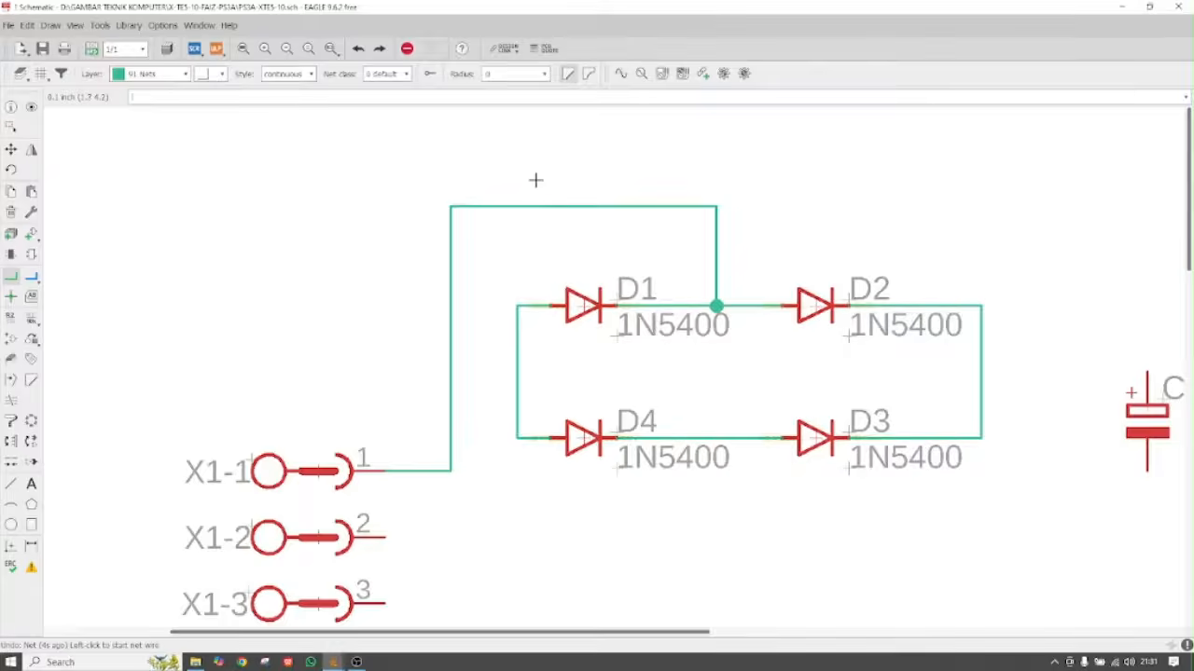
pyautogui.scroll(1, 518, 461)
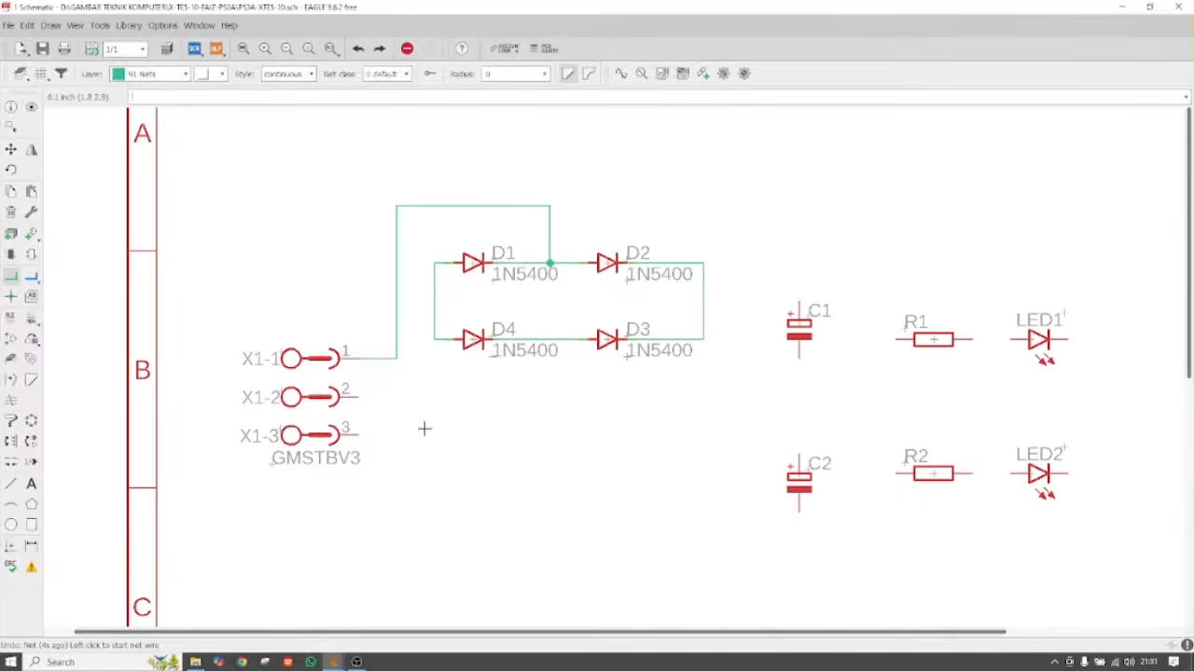
pyautogui.click(368, 435)
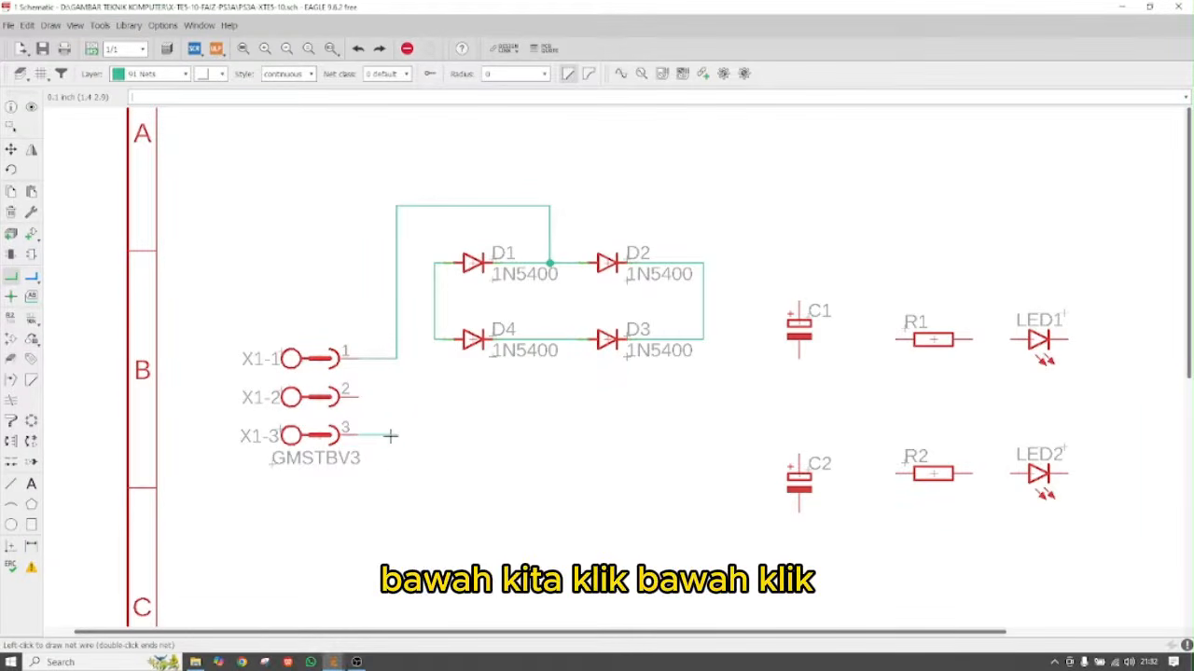
pyautogui.click(390, 435)
pyautogui.click(397, 495)
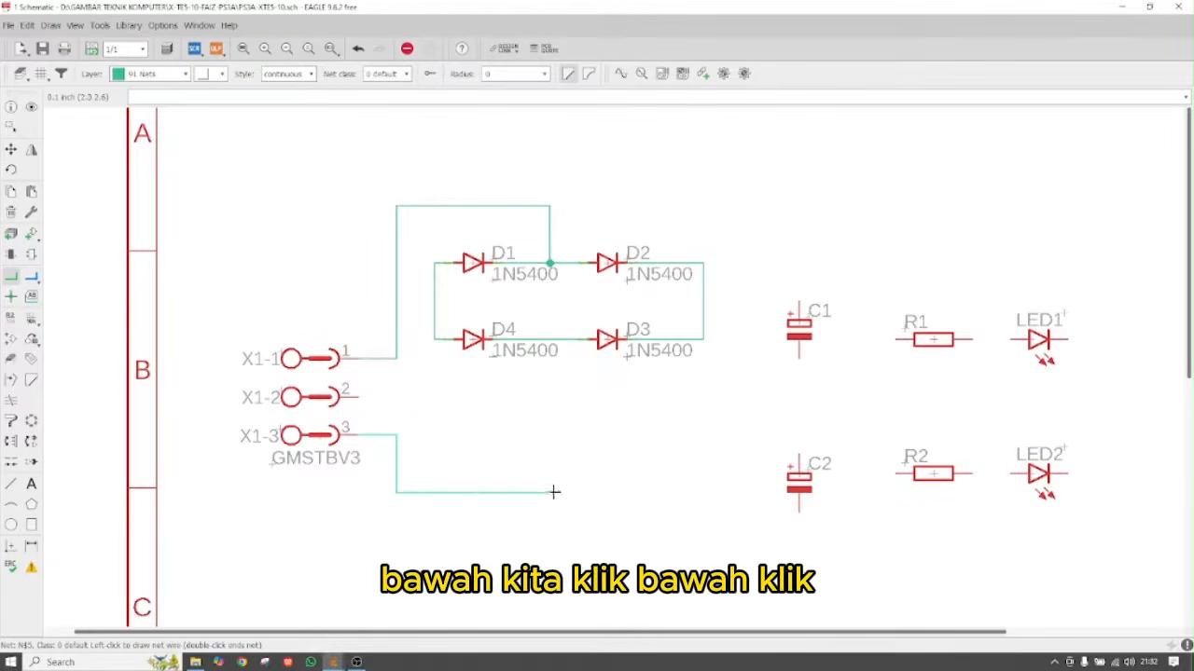
pyautogui.scroll(2, 550, 340)
pyautogui.scroll(1, 550, 340)
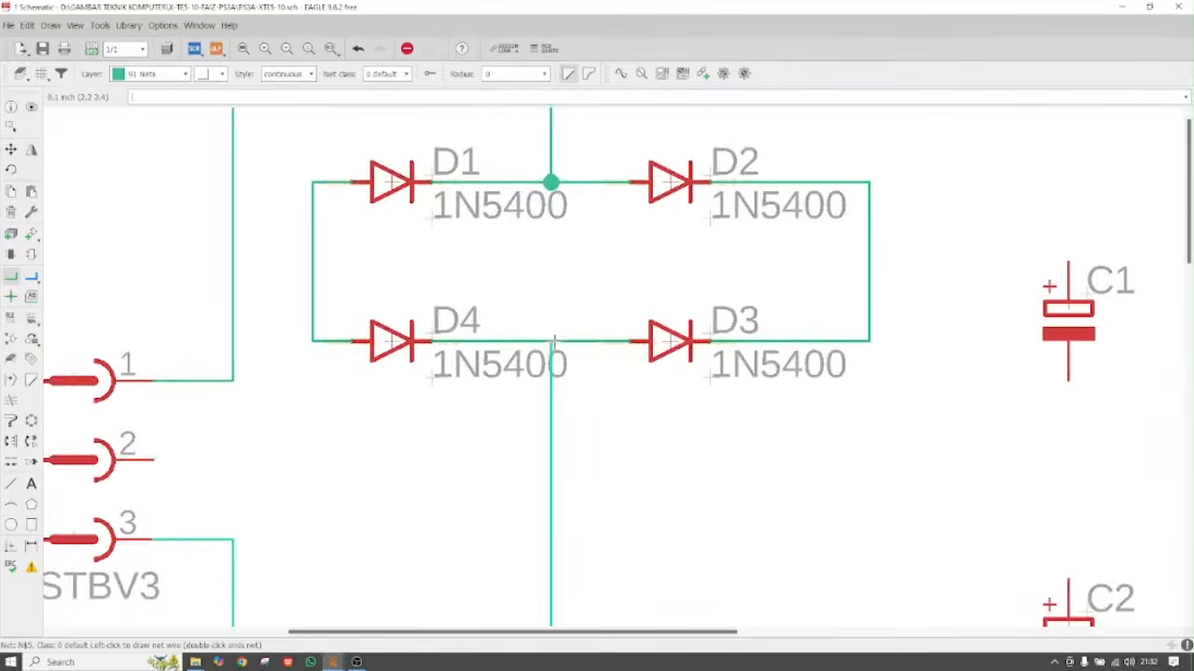
pyautogui.click(552, 338)
pyautogui.scroll(-4, 482, 413)
pyautogui.scroll(-1, 211, 336)
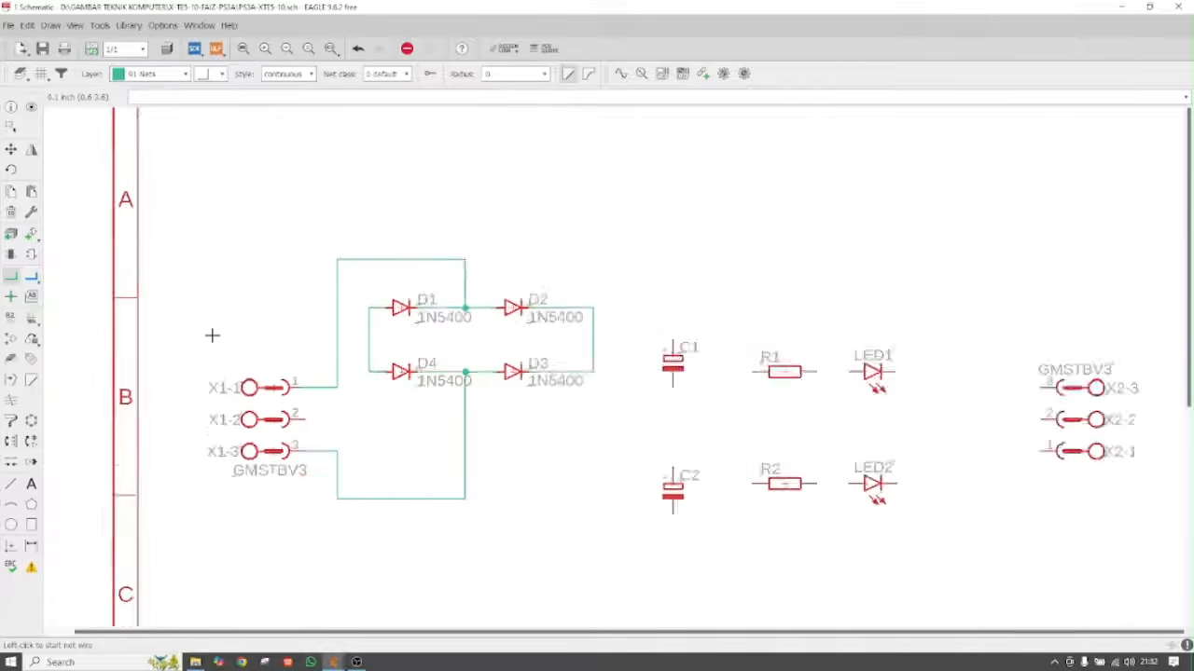
# Wire X2 pin 3 to D2's right pin as the positive line, joining C1's top pin and R1
pyautogui.scroll(-2, 628, 323)
pyautogui.scroll(5, 541, 321)
pyautogui.scroll(-2, 320, 315)
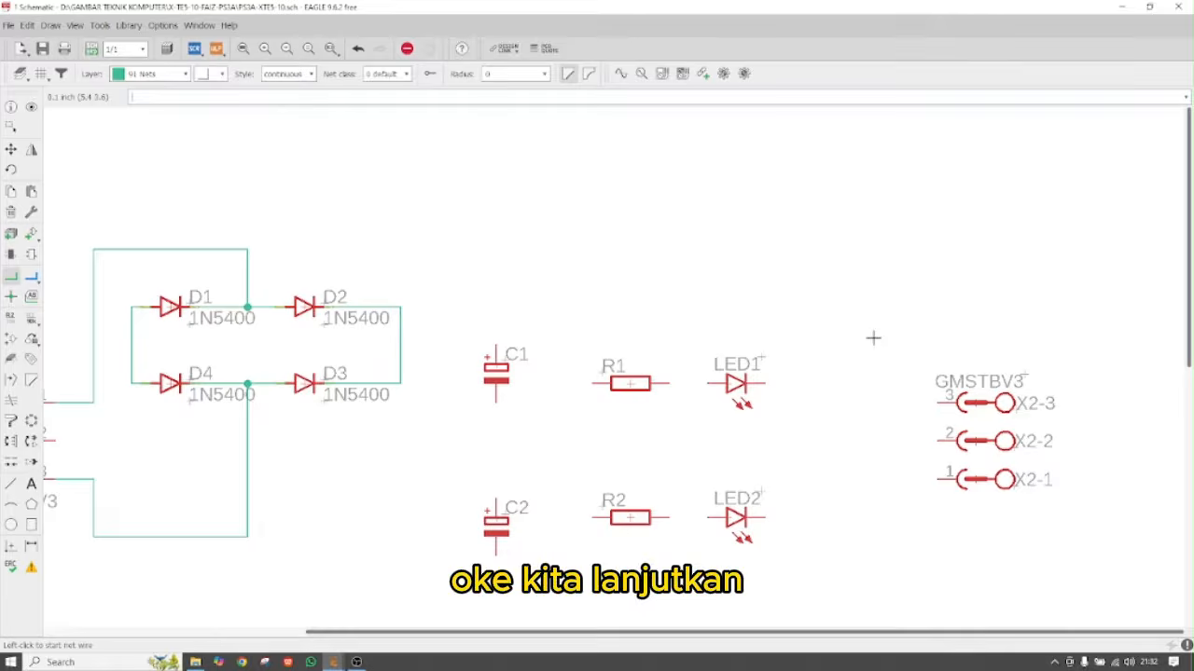
pyautogui.click(937, 401)
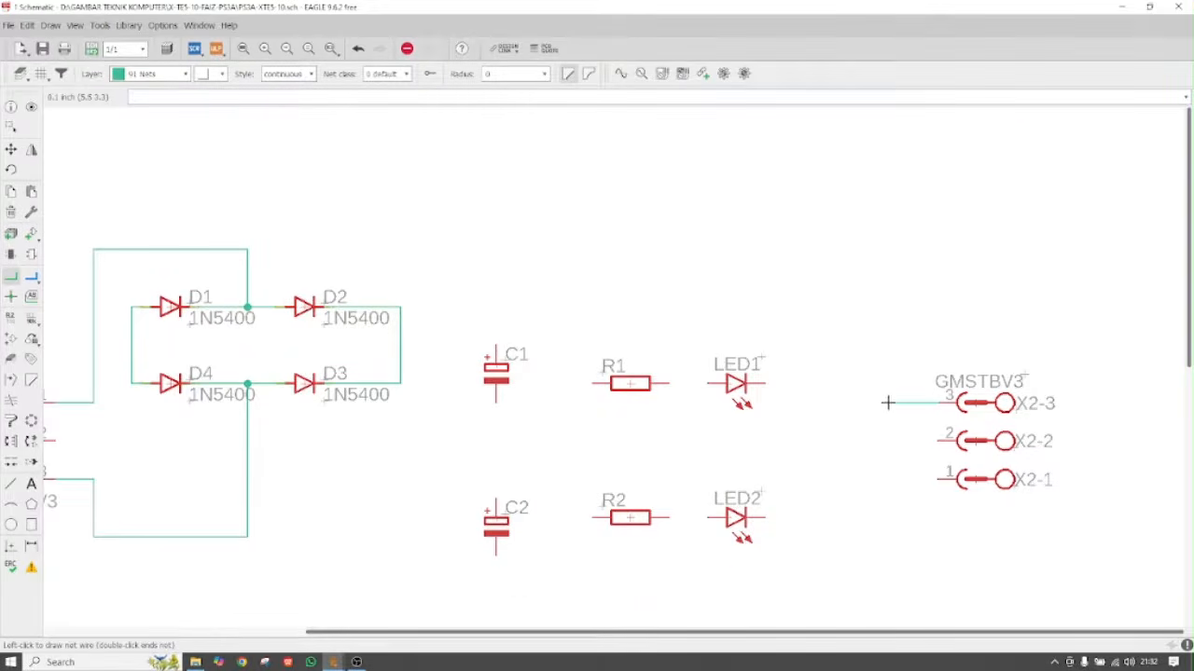
pyautogui.click(853, 313)
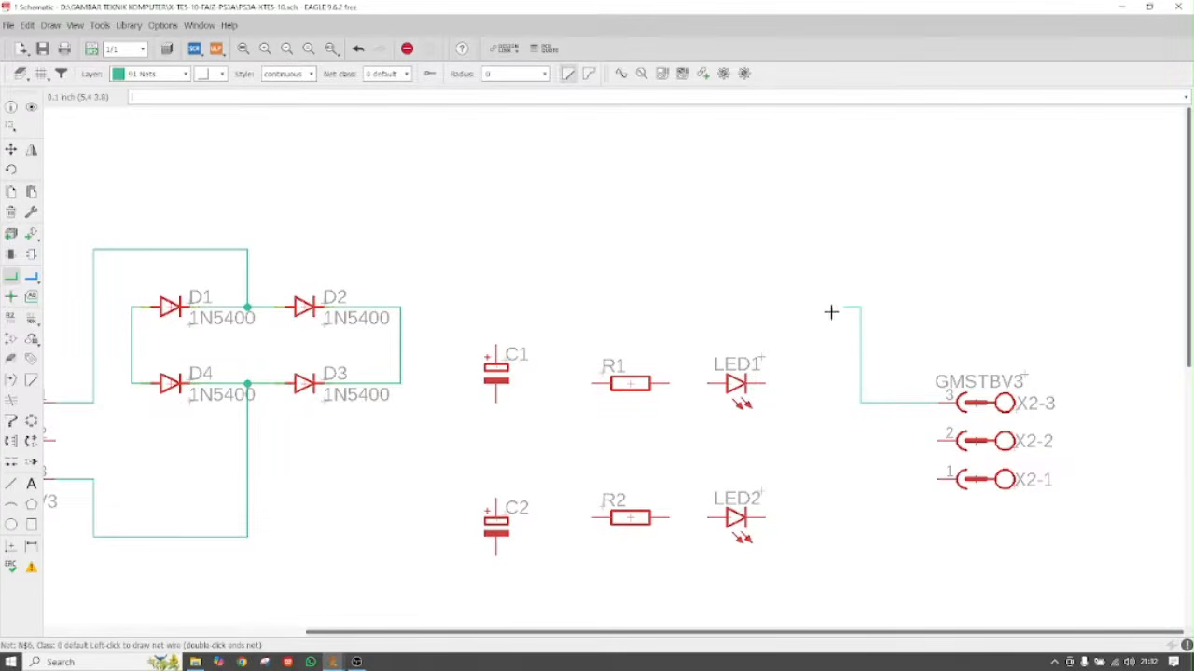
pyautogui.click(399, 307)
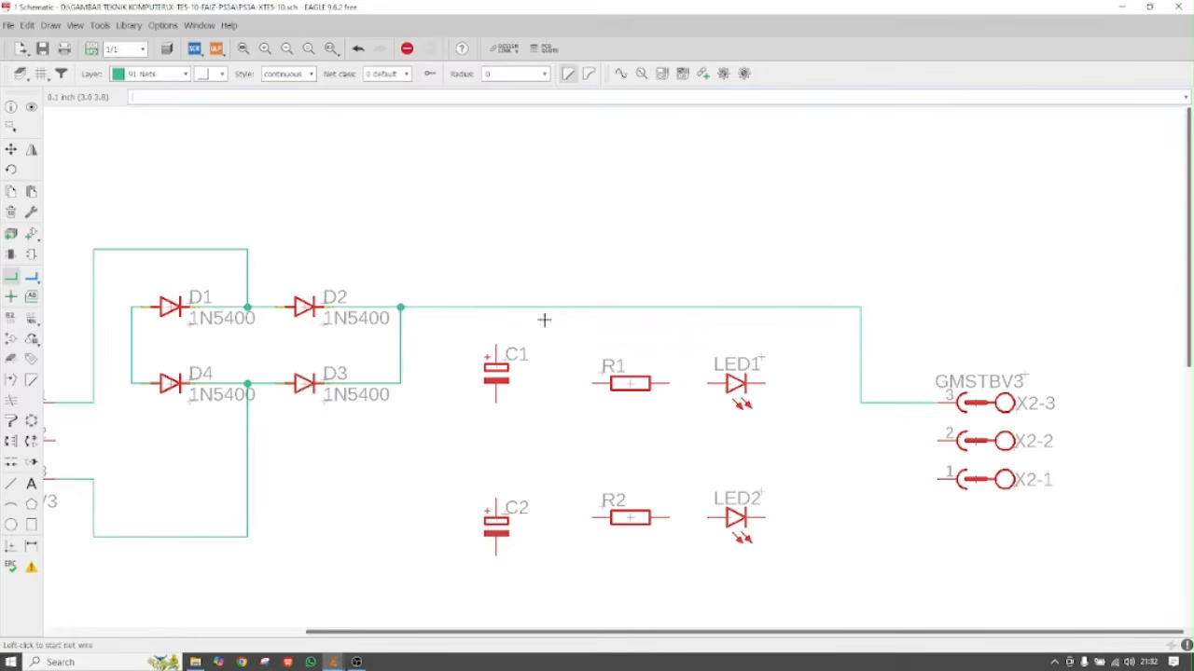
pyautogui.click(494, 312)
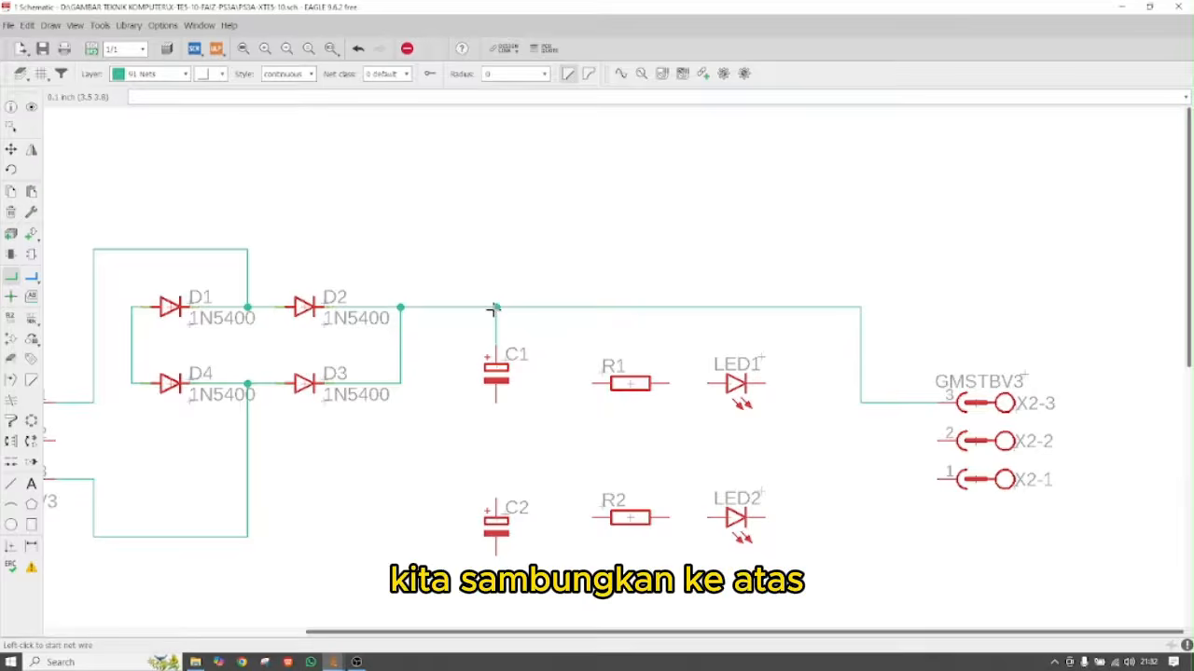
pyautogui.click(573, 383)
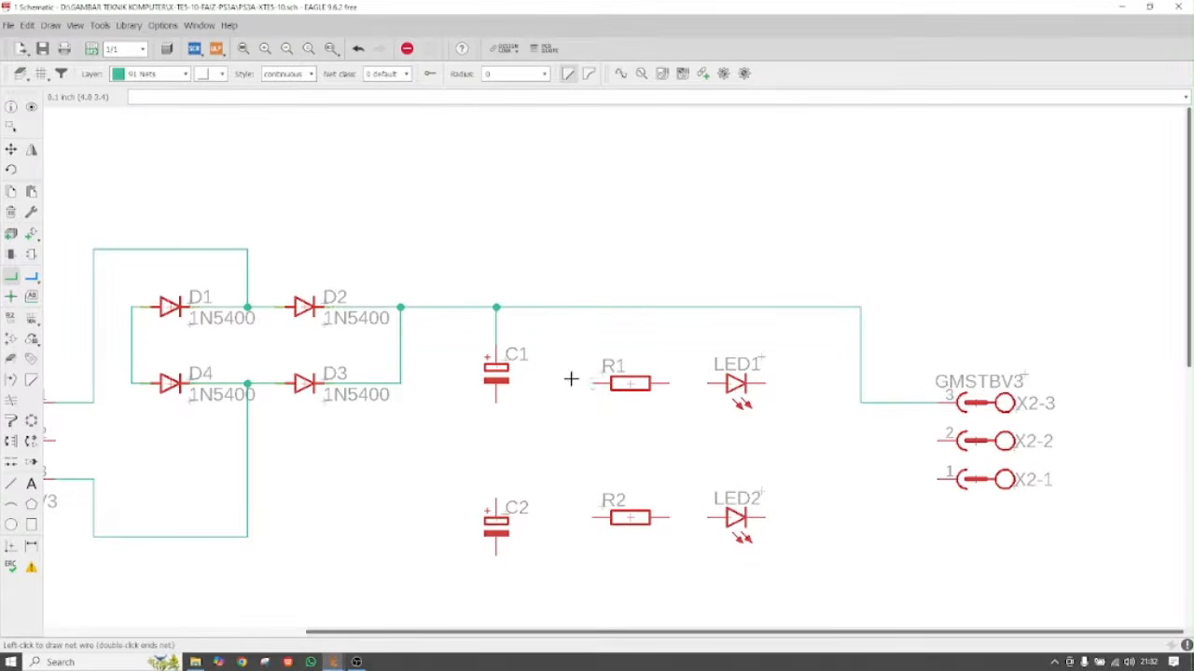
pyautogui.click(573, 307)
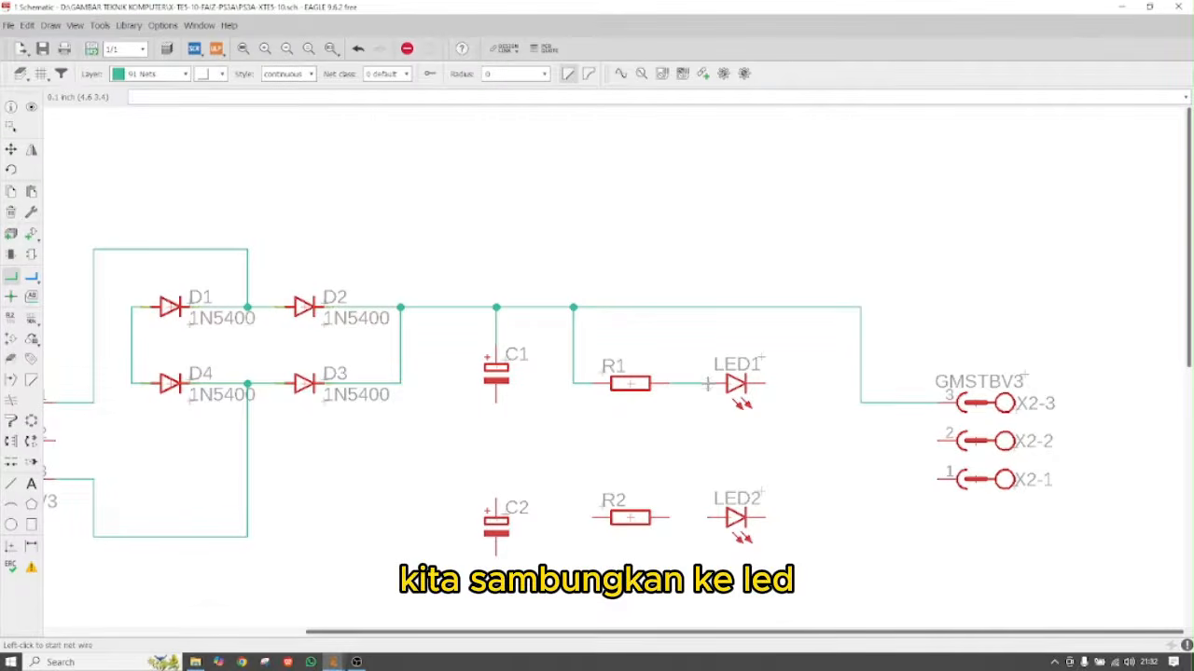
# Wire X1 pin 2 to X2 pin 2 as the middle line, joining C1's bottom, C2's top and R2
pyautogui.scroll(-2, 662, 417)
pyautogui.click(233, 433)
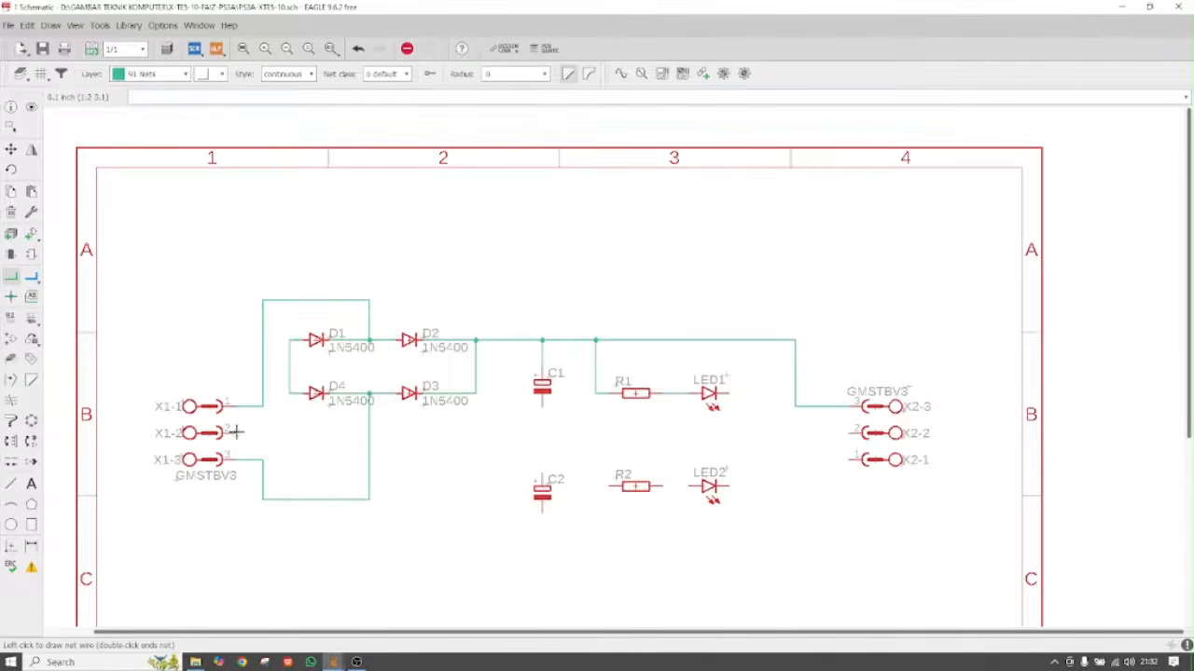
pyautogui.click(850, 433)
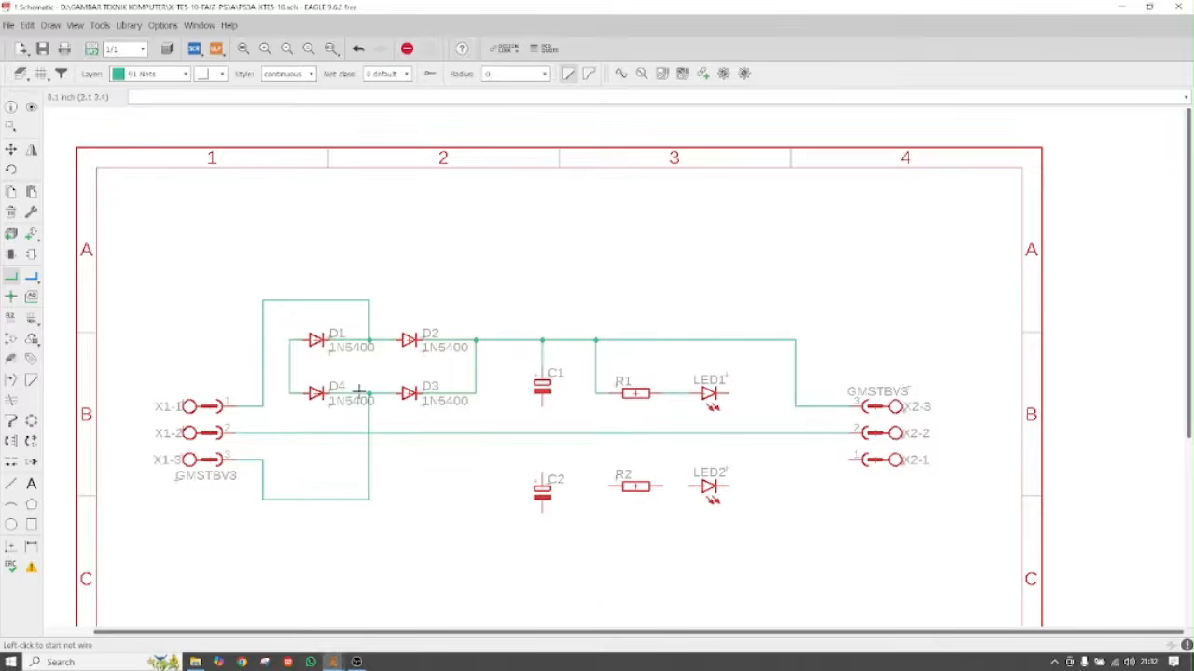
pyautogui.scroll(2, 539, 427)
pyautogui.click(545, 398)
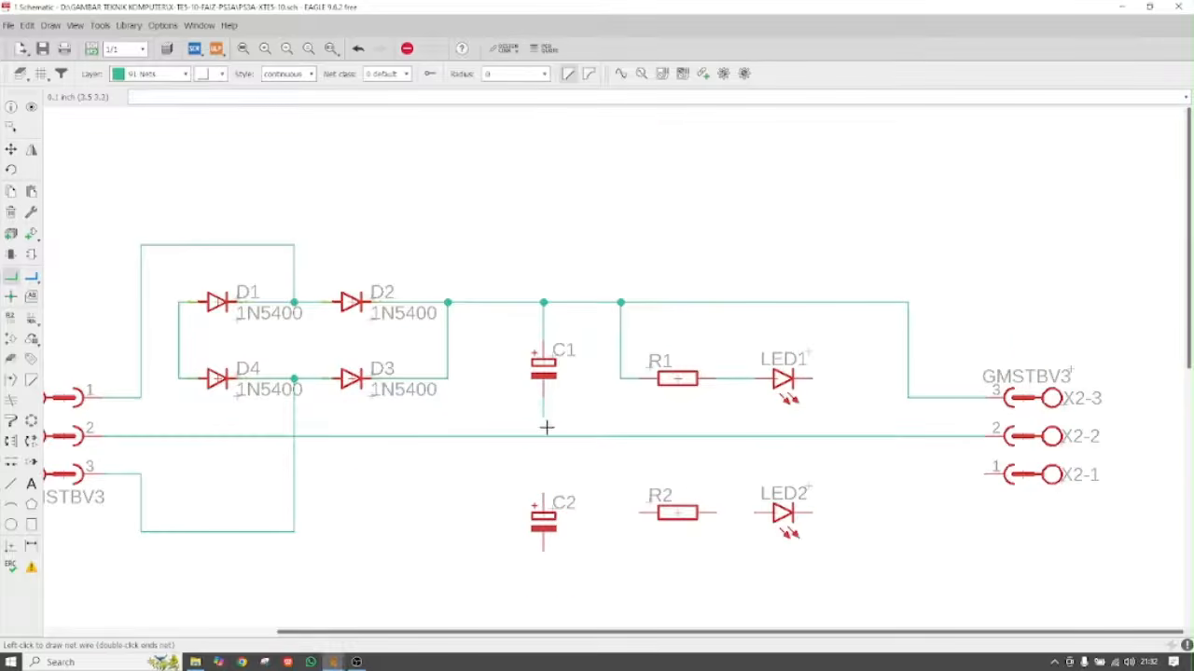
pyautogui.click(543, 436)
pyautogui.click(544, 494)
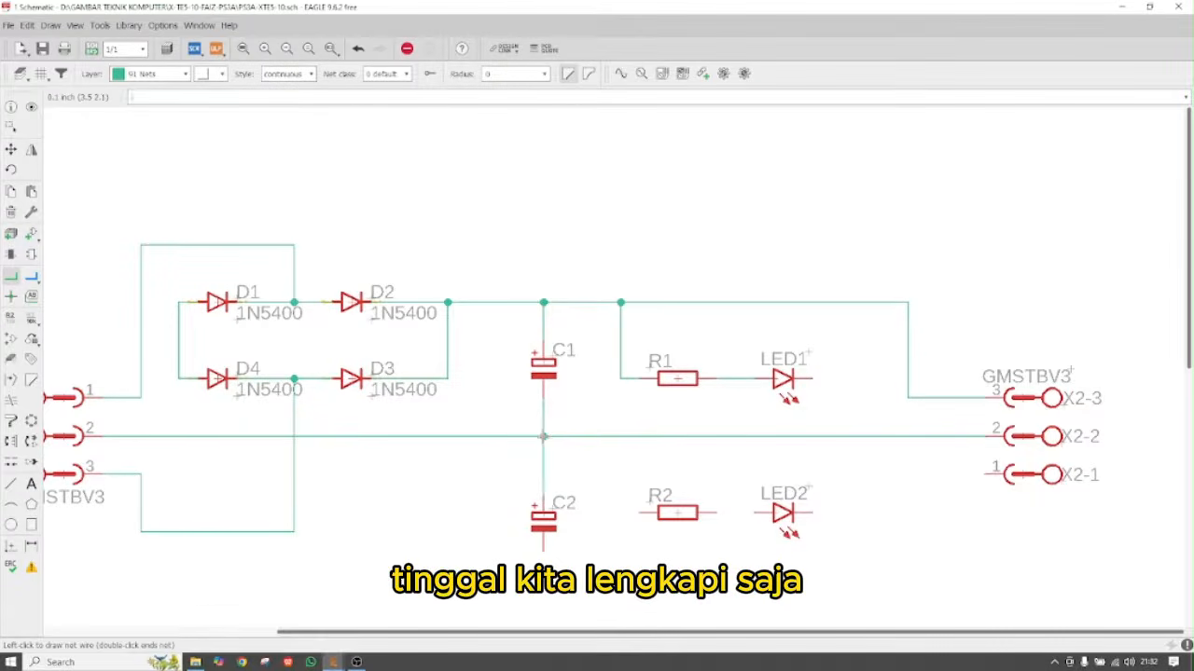
pyautogui.click(544, 435)
pyautogui.click(641, 512)
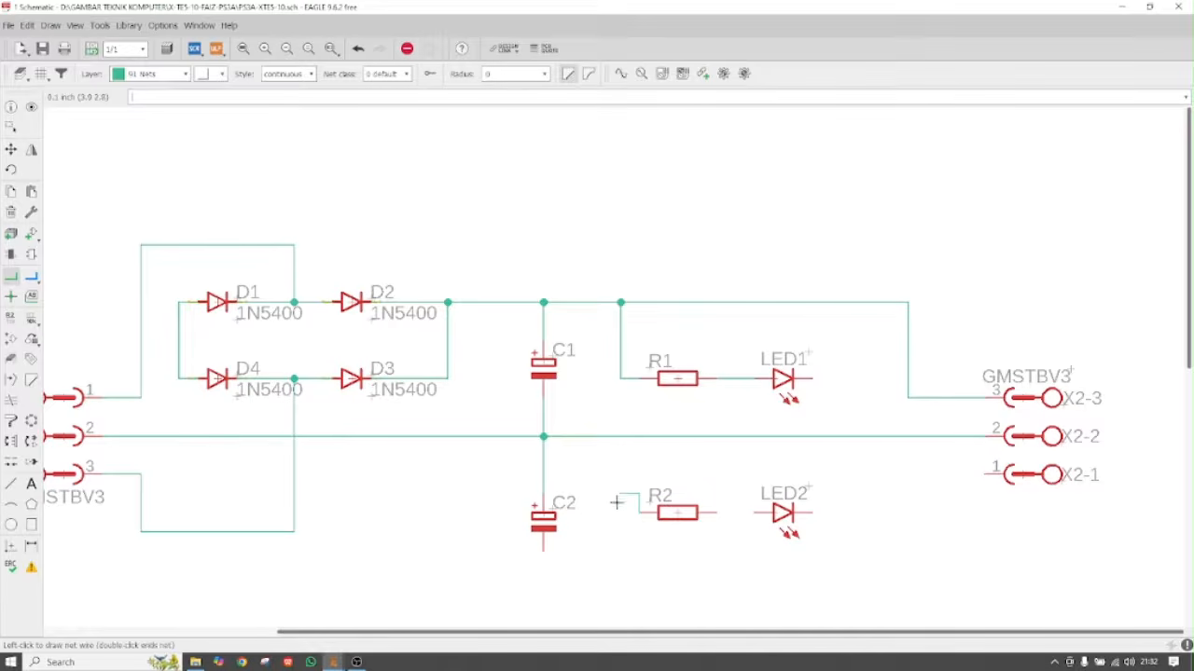
pyautogui.click(620, 436)
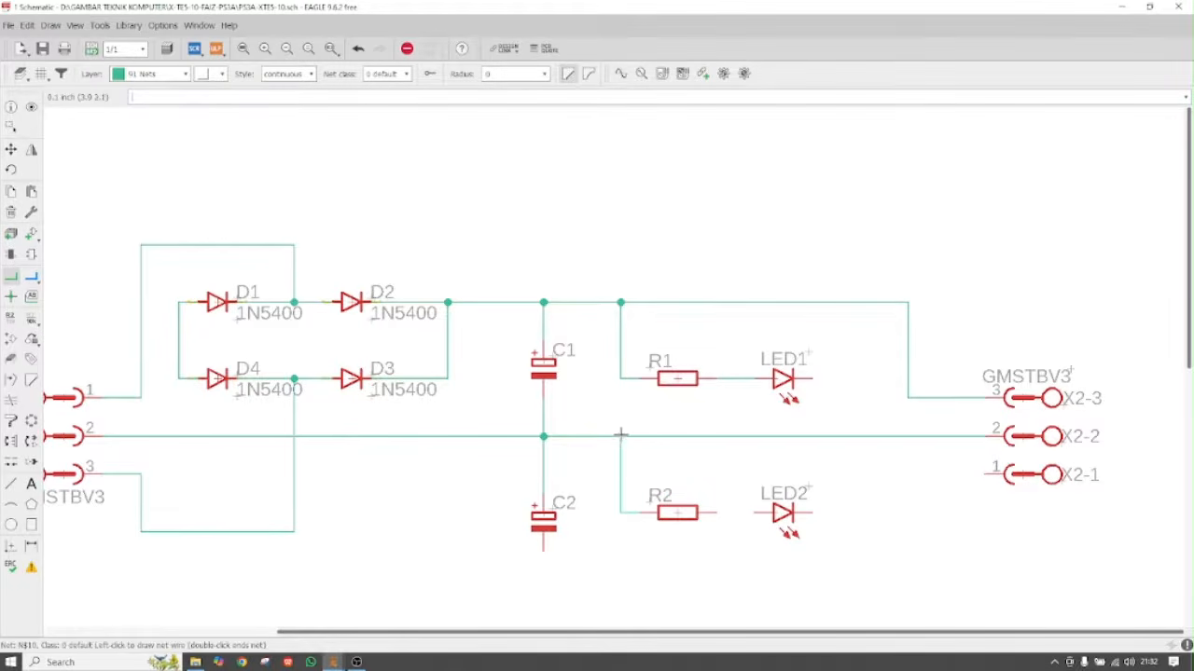
pyautogui.click(716, 512)
pyautogui.press('Escape')
# Join LED1 to the middle line, then wire X2 pin 1, C2's bottom and LED2 to the bottom line
pyautogui.click(812, 378)
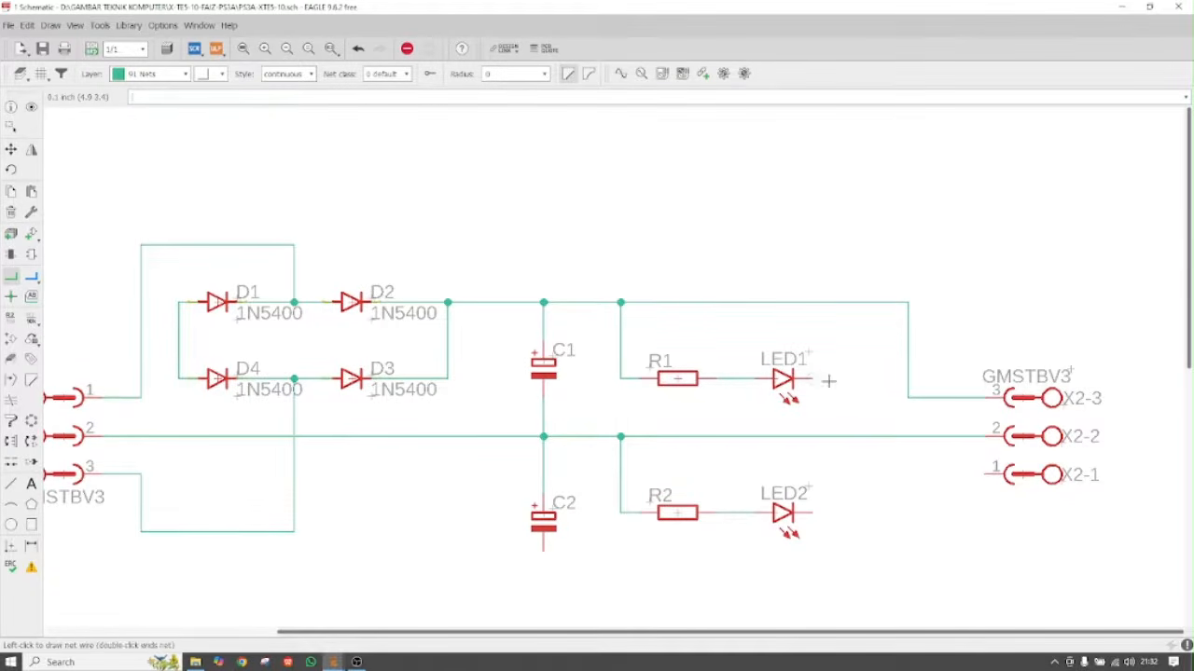
pyautogui.click(851, 436)
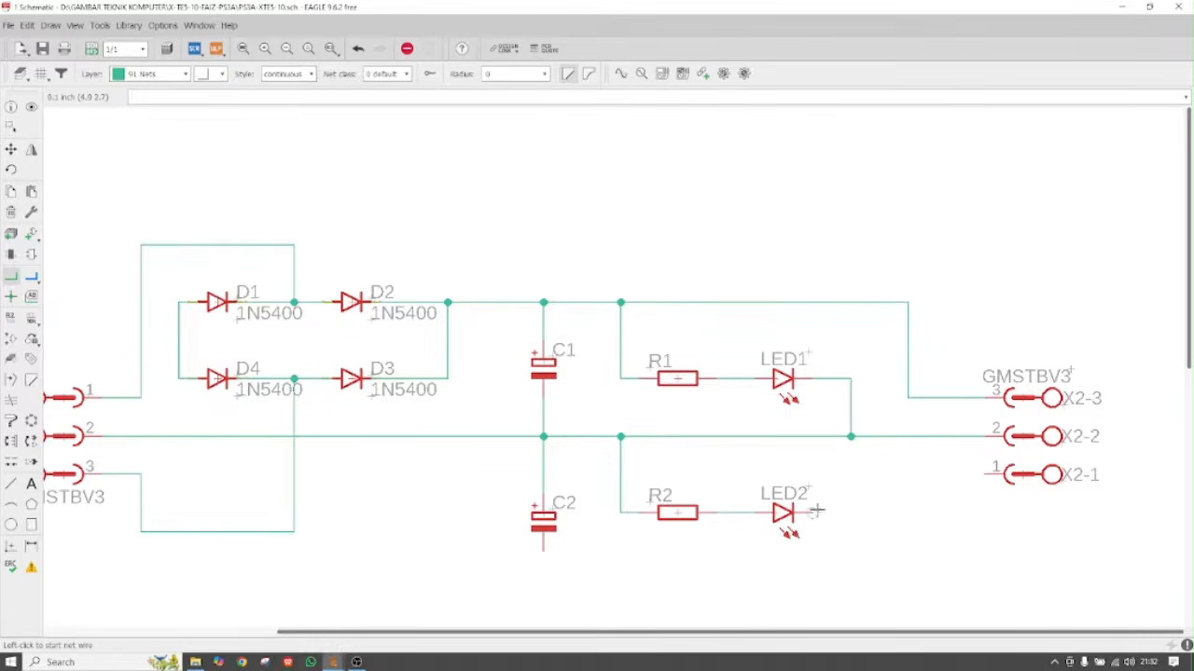
pyautogui.scroll(-1, 699, 370)
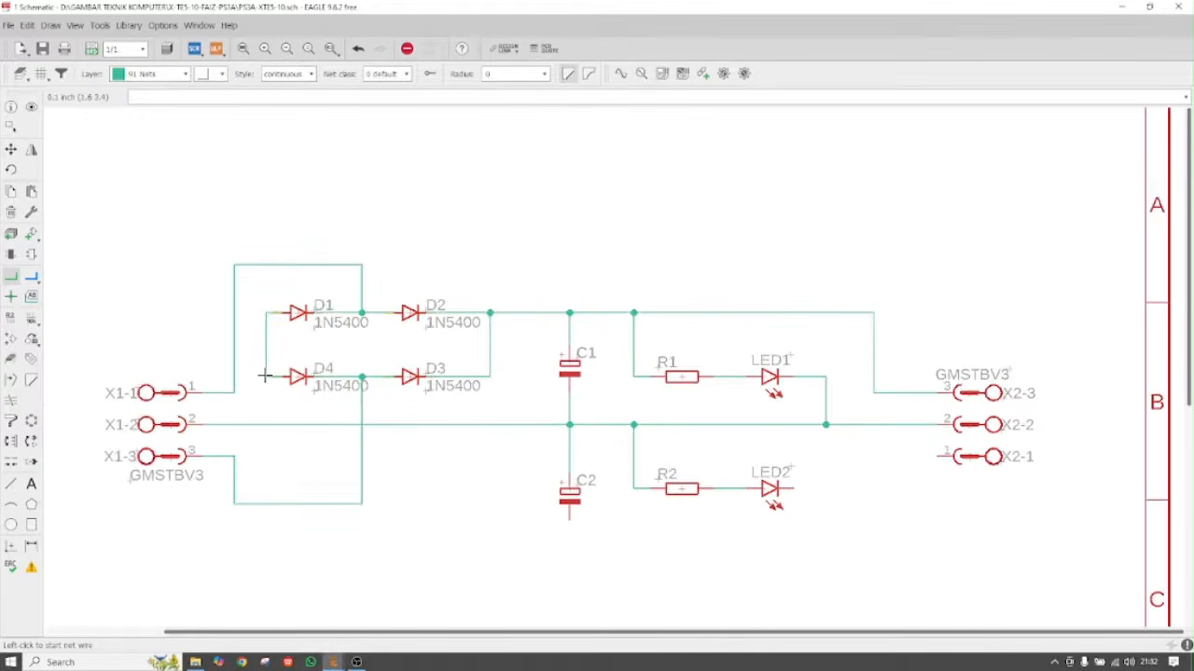
pyautogui.click(942, 455)
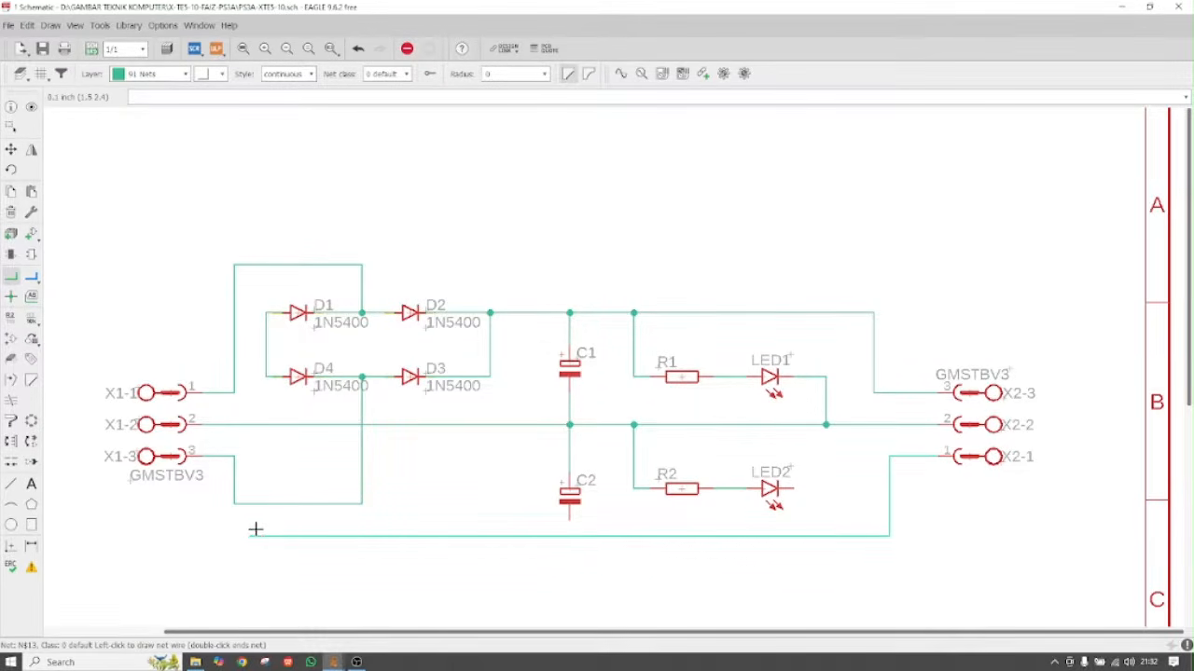
pyautogui.click(265, 377)
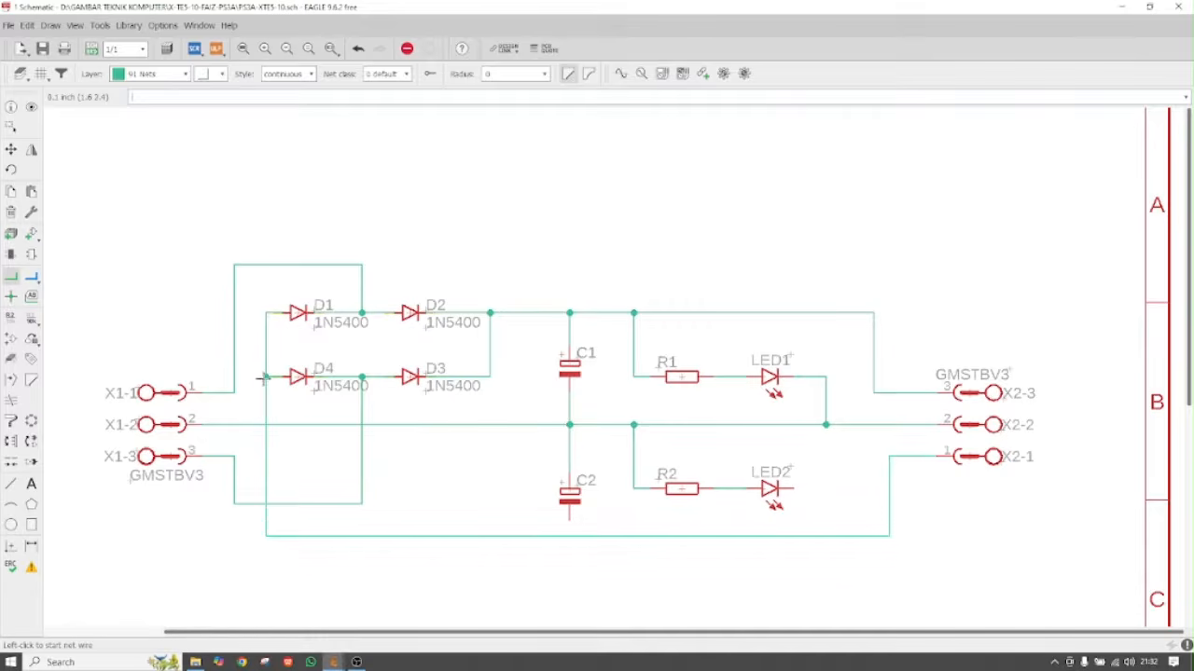
pyautogui.click(570, 520)
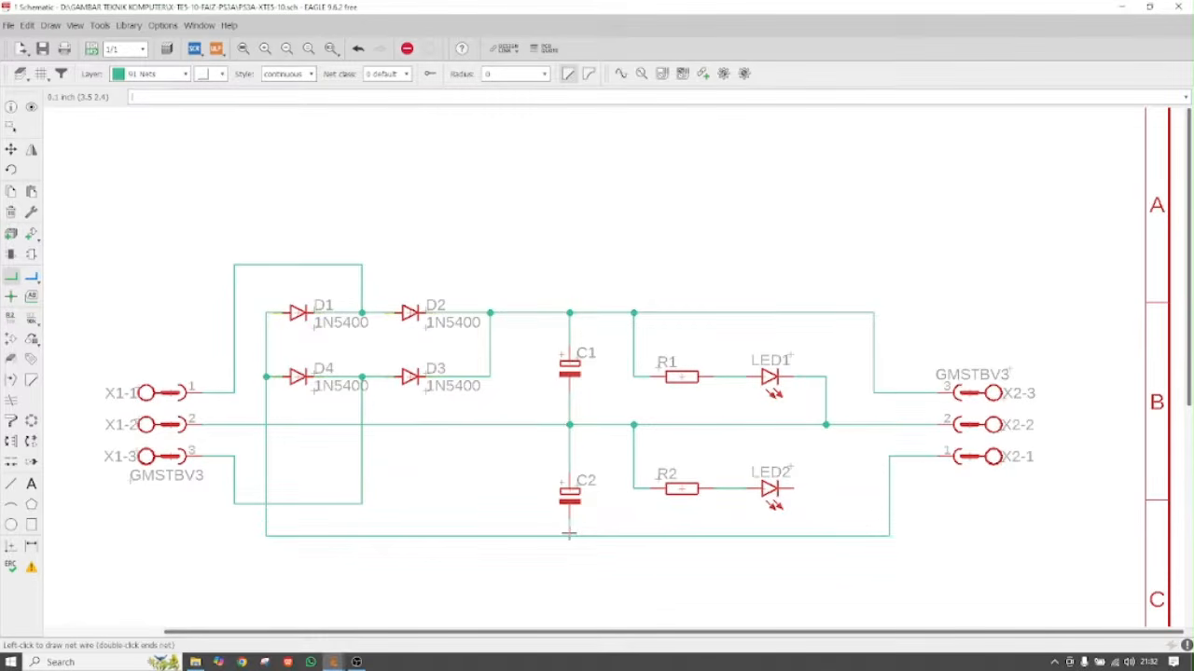
pyautogui.click(569, 535)
pyautogui.click(790, 487)
pyautogui.click(830, 488)
pyautogui.click(829, 535)
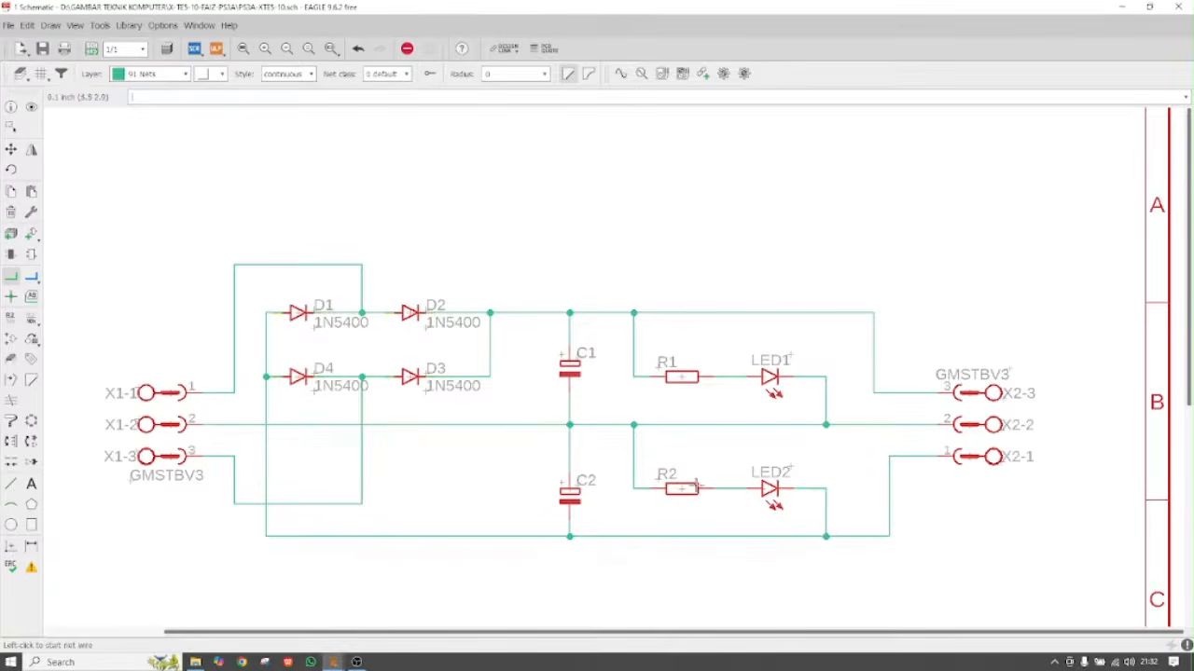
pyautogui.scroll(-3, 480, 427)
pyautogui.scroll(-2, 529, 483)
pyautogui.scroll(2, 529, 483)
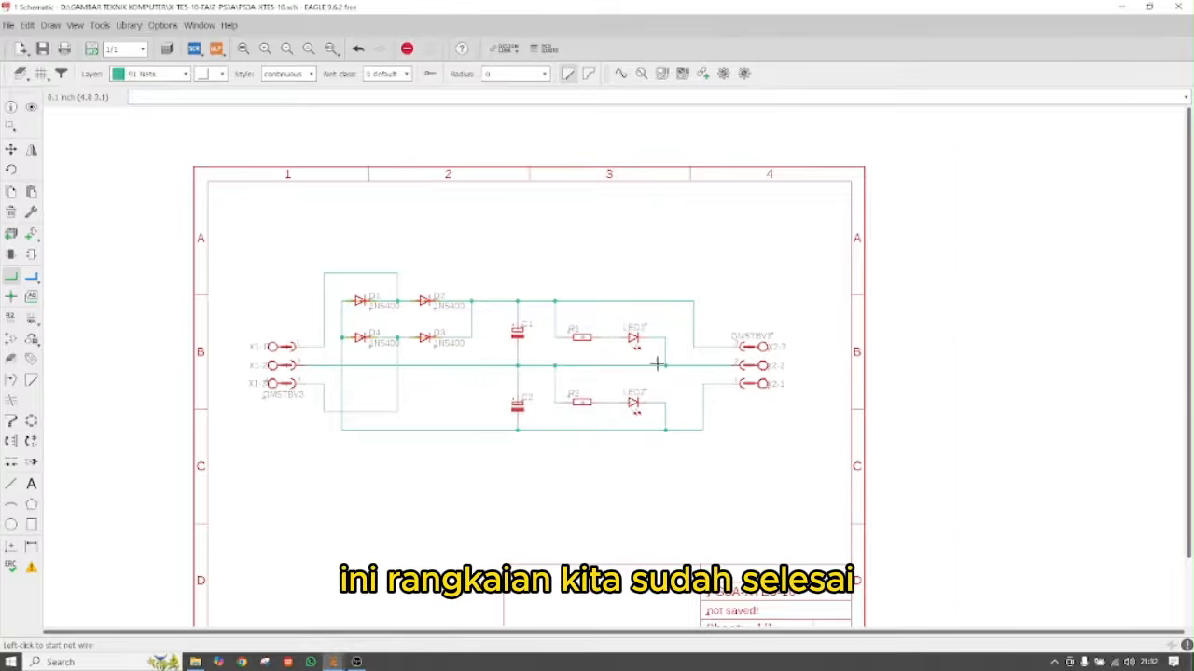
# Check resistor R1's name with the Name tool, keep it as R1, and switch to the Value tool
pyautogui.scroll(4, 706, 365)
pyautogui.scroll(-3, 752, 363)
pyautogui.scroll(2, 549, 350)
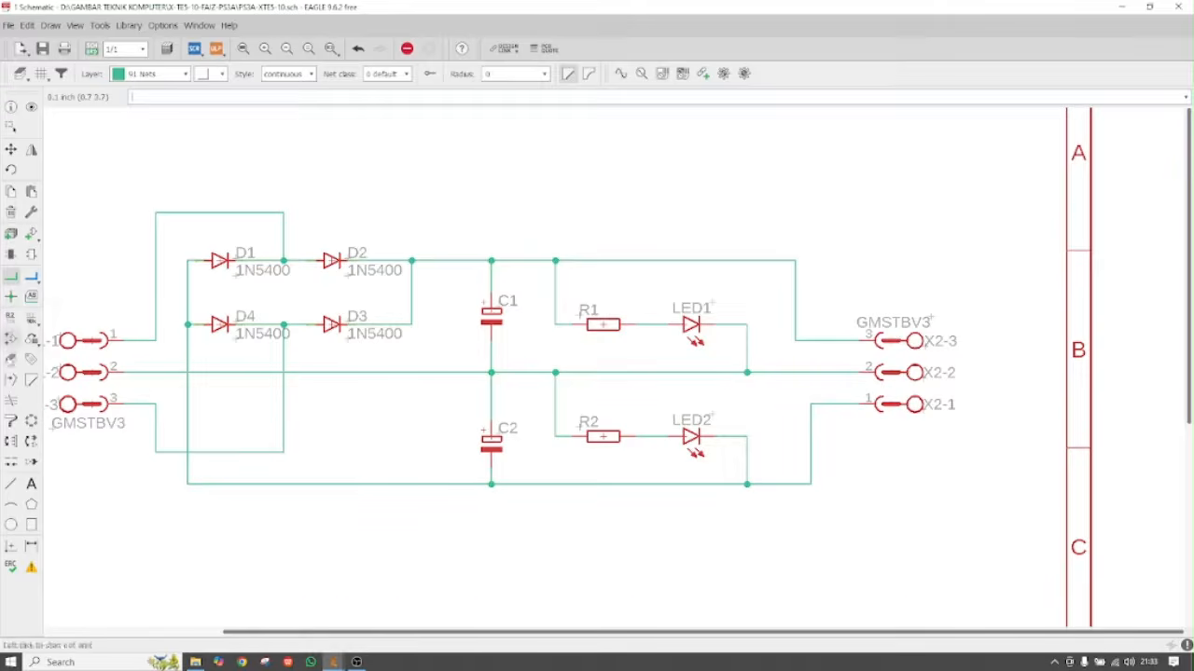
pyautogui.click(11, 319)
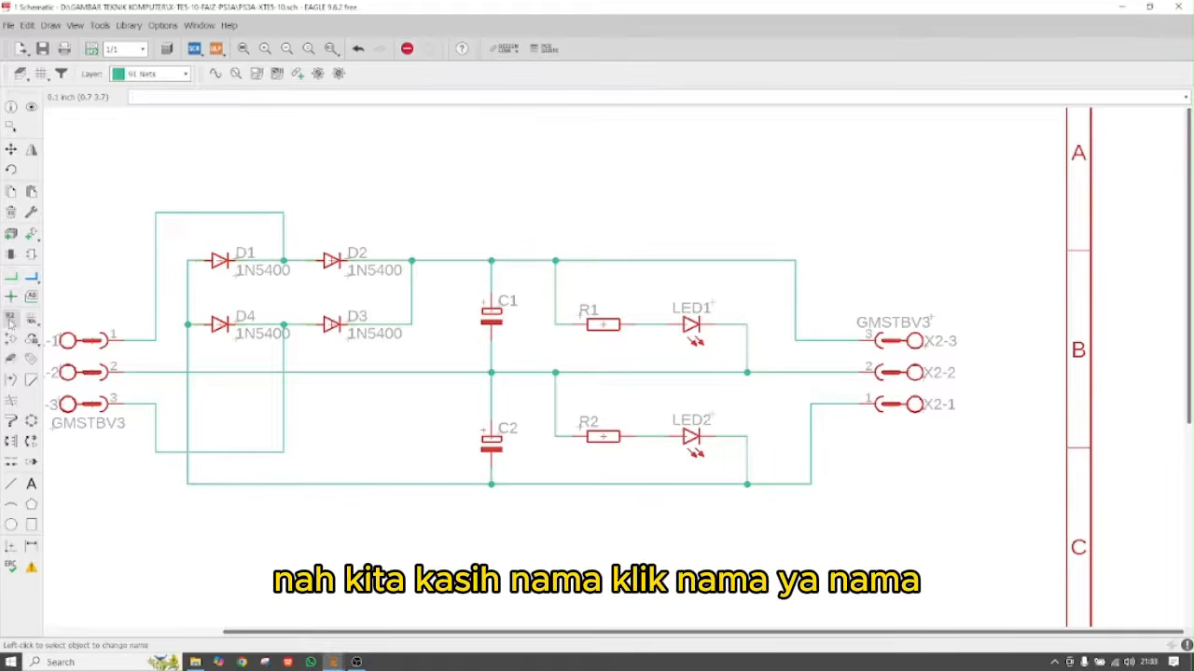
pyautogui.click(604, 326)
pyautogui.click(507, 344)
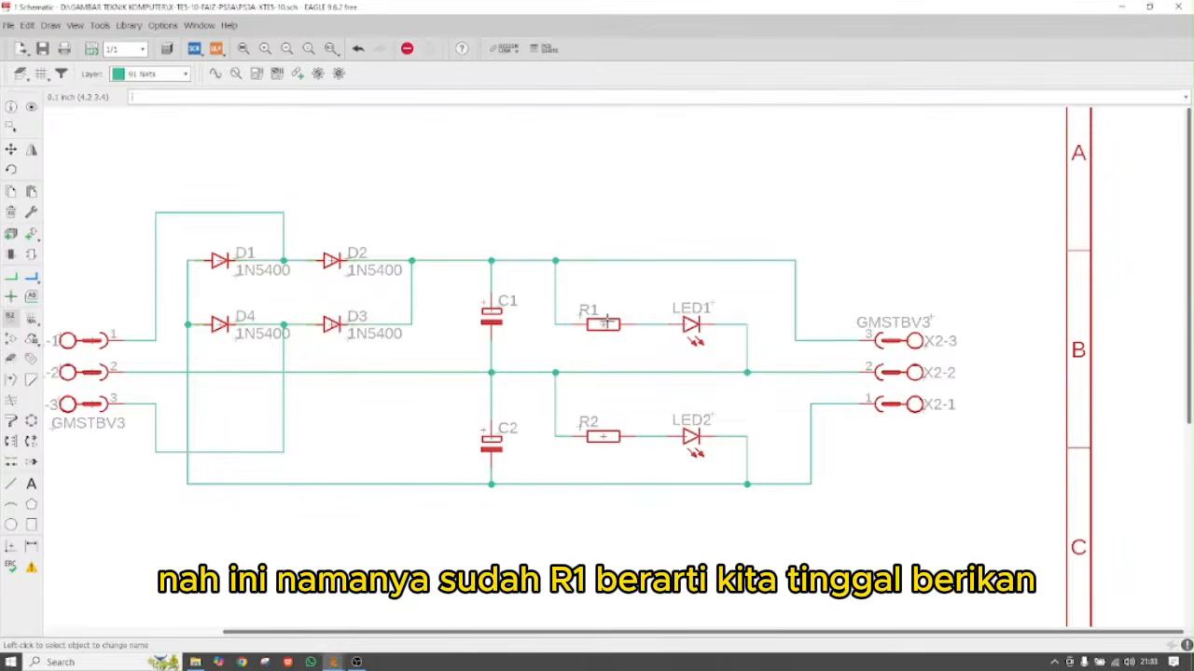
pyautogui.click(31, 322)
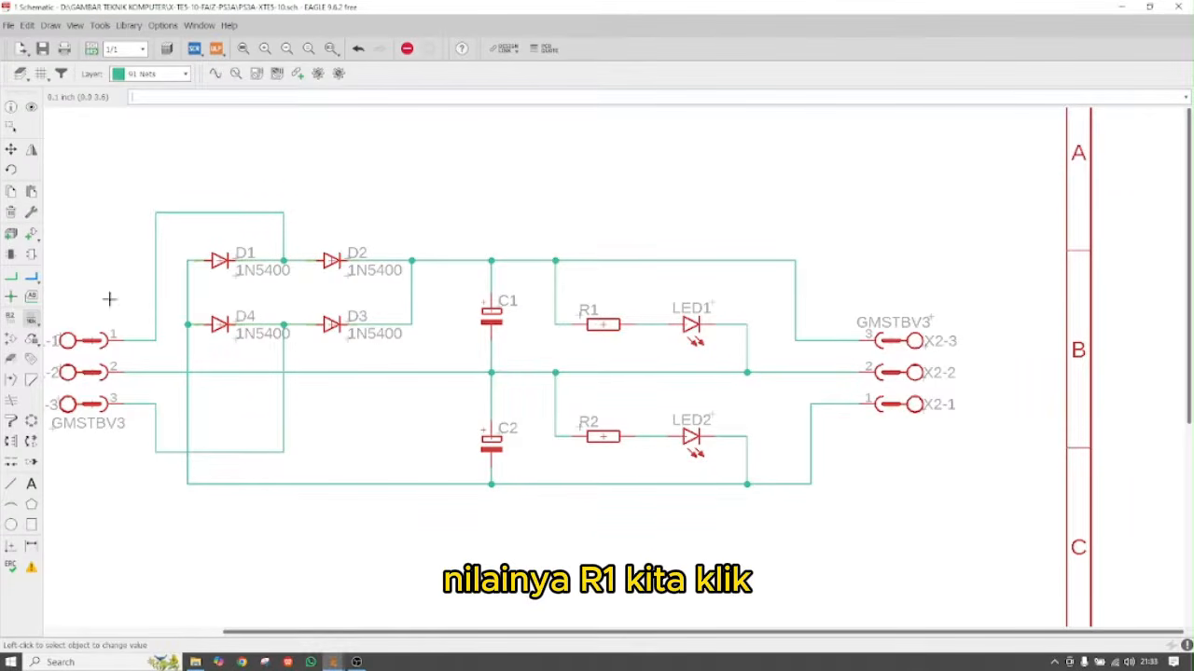
# Set resistor R1's value to 1k5
pyautogui.click(32, 320)
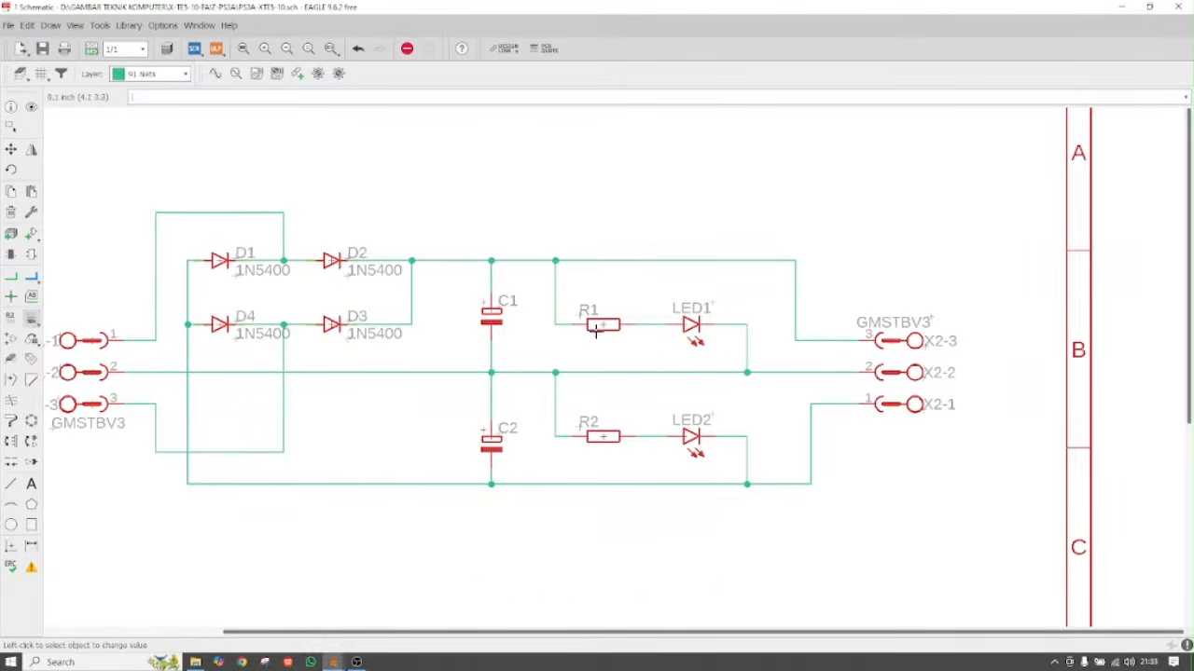
pyautogui.scroll(6, 636, 269)
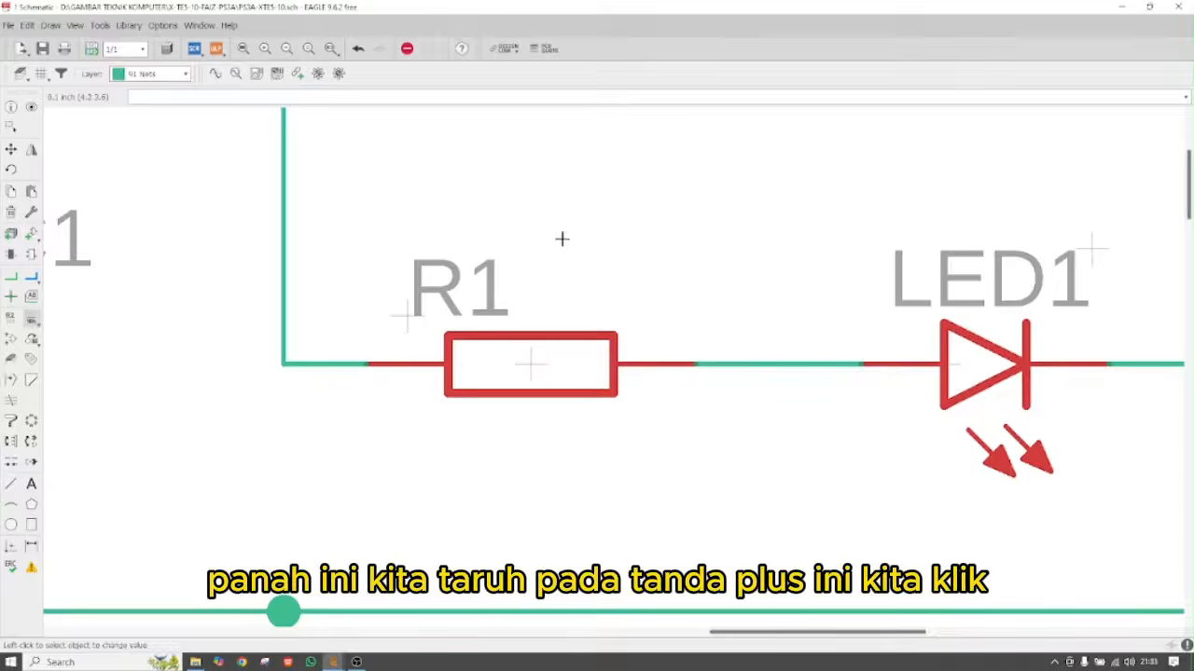
pyautogui.click(530, 365)
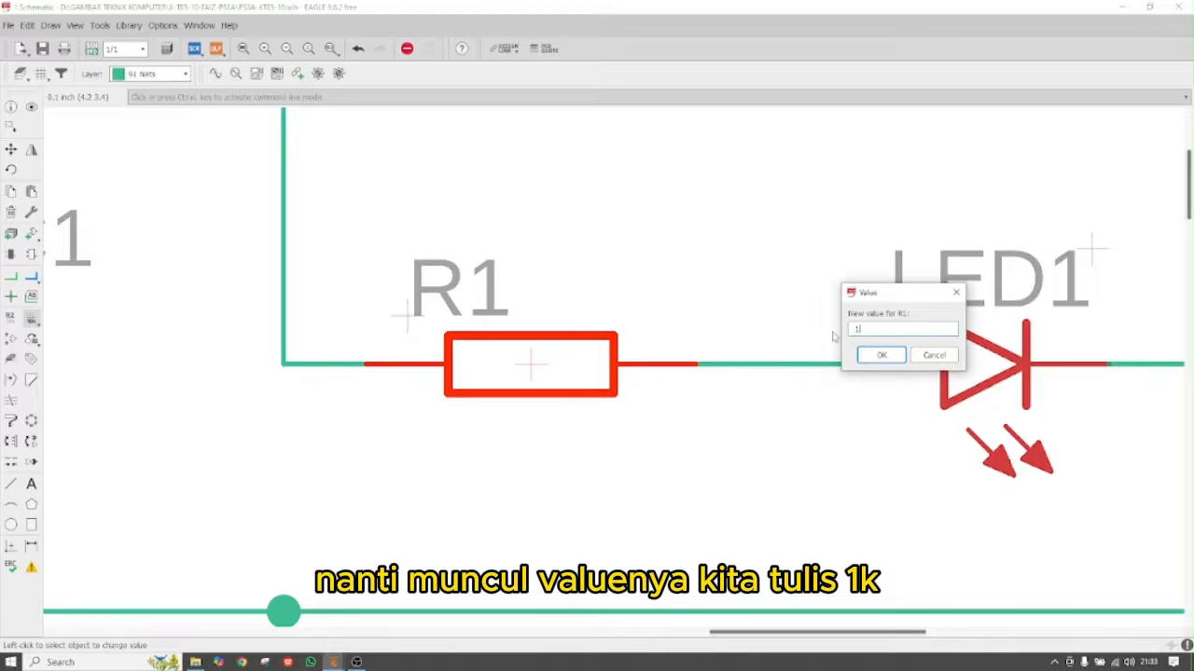
pyautogui.press('BackSpace')
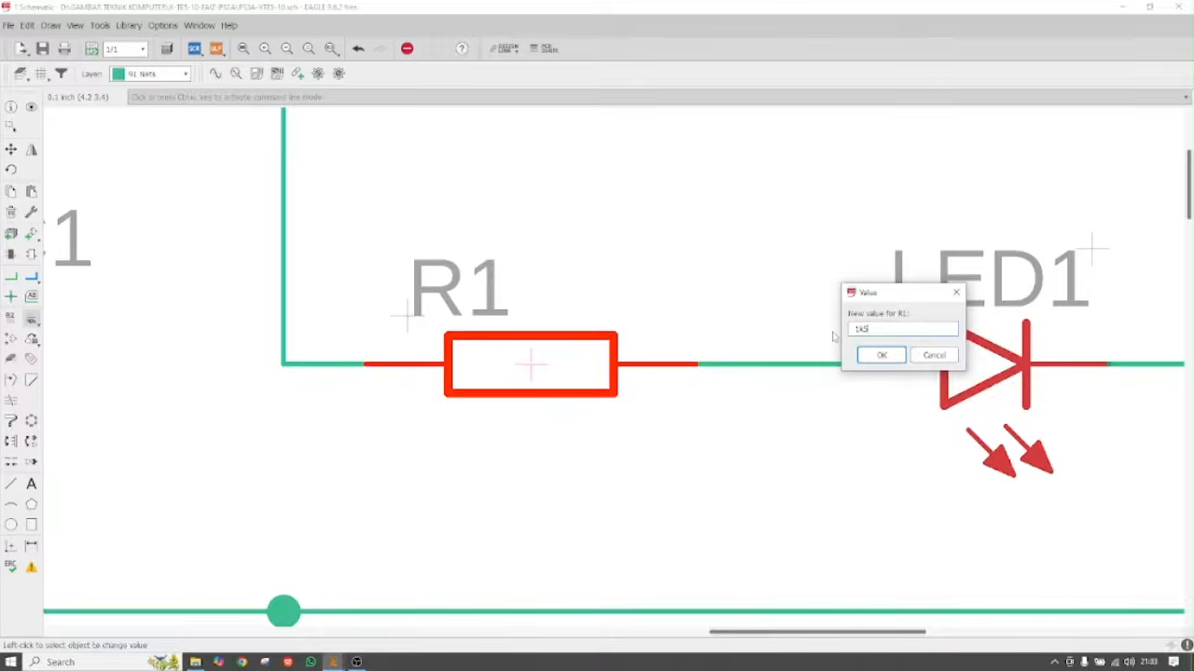
pyautogui.click(882, 354)
# Give resistor R2 the value 1k5 as well
pyautogui.scroll(-4, 483, 454)
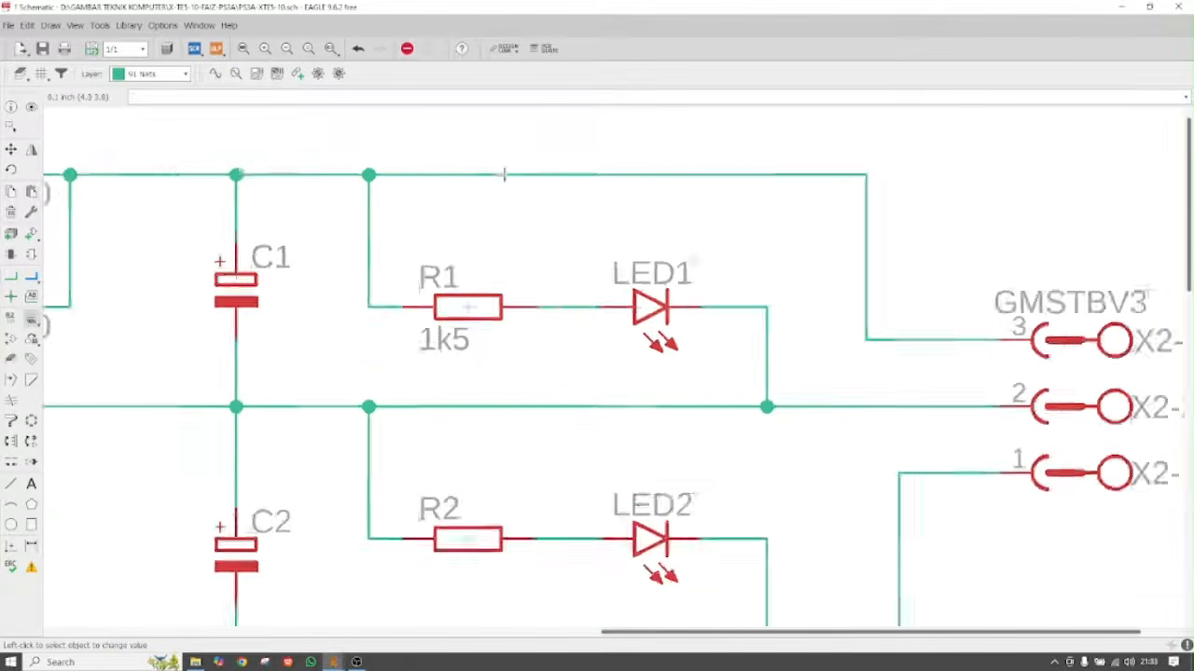
pyautogui.scroll(3, 445, 483)
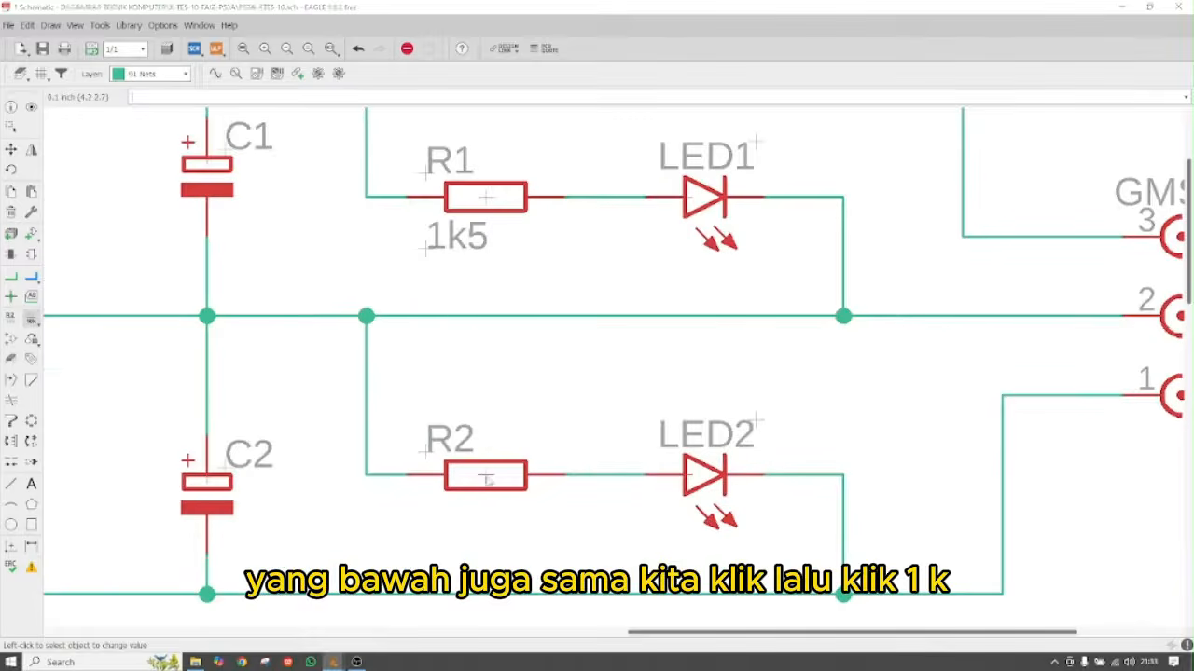
pyautogui.click(486, 479)
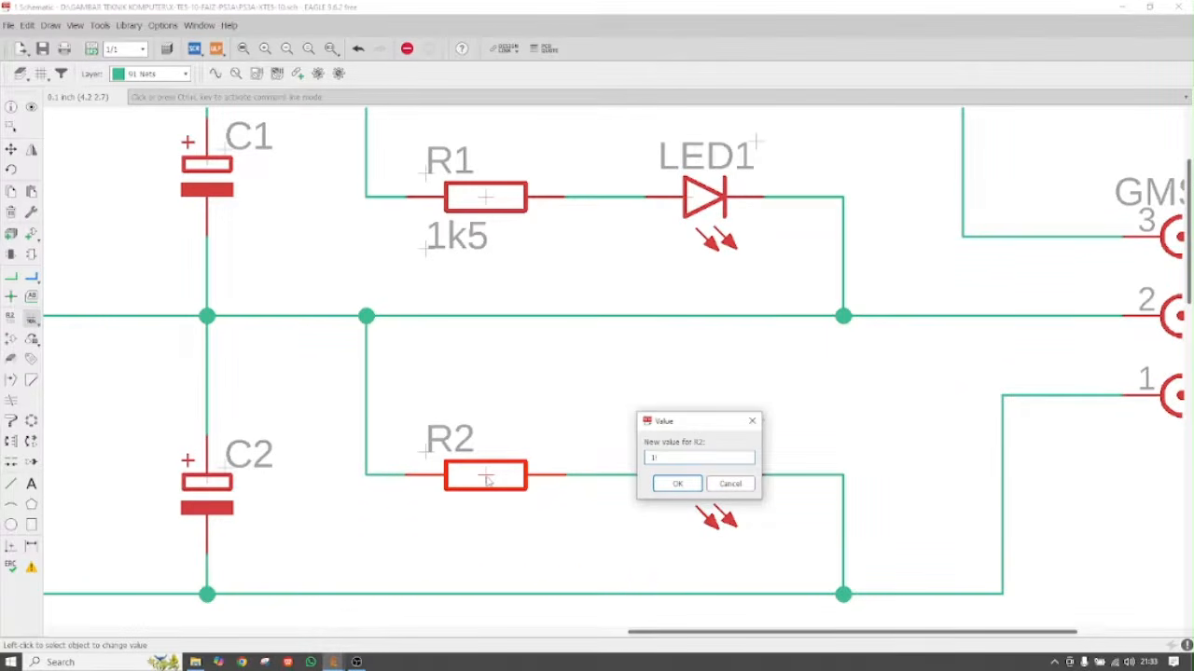
pyautogui.write('k5')
pyautogui.press('Return')
pyautogui.scroll(-2, 539, 363)
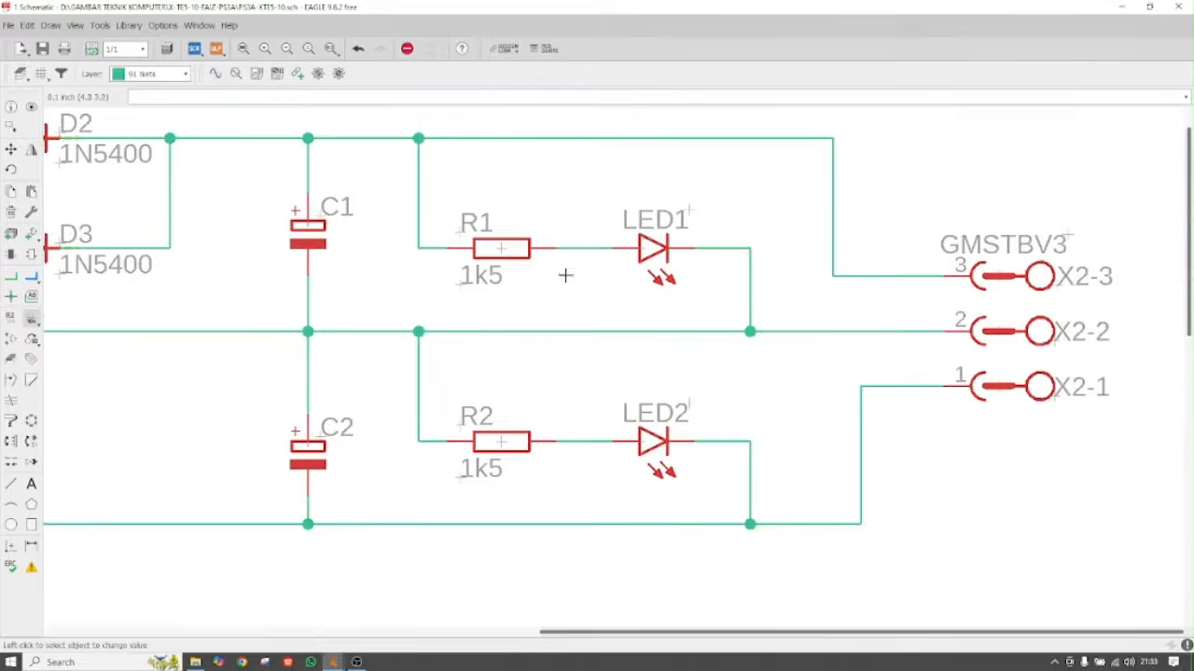
# Change capacitor C1's value to 4700uF
pyautogui.scroll(-1, 566, 275)
pyautogui.scroll(2, 370, 244)
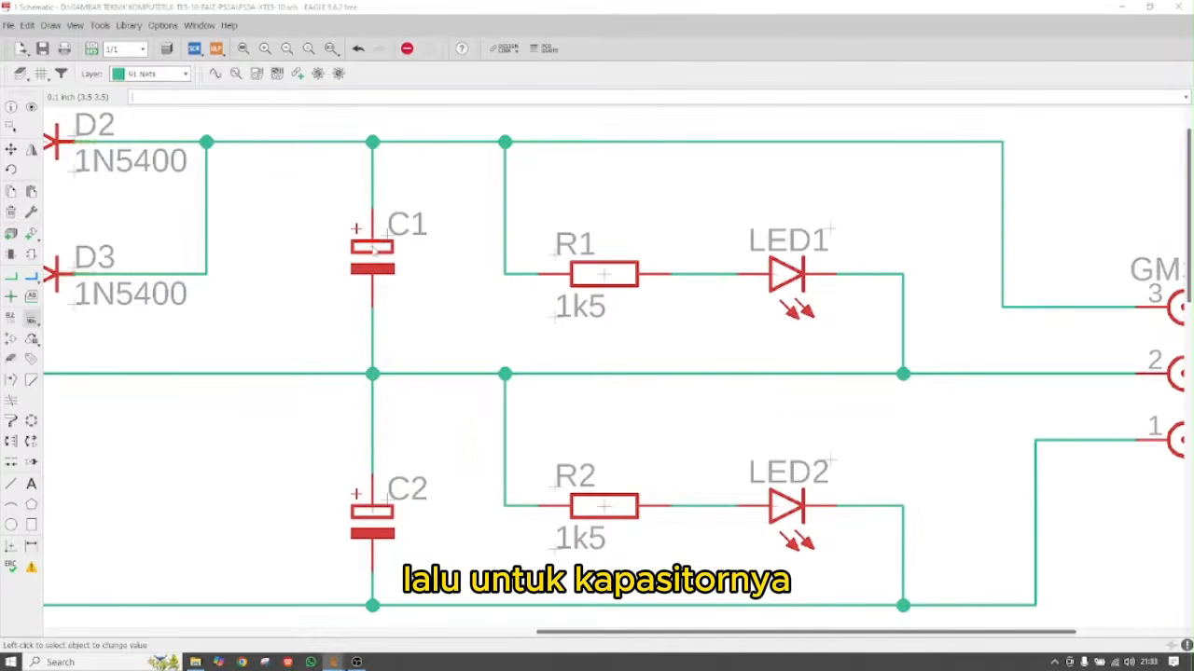
pyautogui.click(372, 246)
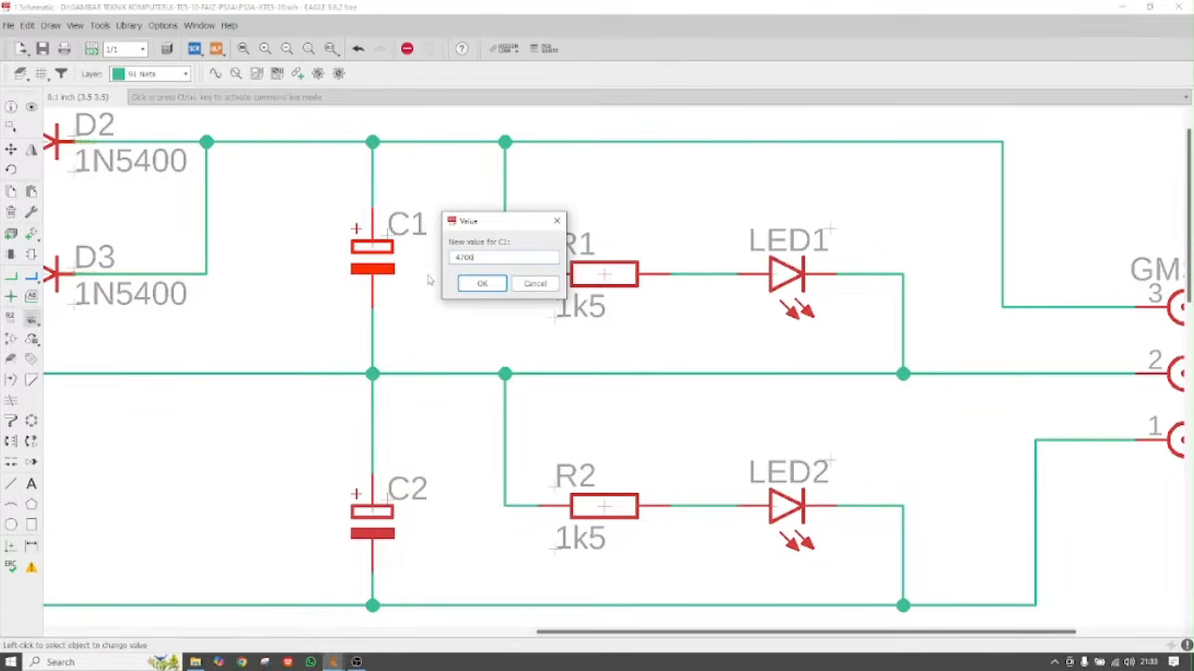
pyautogui.write('uF')
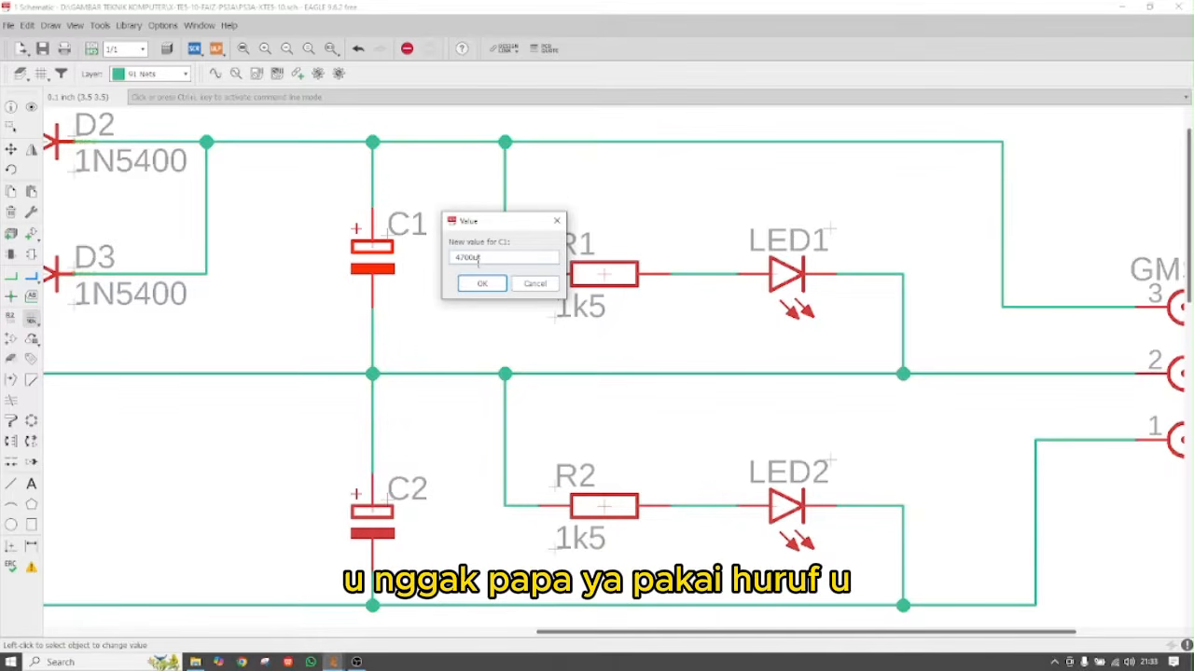
pyautogui.press('BackSpace')
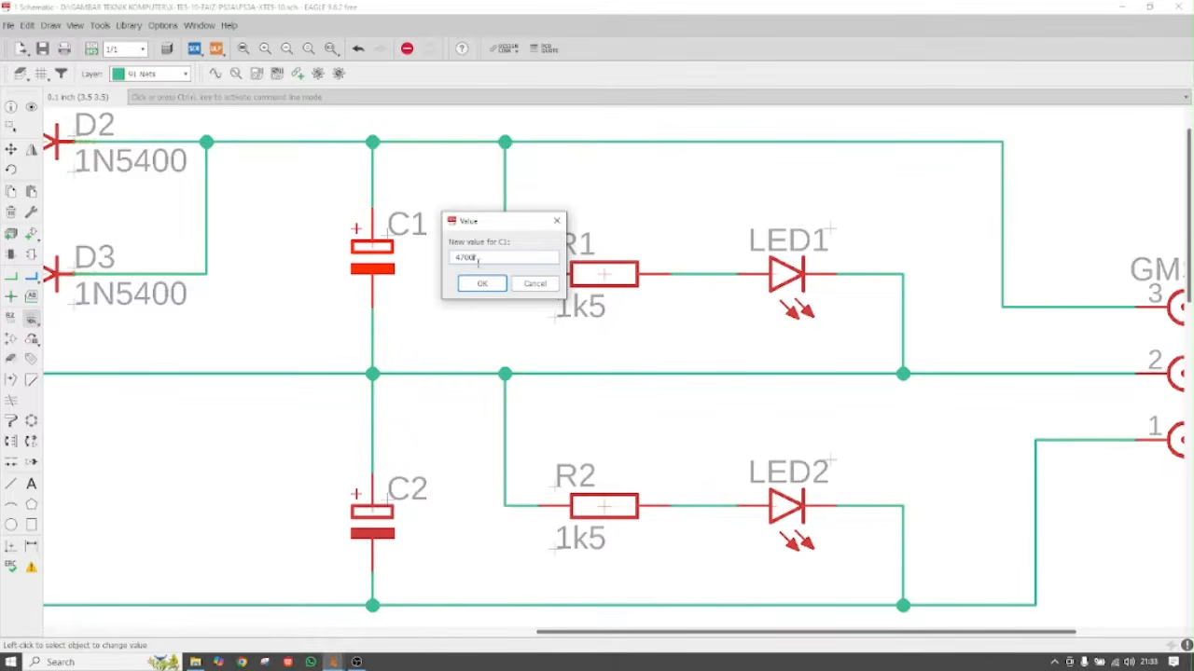
pyautogui.press('BackSpace')
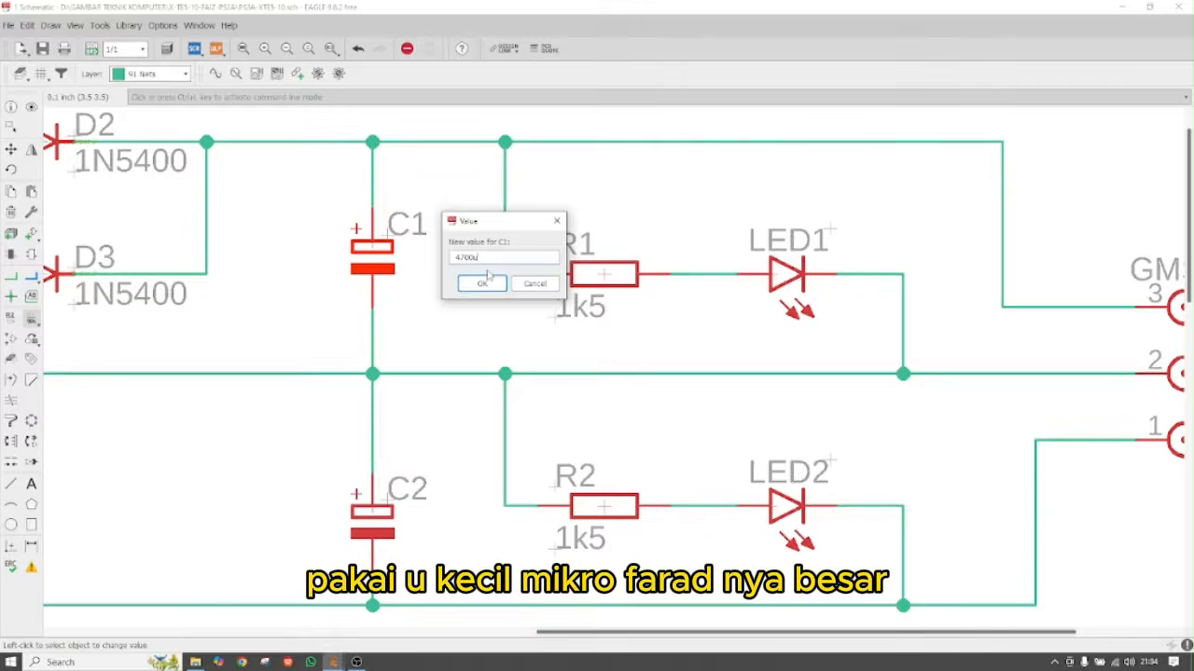
pyautogui.write('uF')
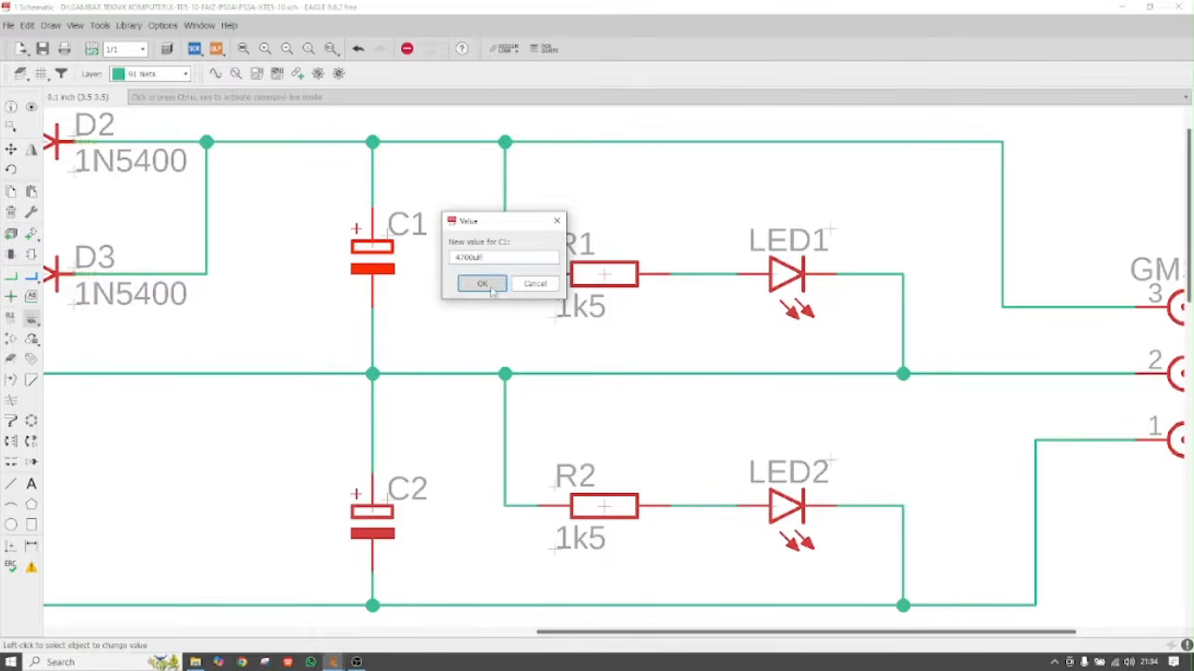
pyautogui.click(489, 284)
# Give capacitor C2 the same 4700uF value
pyautogui.scroll(-2, 422, 323)
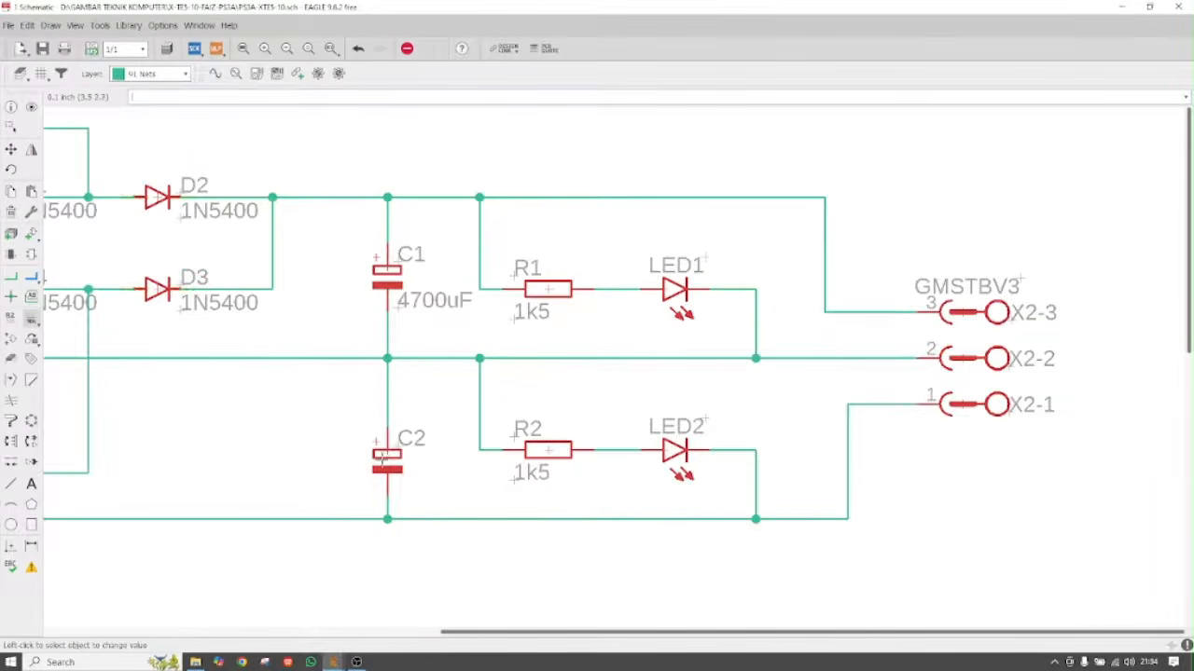
pyautogui.click(387, 454)
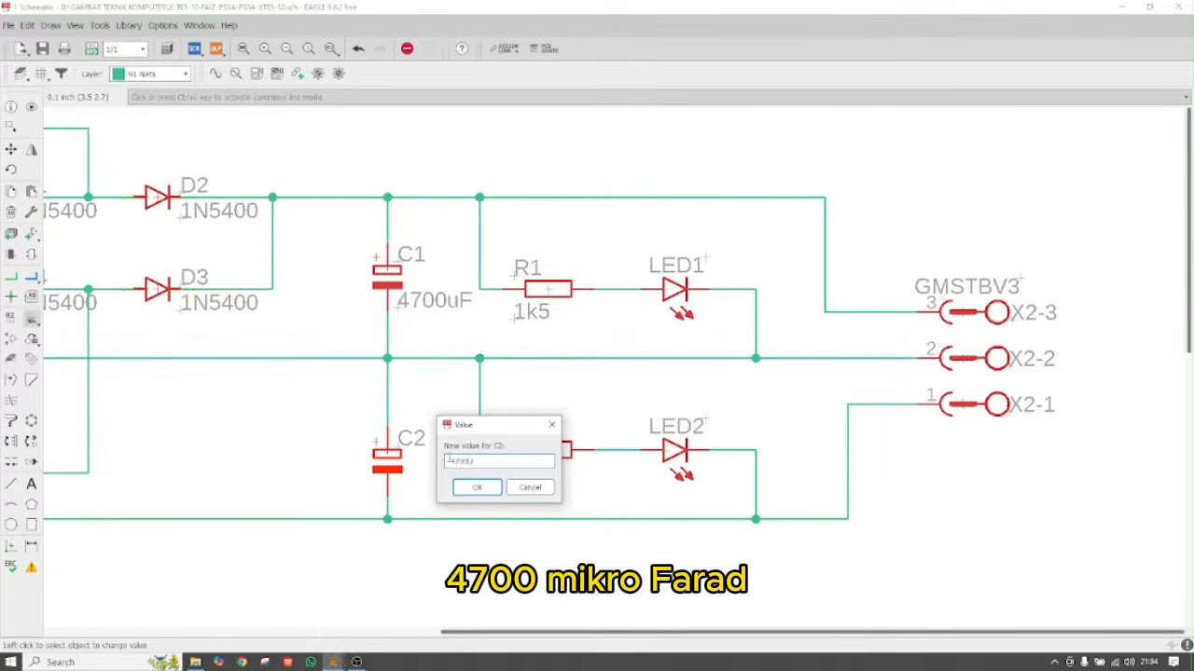
pyautogui.click(471, 487)
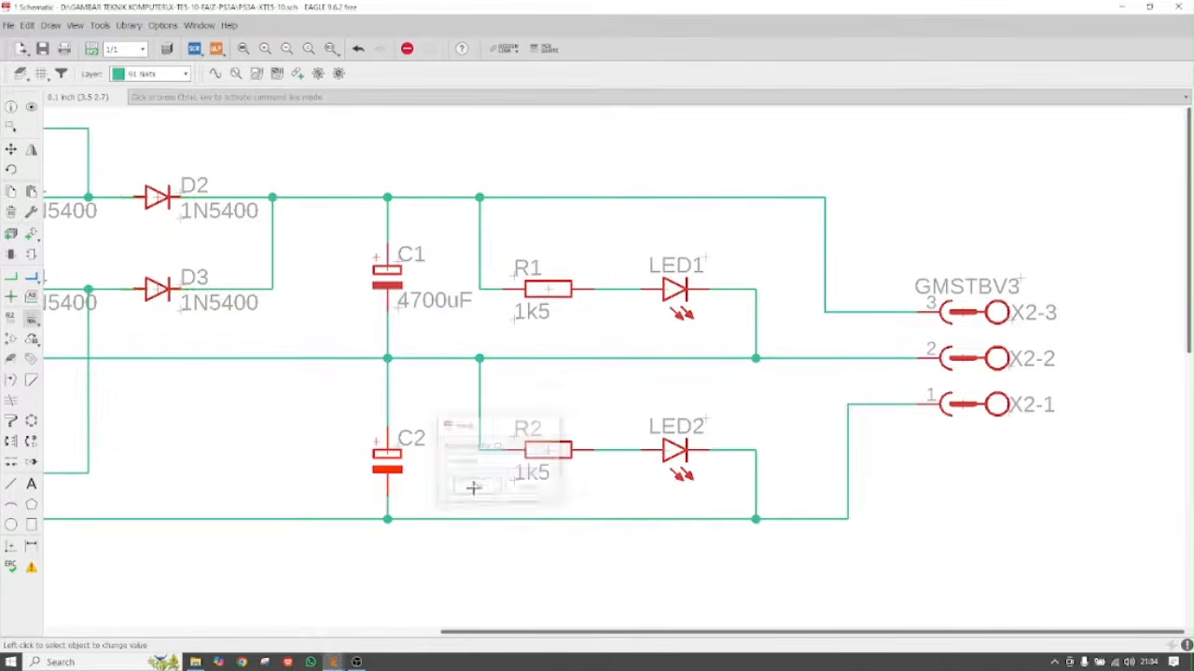
pyautogui.scroll(-3, 657, 403)
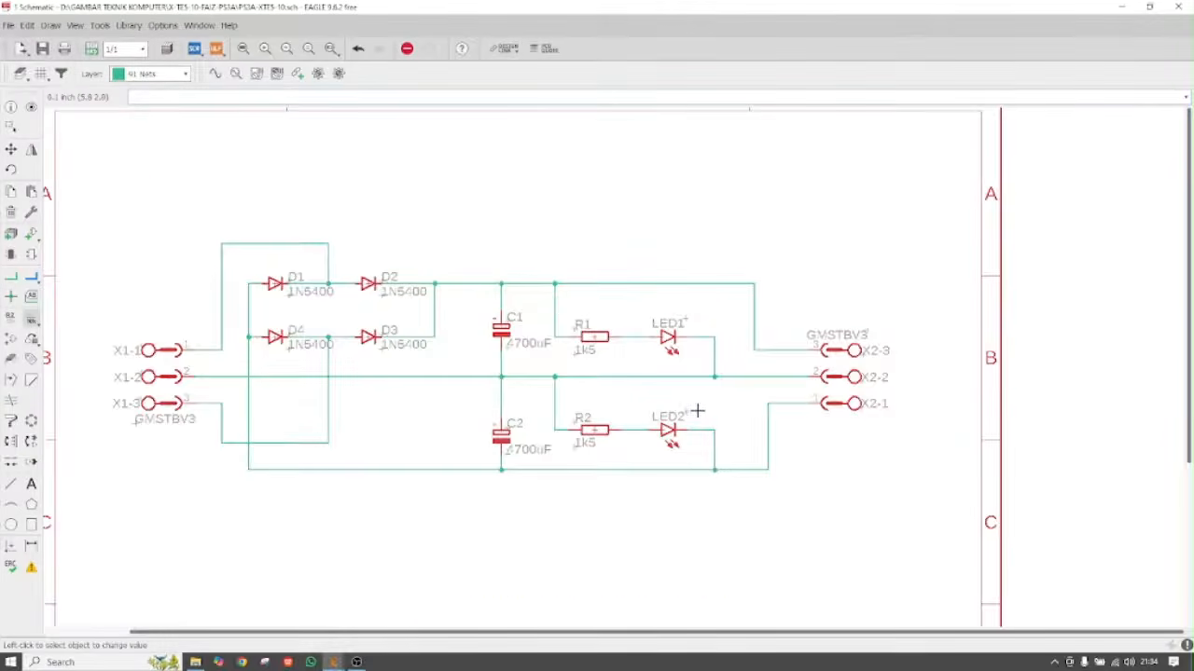
# Create a text label reading 'POWER SUPPLY SIMETRIS 3A' for the sheet title
pyautogui.scroll(-3, 695, 407)
pyautogui.scroll(-1, 452, 278)
pyautogui.scroll(1, 624, 379)
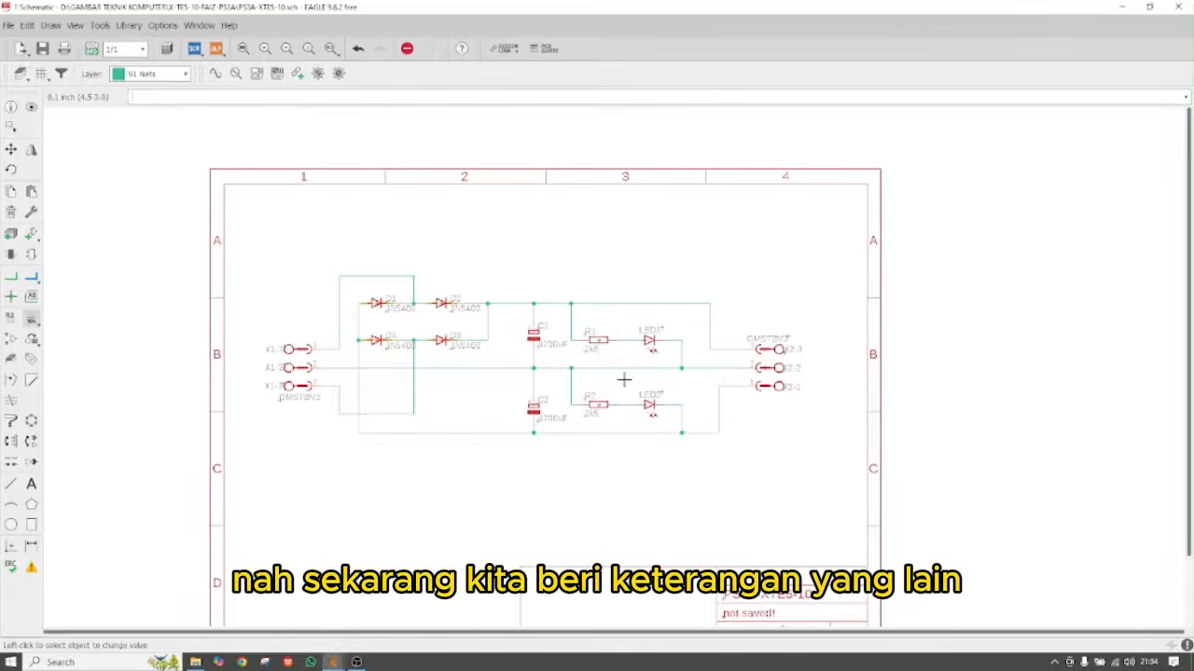
pyautogui.scroll(-1, 498, 253)
pyautogui.scroll(1, 482, 253)
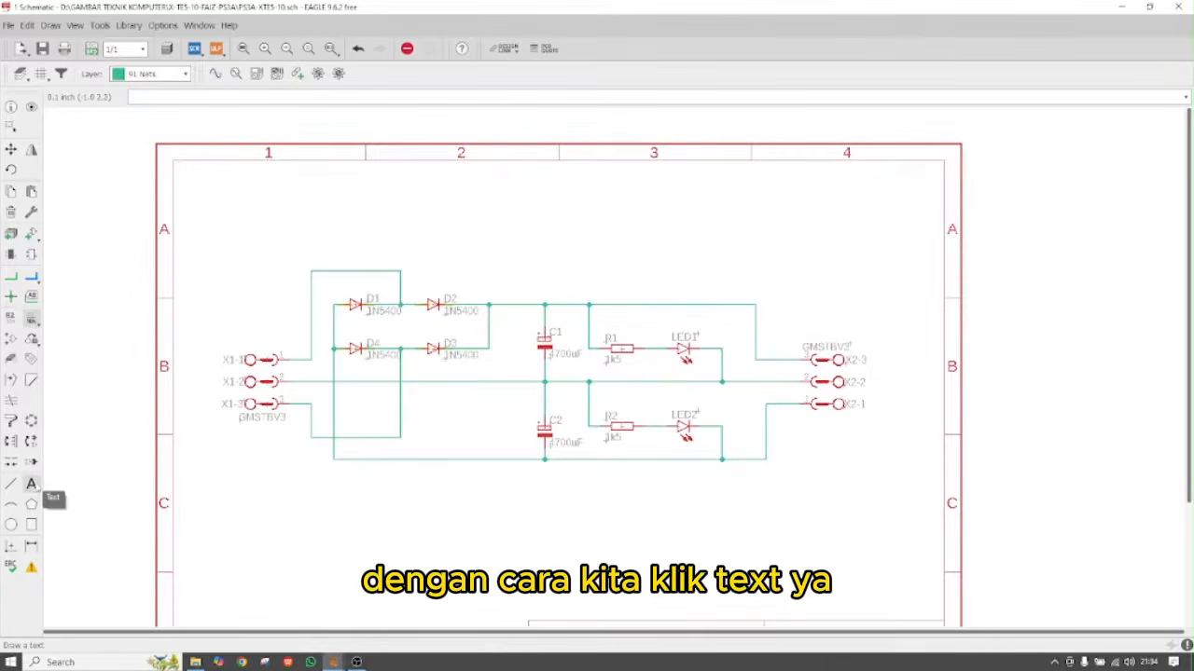
pyautogui.click(31, 484)
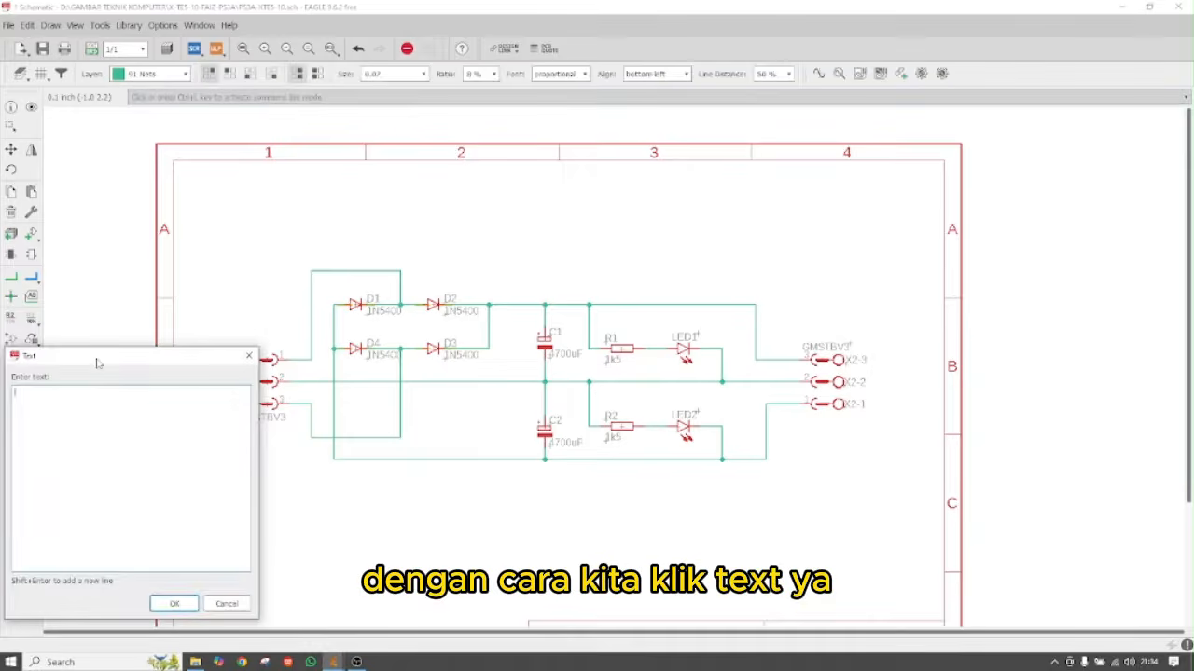
pyautogui.moveTo(98, 363); pyautogui.dragTo(196, 324)
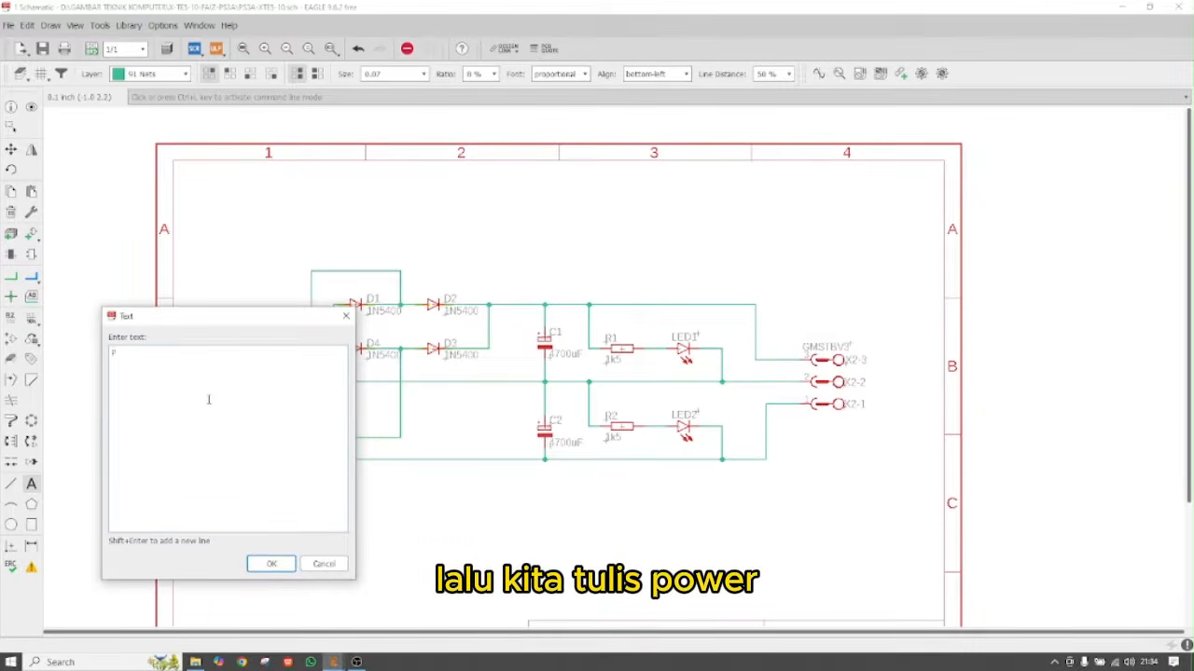
pyautogui.write('POWER SU')
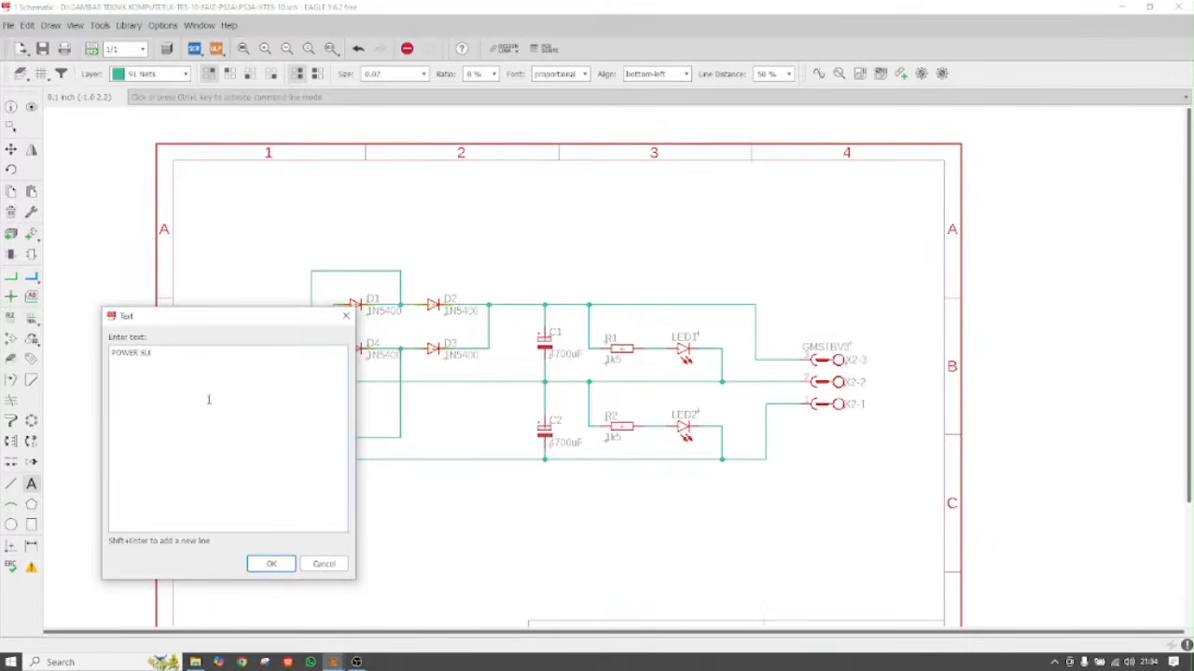
pyautogui.write('PPLY SIMETRIS 3A')
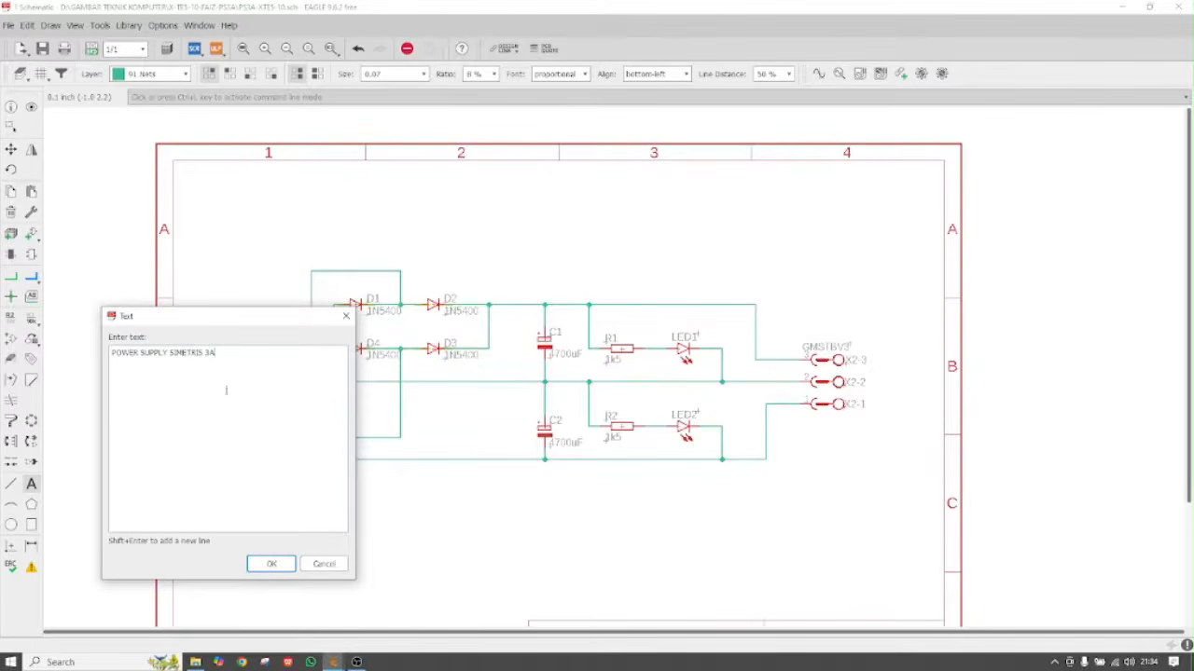
pyautogui.click(267, 564)
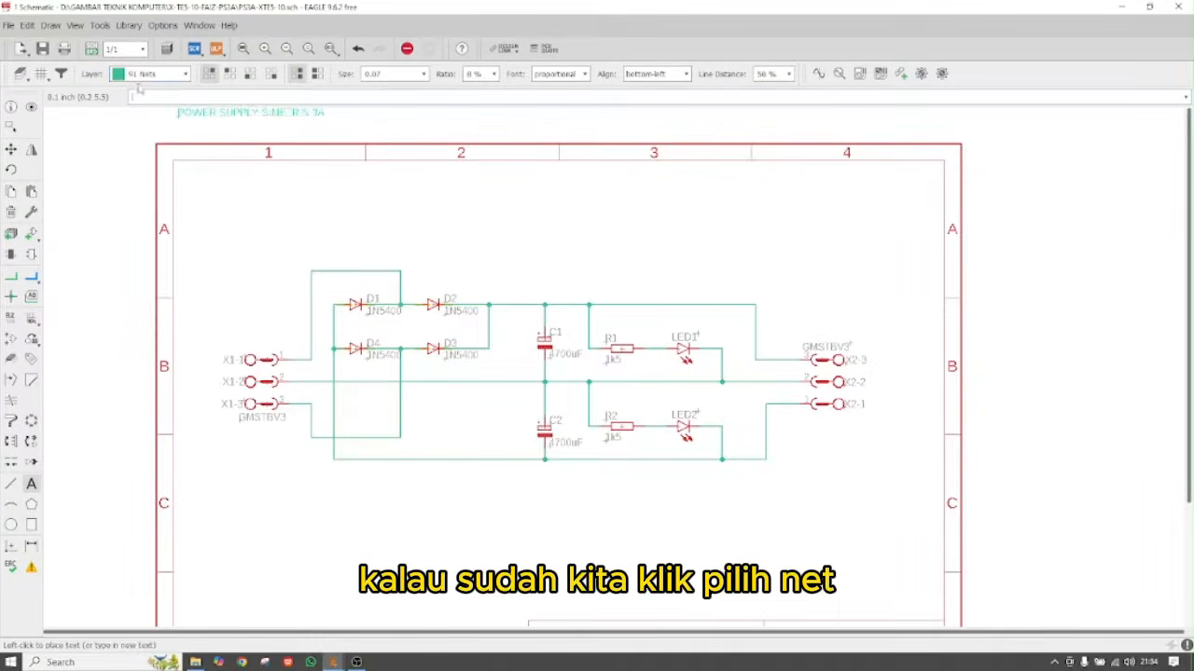
# Place the title above the circuit on layer 94 Symbols at text size 0.2
pyautogui.click(184, 74)
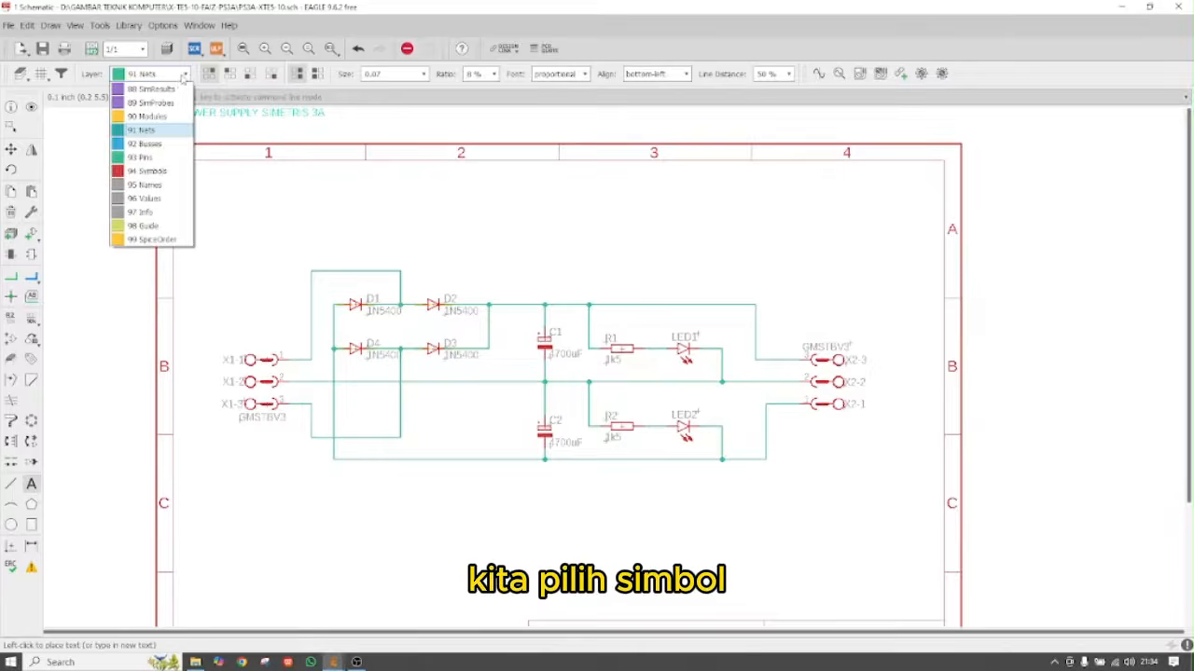
pyautogui.click(140, 172)
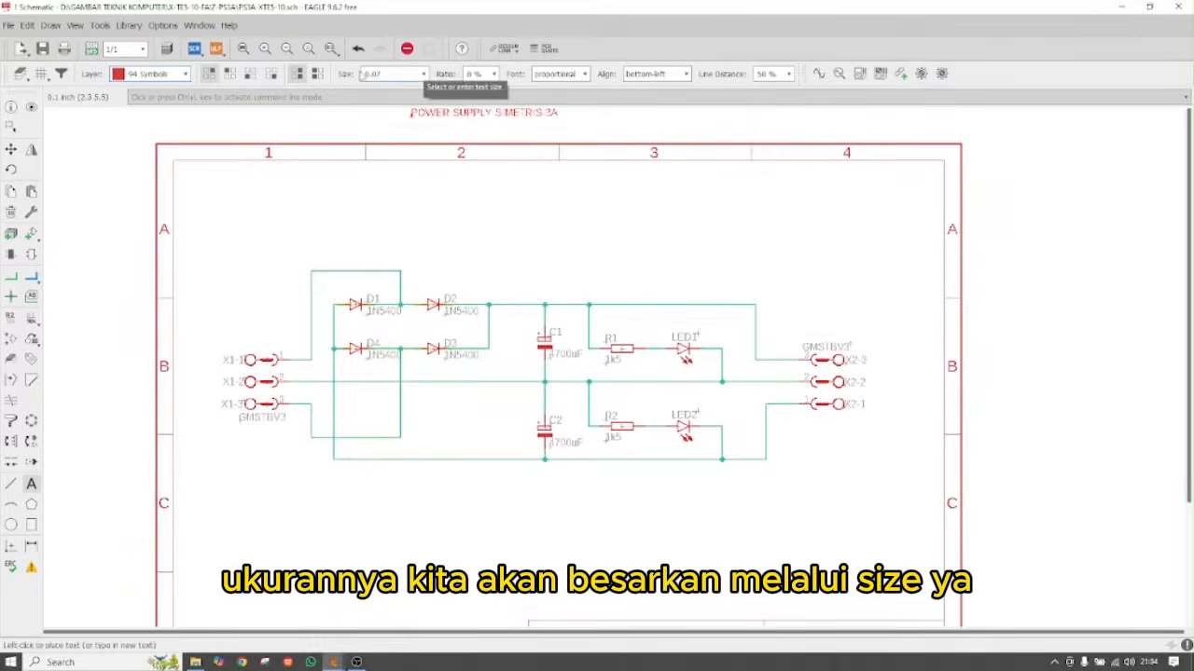
pyautogui.click(424, 73)
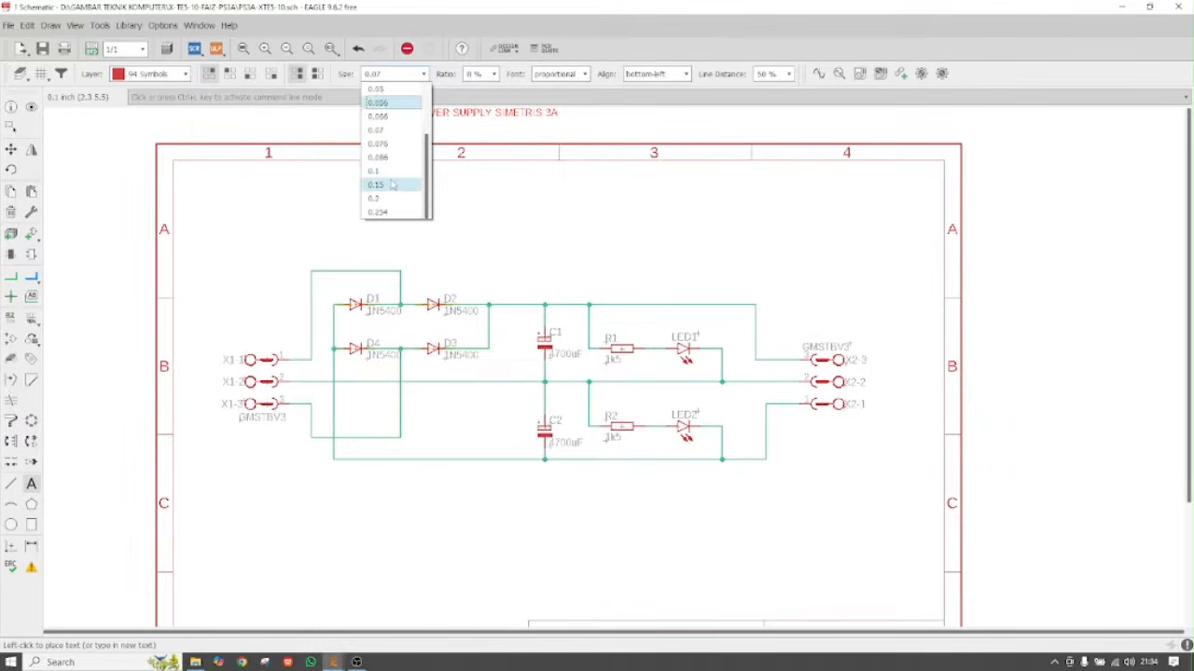
pyautogui.click(377, 212)
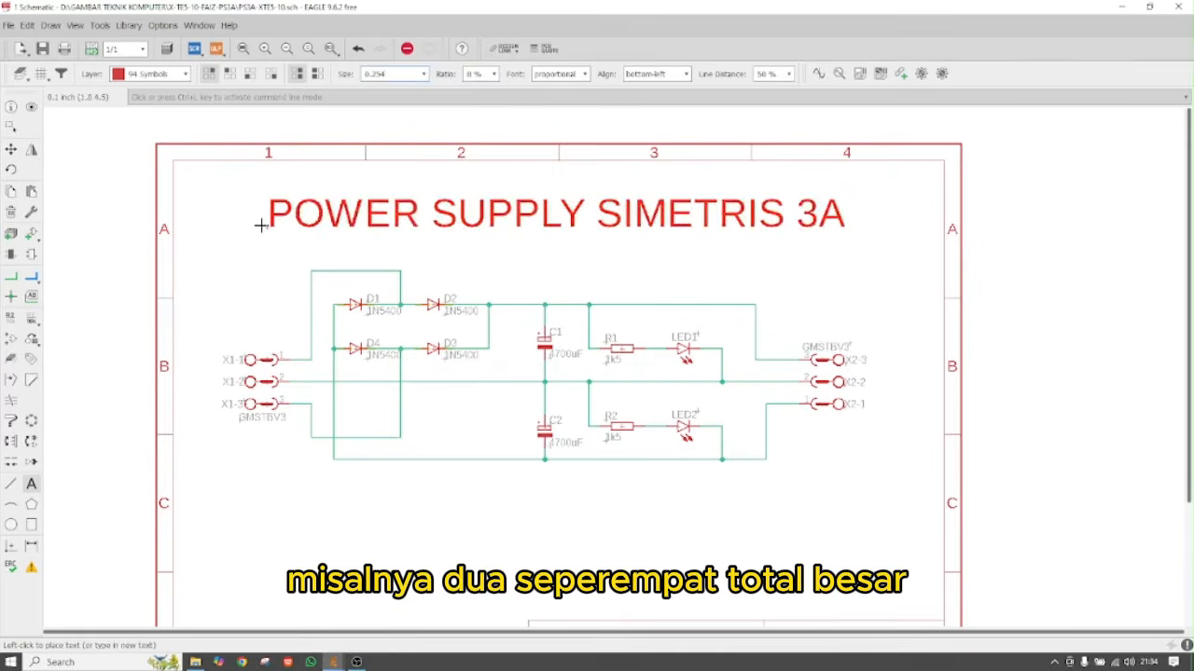
pyautogui.click(423, 74)
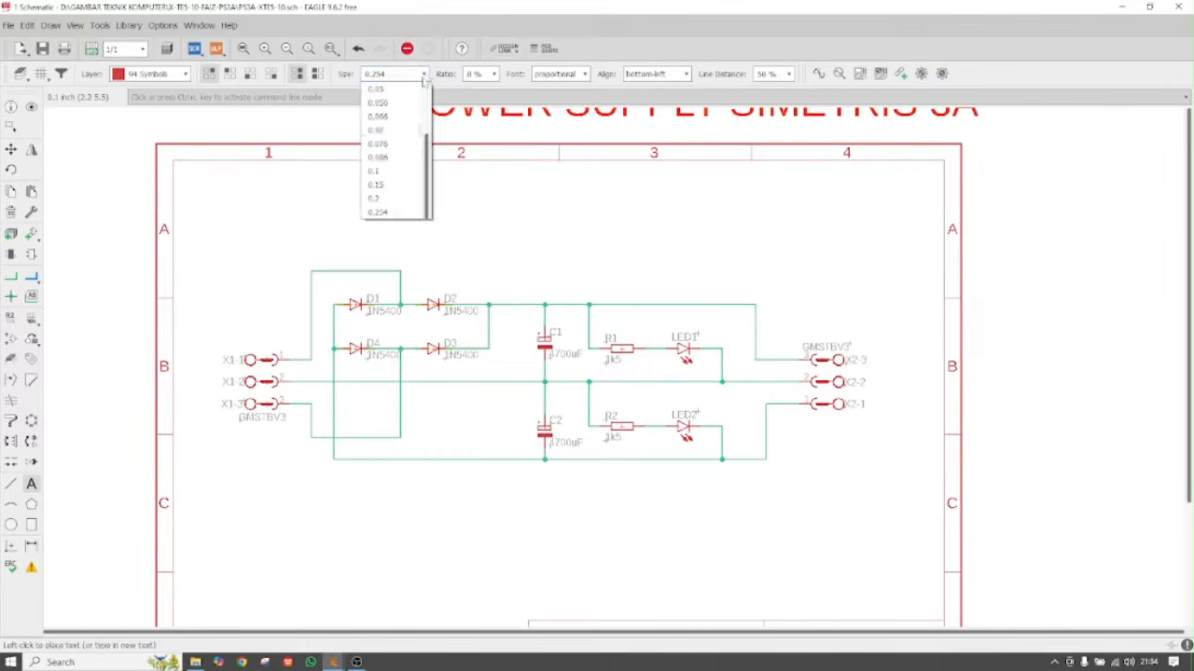
pyautogui.click(379, 198)
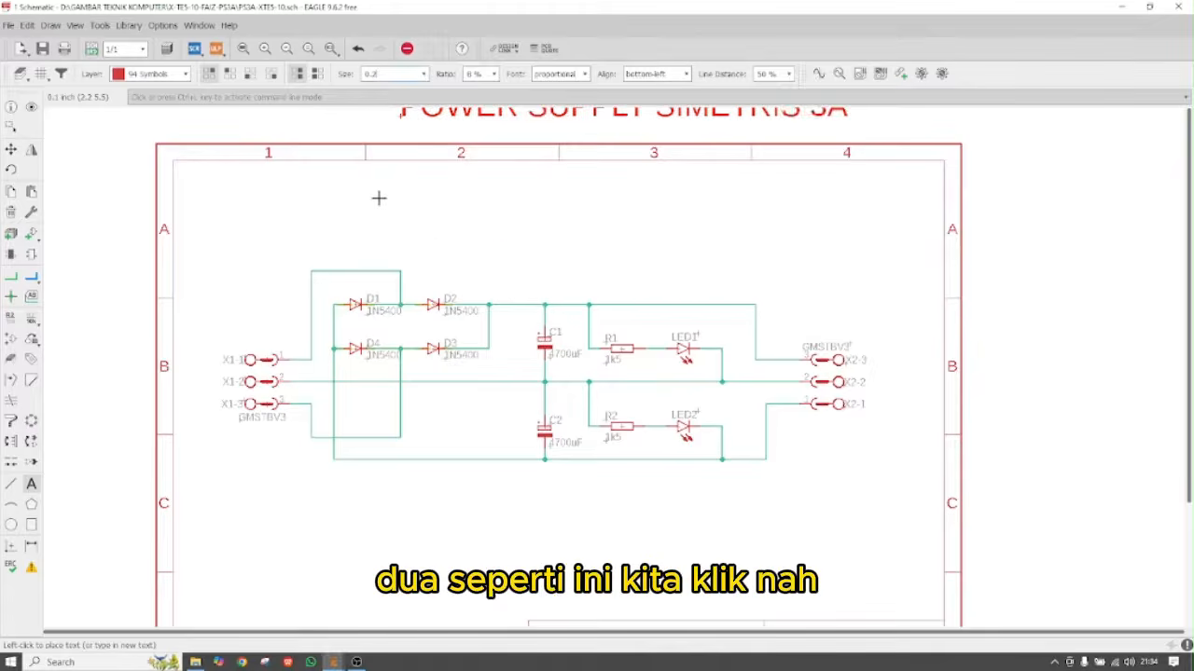
pyautogui.click(331, 238)
pyautogui.scroll(-3, 289, 233)
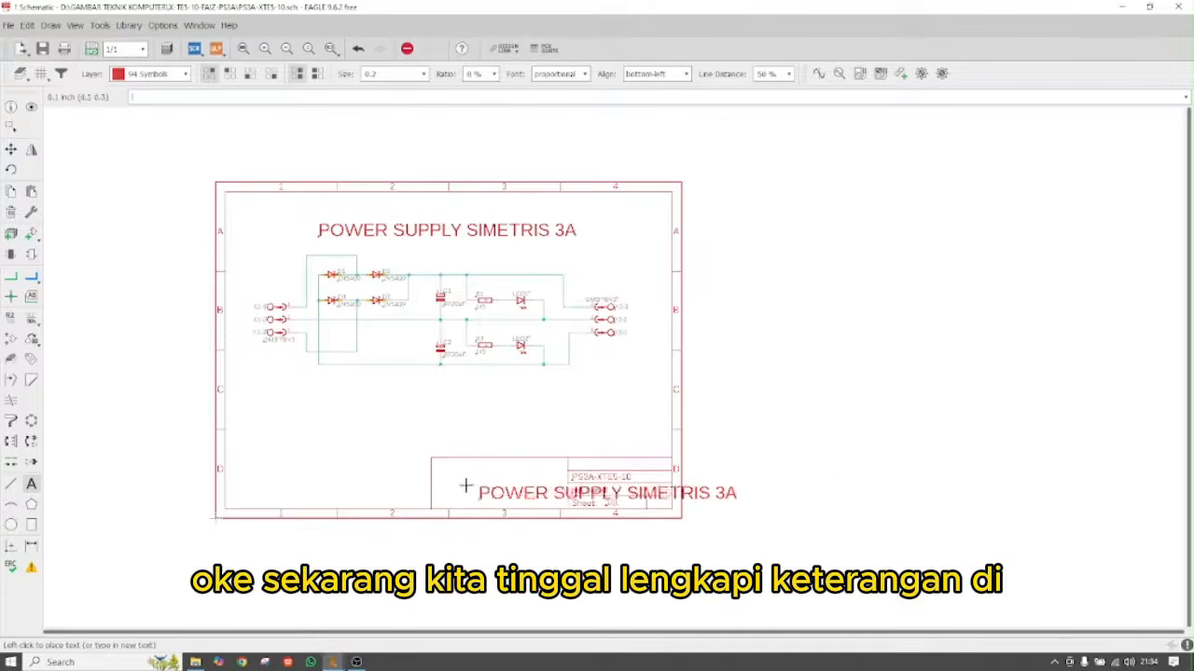
# Enter the two-line label text 'TEKNIK ELEKTRONIKA' / 'SMK NEGERI 2 KUDUS'
pyautogui.scroll(3, 457, 476)
pyautogui.scroll(-2, 308, 418)
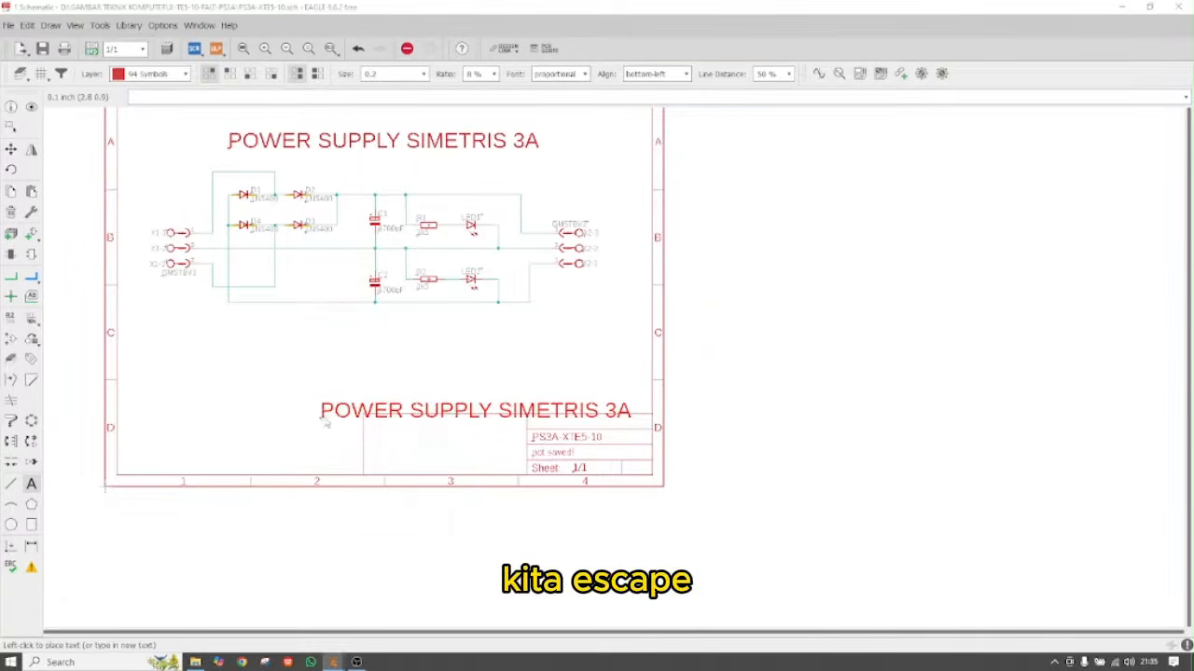
pyautogui.press('Escape')
pyautogui.write('T')
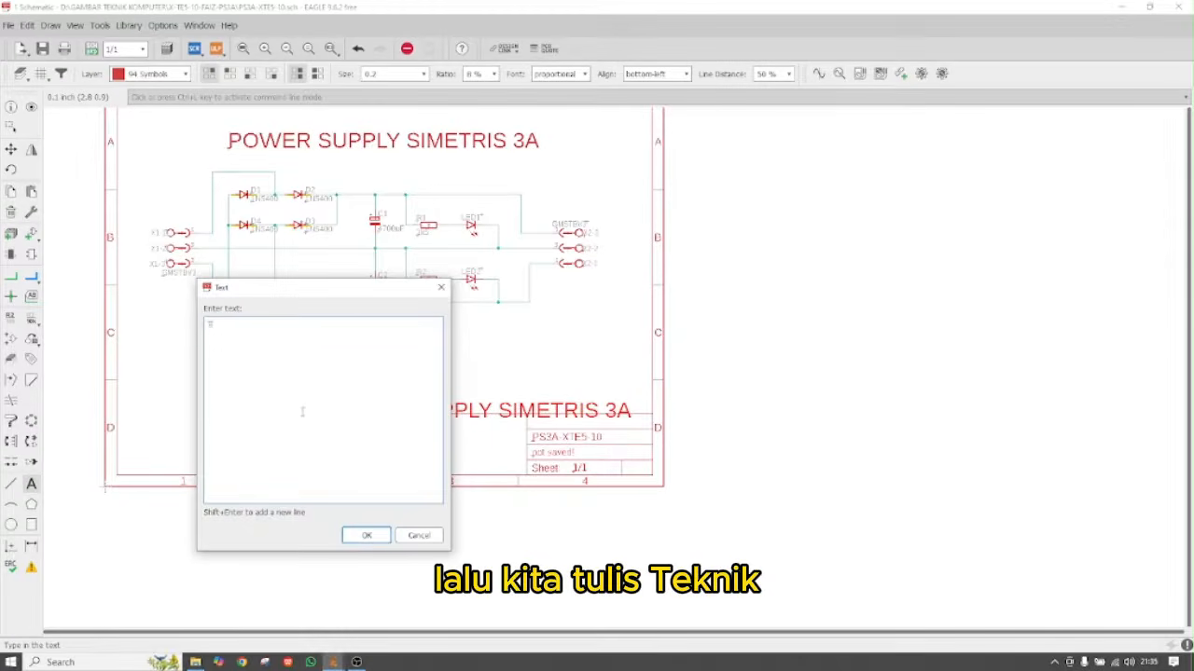
pyautogui.write('EKNIK E')
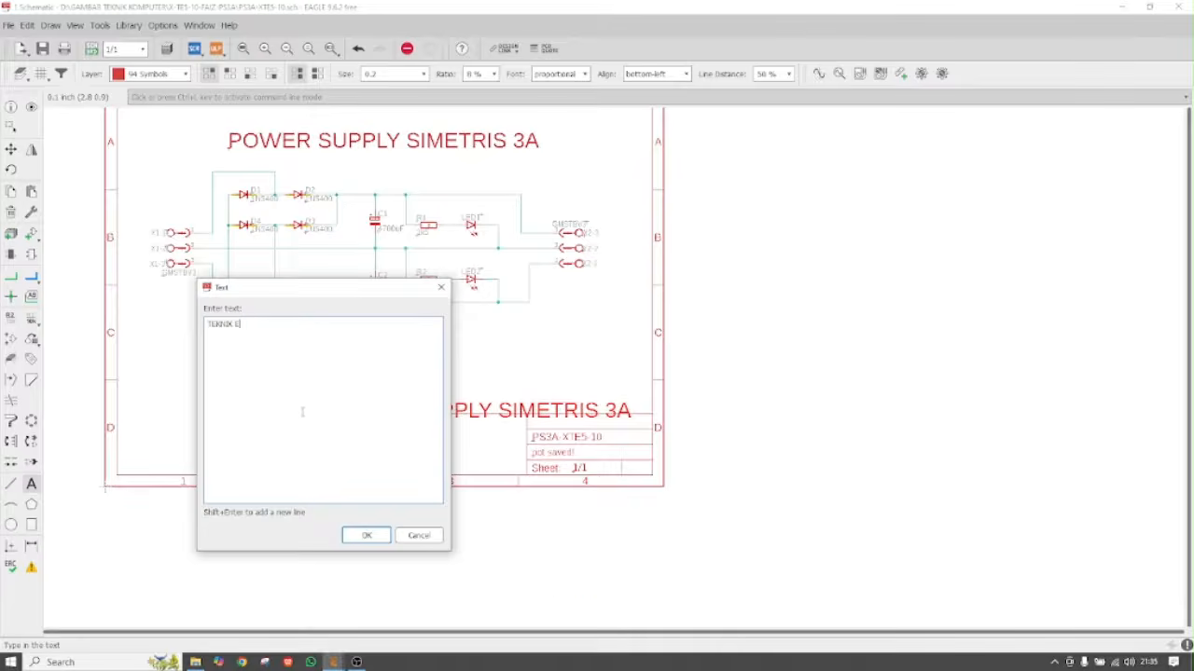
pyautogui.write('LEKTRONIK')
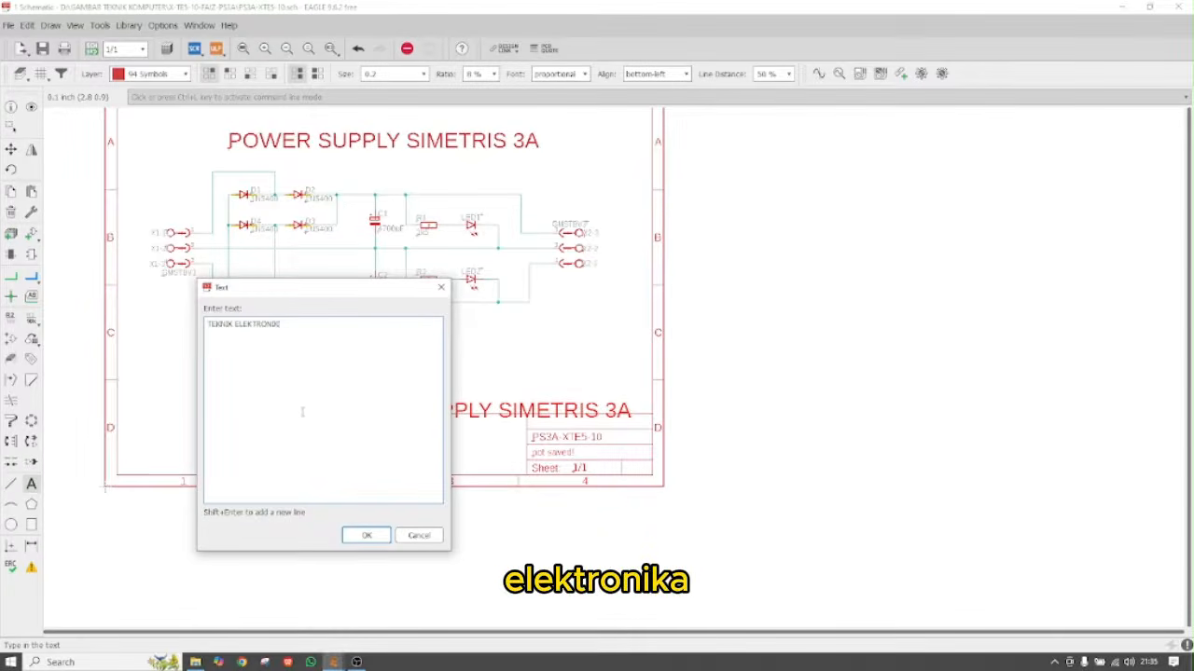
pyautogui.write('A')
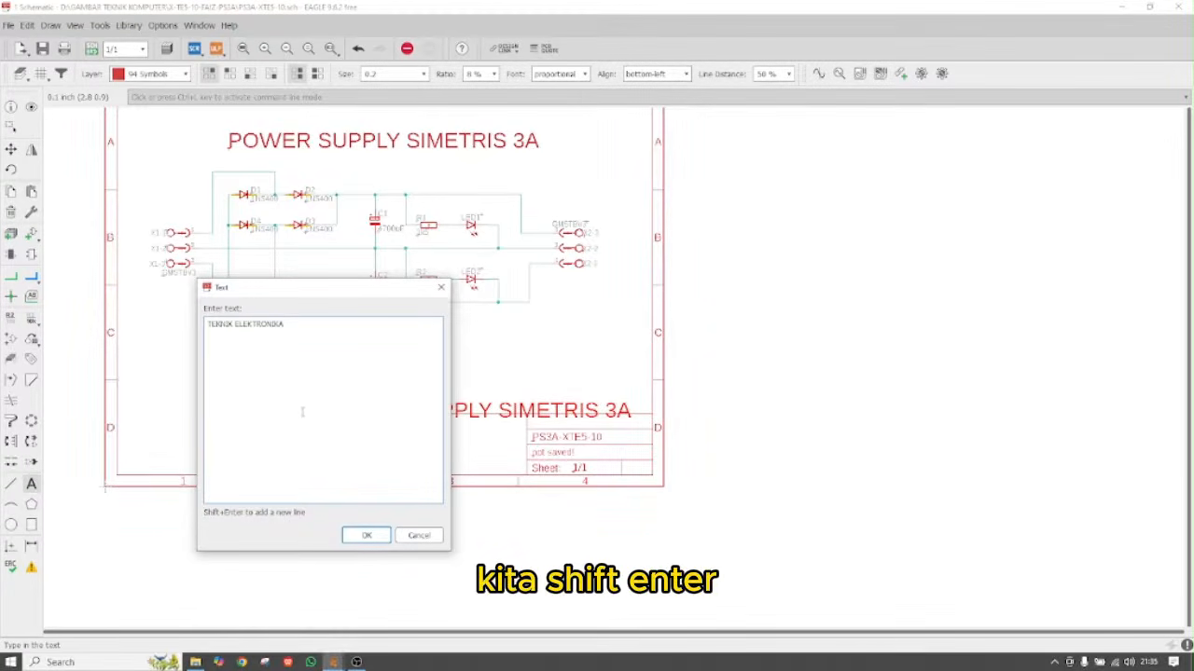
pyautogui.hotkey('shift', 'Return')
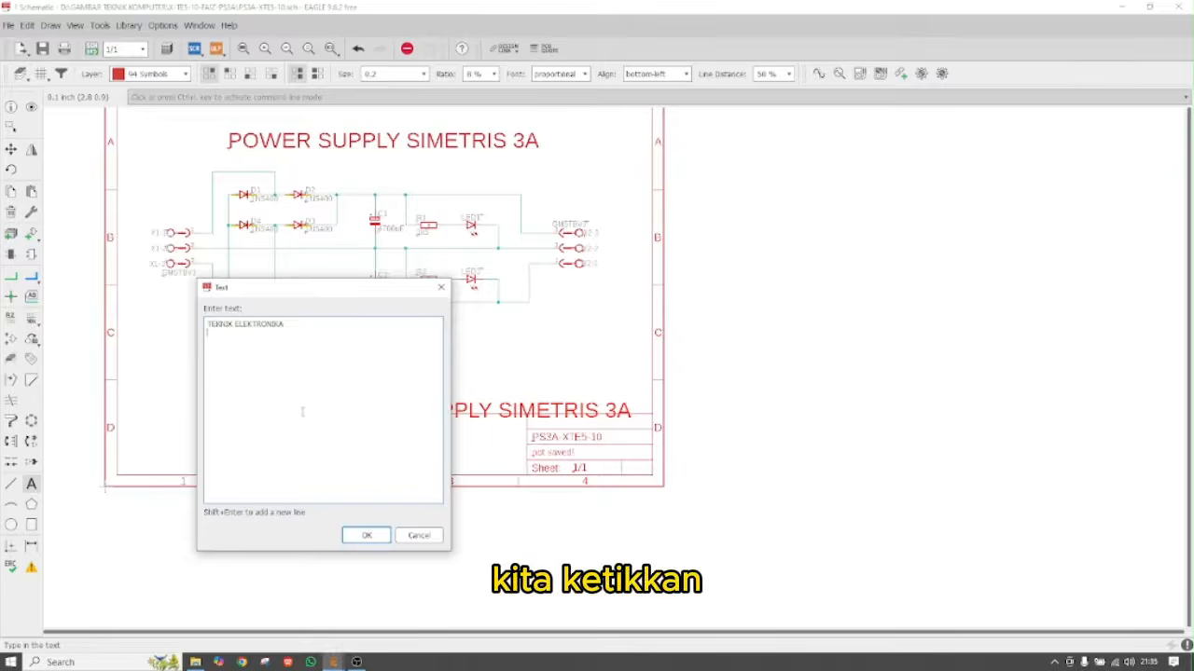
pyautogui.write('SMK NEGERI 2 KUDUS')
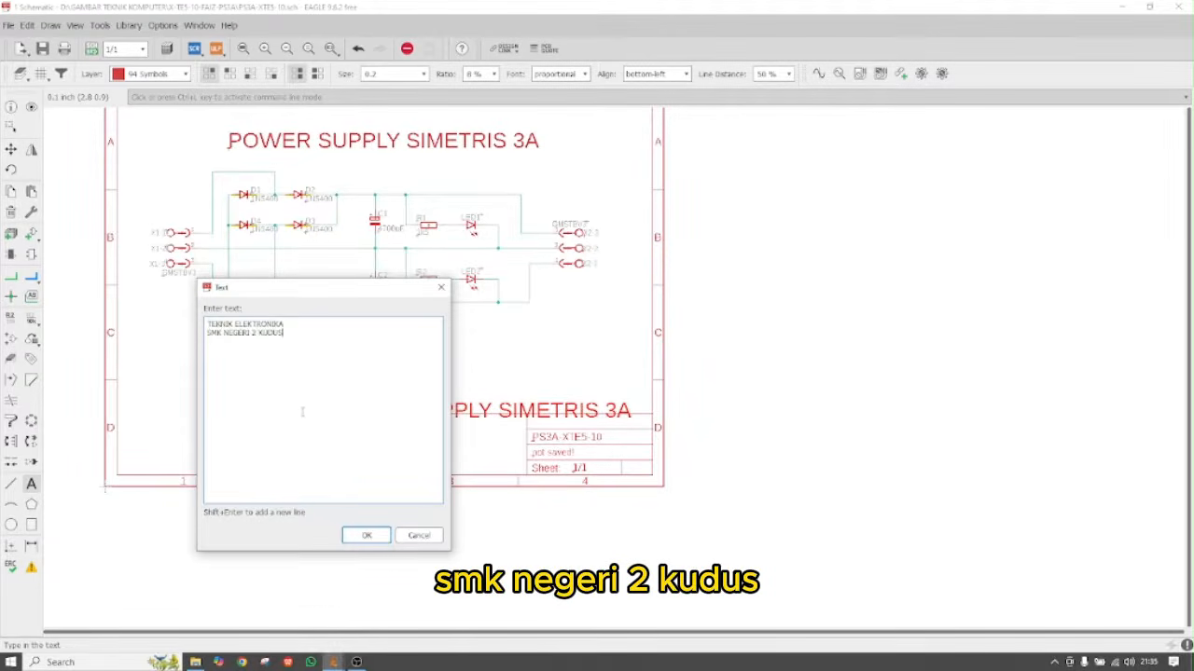
pyautogui.click(367, 535)
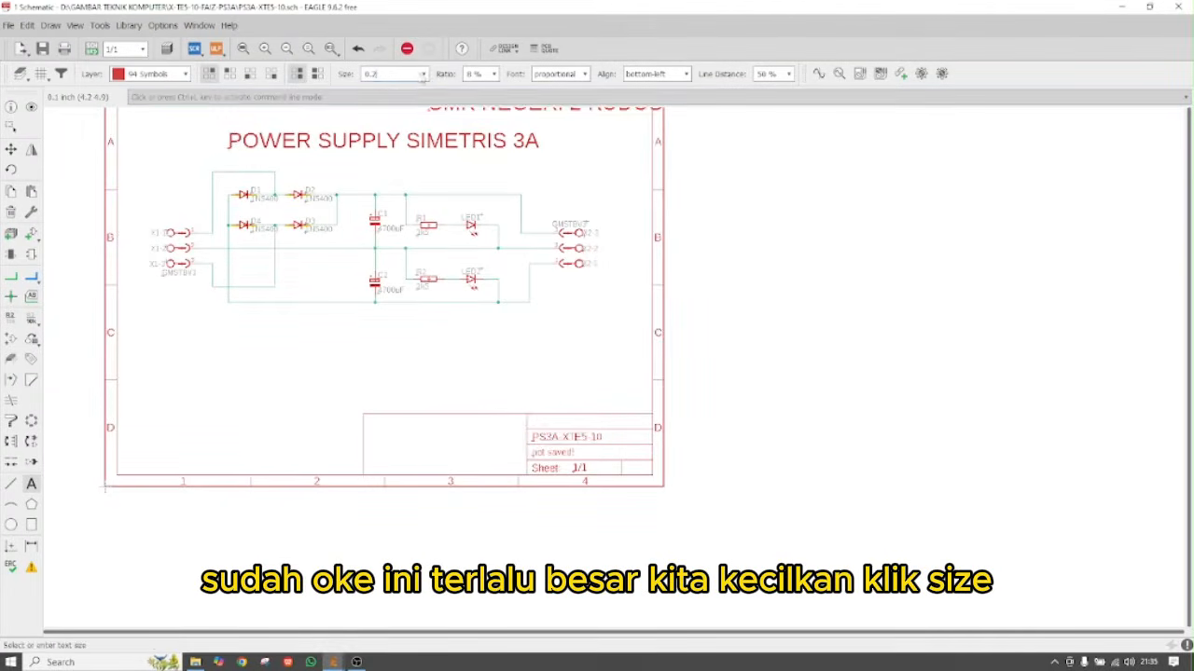
# Set the label to text size 0.1 and place it in the title block
pyautogui.click(423, 74)
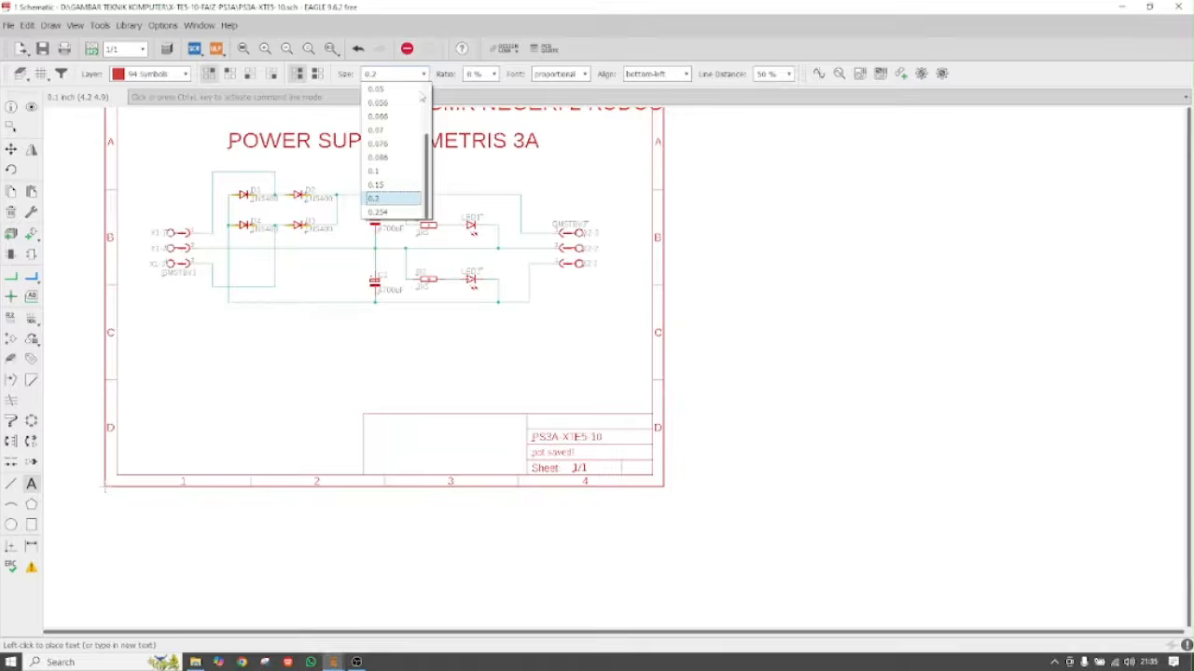
pyautogui.click(397, 173)
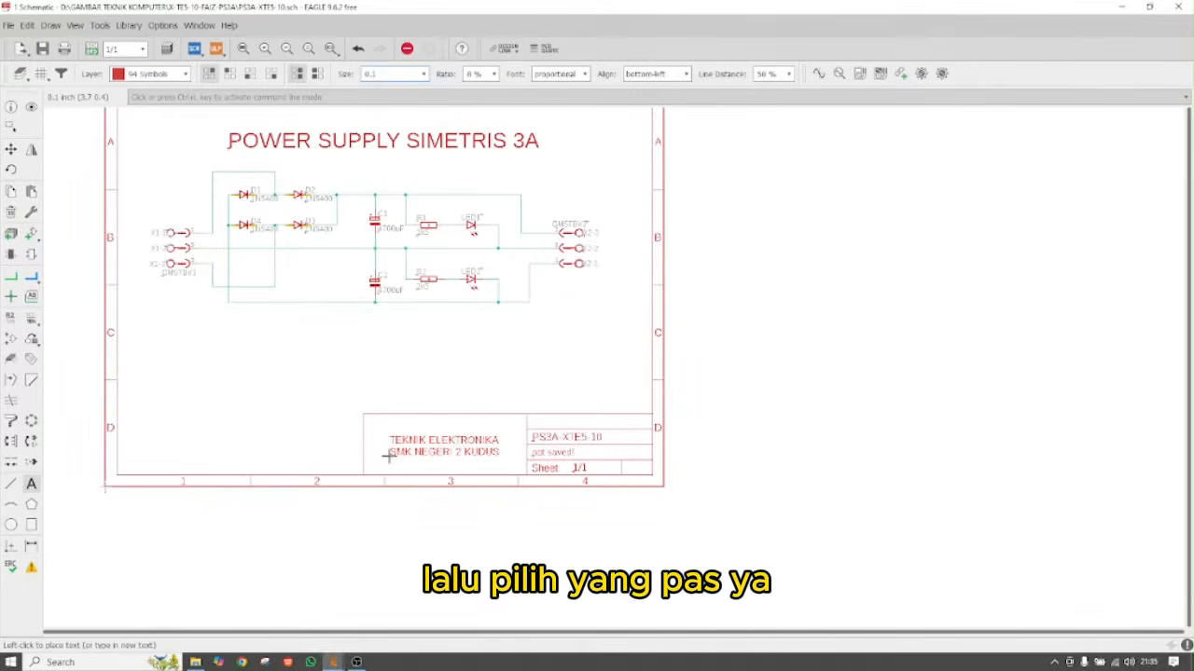
pyautogui.click(388, 455)
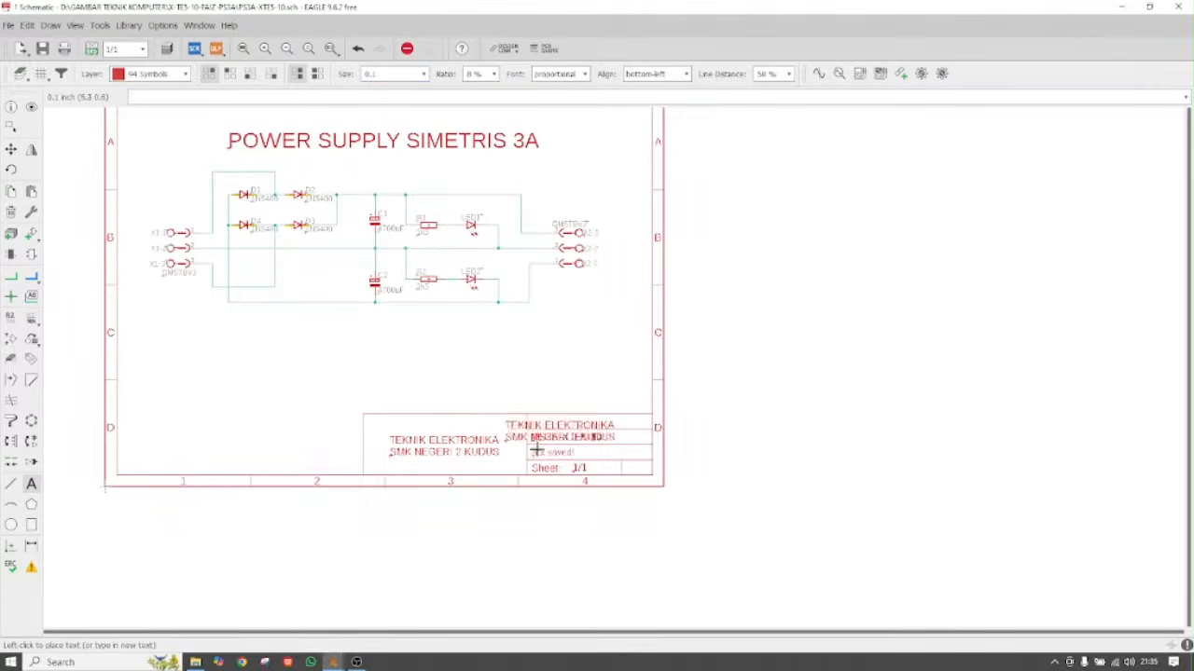
pyautogui.scroll(5, 536, 450)
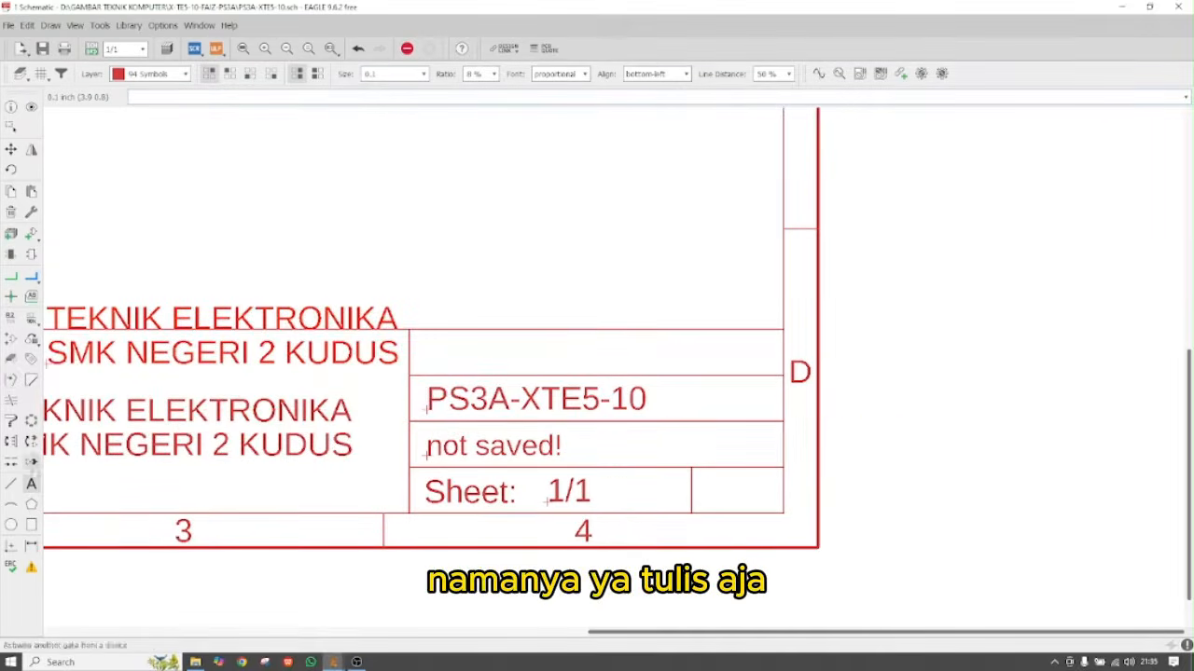
# Add the text 'PS 3A' in the title block's name row
pyautogui.click(31, 484)
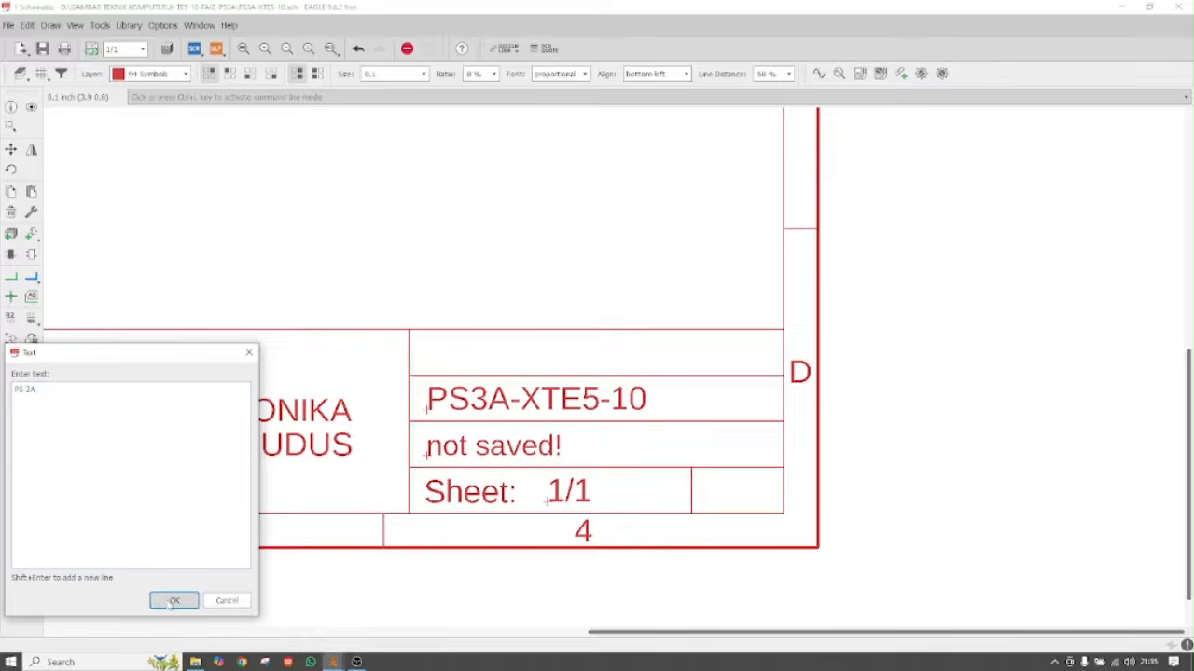
pyautogui.click(173, 601)
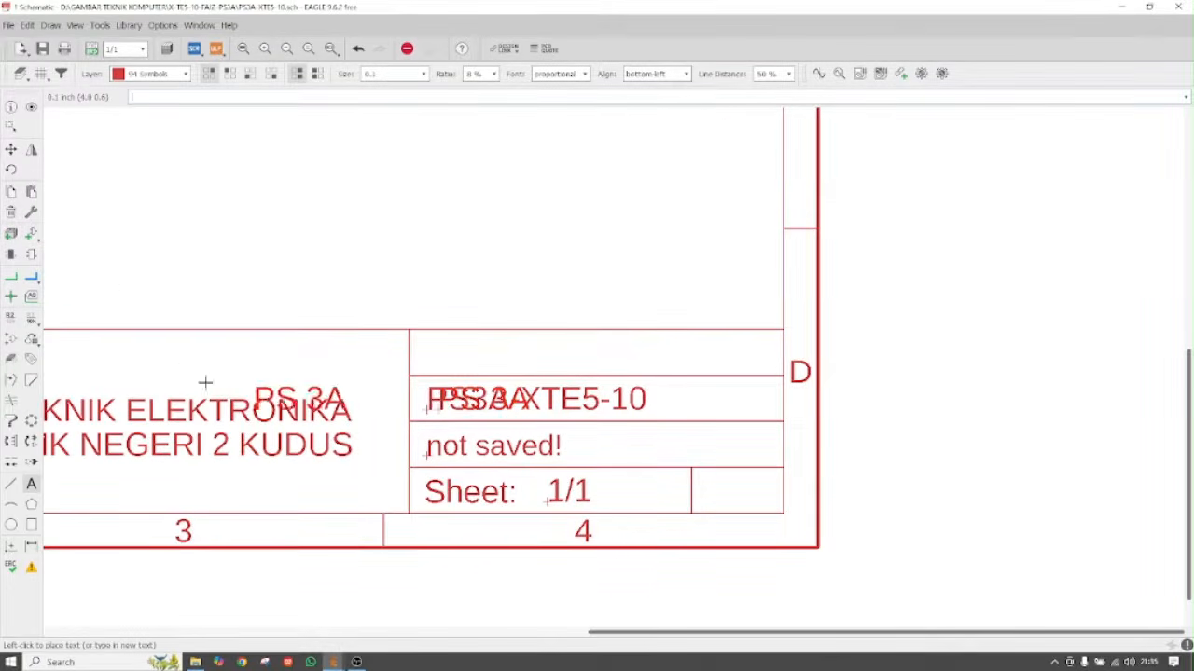
pyautogui.click(71, 247)
pyautogui.click(10, 150)
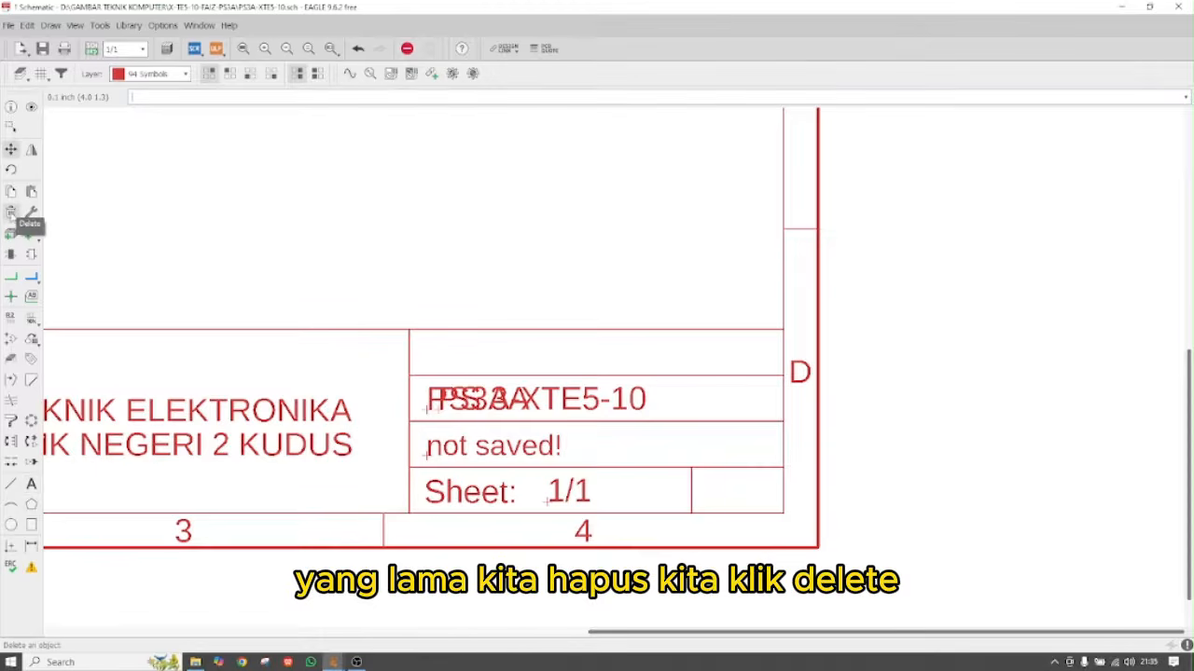
# Delete the old PS3A-XTE5-10 name and the 'not saved!' text
pyautogui.click(10, 212)
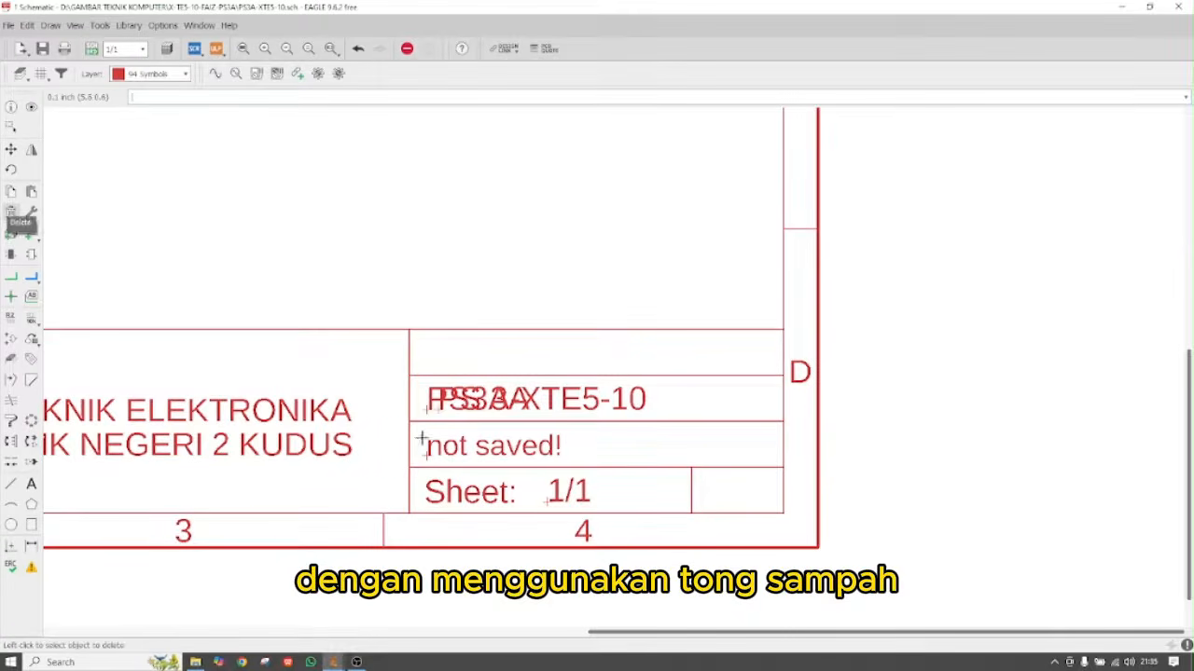
pyautogui.click(425, 408)
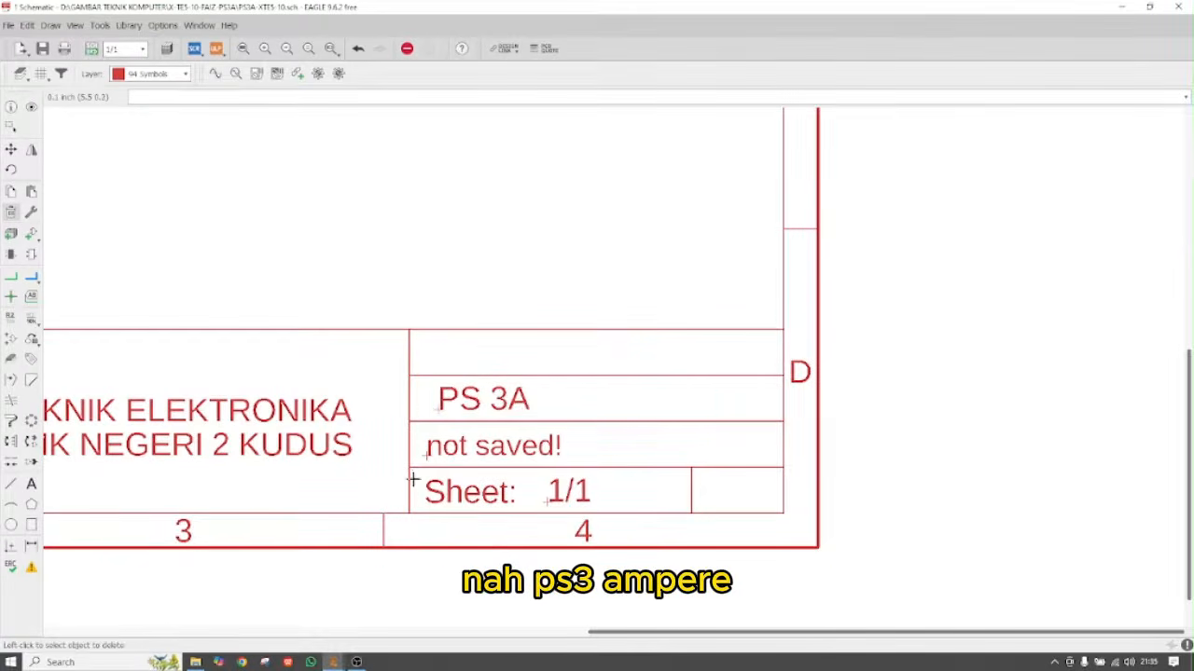
pyautogui.click(31, 484)
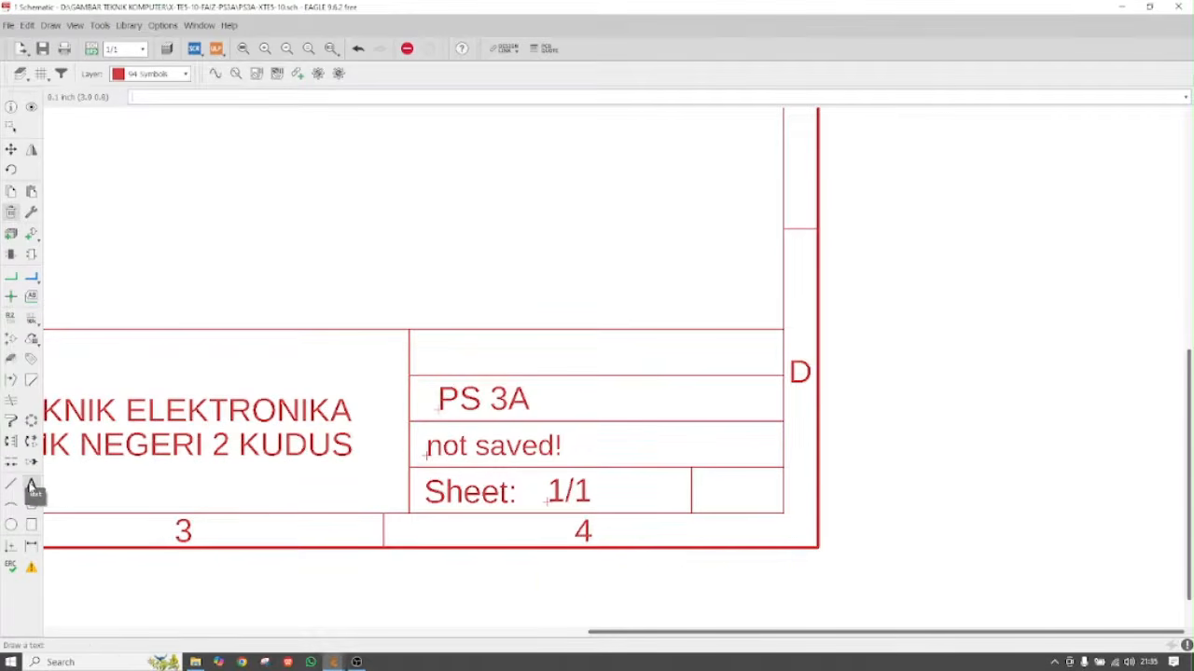
pyautogui.click(427, 454)
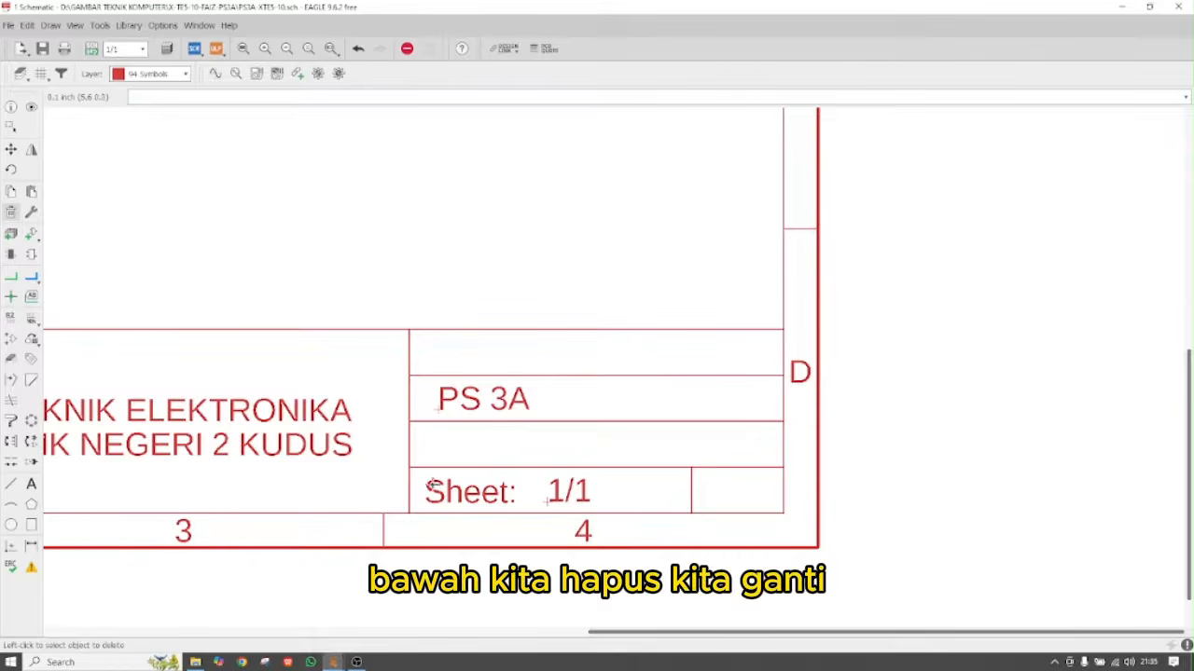
pyautogui.click(31, 484)
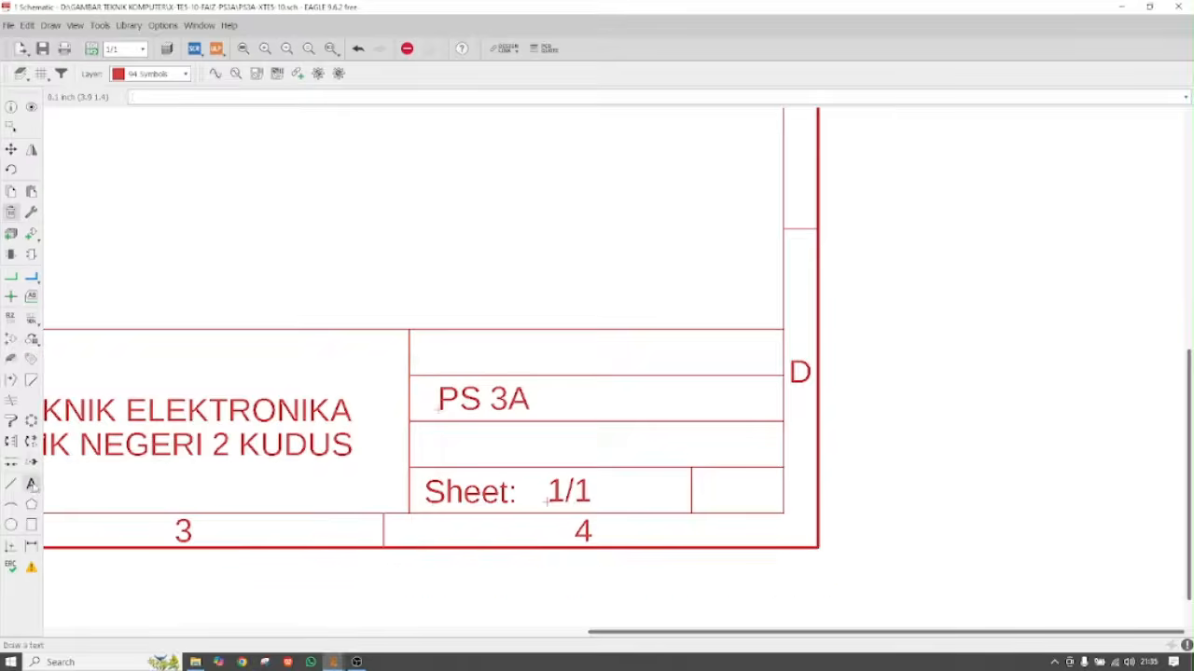
pyautogui.click(30, 484)
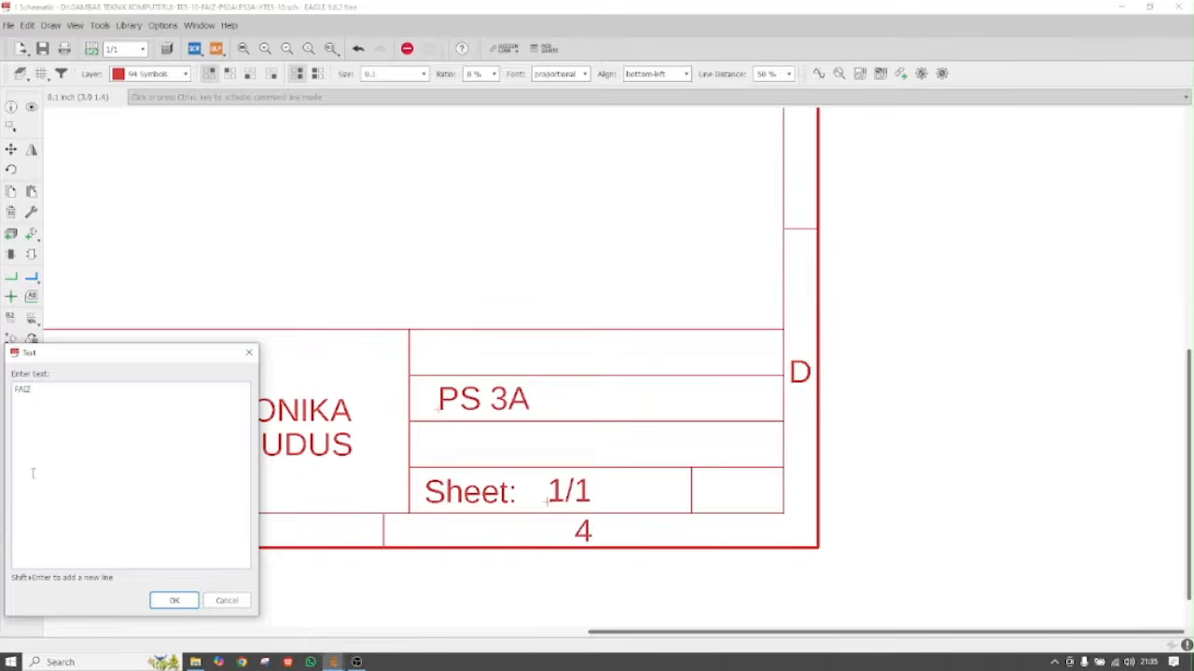
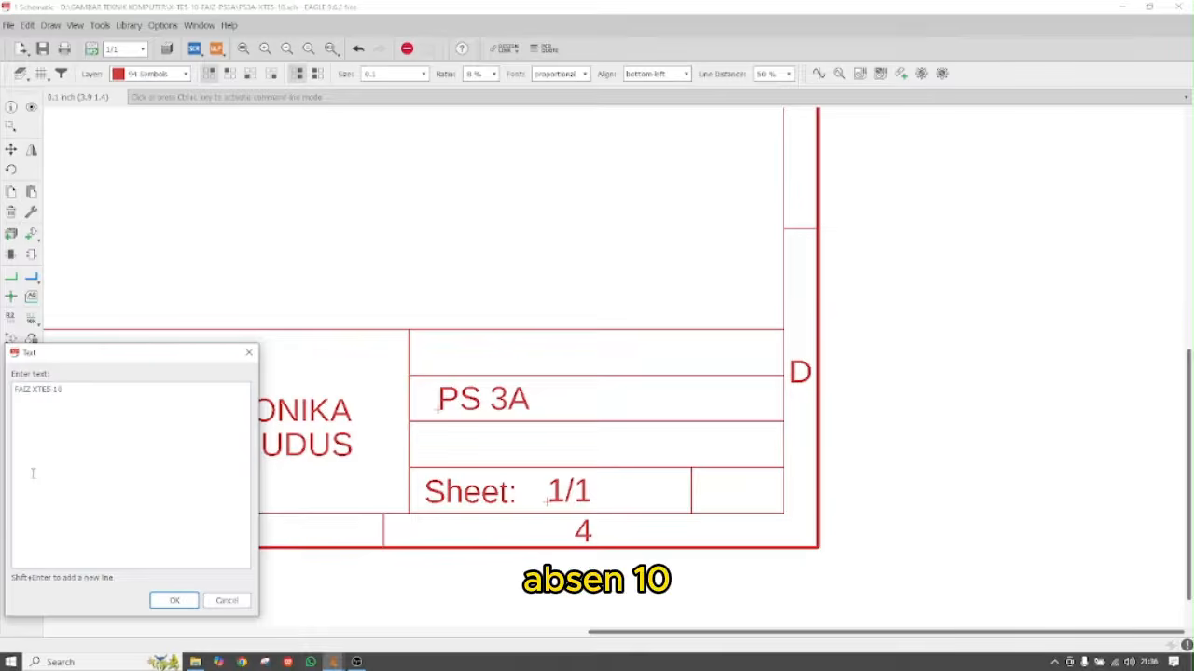
# Place the author's name and class code in the title block row above Sheet
pyautogui.click(174, 601)
pyautogui.click(438, 457)
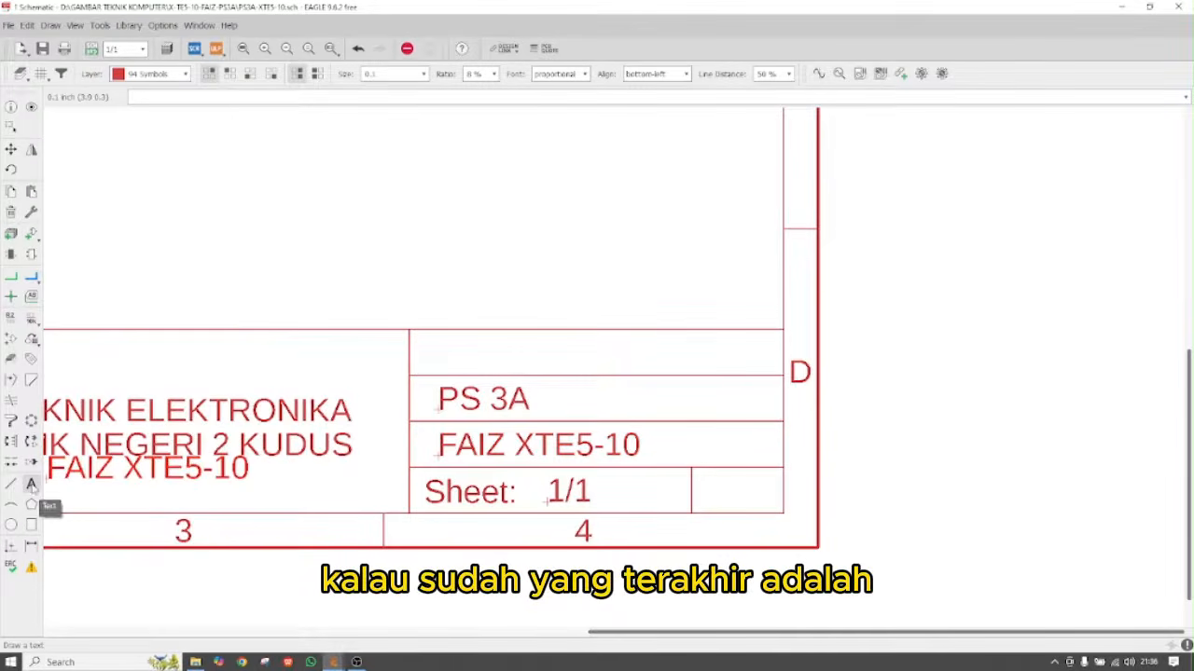
pyautogui.press('Escape')
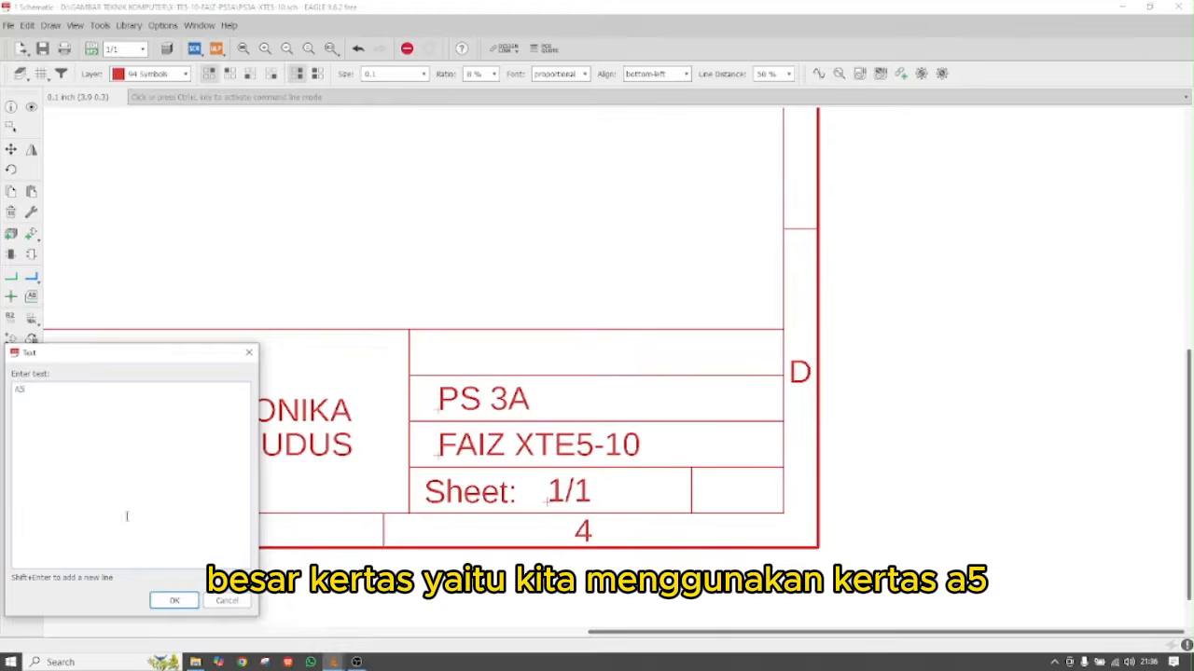
# Place 'A5' as the paper size beside the sheet number 1/1
pyautogui.click(174, 601)
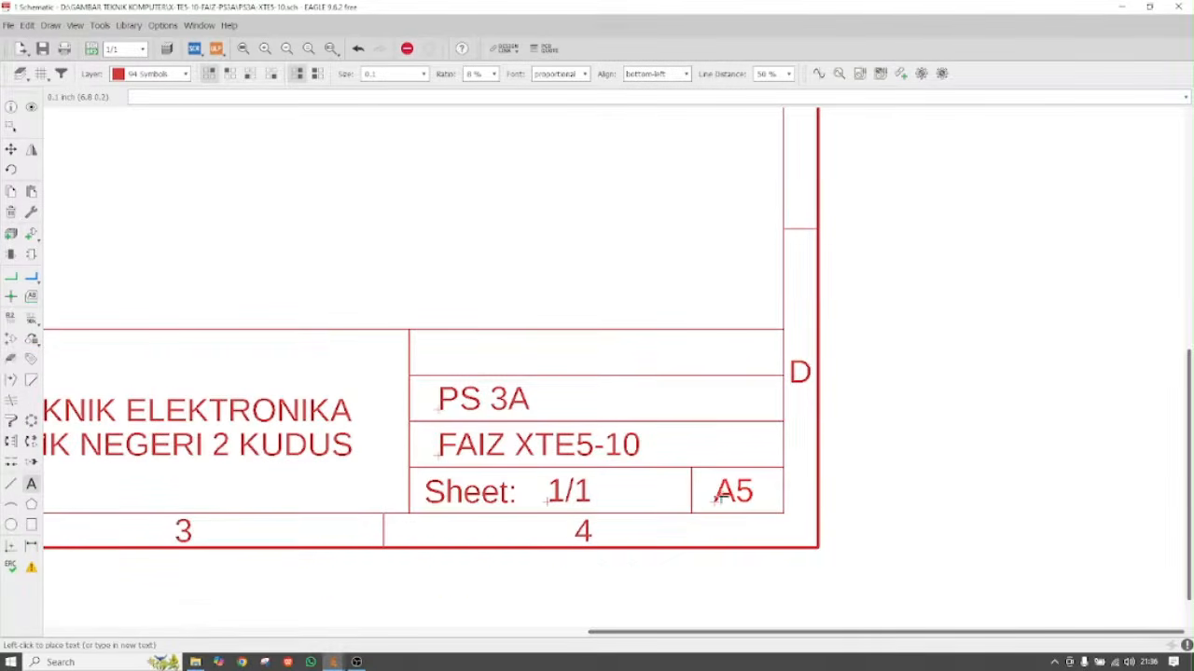
pyautogui.click(715, 503)
pyautogui.scroll(-5, 788, 480)
pyautogui.press('Escape')
pyautogui.scroll(3, 398, 314)
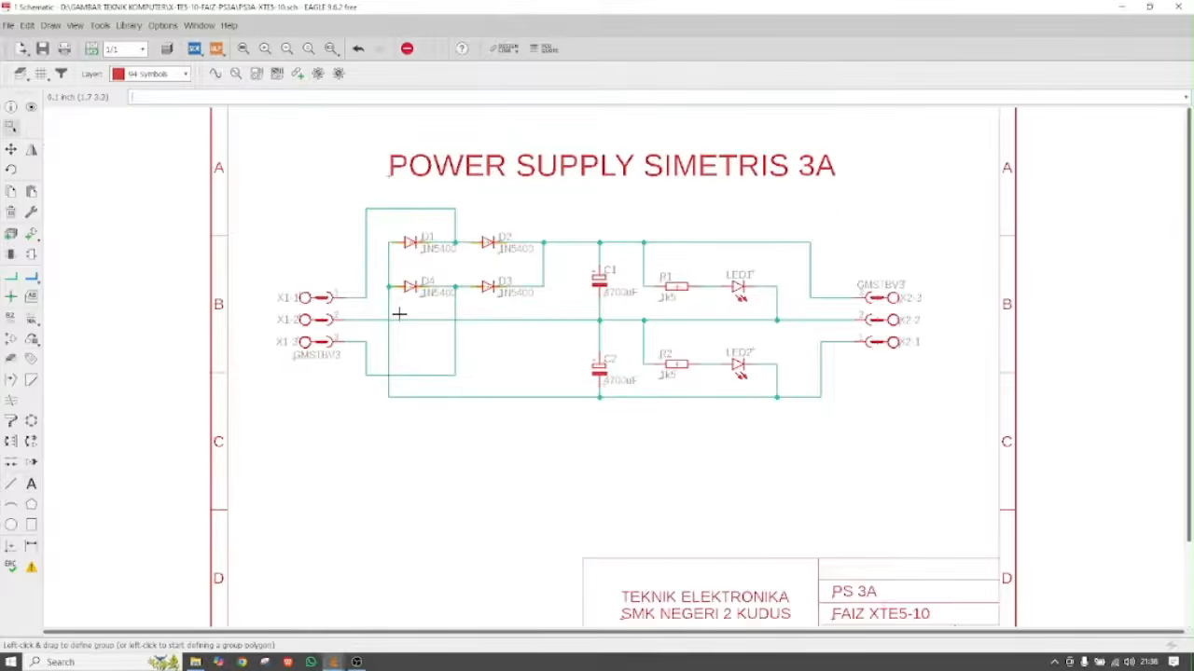
pyautogui.scroll(-2, 353, 349)
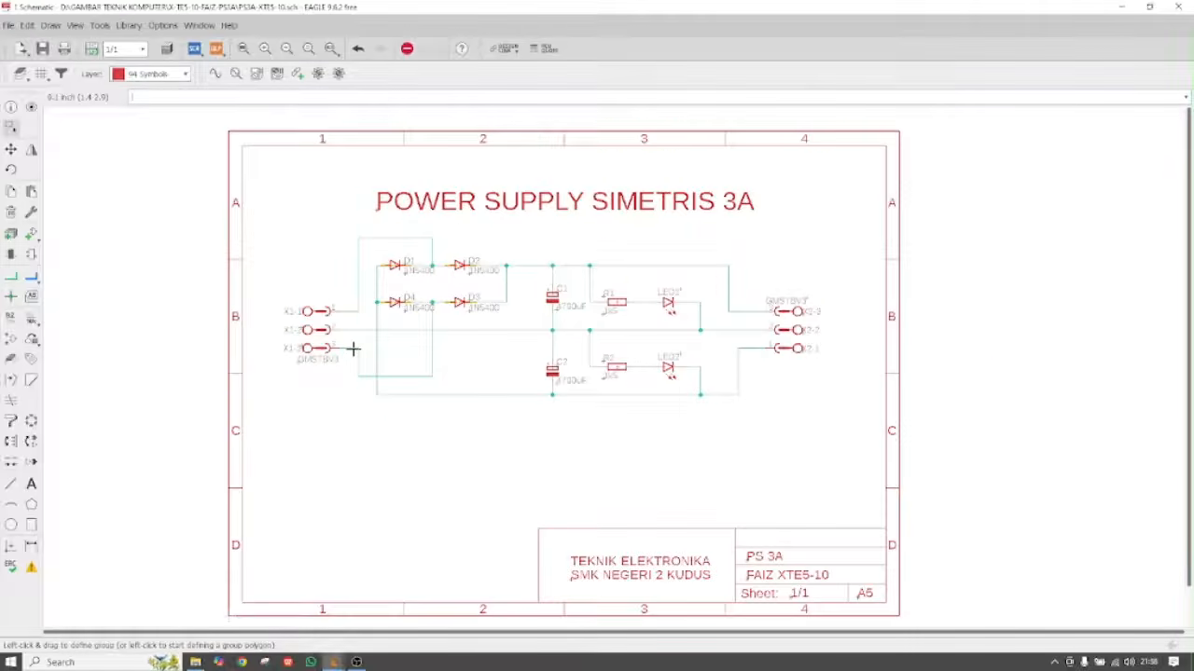
pyautogui.scroll(3, 360, 304)
# Move the X1-1, X1-2 and X1-3 labels onto the X1 connector symbol
pyautogui.click(10, 149)
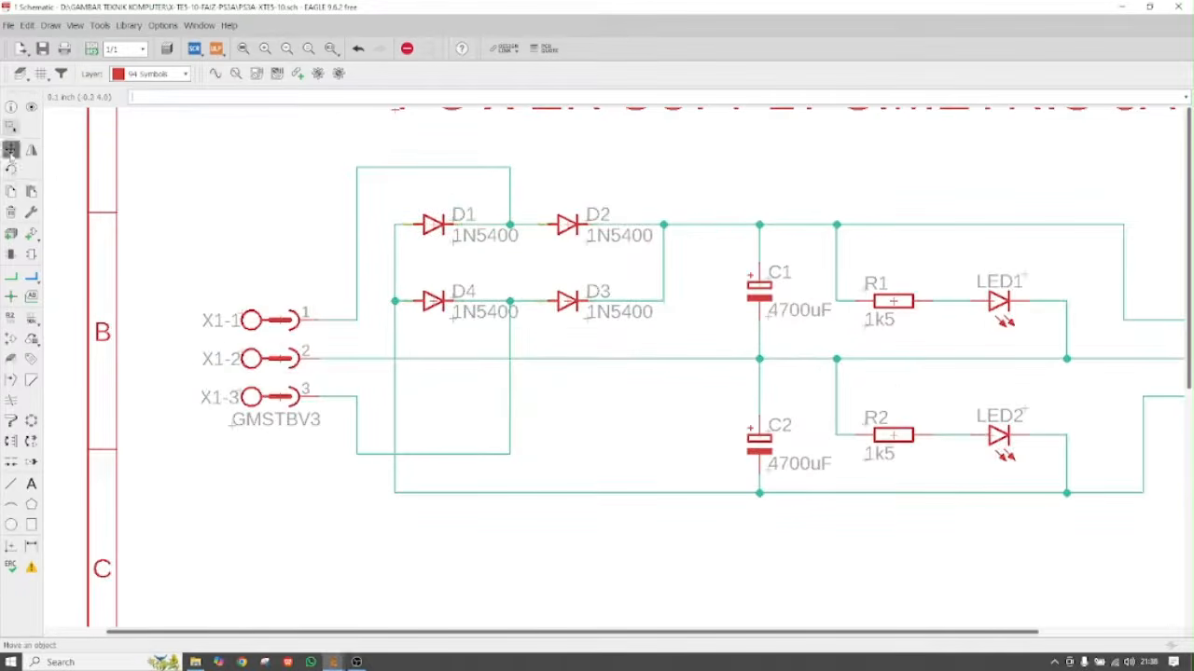
pyautogui.click(279, 300)
pyautogui.click(240, 358)
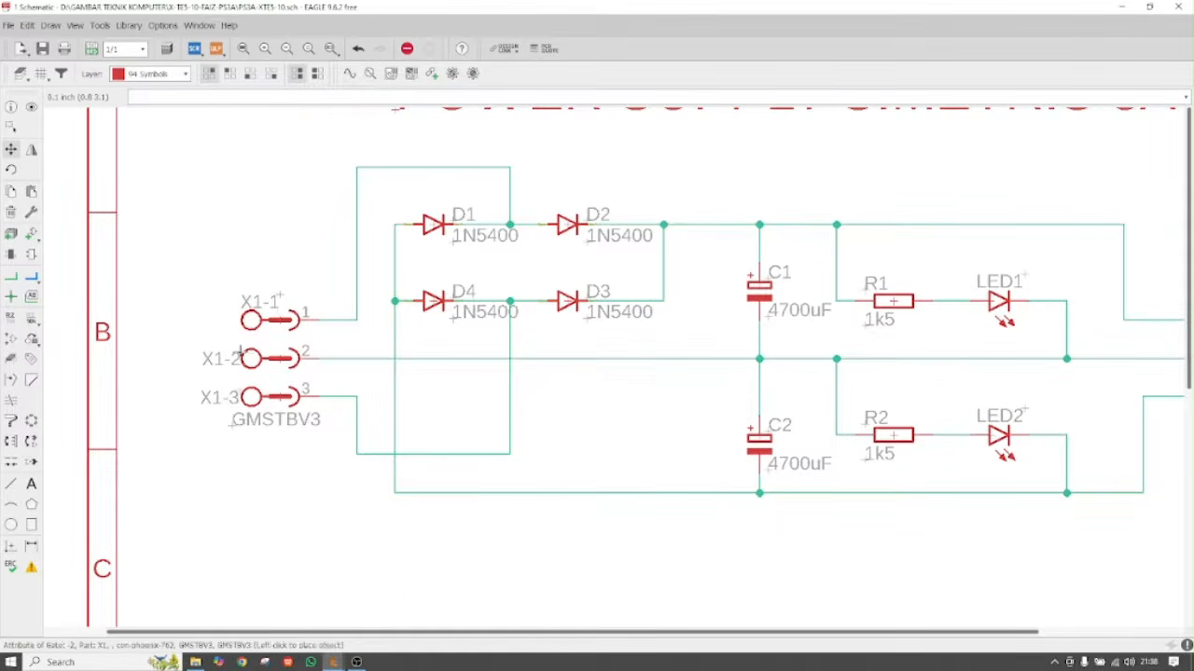
pyautogui.click(277, 350)
pyautogui.click(277, 297)
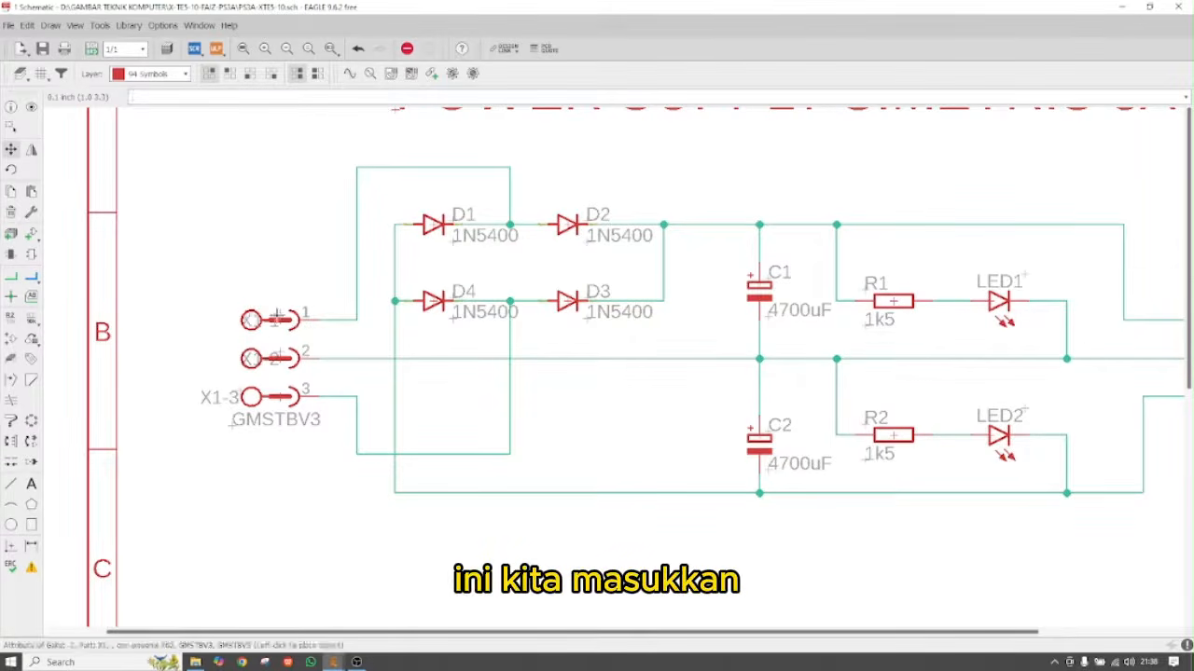
pyautogui.click(277, 316)
pyautogui.click(240, 393)
pyautogui.click(277, 399)
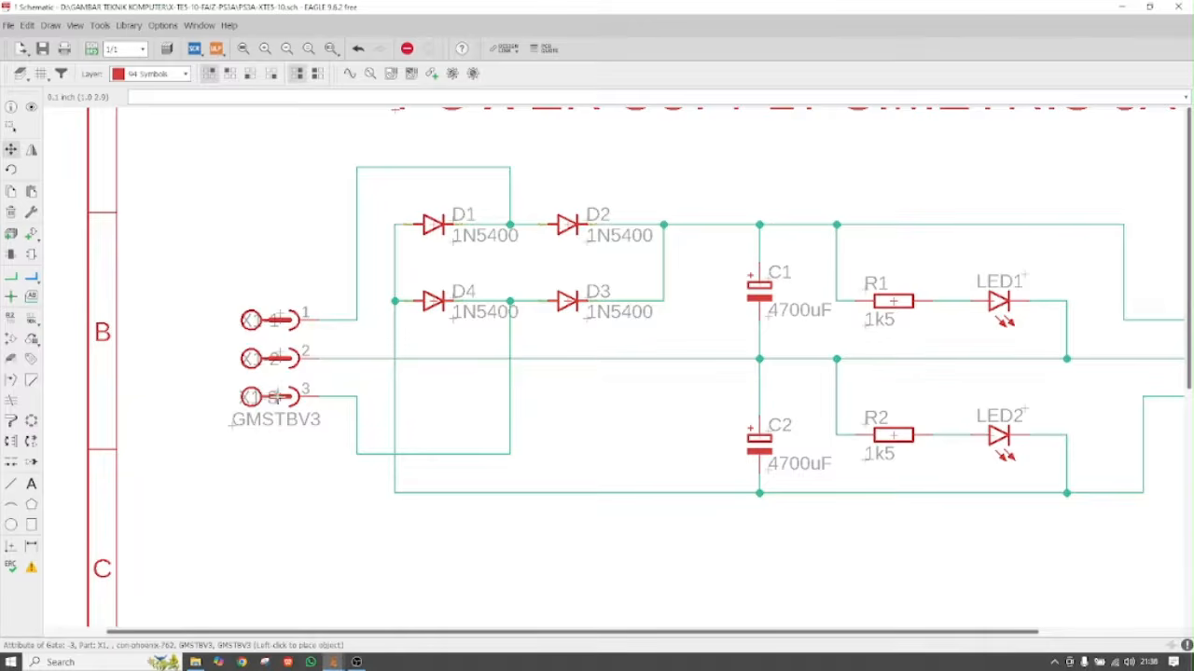
pyautogui.scroll(-2, 133, 346)
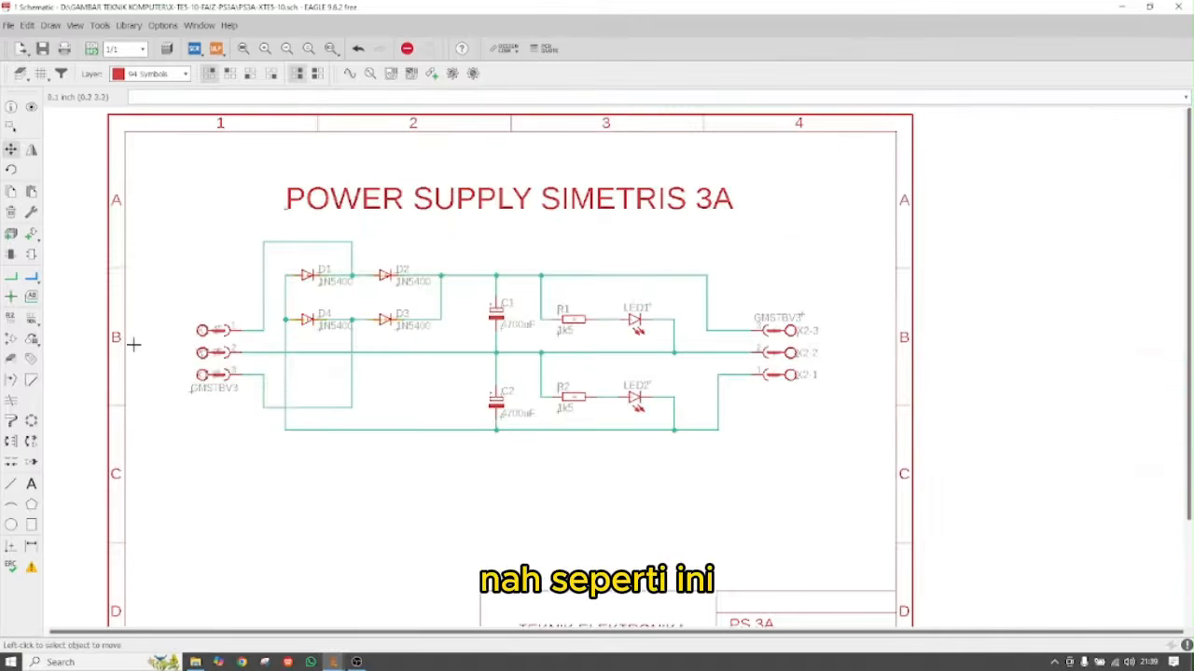
# Move the X2-3, X2-2 and X2-1 labels onto the X2 connector symbol
pyautogui.click(800, 337)
pyautogui.click(778, 333)
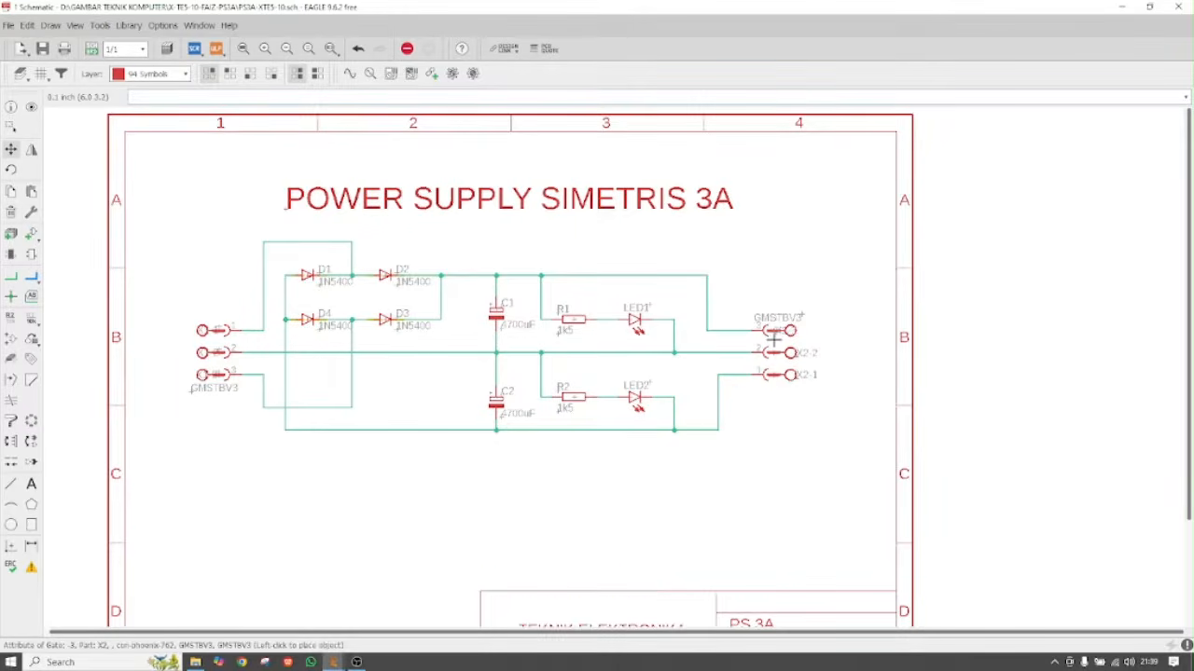
pyautogui.click(797, 354)
pyautogui.click(779, 355)
pyautogui.click(793, 376)
pyautogui.click(779, 375)
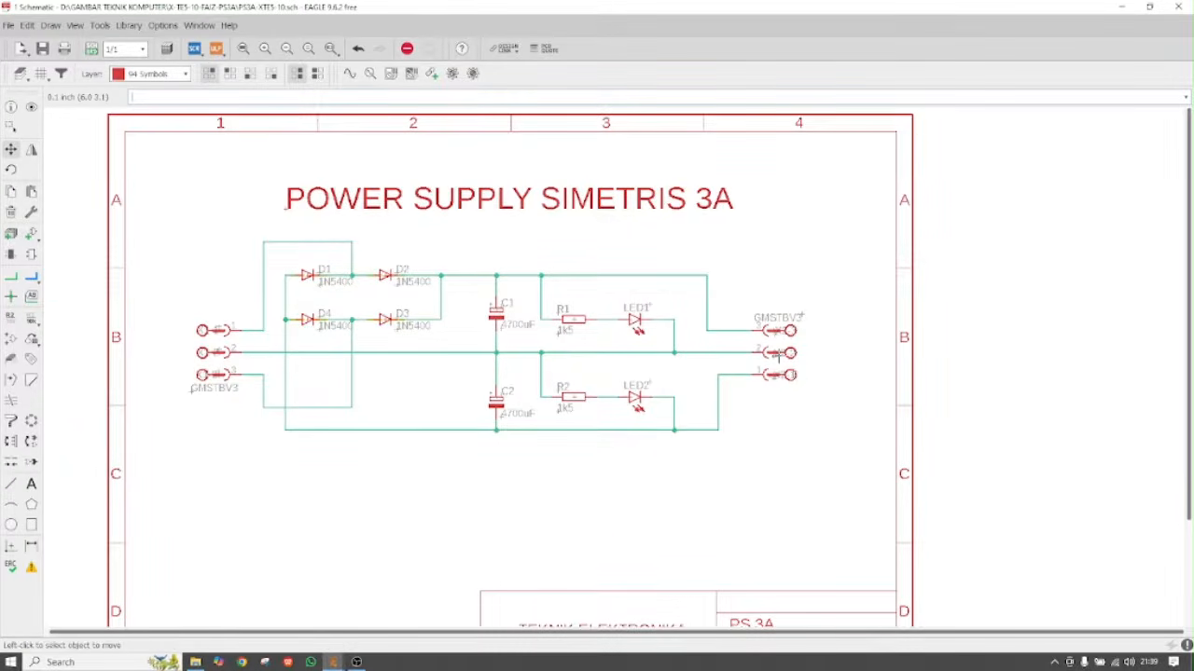
pyautogui.click(11, 317)
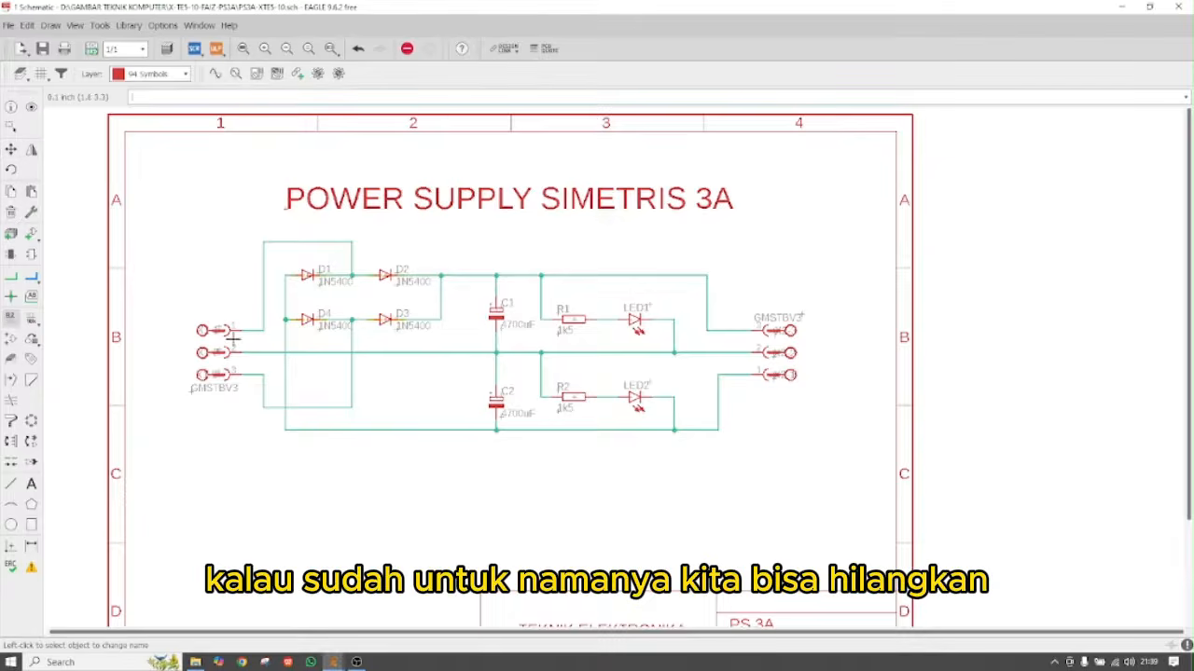
# Try changing connector X1's value, then move its X1-2 pin label aside
pyautogui.click(324, 314)
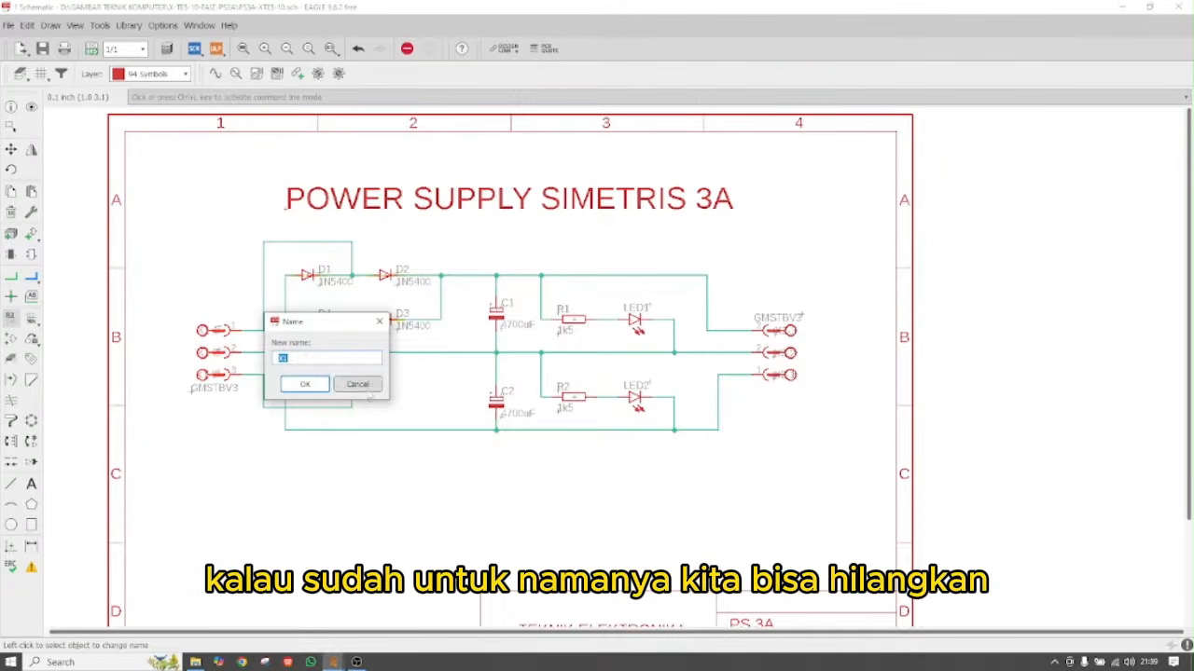
pyautogui.click(357, 385)
pyautogui.click(31, 319)
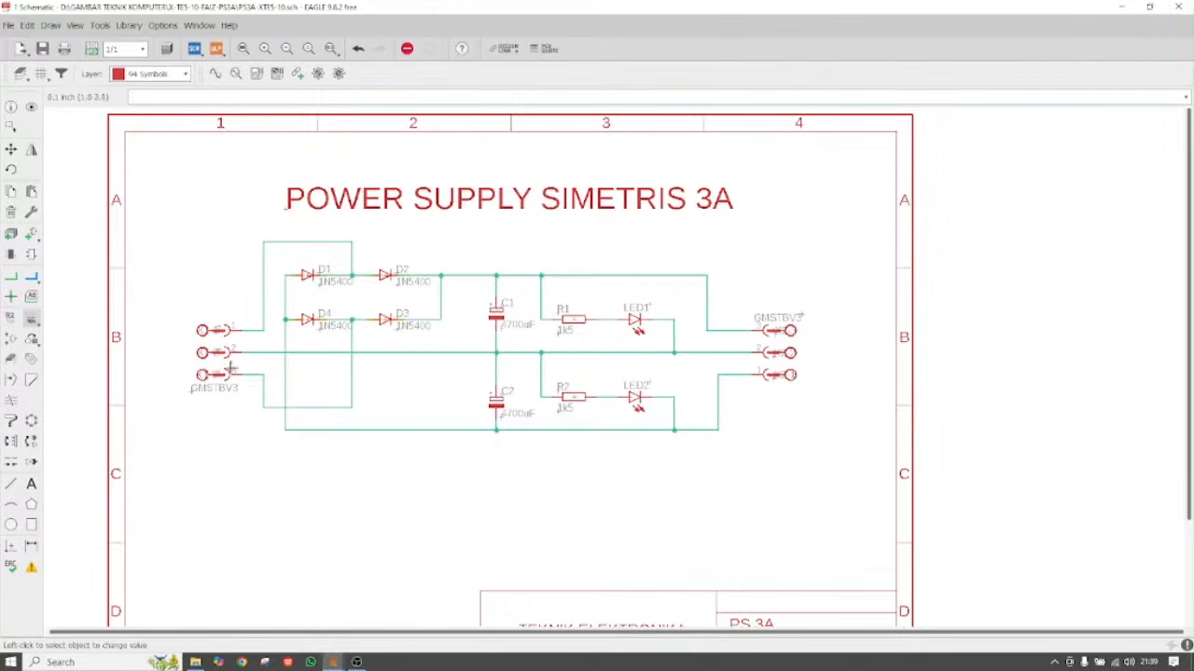
pyautogui.click(220, 351)
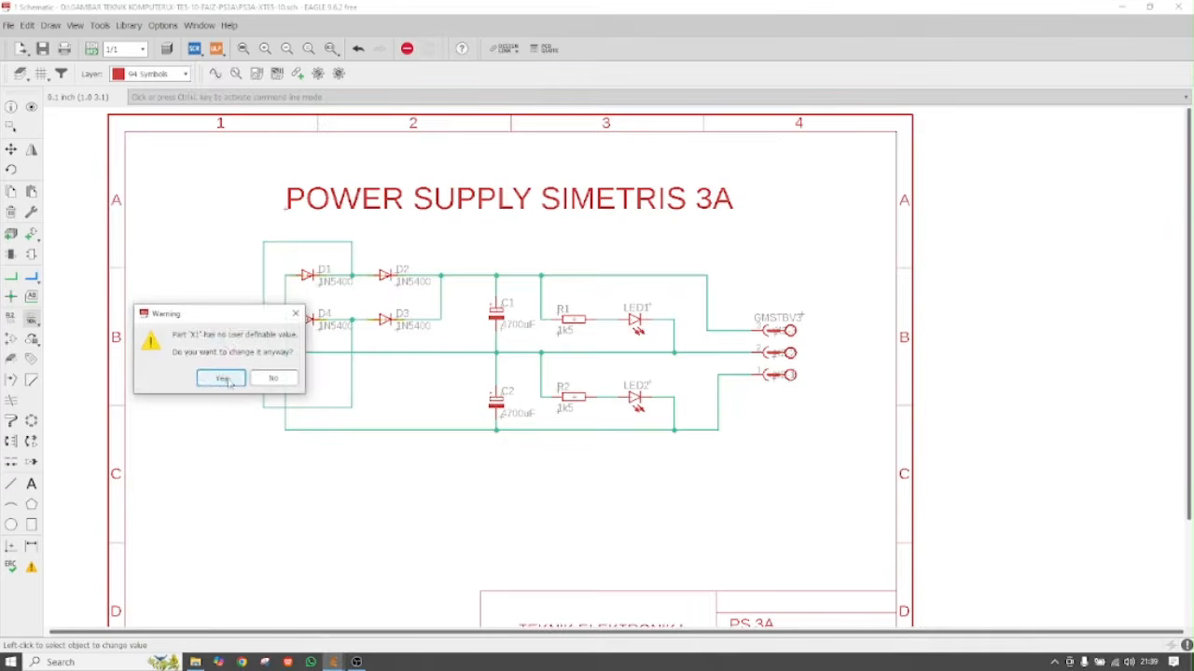
pyautogui.click(274, 377)
pyautogui.click(217, 353)
pyautogui.click(274, 376)
pyautogui.scroll(3, 215, 350)
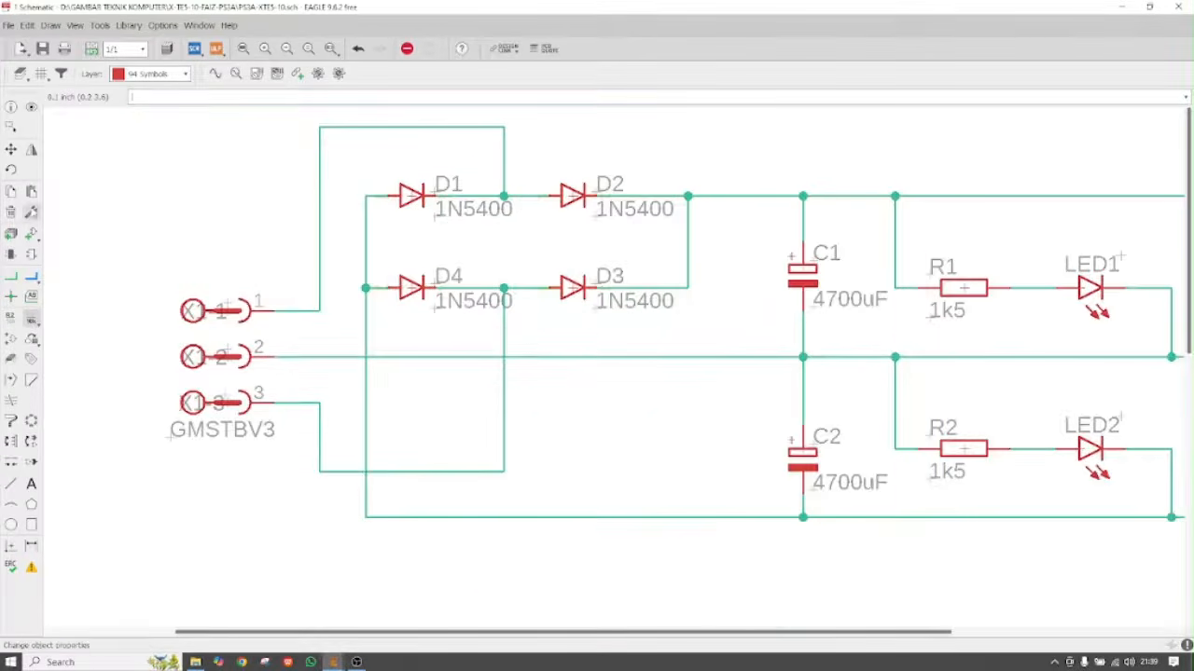
pyautogui.click(10, 149)
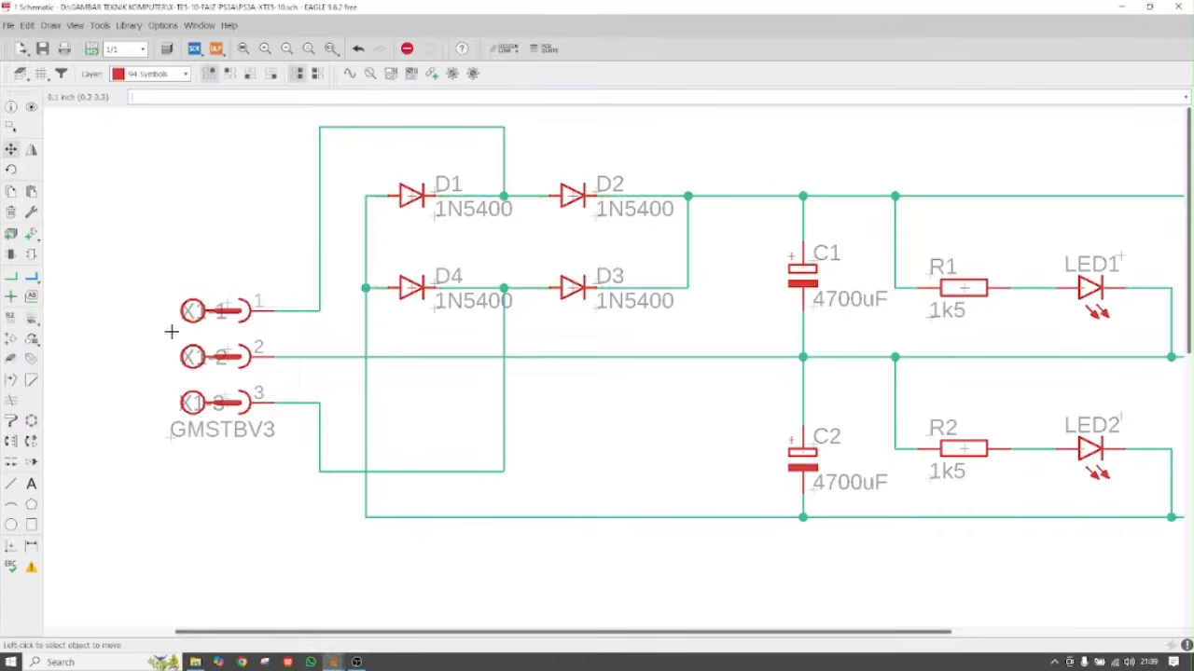
pyautogui.click(227, 348)
pyautogui.click(180, 347)
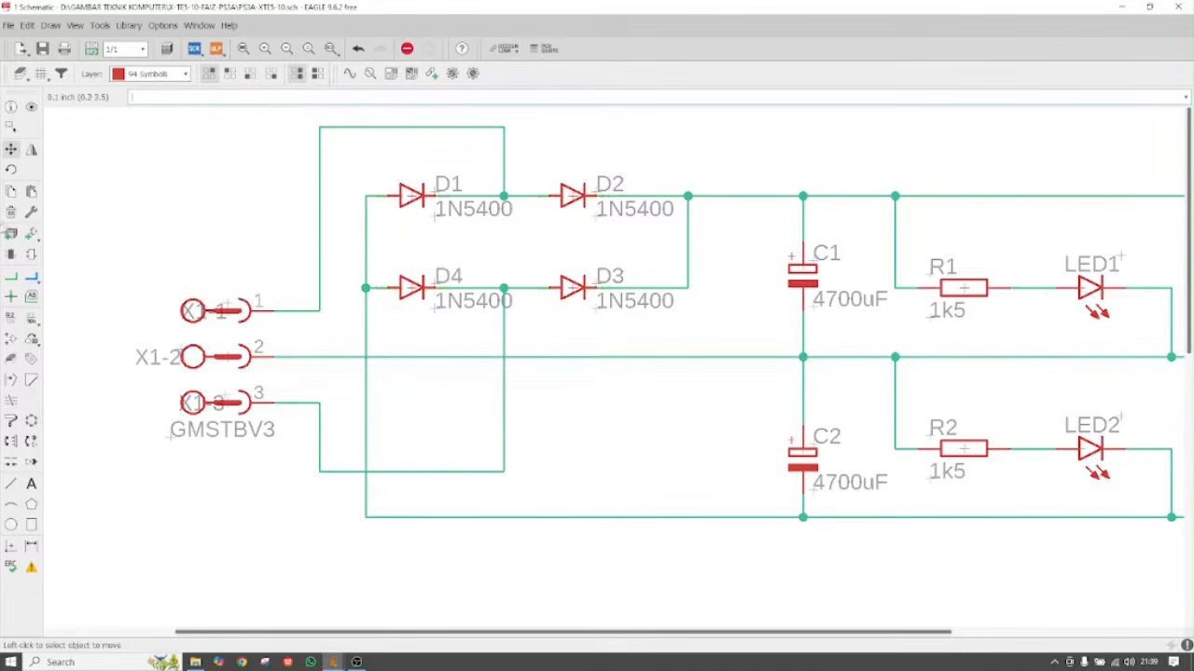
# Clear connector X1's GMSTBV3 value and return the X1-2 label over its pin
pyautogui.click(30, 318)
pyautogui.click(227, 356)
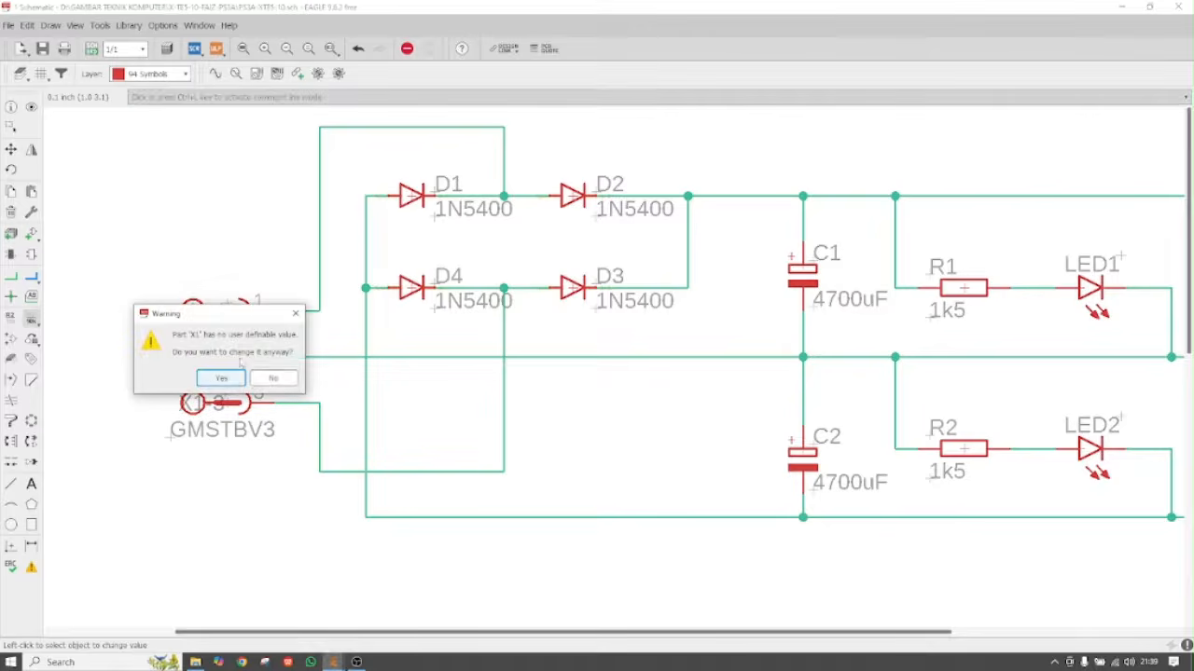
pyautogui.click(229, 379)
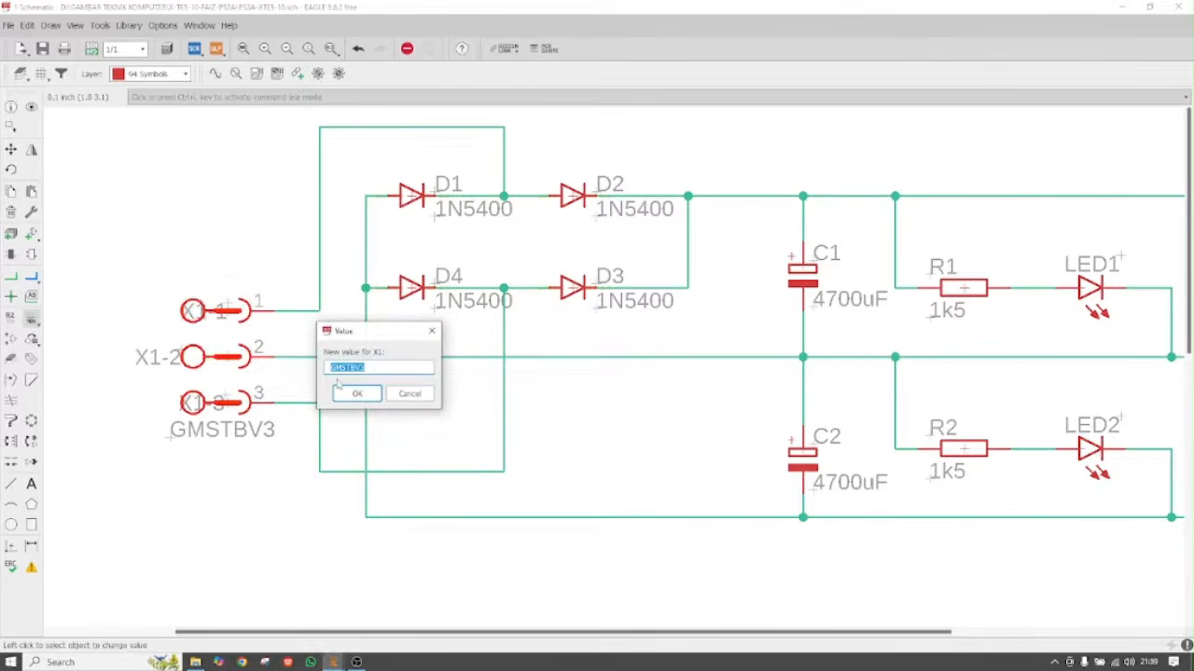
pyautogui.click(368, 368)
pyautogui.click(357, 394)
pyautogui.click(10, 149)
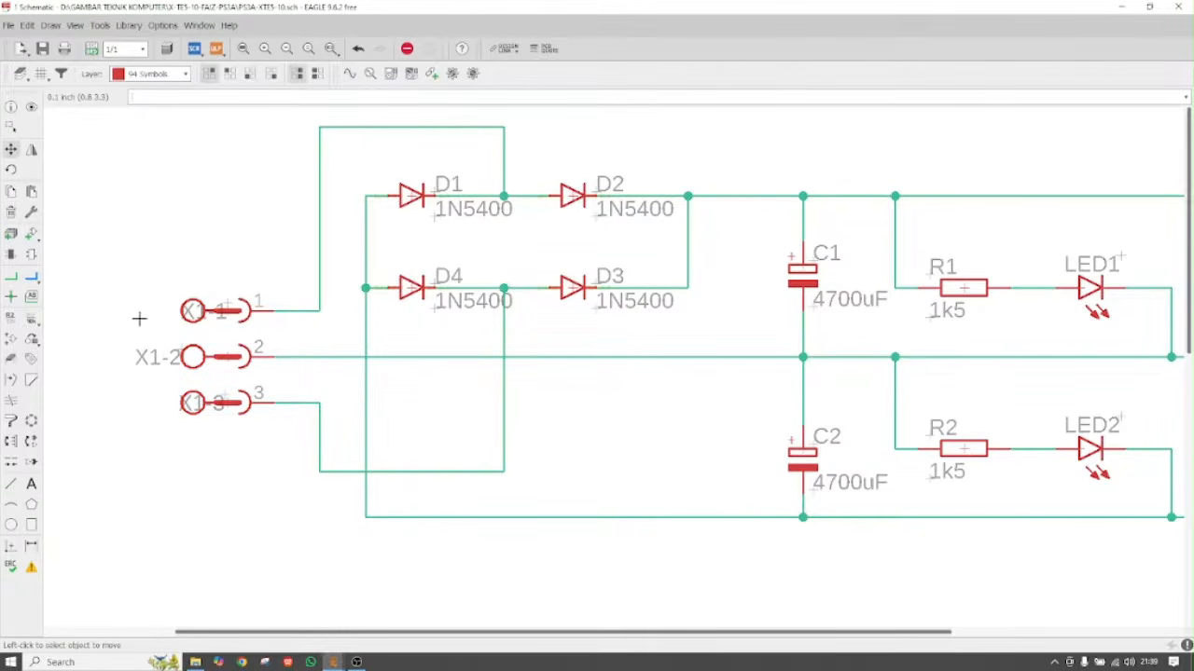
pyautogui.click(177, 354)
pyautogui.click(231, 352)
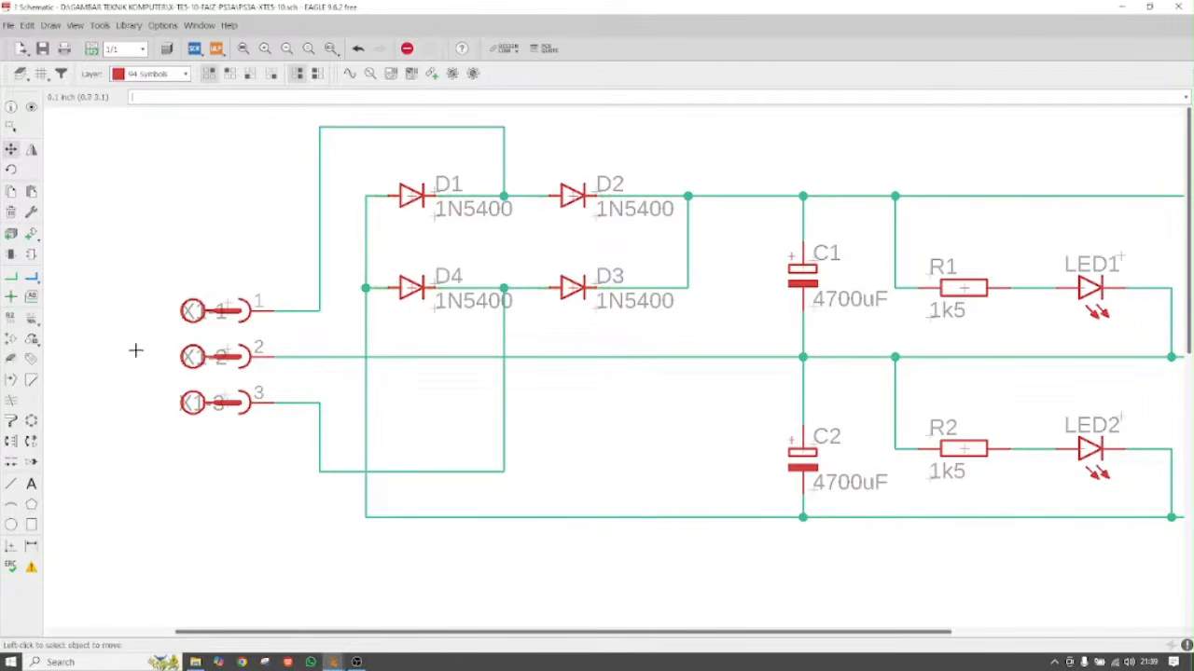
pyautogui.scroll(-3, 140, 336)
pyautogui.scroll(-2, 467, 354)
pyautogui.scroll(6, 457, 353)
pyautogui.scroll(3, 451, 351)
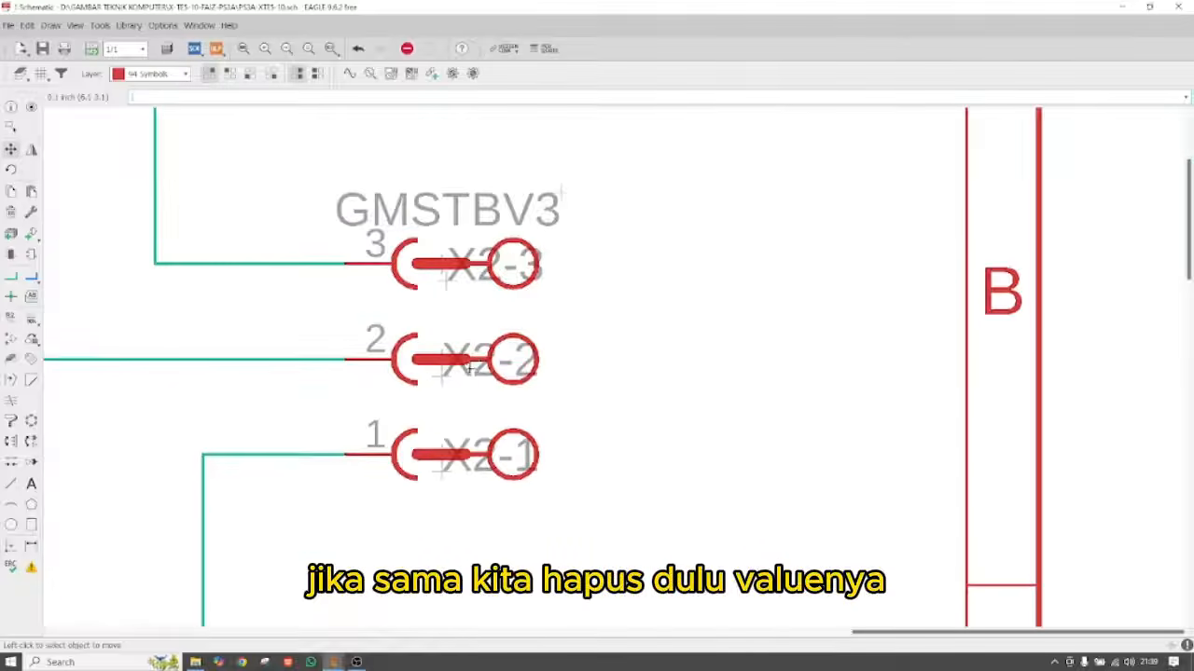
# Clear connector X2's GMSTBV3 value, moving the X2-2 label aside and back
pyautogui.click(444, 374)
pyautogui.click(539, 373)
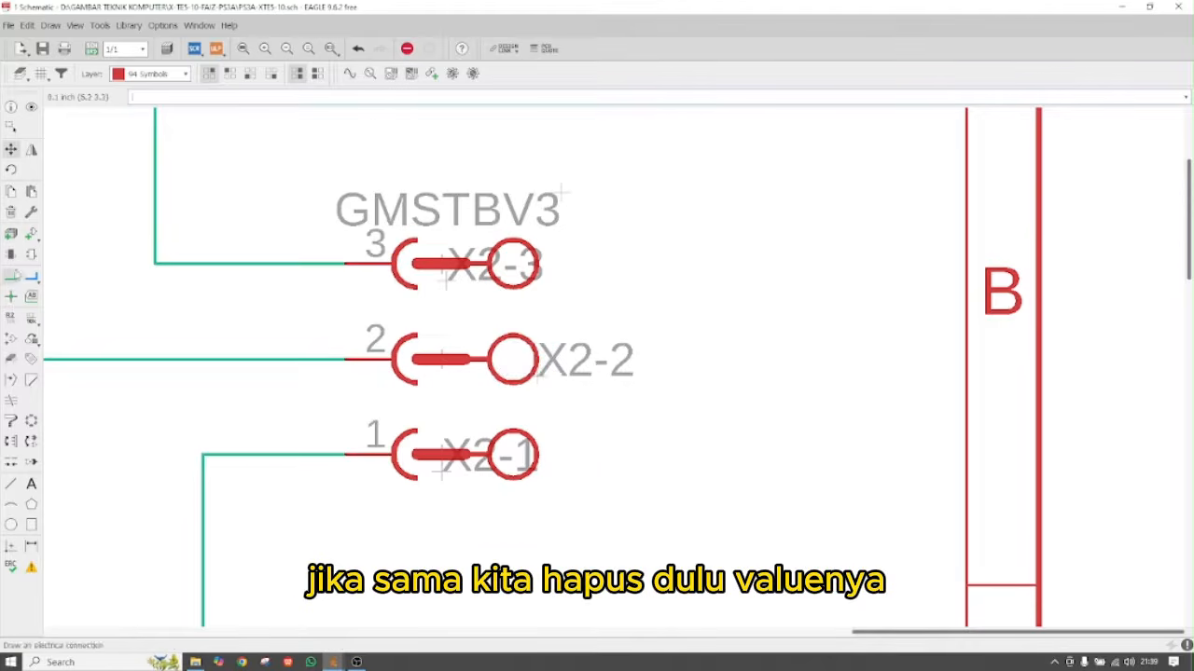
pyautogui.click(31, 337)
pyautogui.click(442, 358)
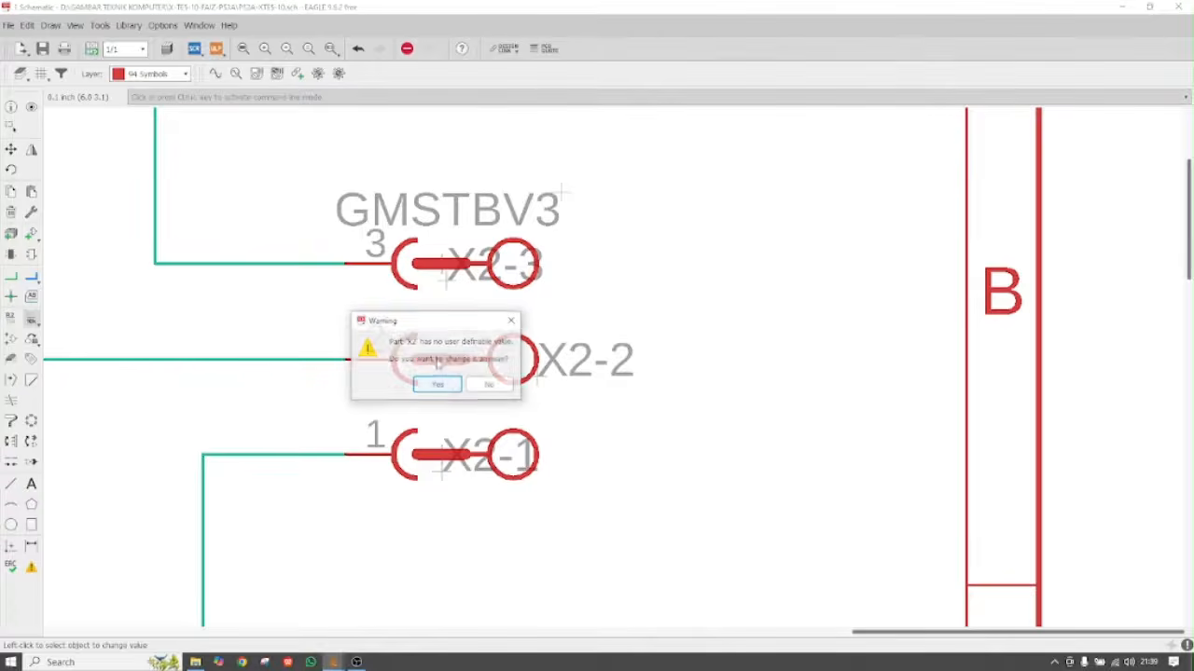
pyautogui.click(452, 384)
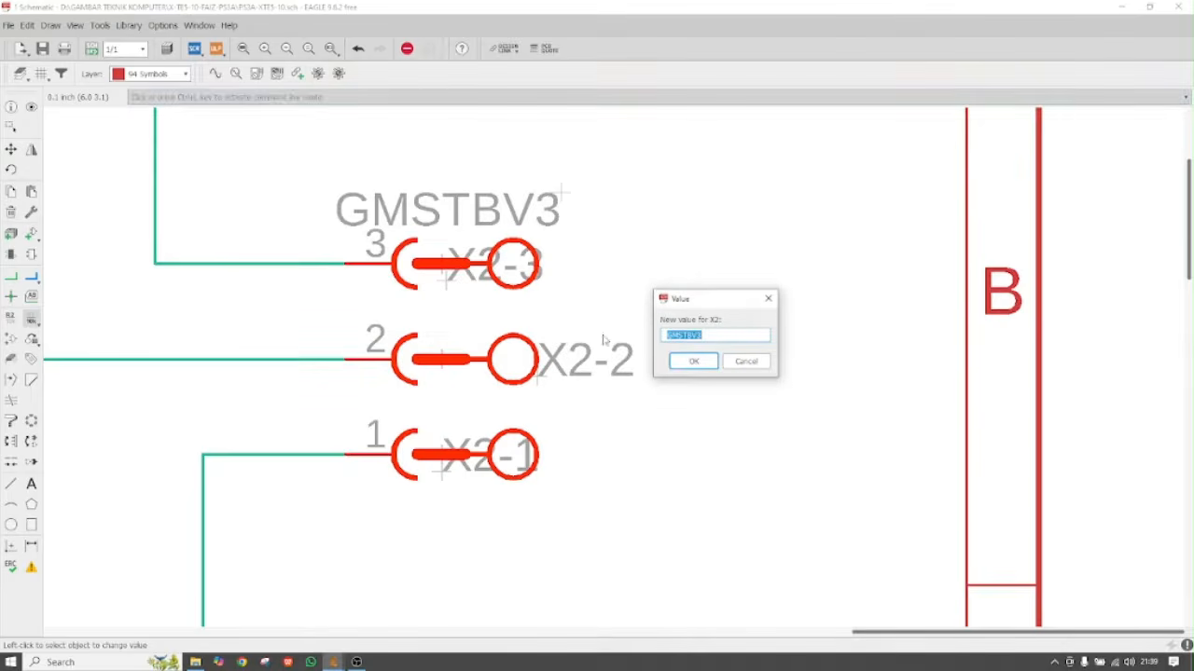
pyautogui.press('BackSpace')
pyautogui.click(694, 362)
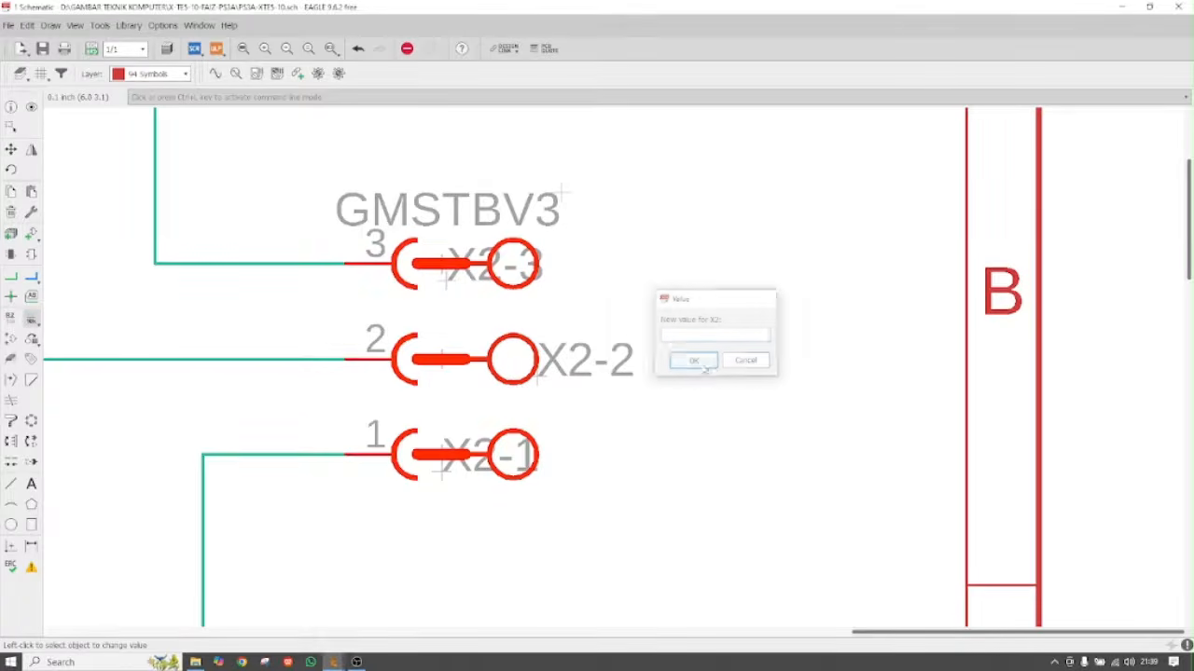
pyautogui.press('F7')
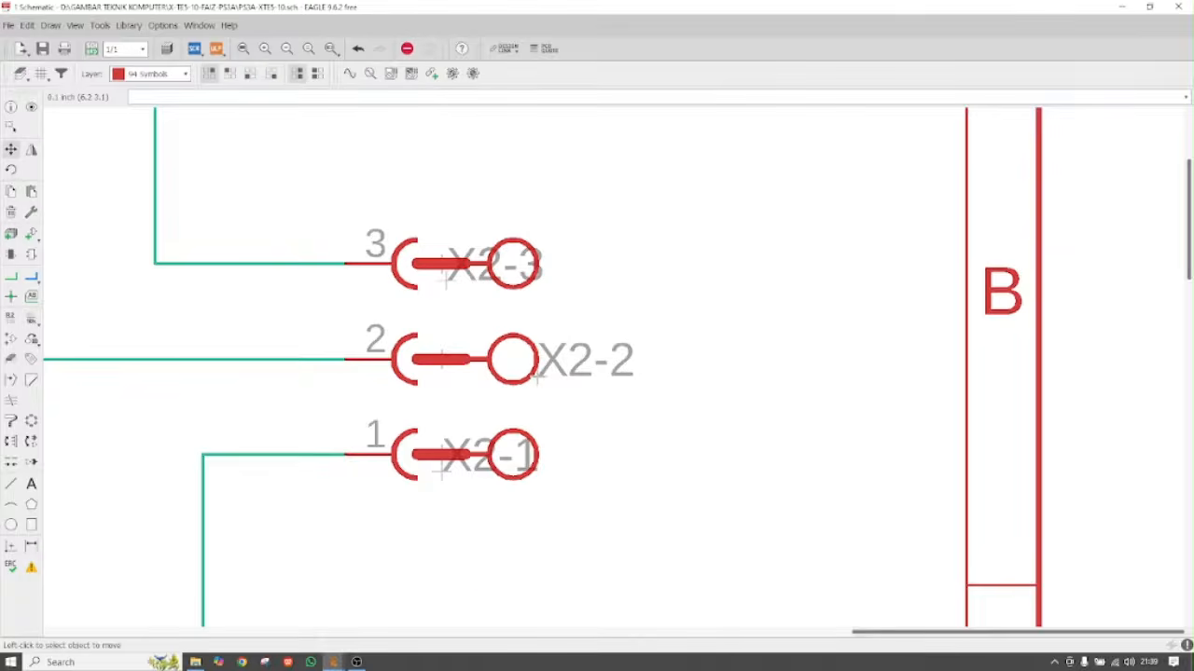
pyautogui.click(537, 373)
pyautogui.click(440, 368)
pyautogui.scroll(-4, 648, 371)
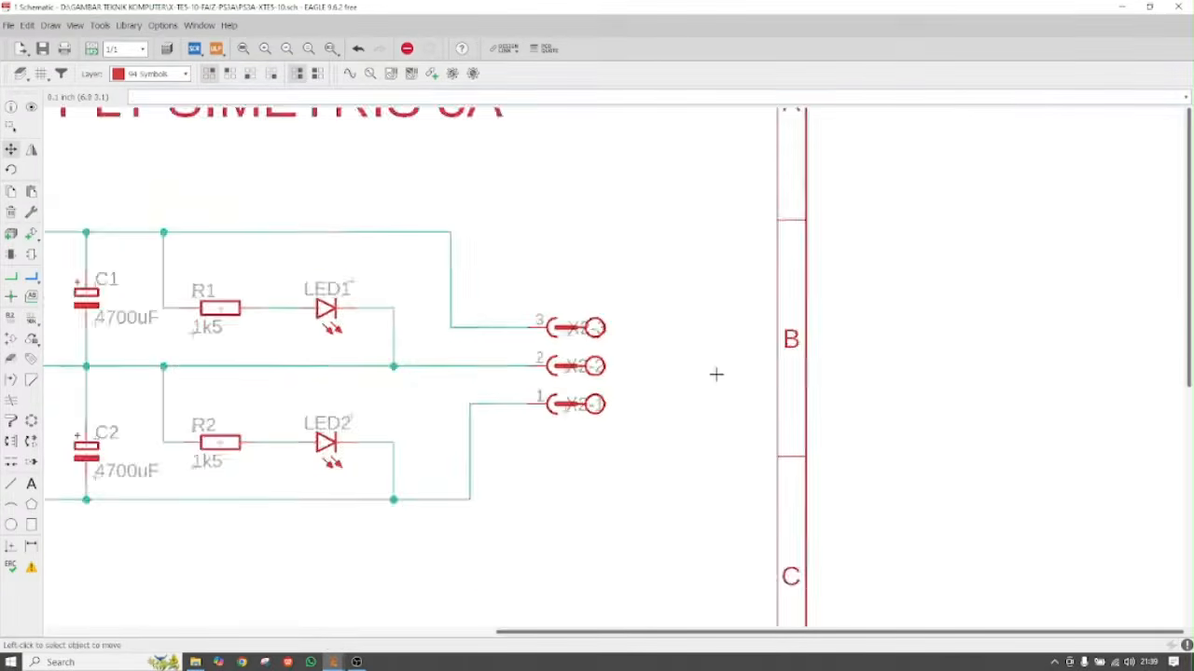
pyautogui.scroll(-2, 738, 376)
pyautogui.scroll(4, 604, 370)
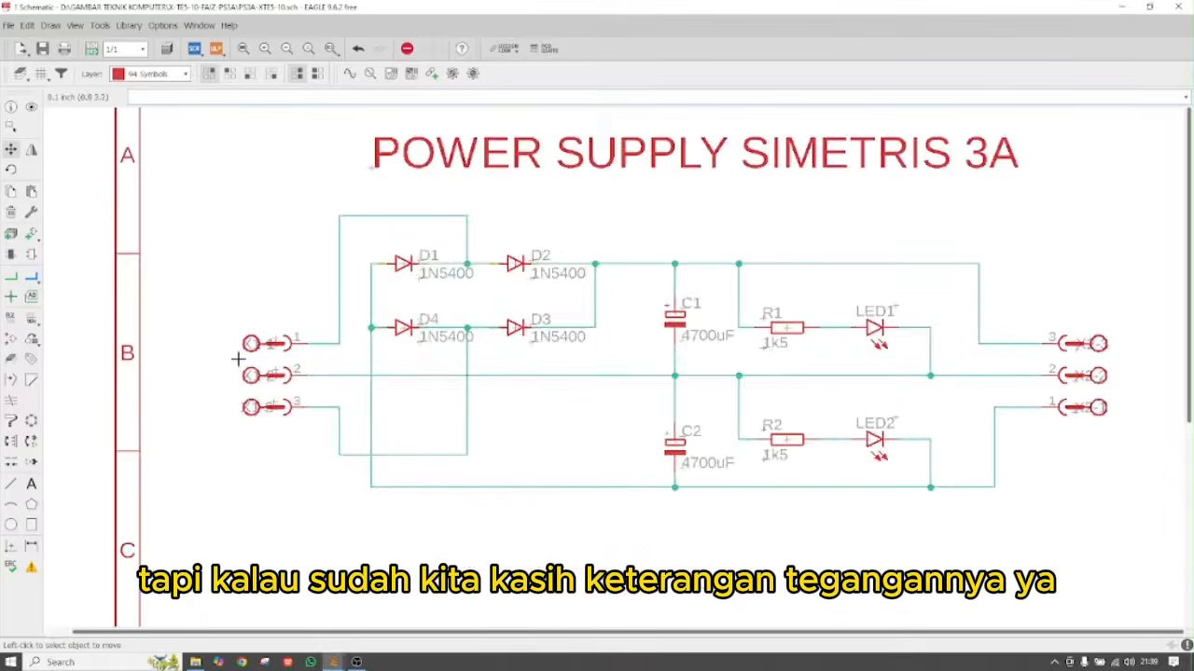
# Place 'AC' labels beside pins 1 and 3 of the X1 input connector
pyautogui.click(31, 484)
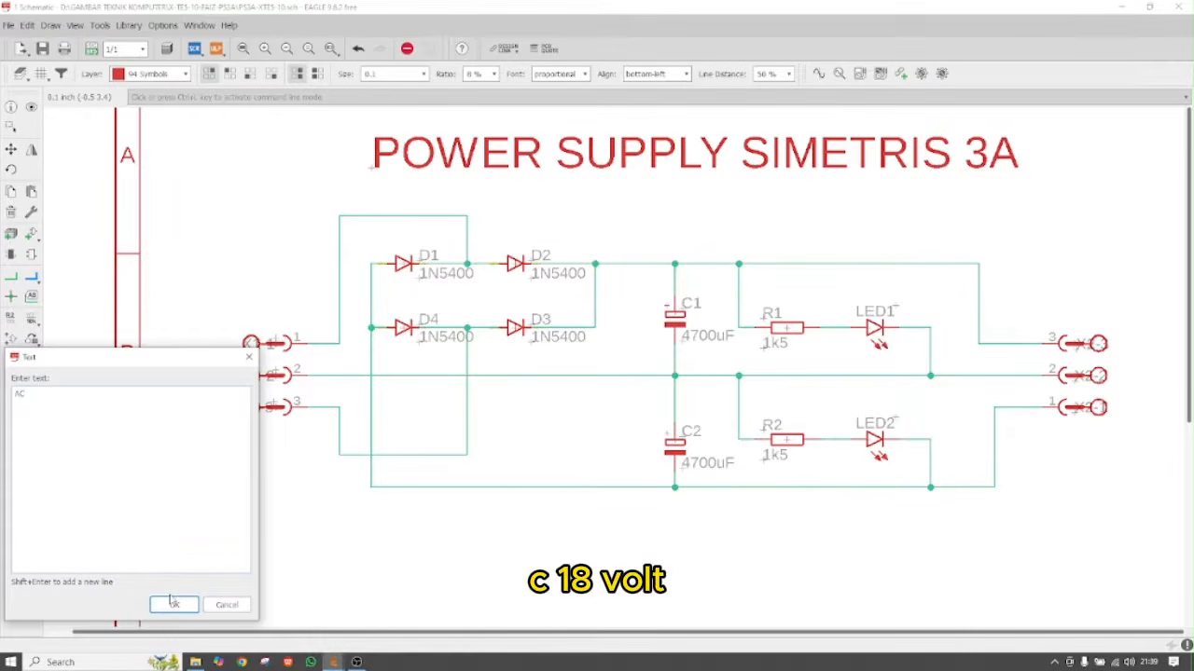
pyautogui.write('8')
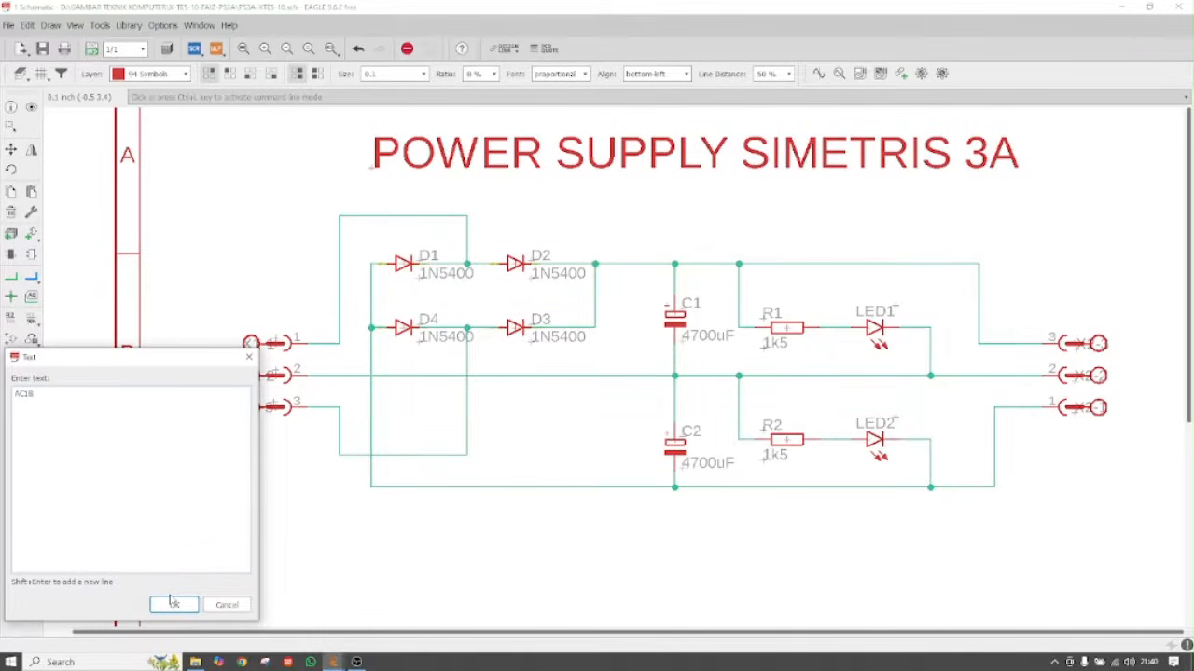
pyautogui.write('18')
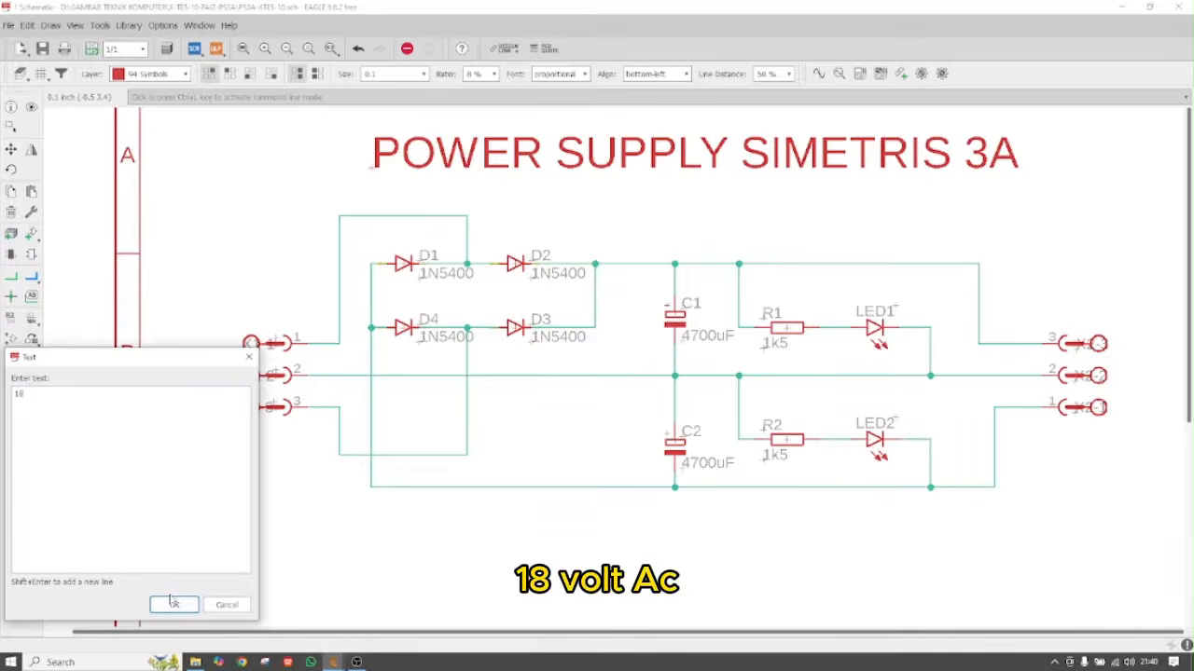
pyautogui.write('VAC')
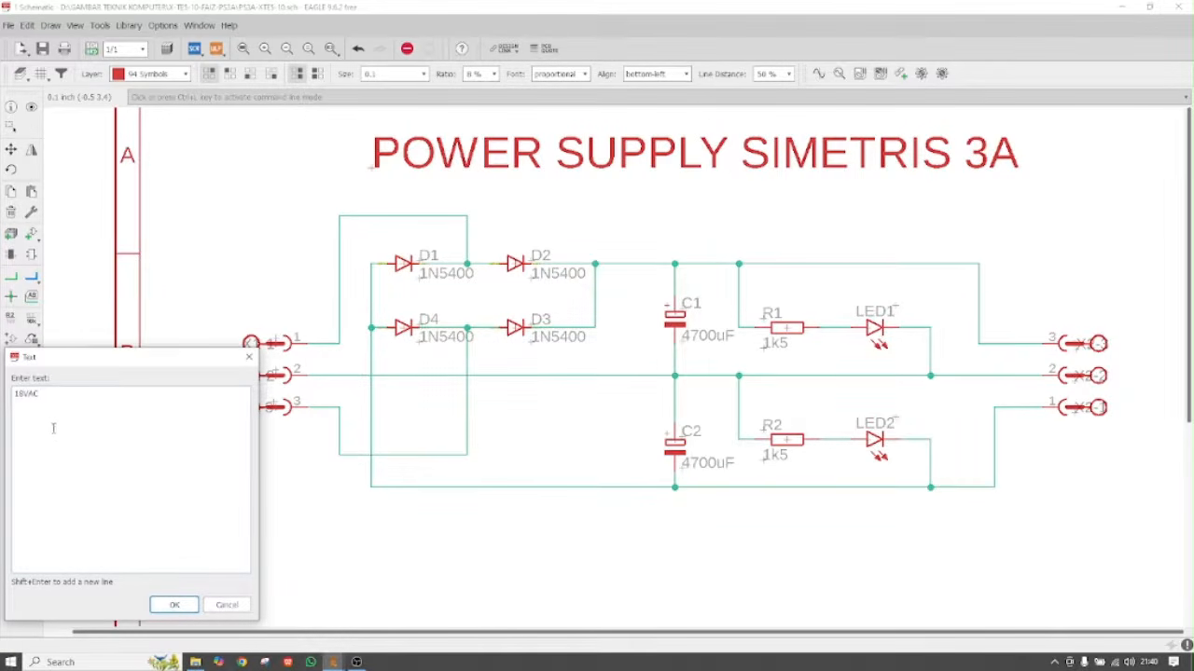
pyautogui.moveTo(49, 394); pyautogui.dragTo(5, 394)
pyautogui.write('AC')
pyautogui.click(173, 604)
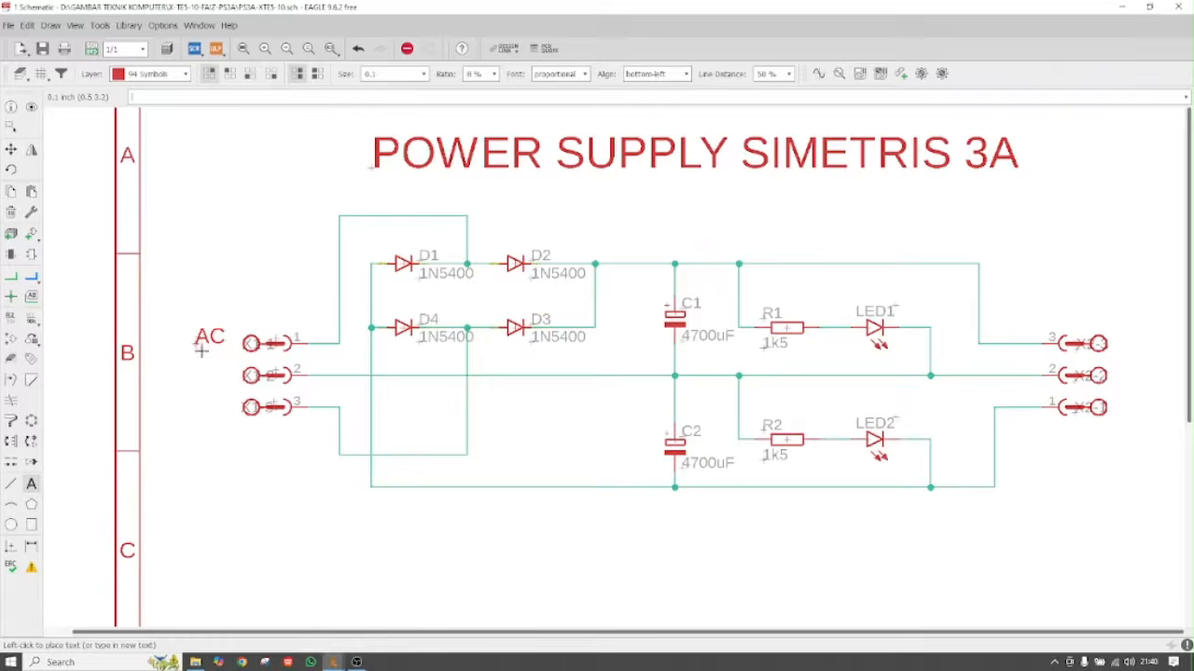
pyautogui.click(204, 349)
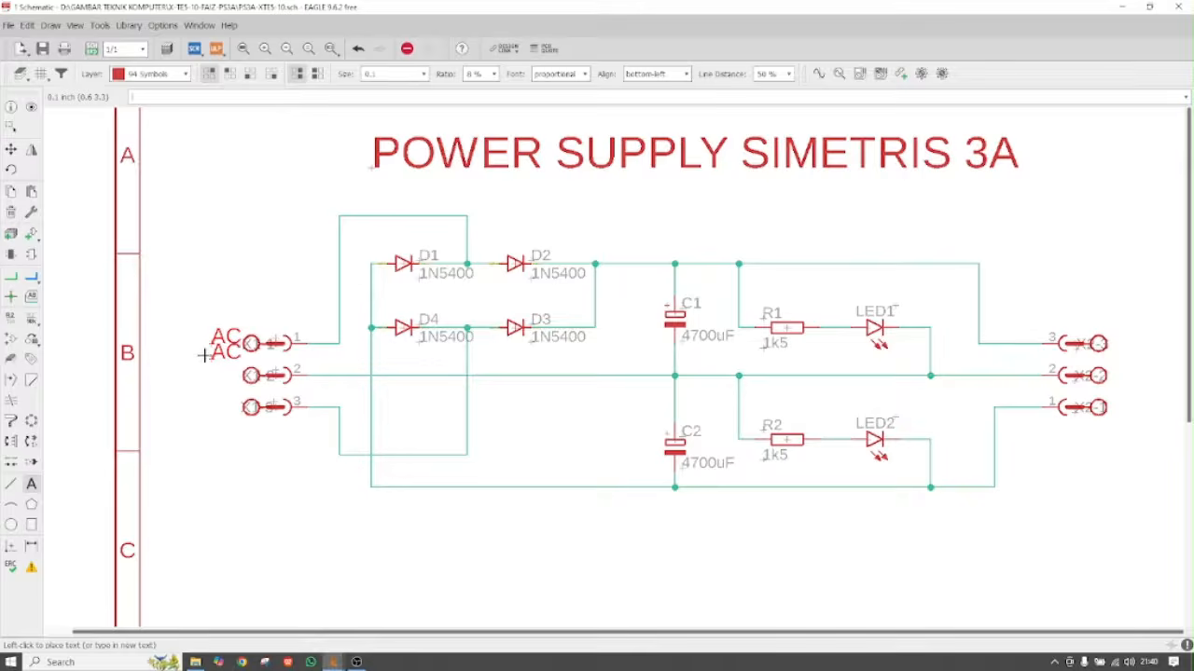
pyautogui.click(207, 403)
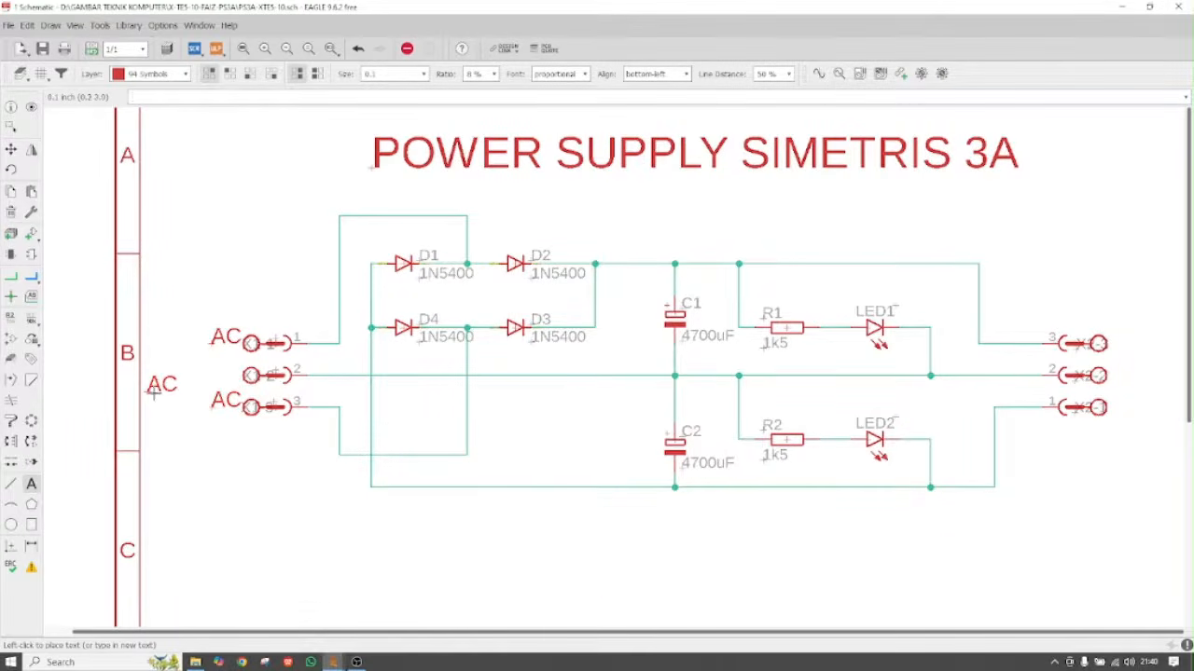
# Add a 'CT' label beside pin 2 of connector X1
pyautogui.press('Escape')
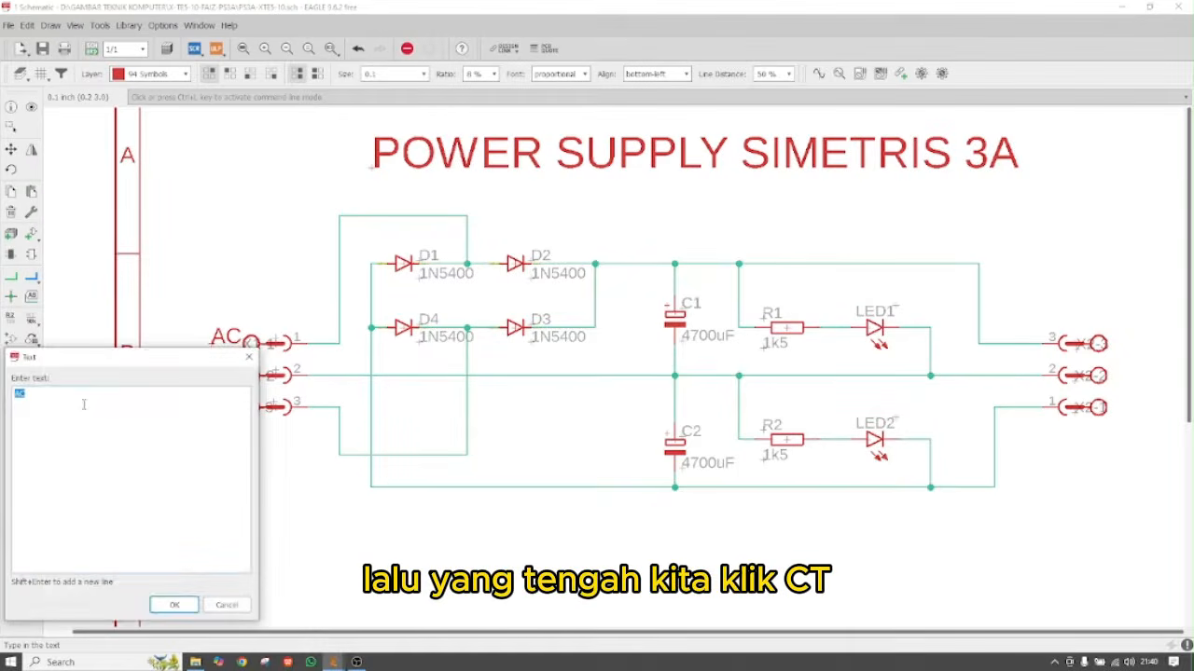
pyautogui.click(176, 604)
pyautogui.click(206, 372)
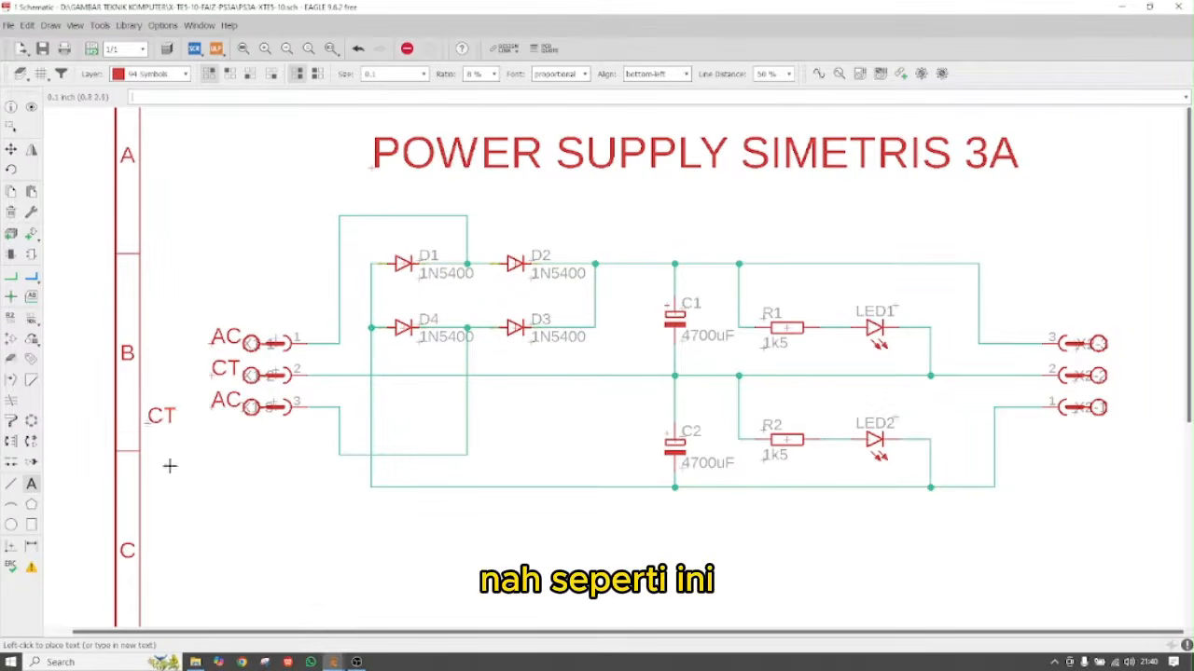
pyautogui.scroll(-2, 146, 410)
pyautogui.scroll(4, 634, 378)
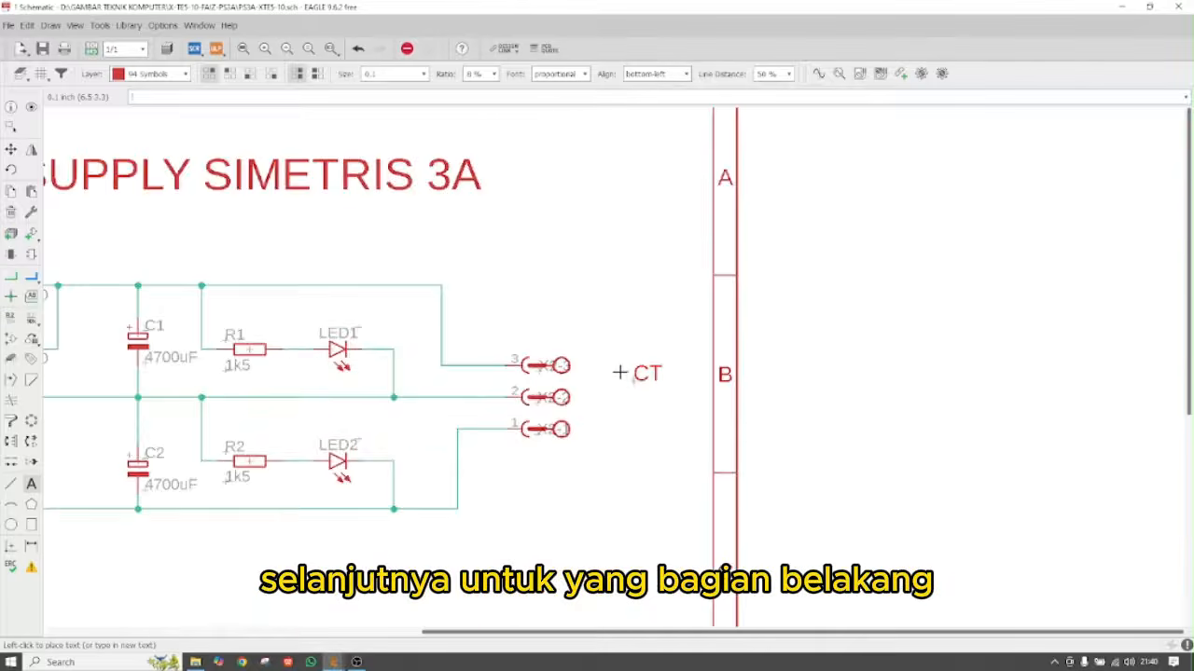
# Place a '+' label beside pin 3 of the X2 output connector
pyautogui.press('Escape')
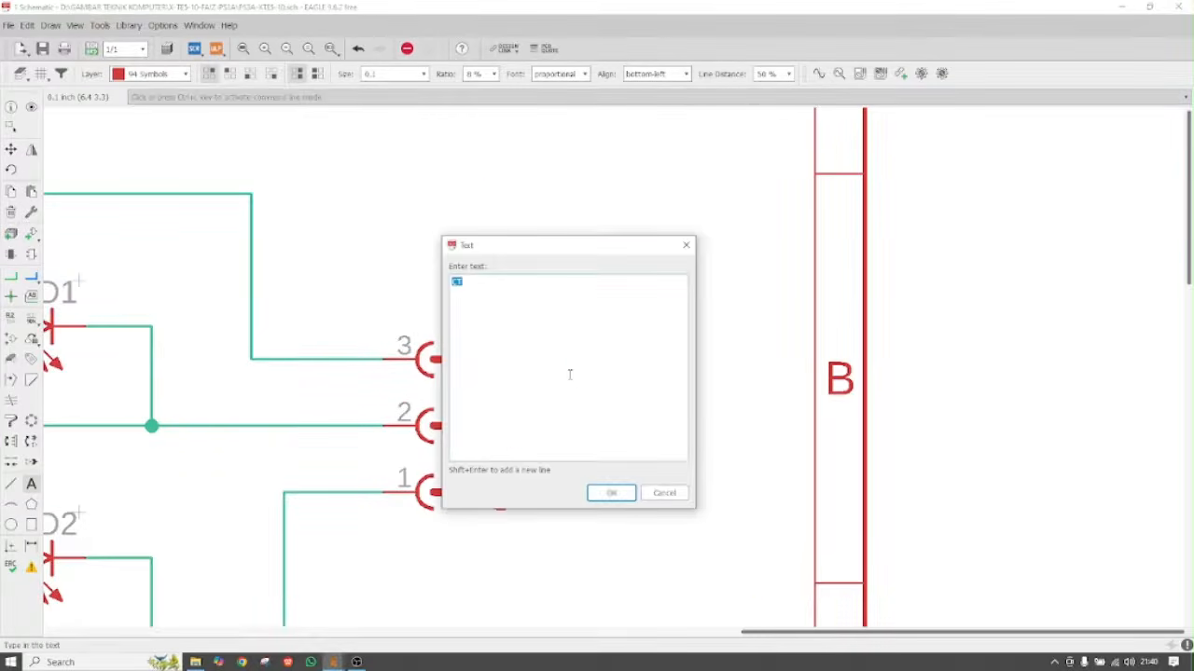
pyautogui.write('+')
pyautogui.click(612, 492)
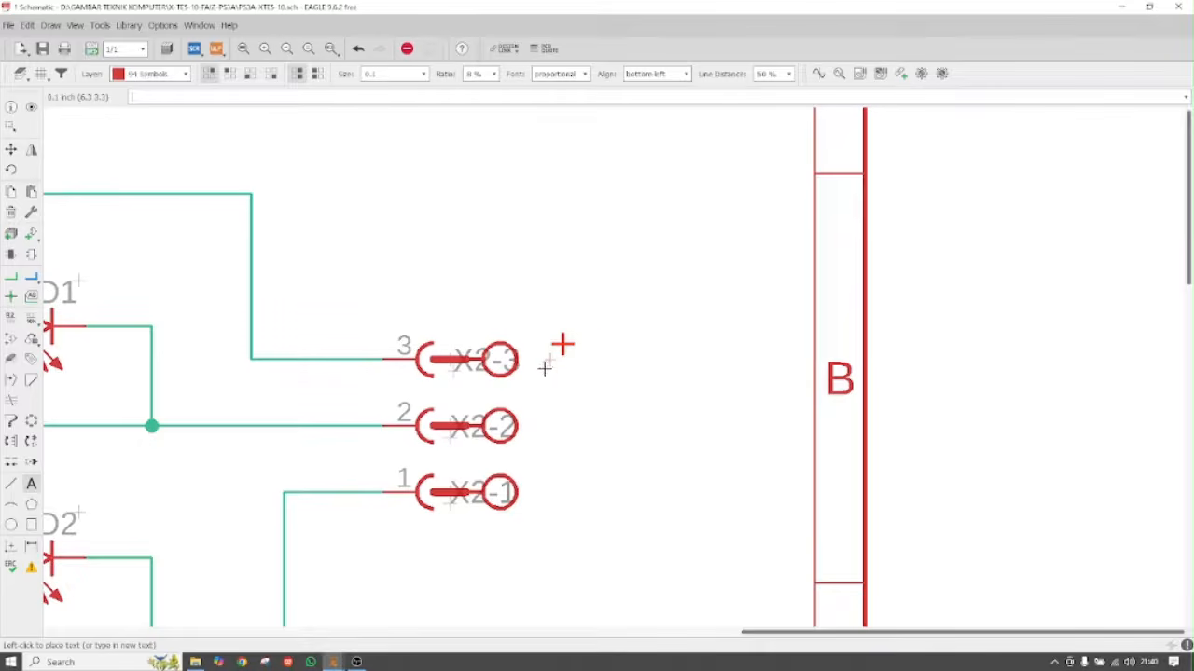
pyautogui.click(544, 368)
# Add 'GND' and '-' labels for the X2-2 and X2-1 output pins
pyautogui.press('Escape')
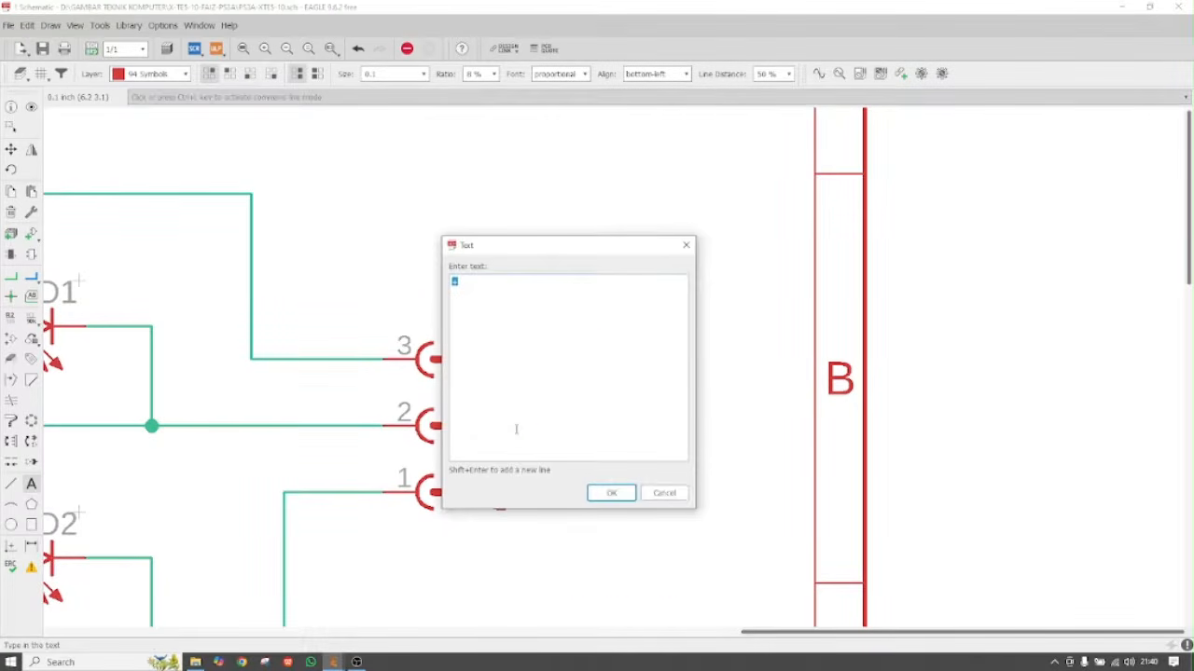
pyautogui.write('GND')
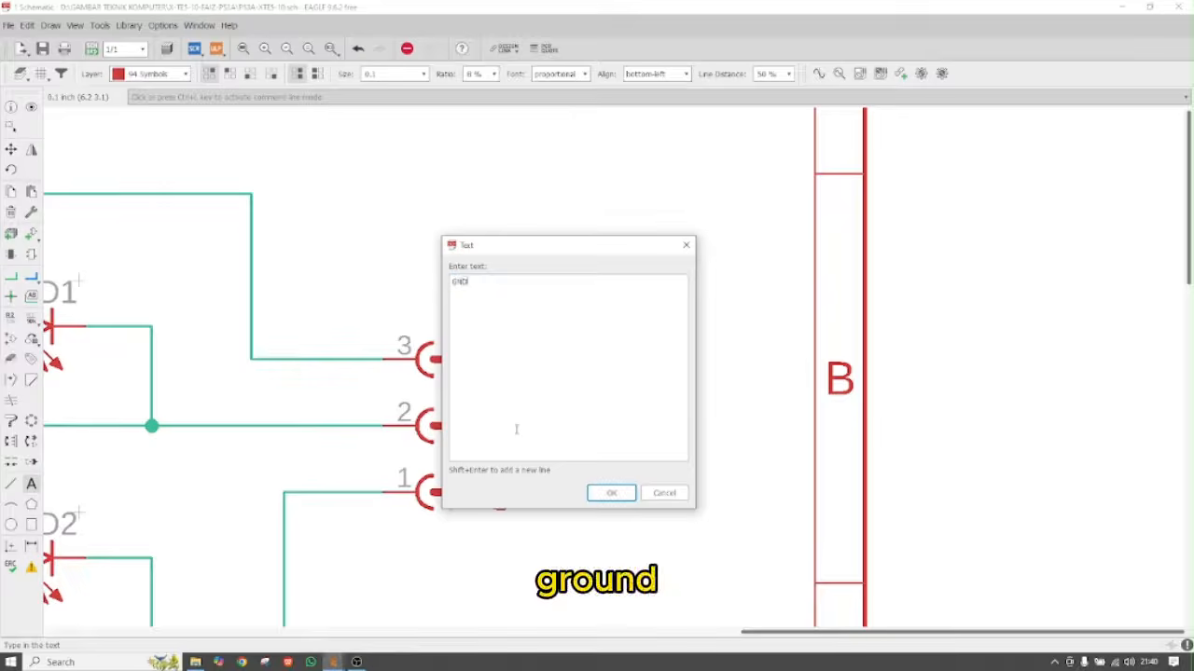
pyautogui.click(608, 493)
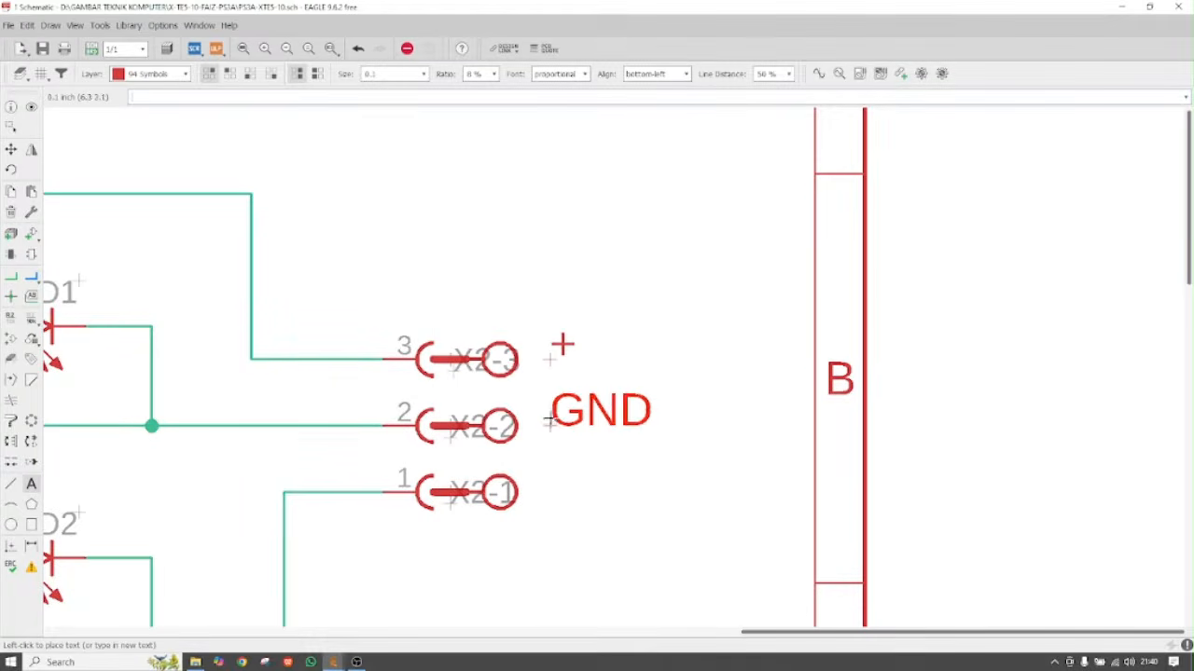
pyautogui.press('Escape')
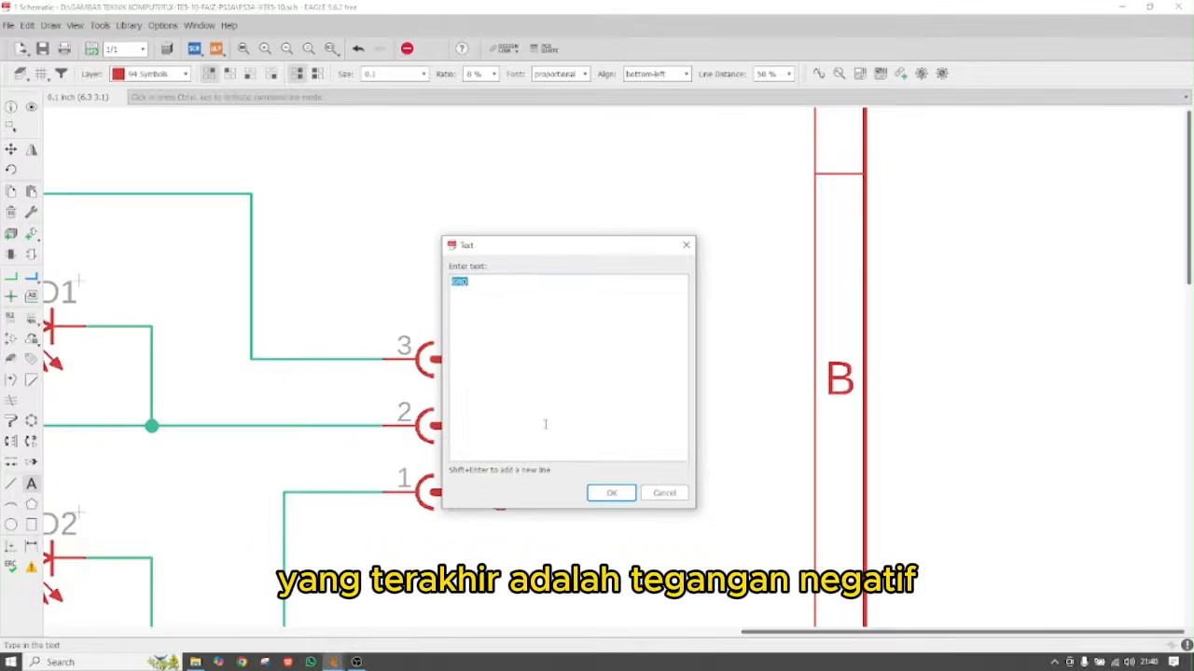
pyautogui.click(609, 493)
pyautogui.scroll(-6, 746, 466)
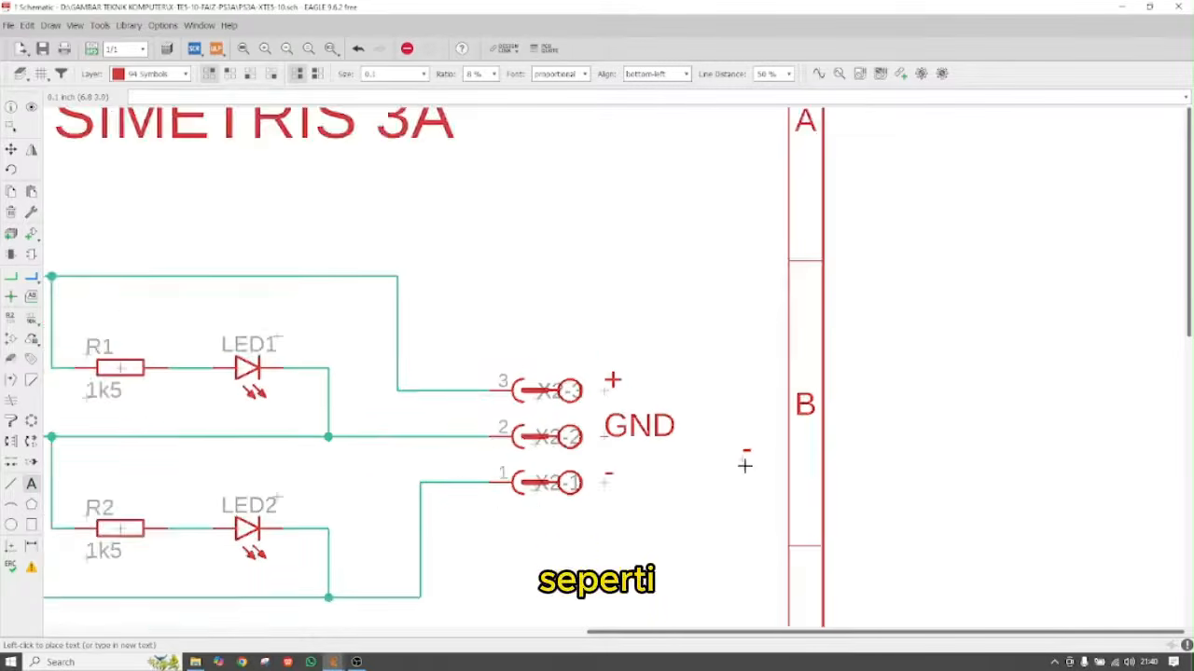
pyautogui.scroll(7, 385, 464)
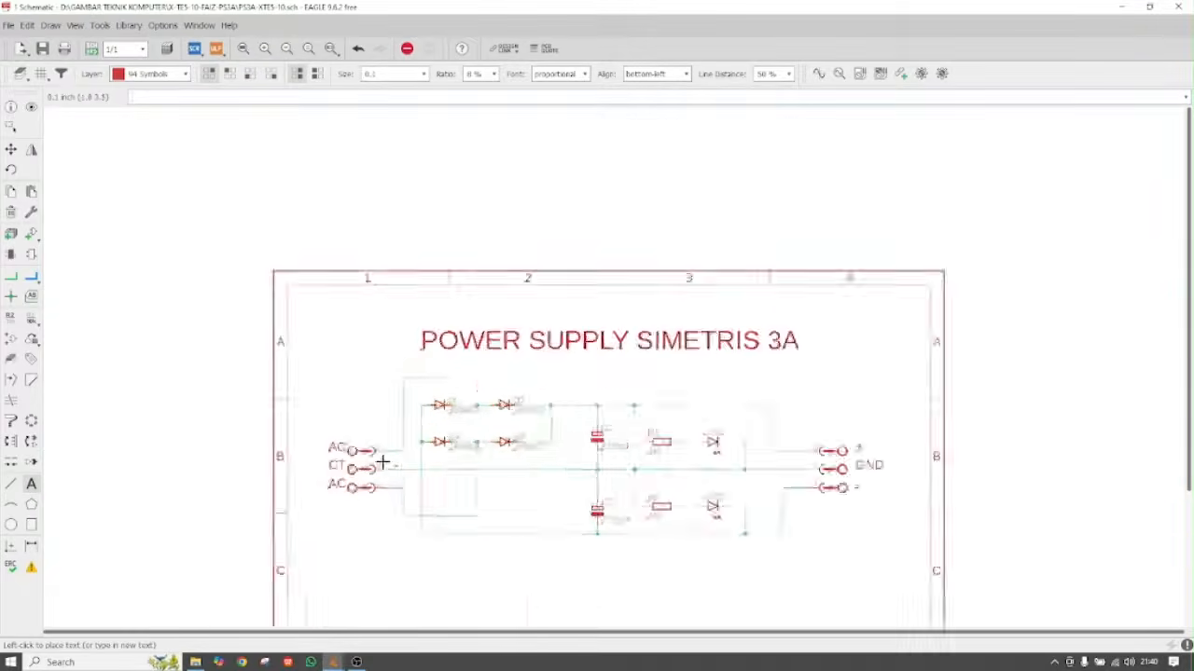
pyautogui.press('Escape')
pyautogui.press('Escape')
# Move the AC, CT and AC input labels left so all three line up beside connector X1's pins
pyautogui.scroll(2, 318, 454)
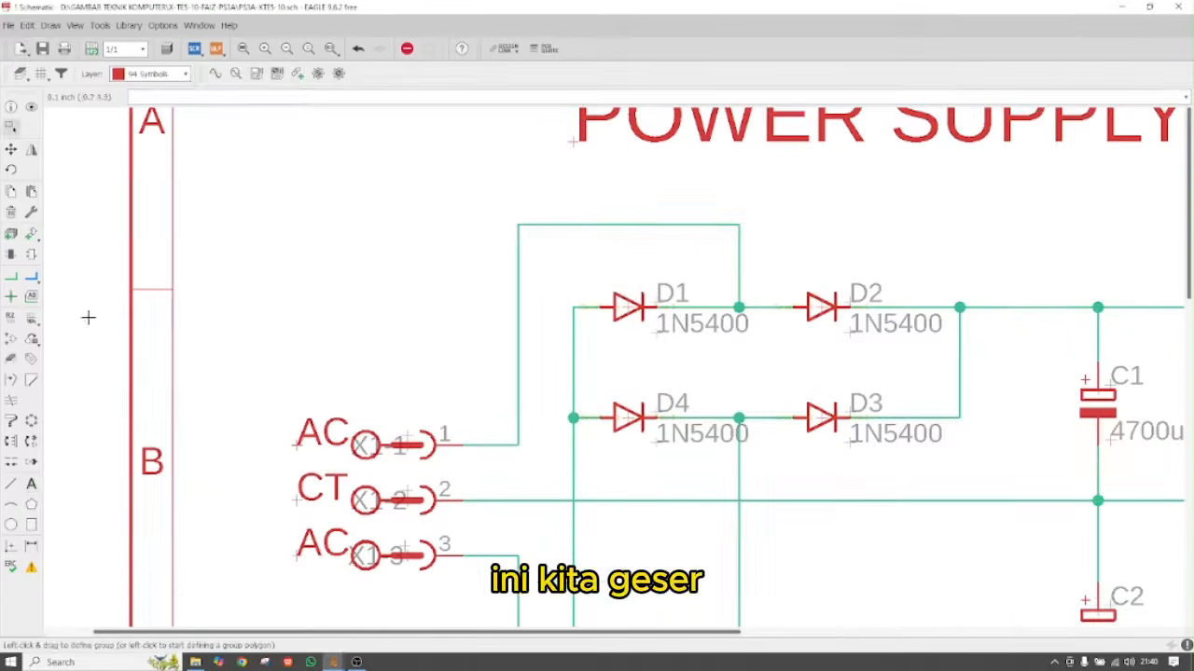
pyautogui.click(10, 149)
pyautogui.moveTo(297, 446); pyautogui.dragTo(268, 446)
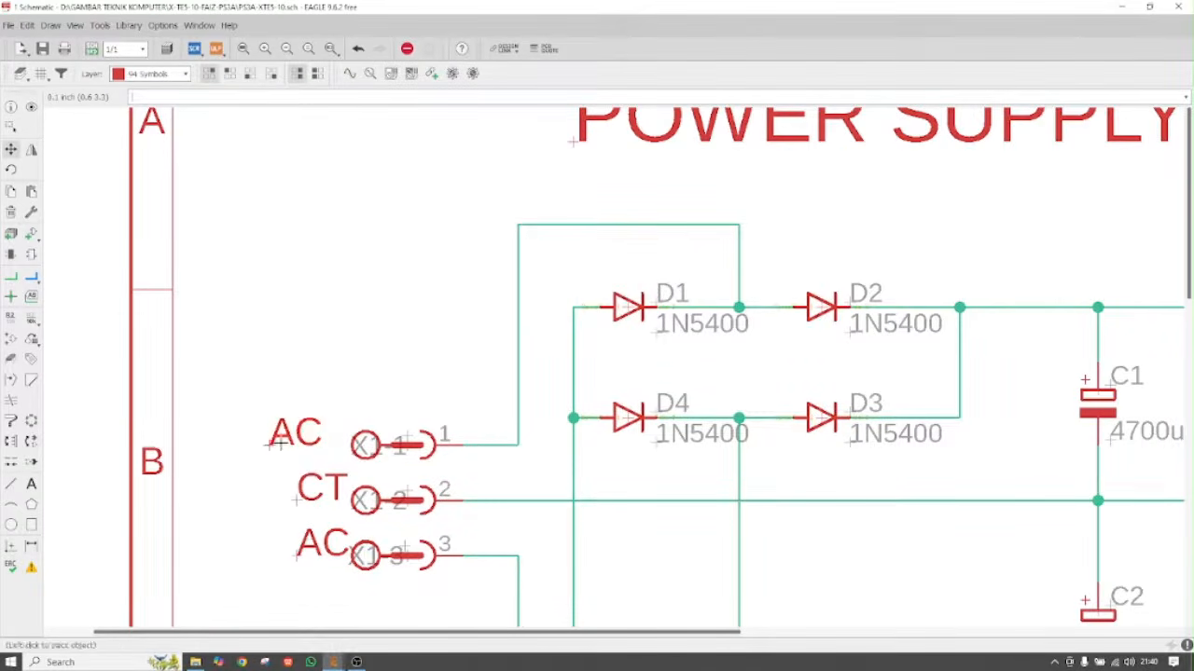
pyautogui.moveTo(297, 501); pyautogui.dragTo(270, 501)
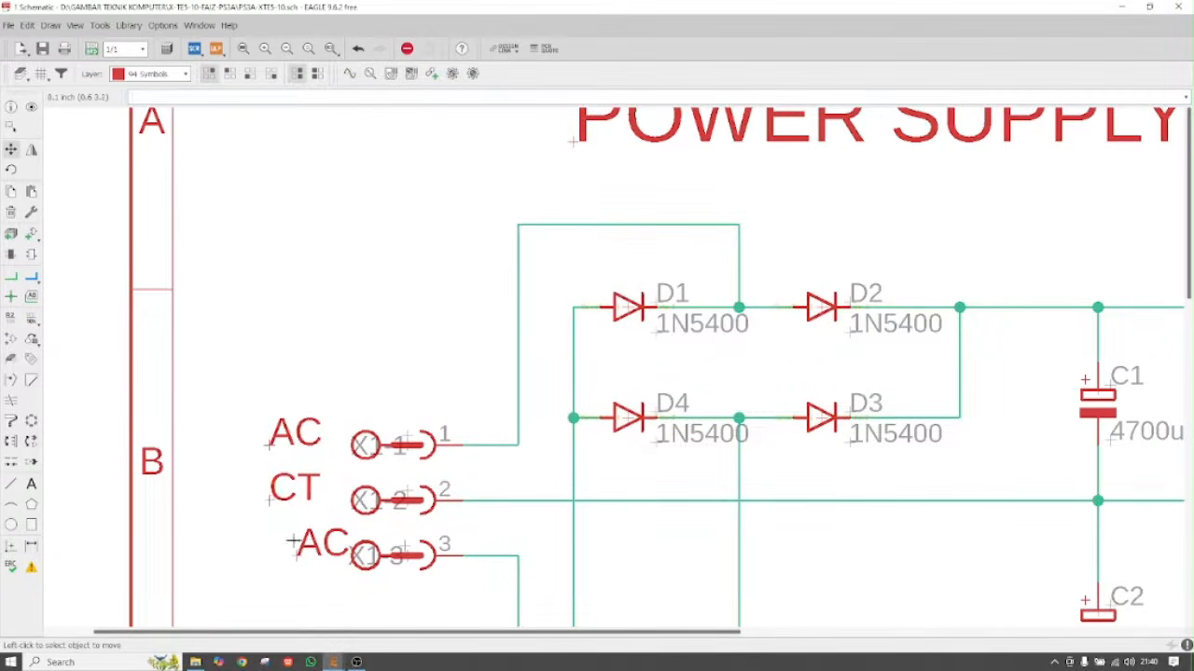
pyautogui.moveTo(297, 556); pyautogui.dragTo(268, 557)
pyautogui.scroll(-6, 277, 407)
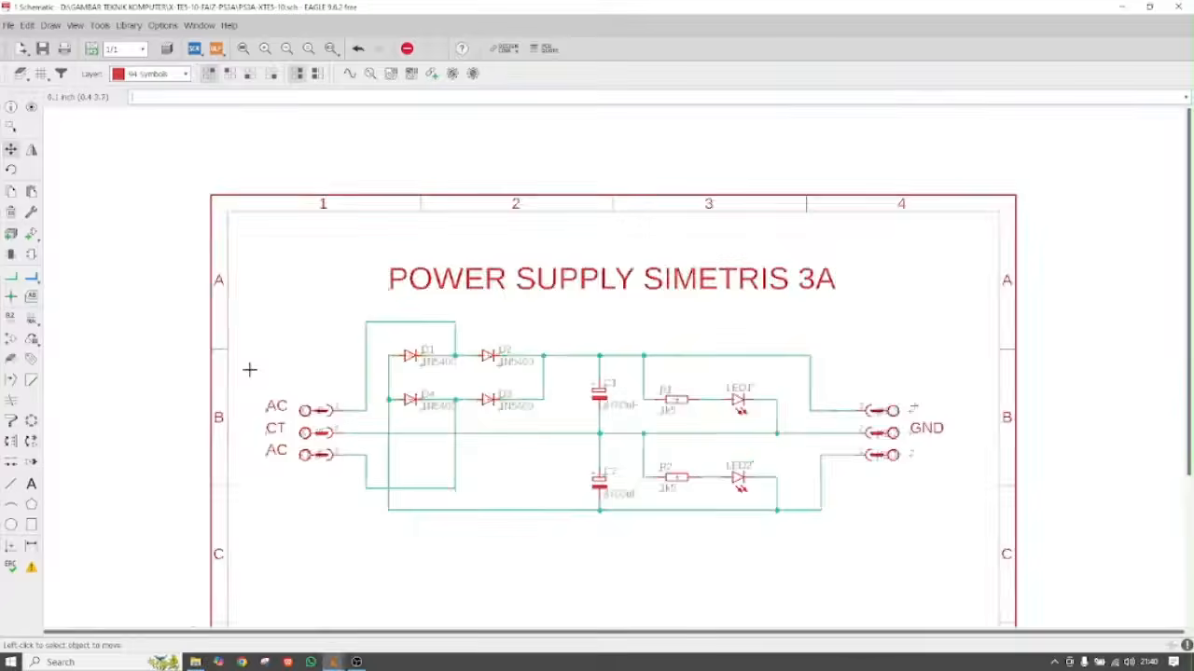
pyautogui.scroll(2, 493, 516)
pyautogui.scroll(1, 504, 527)
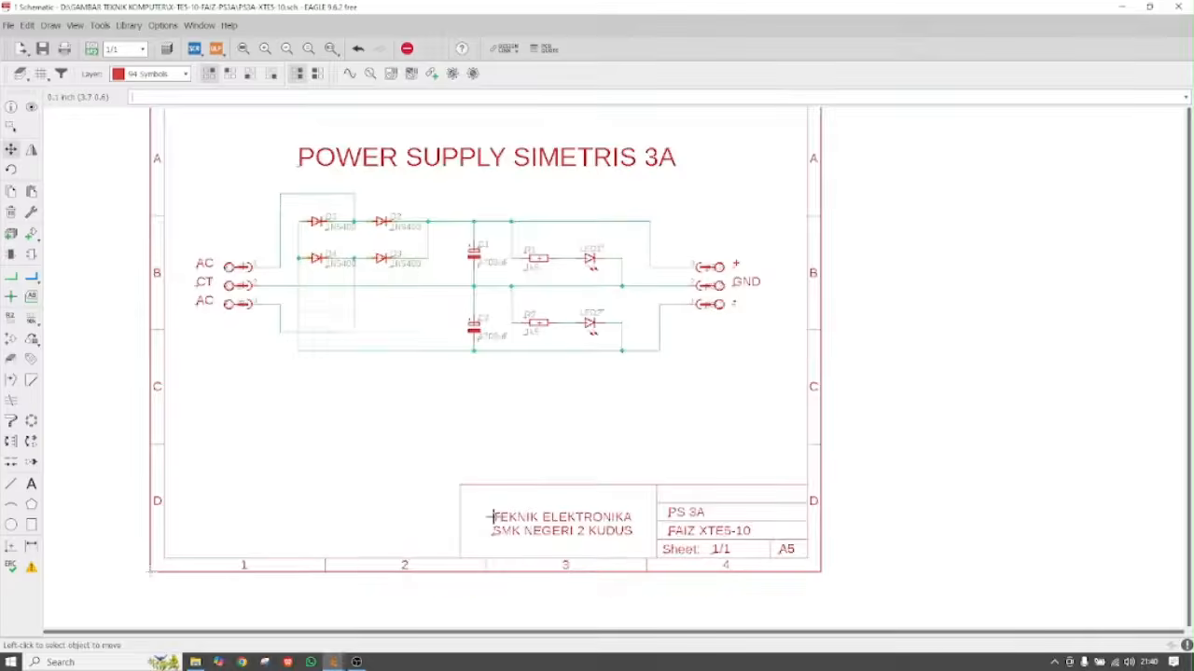
pyautogui.scroll(-1, 513, 527)
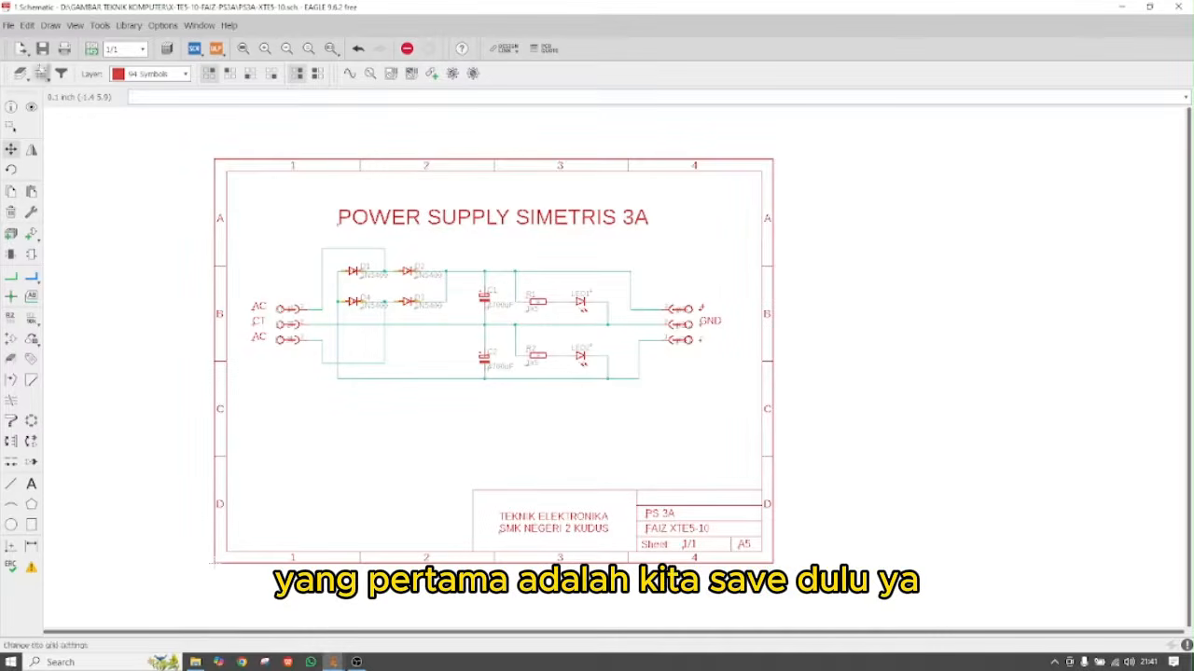
# Save the schematic, then start a File > Export > Image and browse for the output location
pyautogui.click(42, 48)
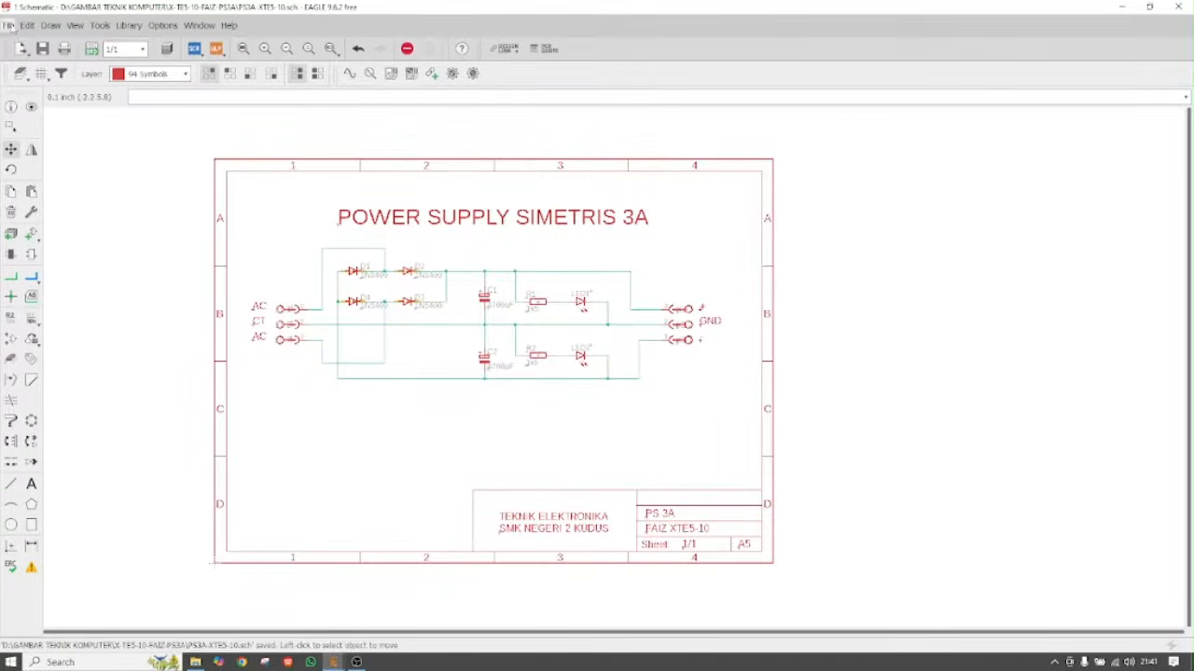
pyautogui.click(9, 25)
pyautogui.moveTo(55, 219)
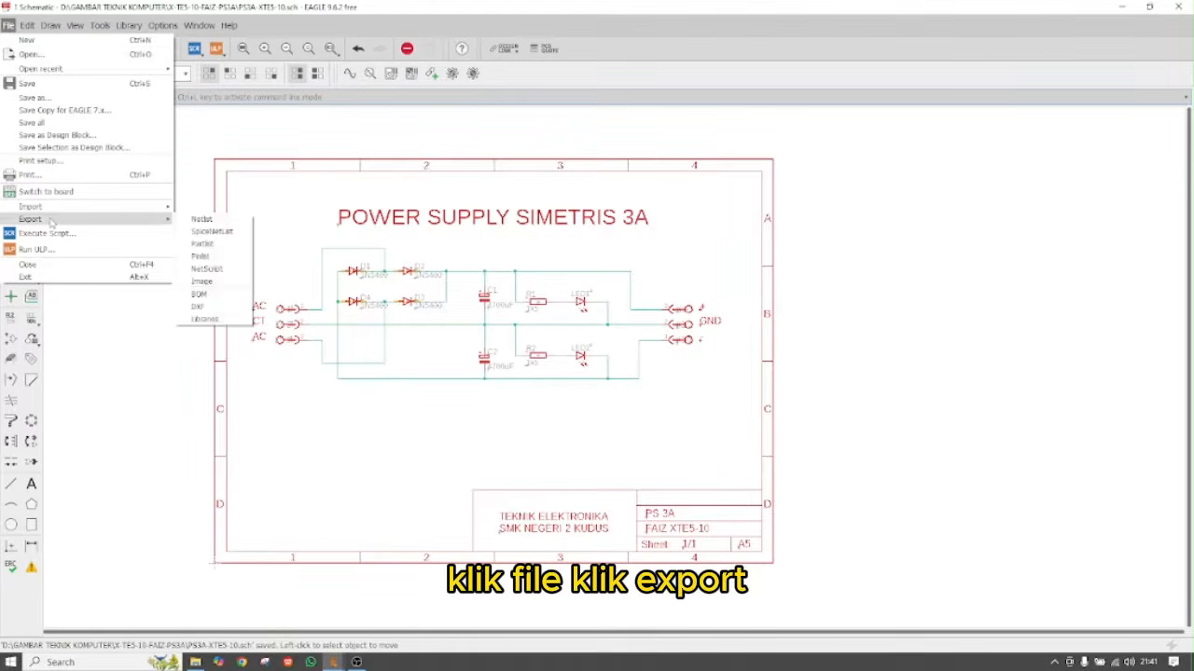
pyautogui.click(202, 280)
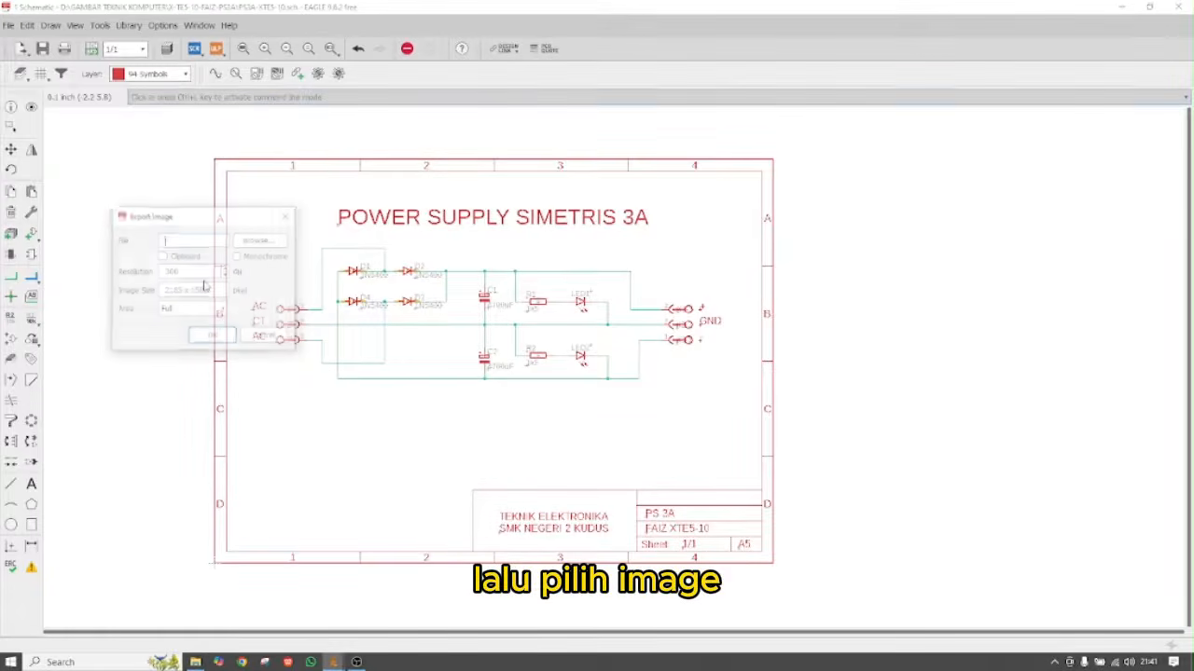
pyautogui.click(259, 241)
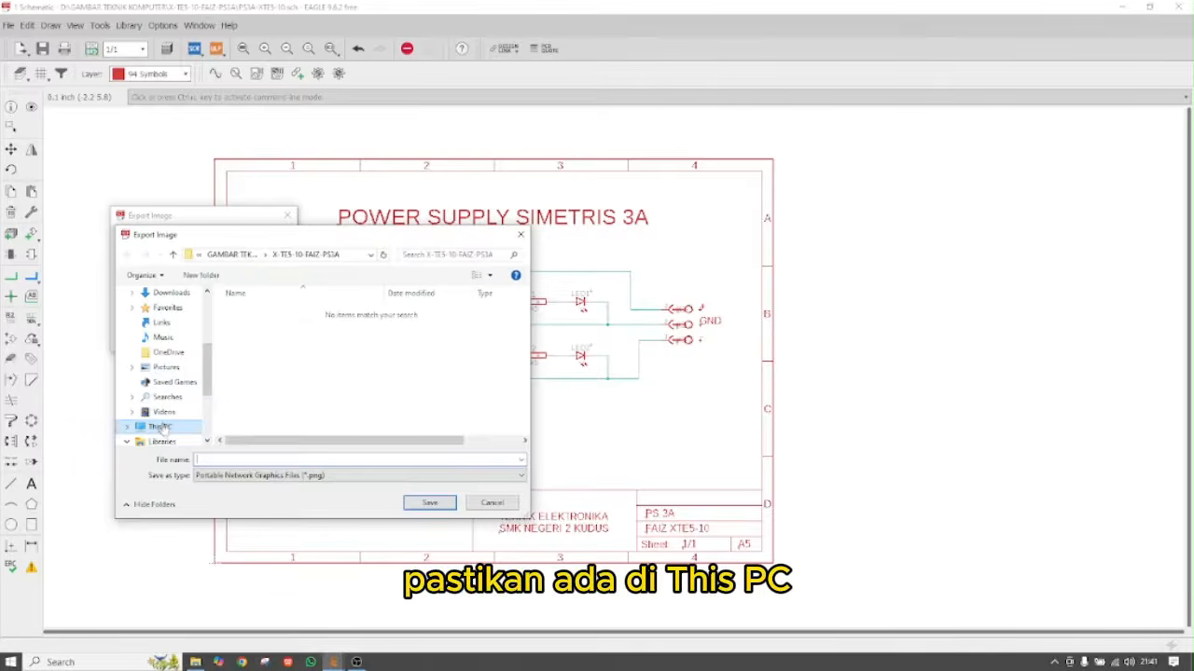
# Navigate to Local Disk (D:) > GAMBAR TEKNIK KOMPUTER > class project folder
pyautogui.click(158, 426)
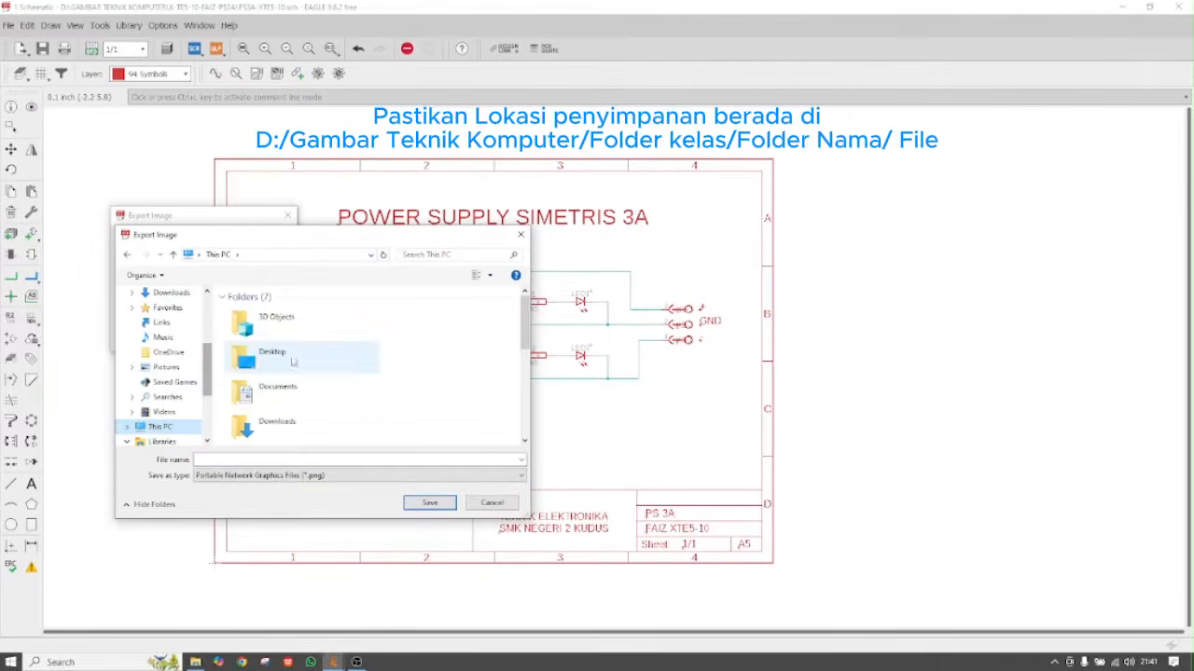
pyautogui.moveTo(208, 373); pyautogui.dragTo(208, 399)
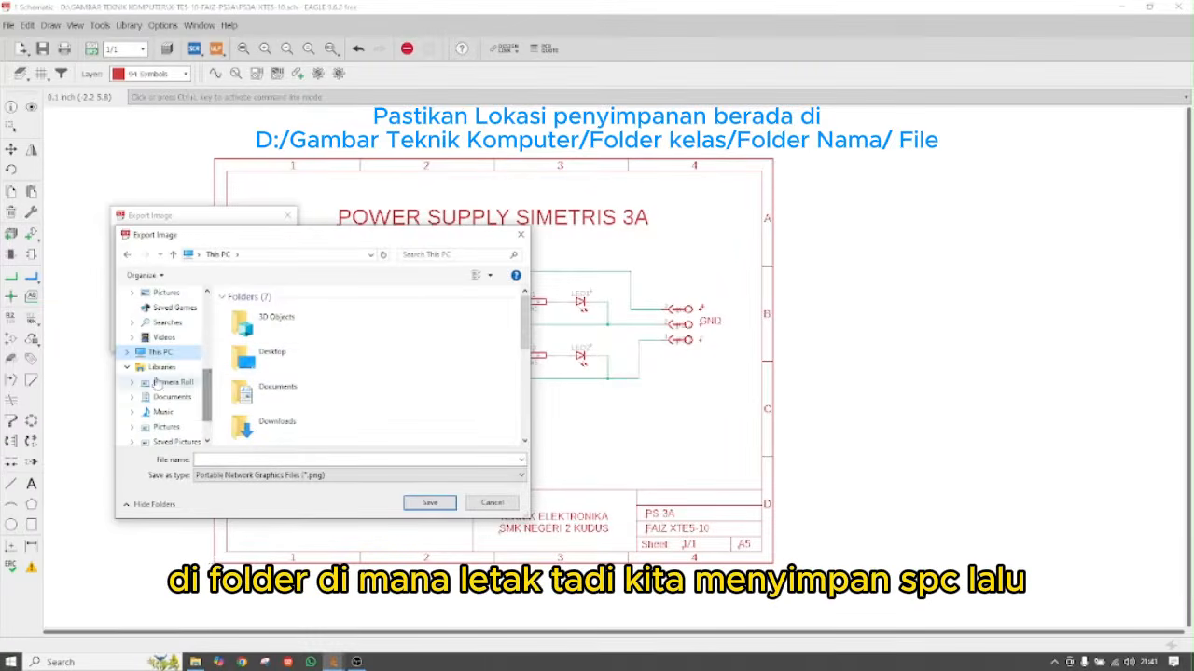
pyautogui.moveTo(524, 324); pyautogui.dragTo(523, 410)
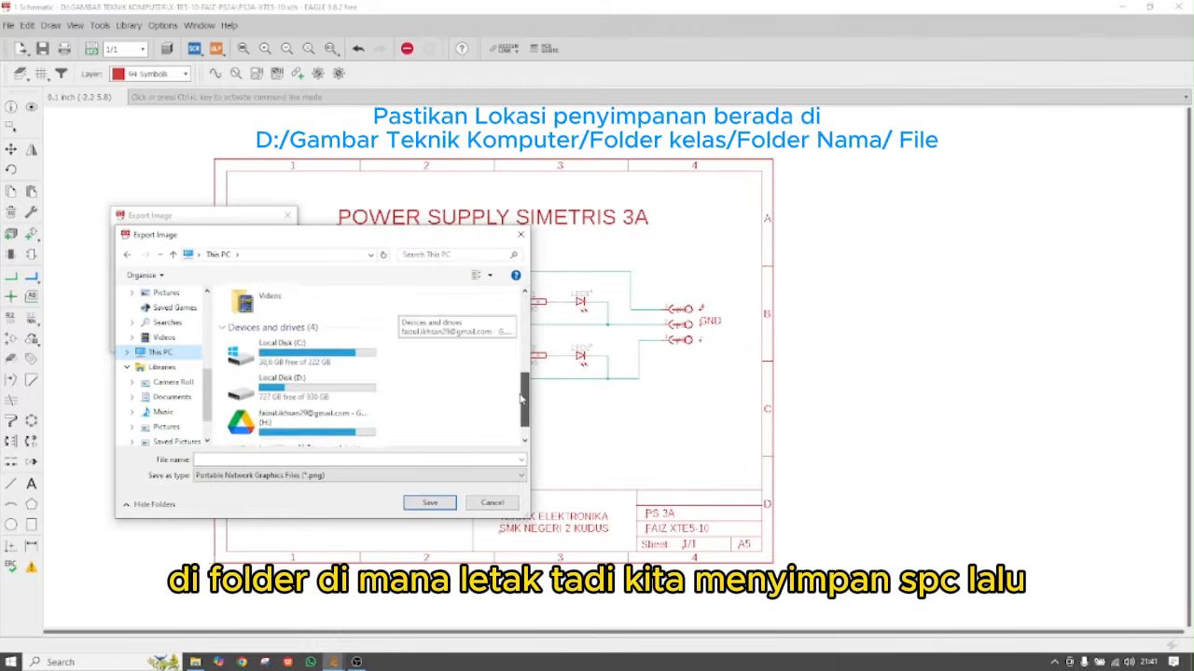
pyautogui.doubleClick(278, 368)
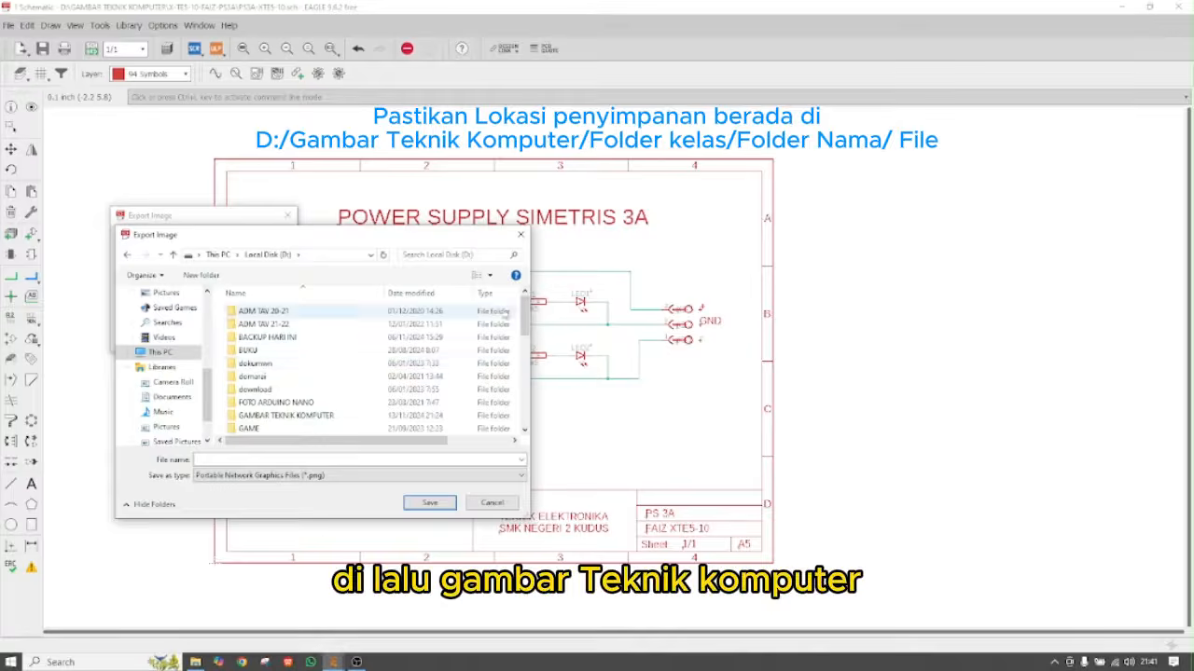
pyautogui.scroll(-2, 280, 371)
pyautogui.doubleClick(285, 368)
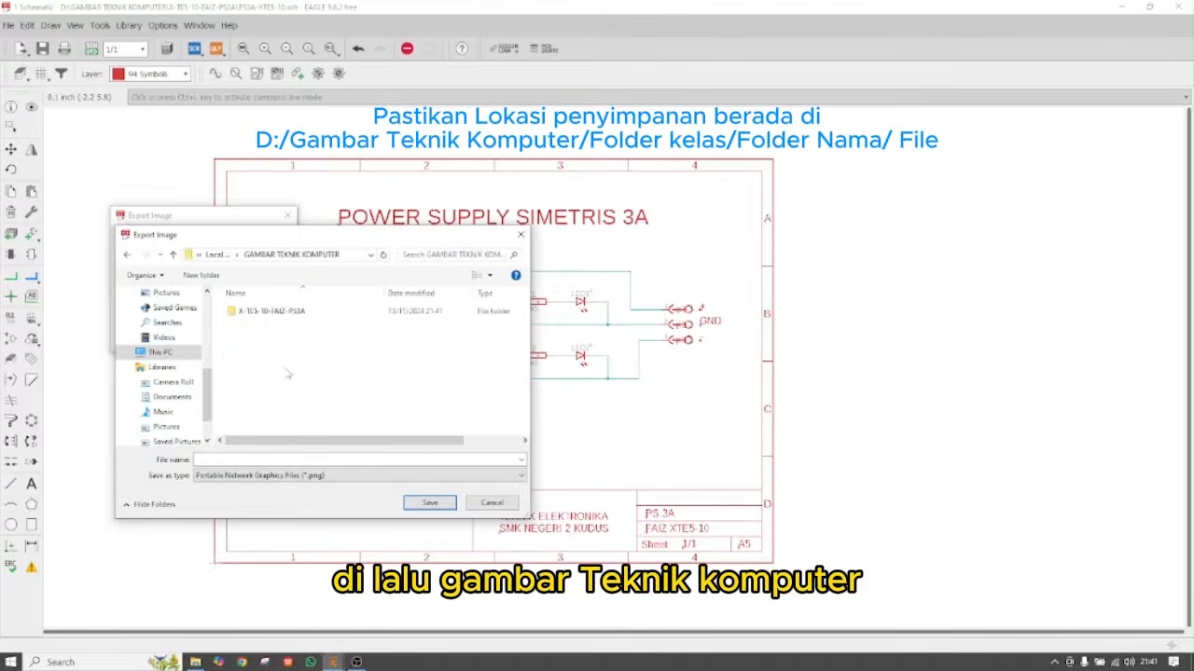
pyautogui.doubleClick(269, 313)
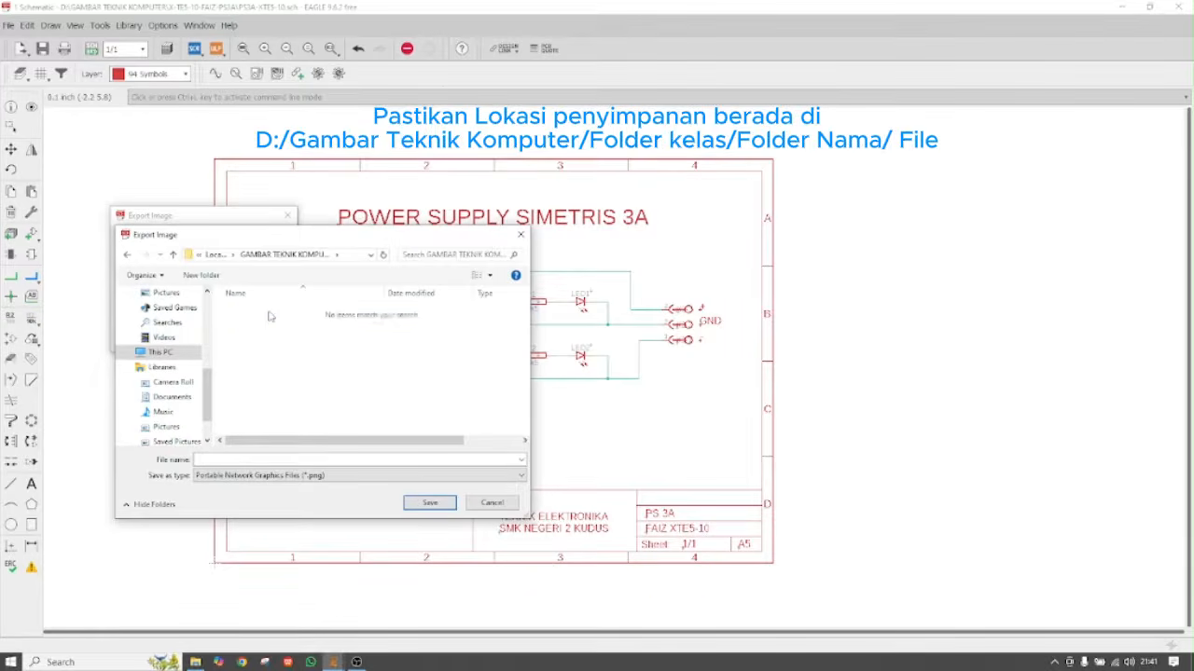
# Name the exported image PS3A-XTE5-10 and confirm the save location
pyautogui.click(273, 460)
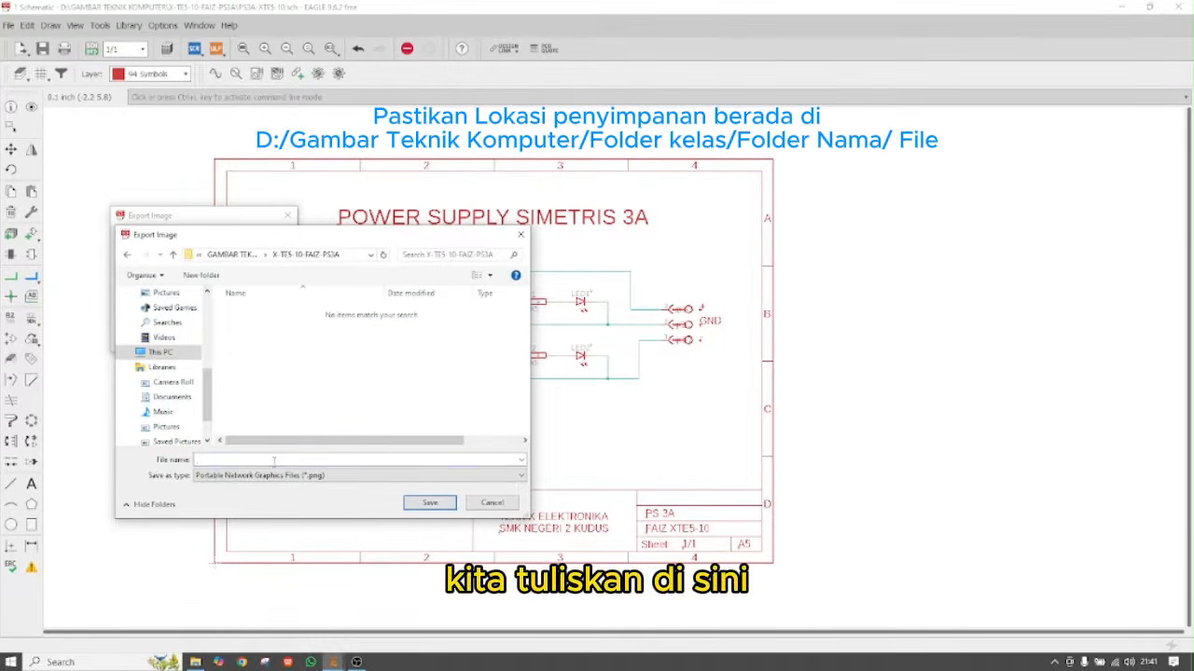
pyautogui.write('PS')
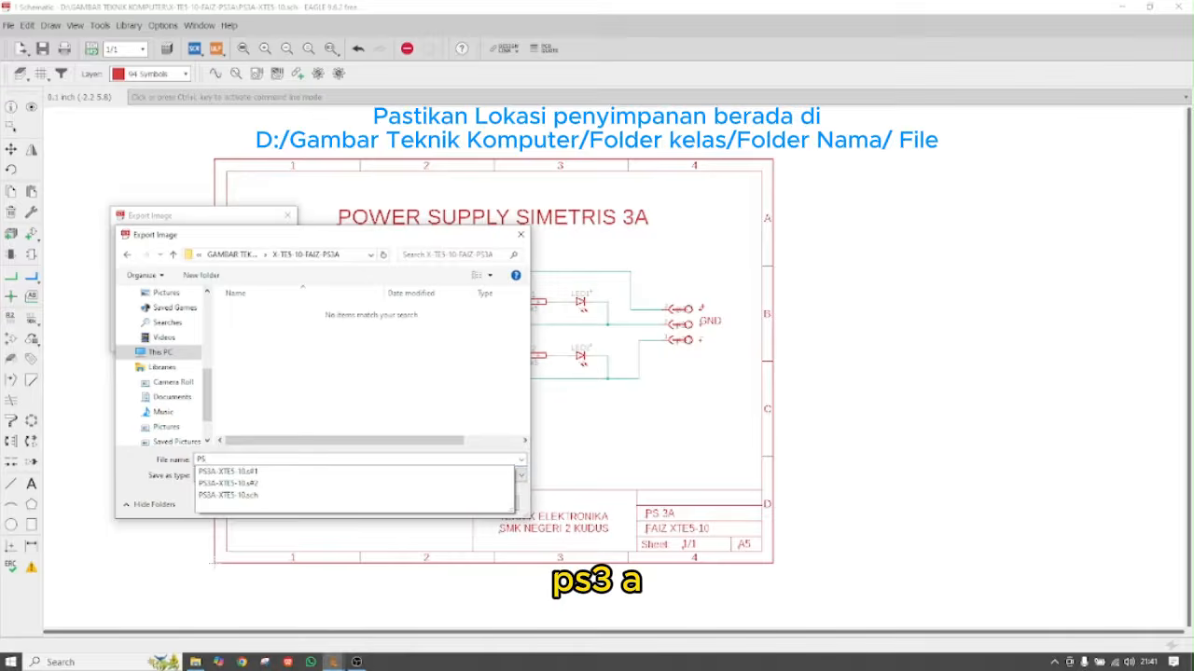
pyautogui.write('3A')
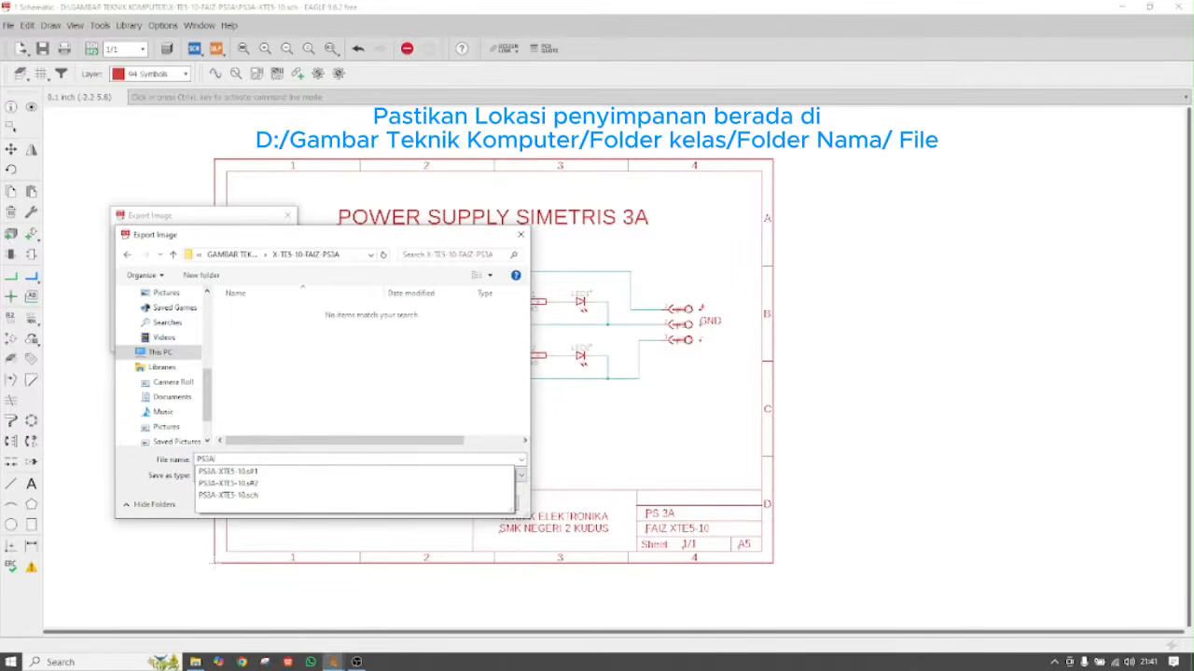
pyautogui.write('-XTE5')
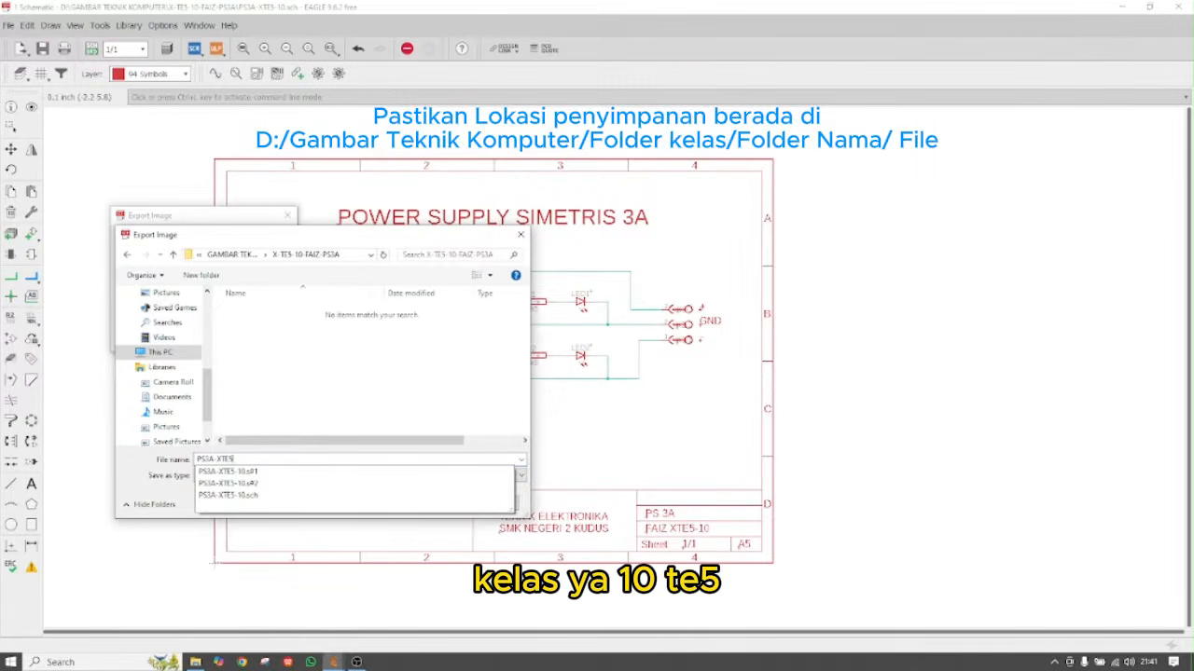
pyautogui.write('-10')
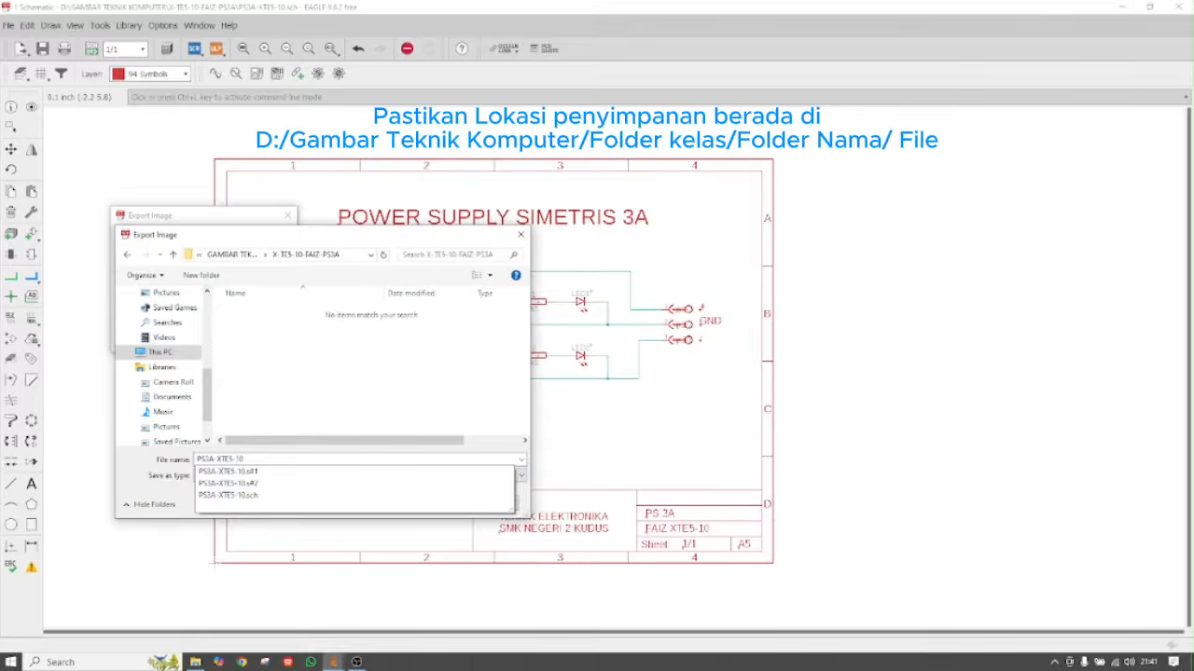
pyautogui.click(418, 403)
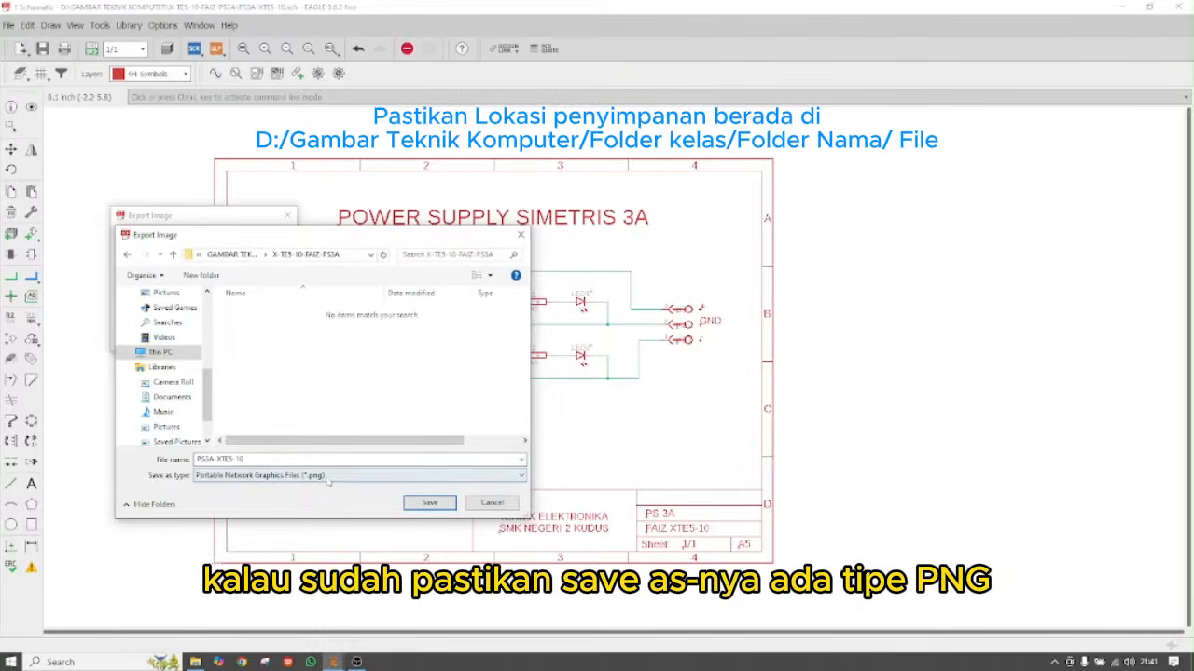
pyautogui.click(430, 504)
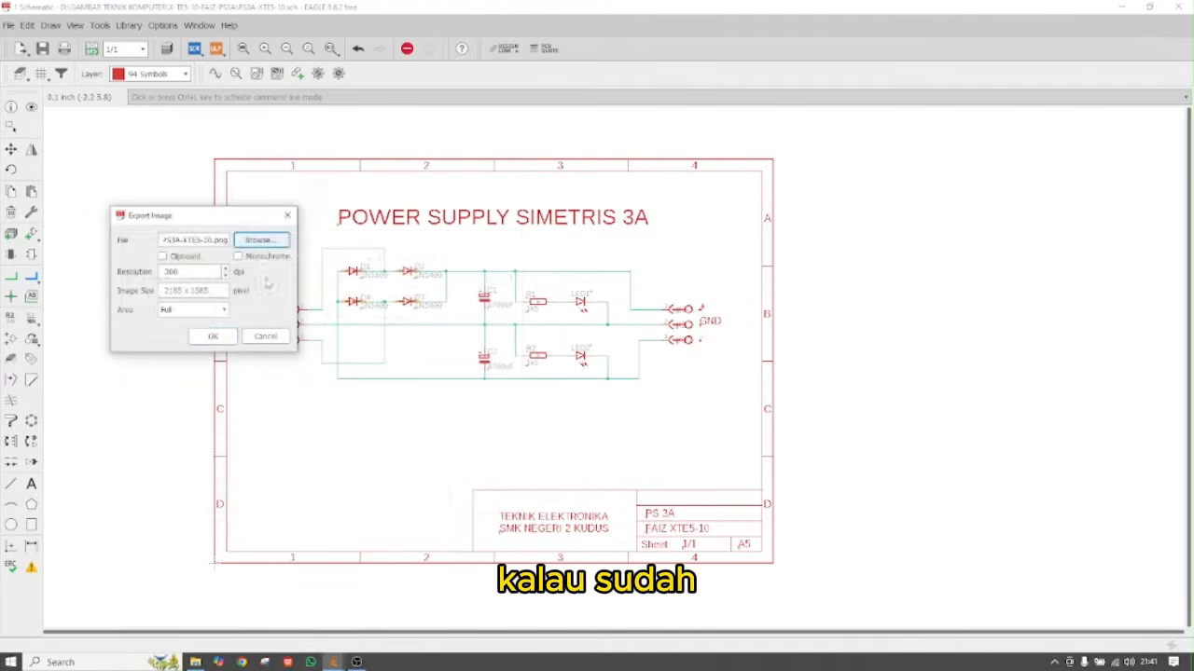
pyautogui.doubleClick(180, 271)
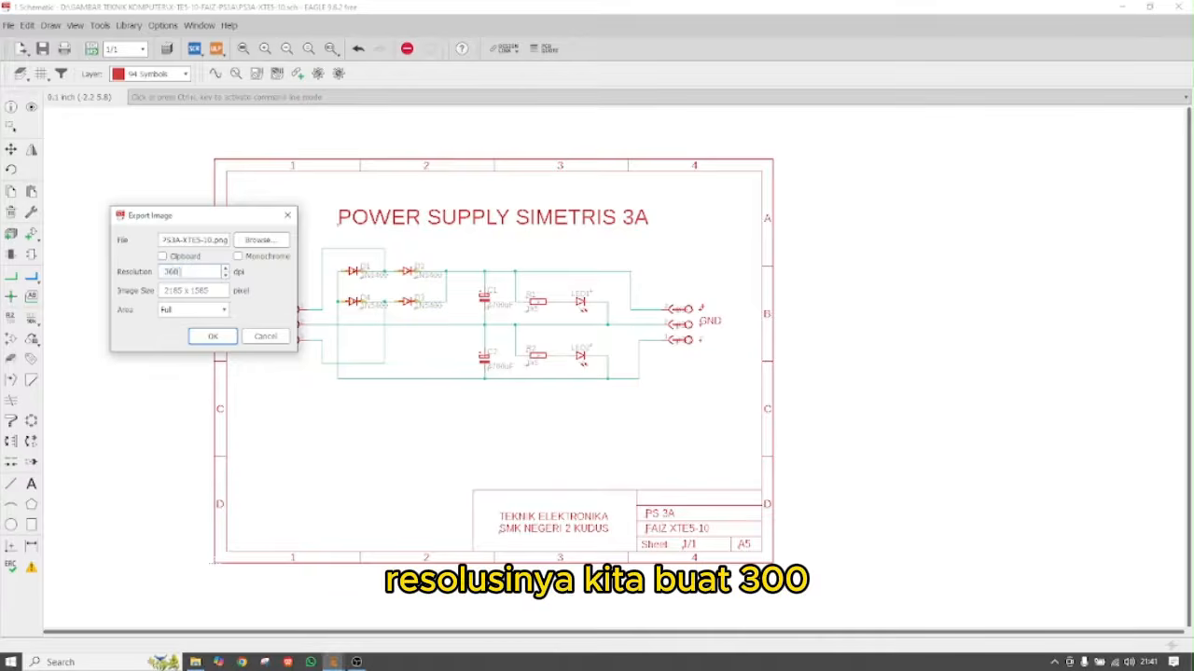
pyautogui.write('150')
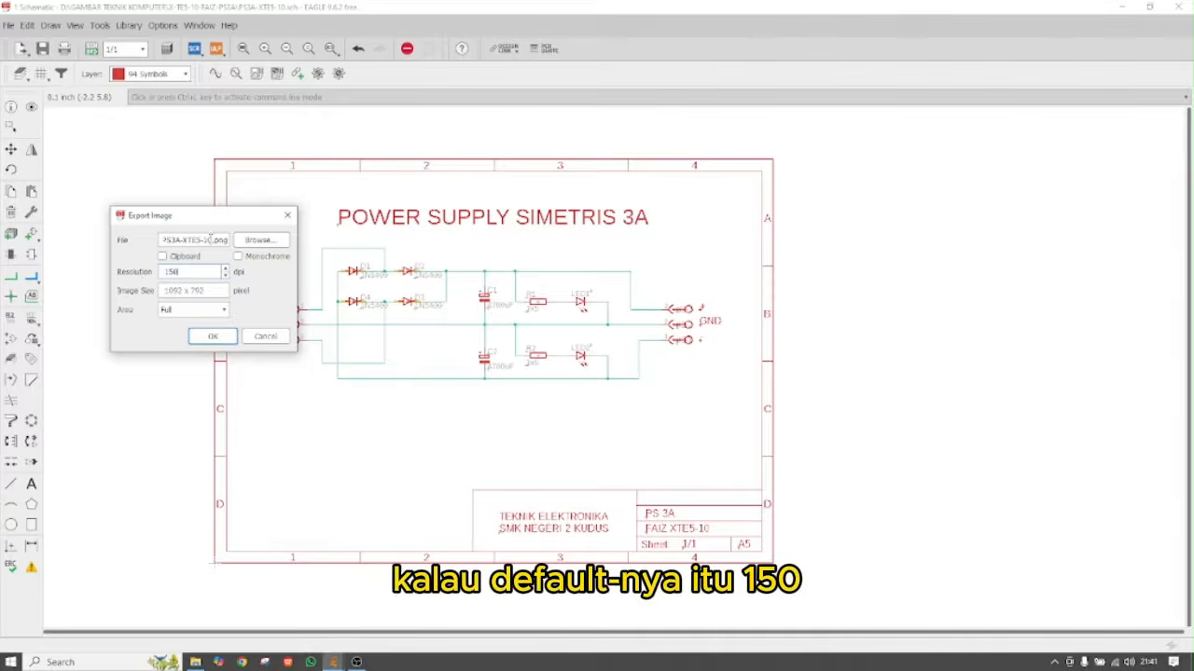
pyautogui.moveTo(183, 272); pyautogui.dragTo(152, 270)
pyautogui.write('300')
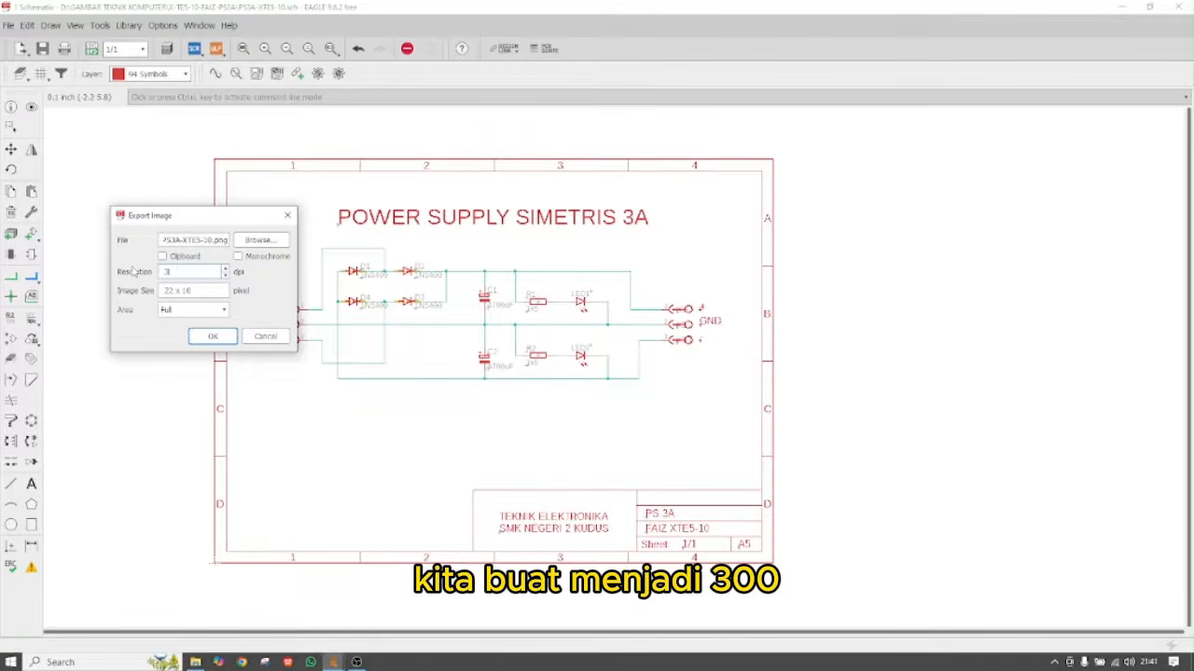
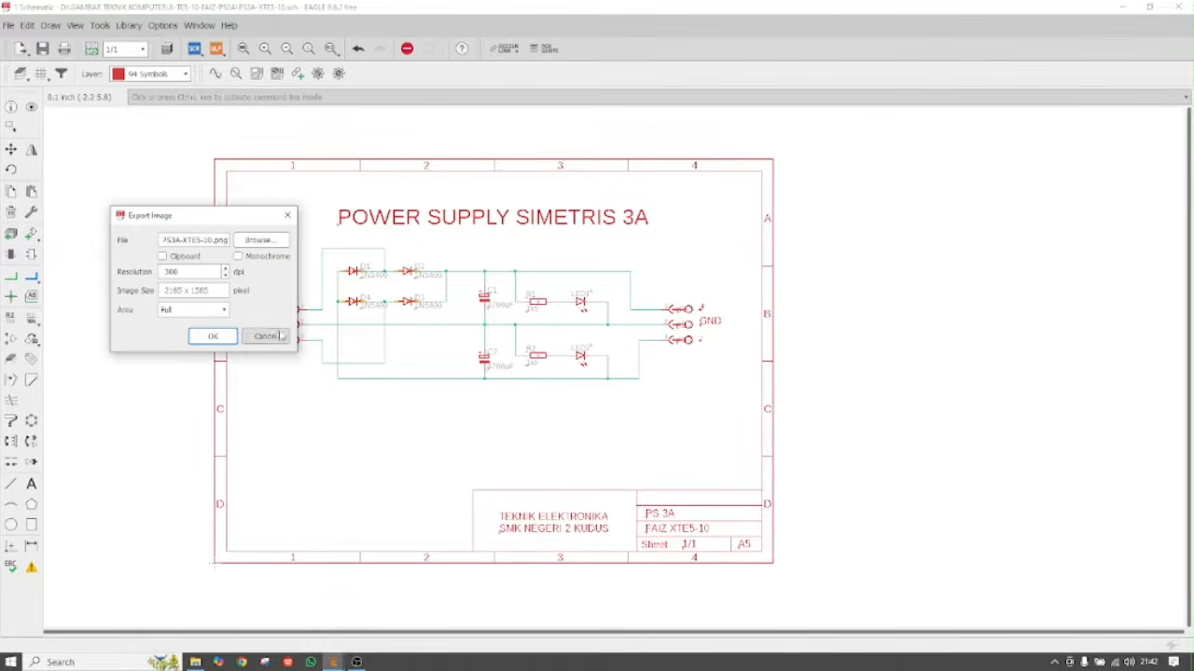
# Export the schematic as a 300 dpi PNG image and save it as PS3A-XTES-10.sch
pyautogui.click(213, 337)
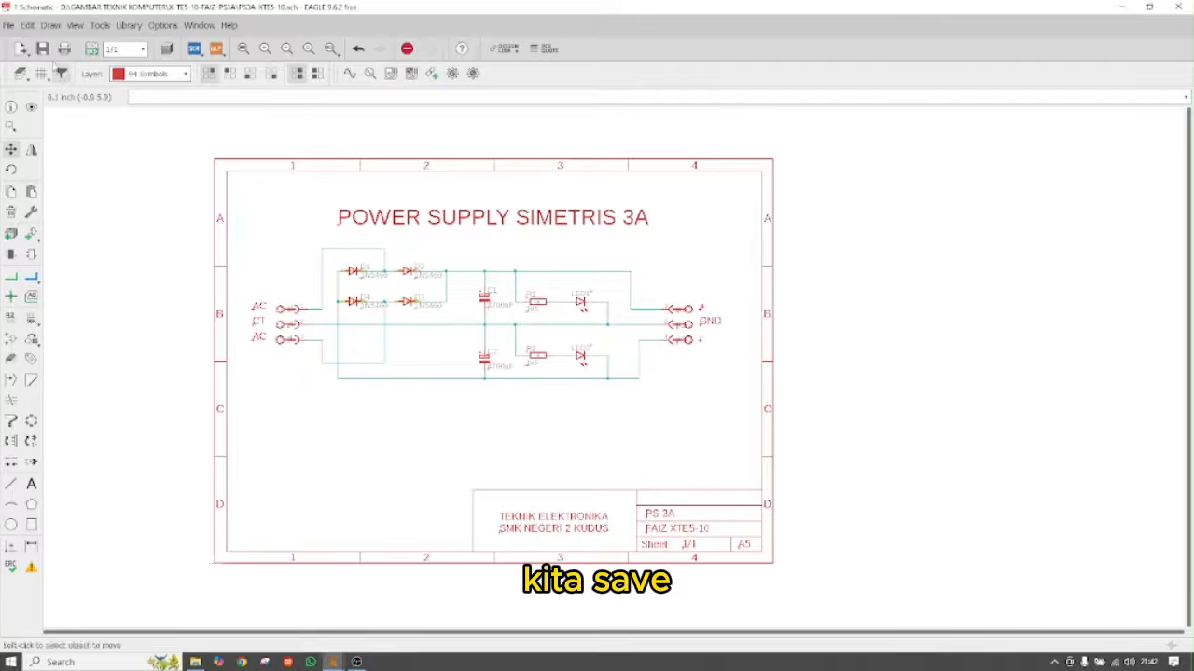
pyautogui.hotkey('ctrl', 's')
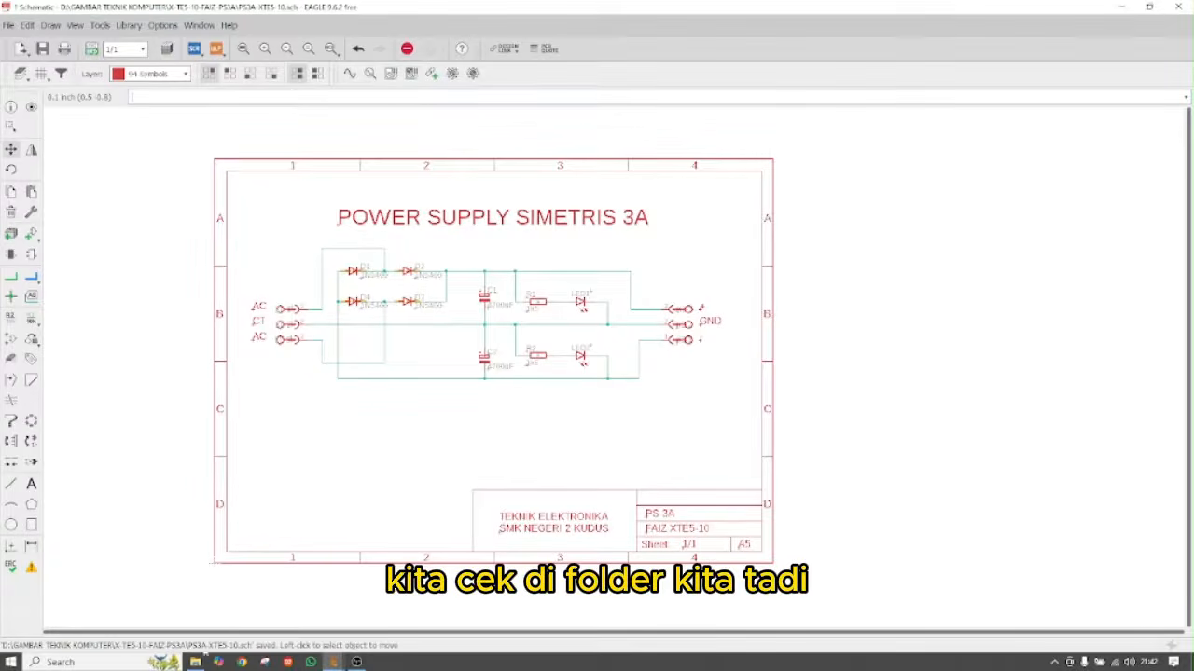
pyautogui.click(194, 662)
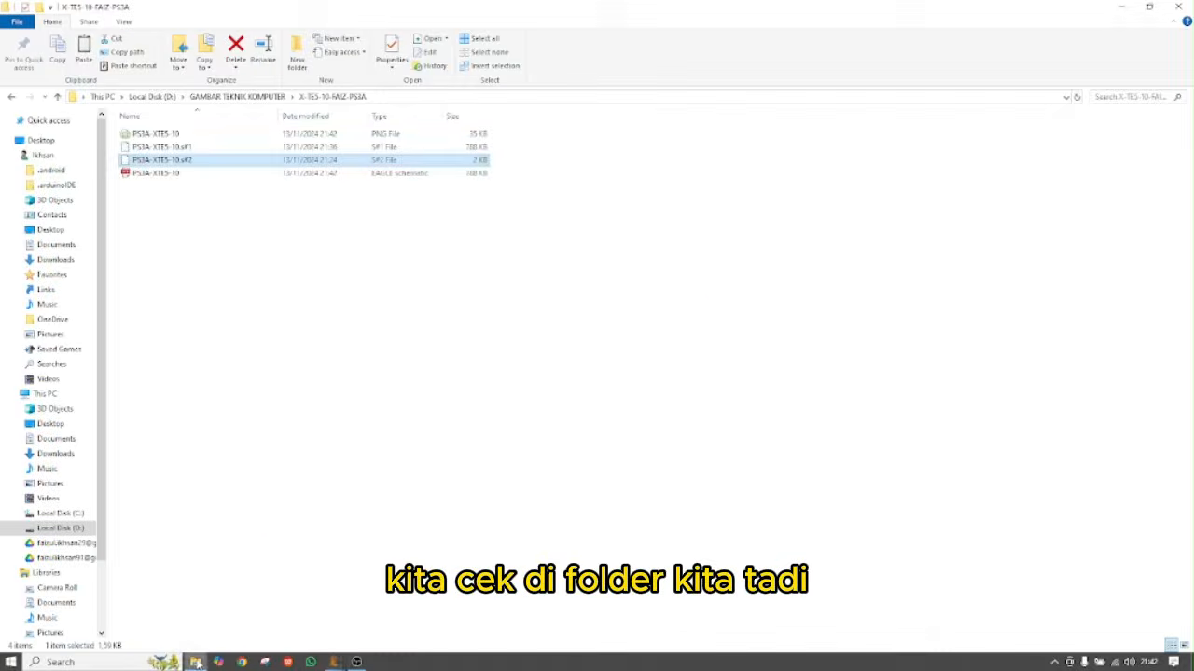
# Open the exported PS3A-XTES-10 PNG from the D:\GAMBAR TEKNIK KOMPUTER project folder to view it
pyautogui.click(152, 97)
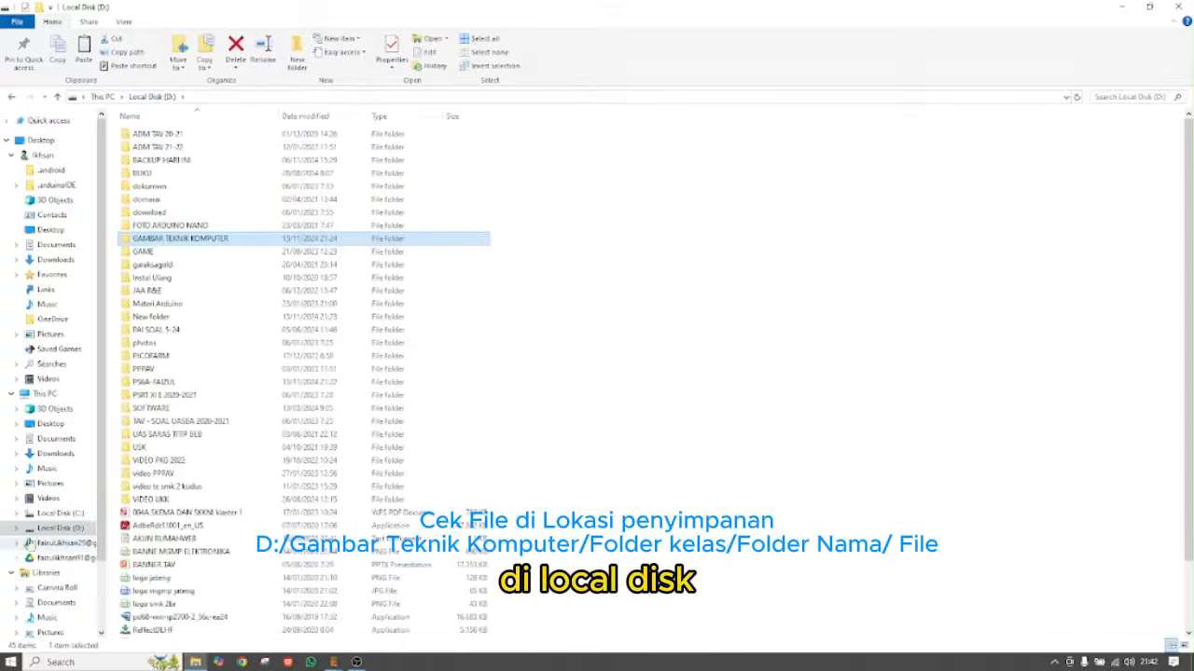
pyautogui.doubleClick(179, 239)
pyautogui.doubleClick(168, 136)
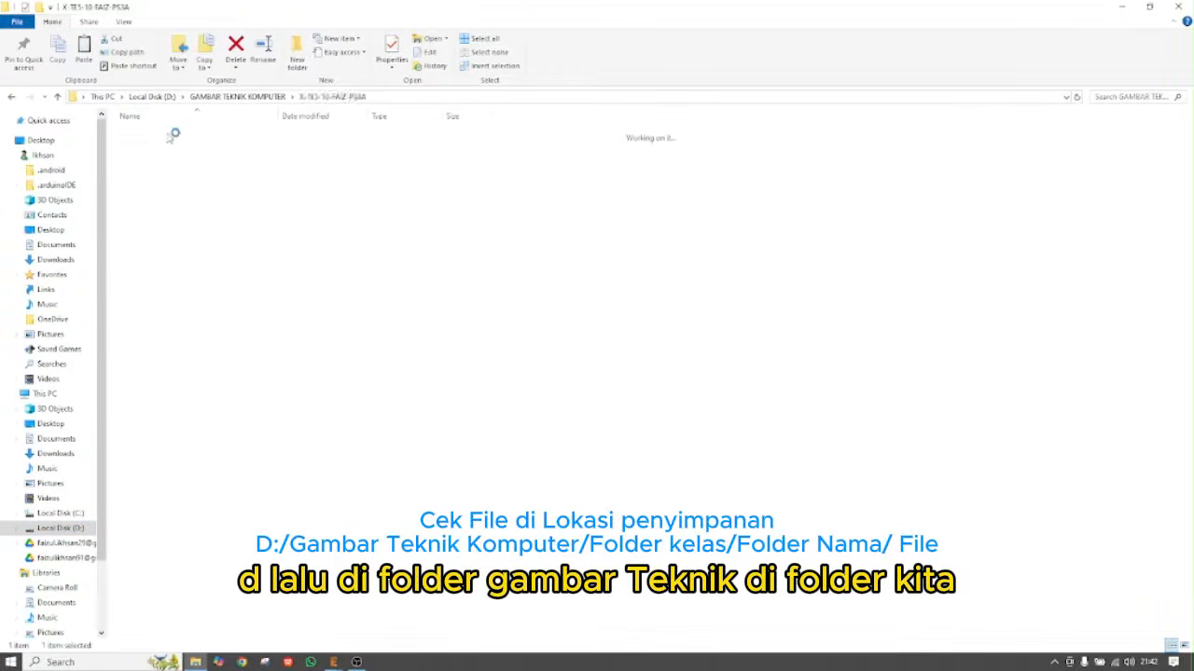
pyautogui.click(141, 136)
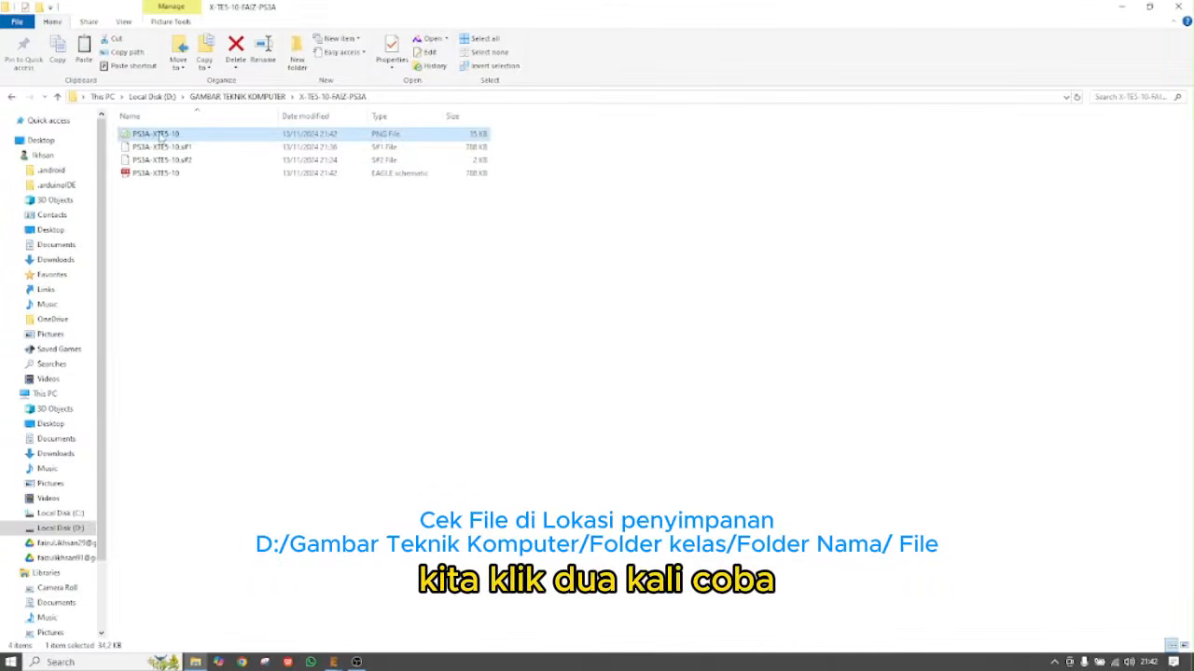
pyautogui.doubleClick(159, 136)
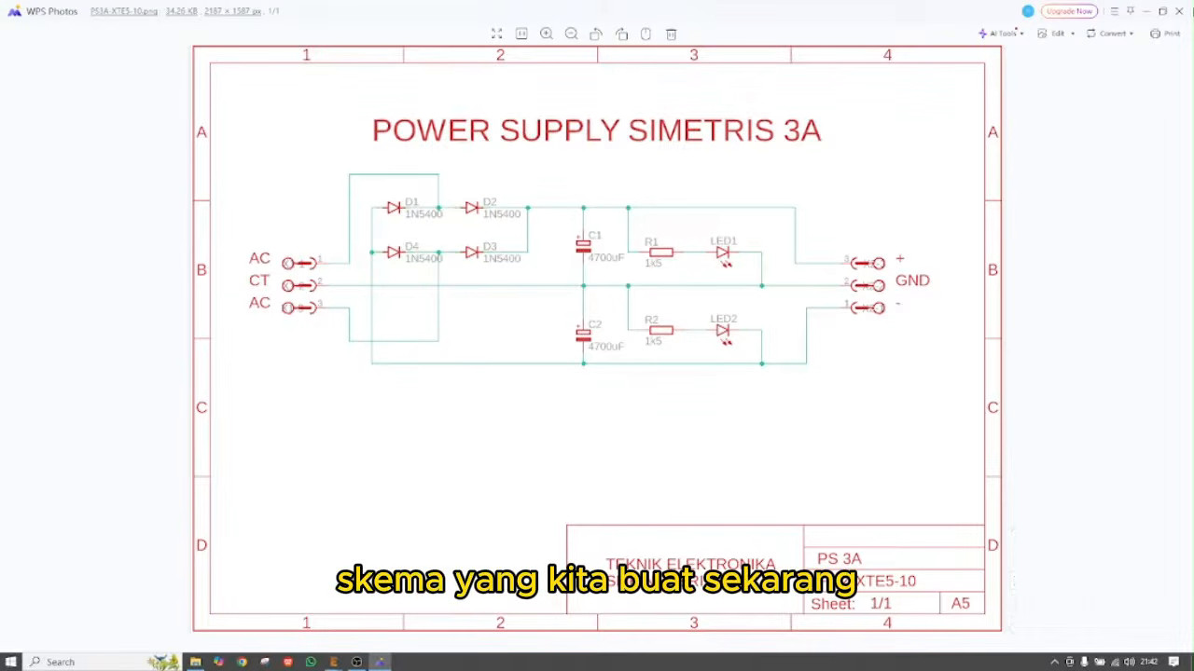
# Close the image viewer and return to the EAGLE schematic window
pyautogui.click(1176, 12)
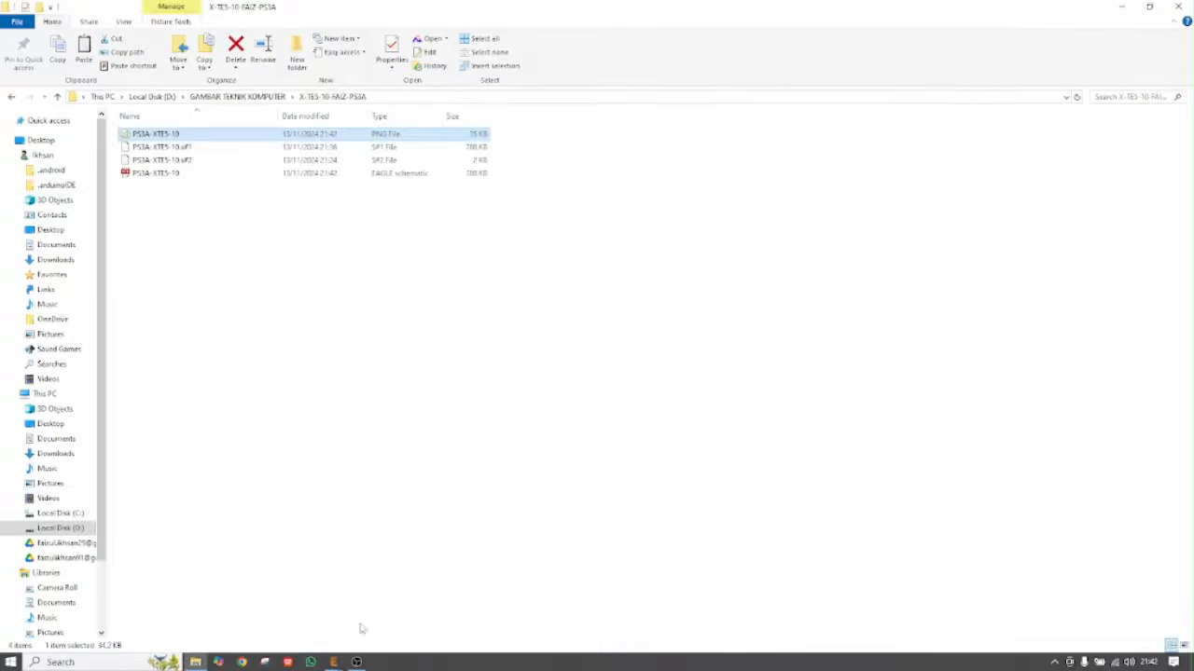
pyautogui.click(338, 663)
pyautogui.click(390, 627)
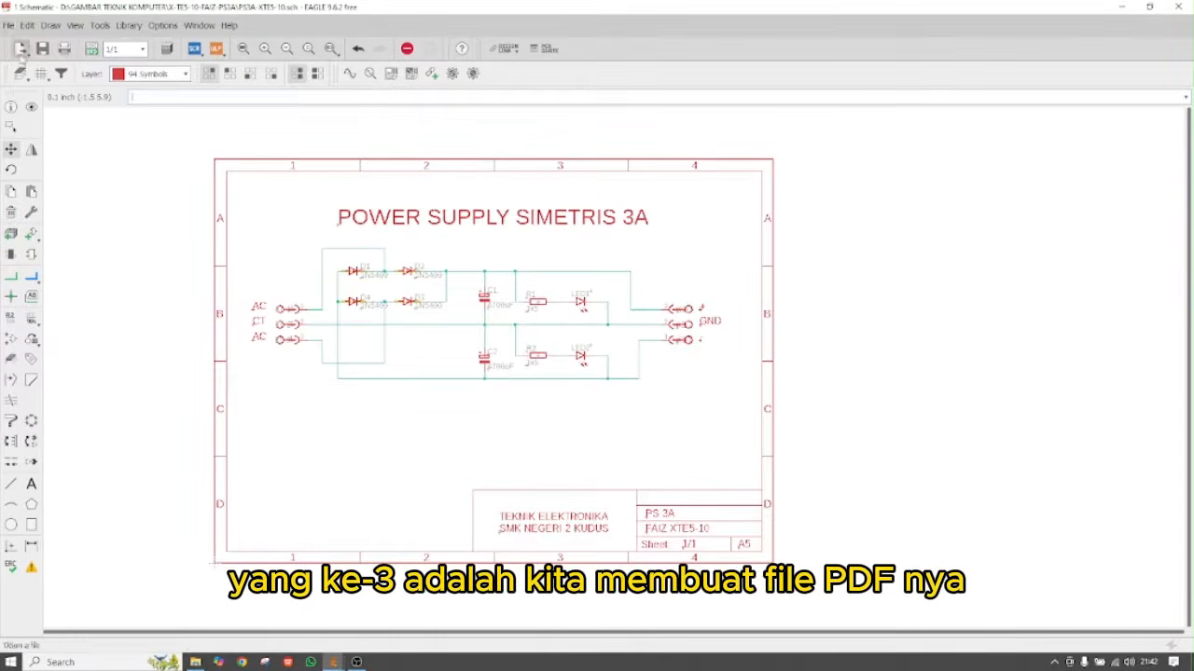
# Open the Print dialog, untick Black for colour output, and set the paper to A4
pyautogui.click(9, 26)
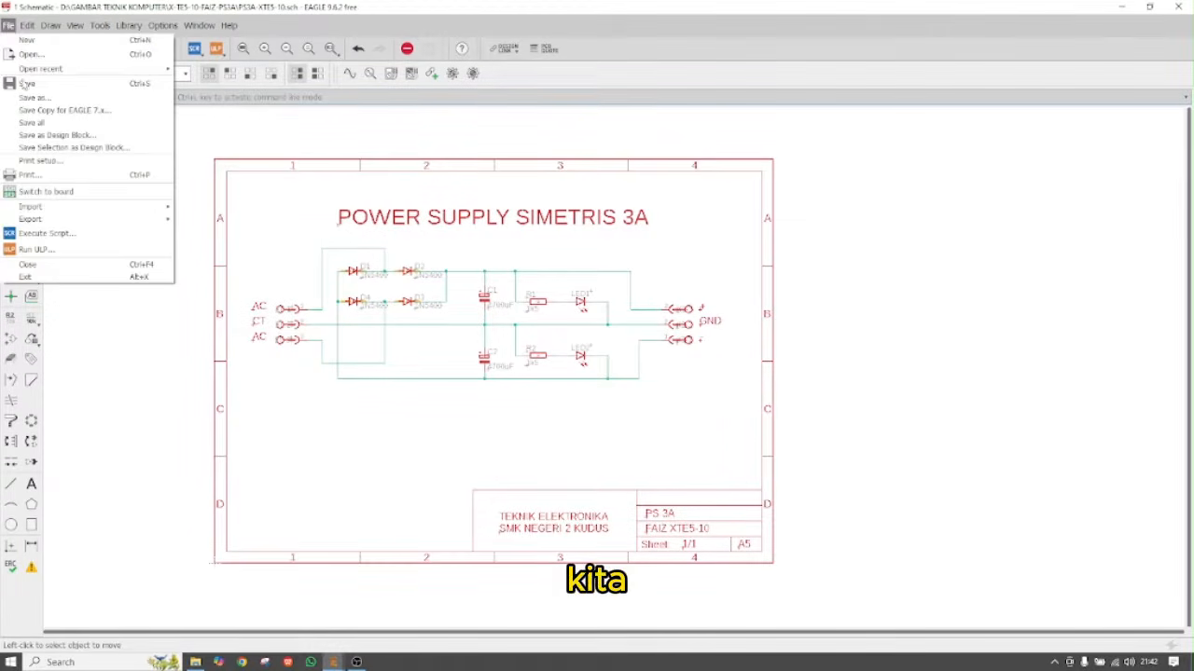
pyautogui.click(36, 176)
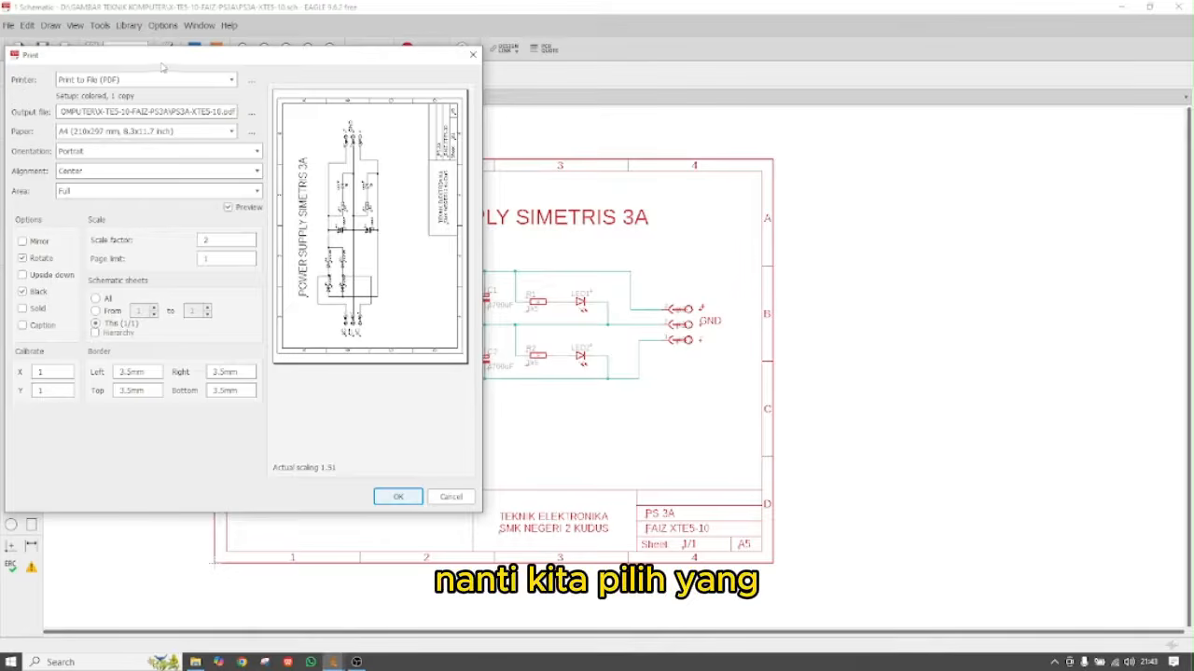
pyautogui.moveTo(162, 66); pyautogui.dragTo(188, 68)
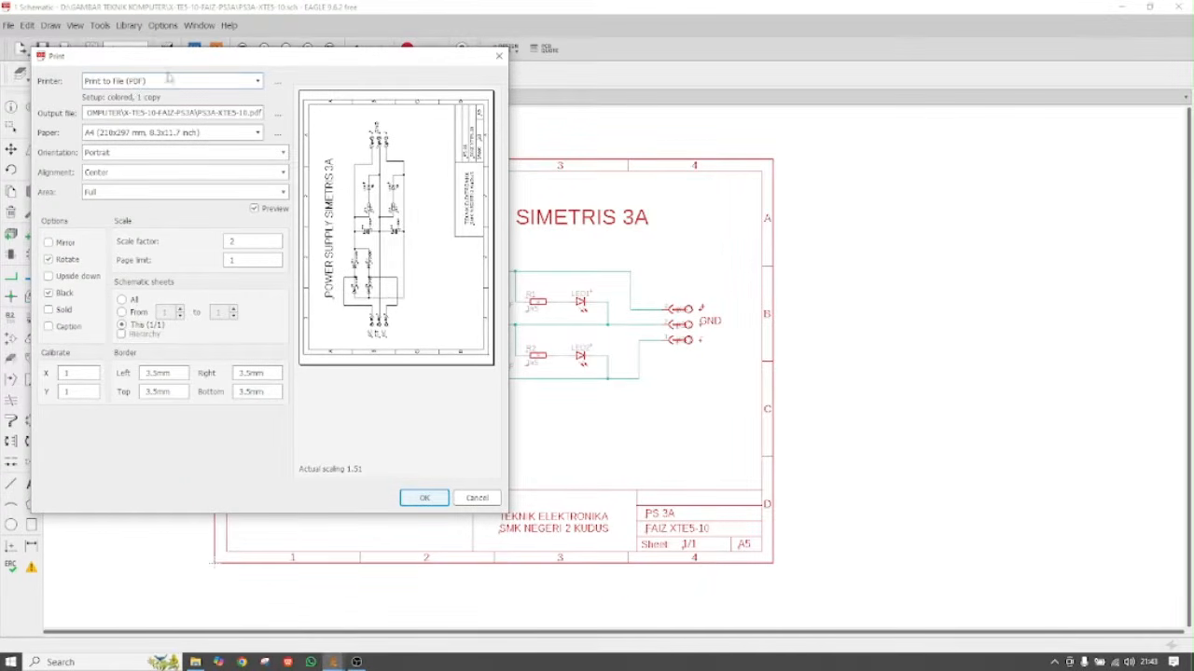
pyautogui.click(48, 295)
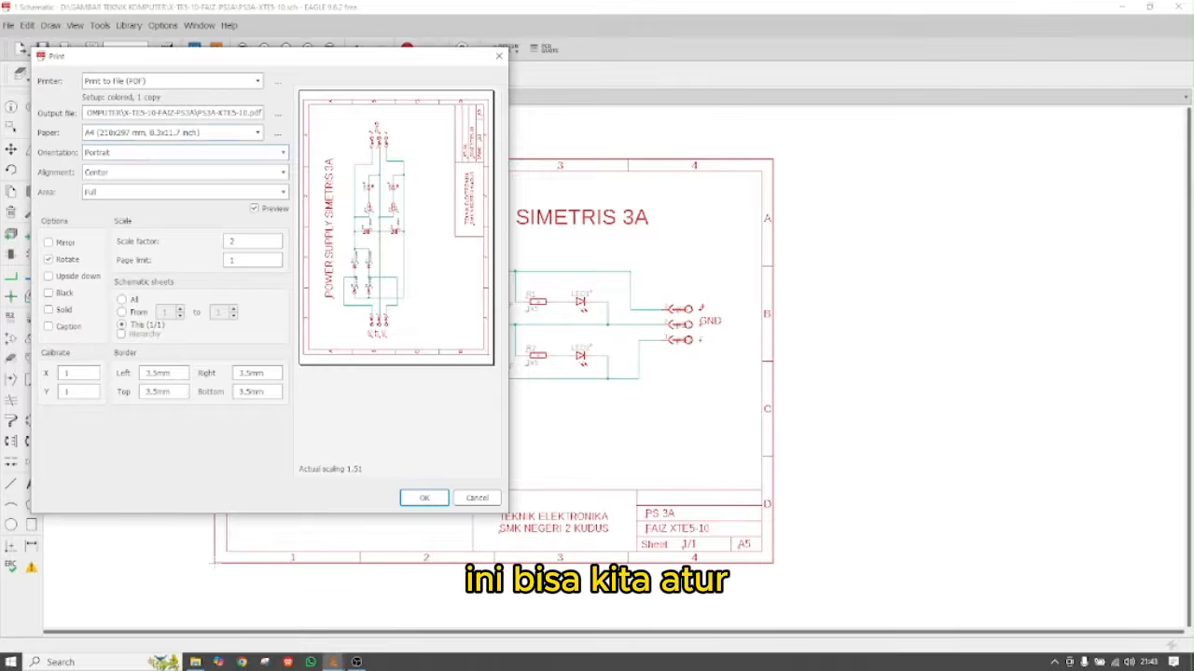
pyautogui.click(216, 137)
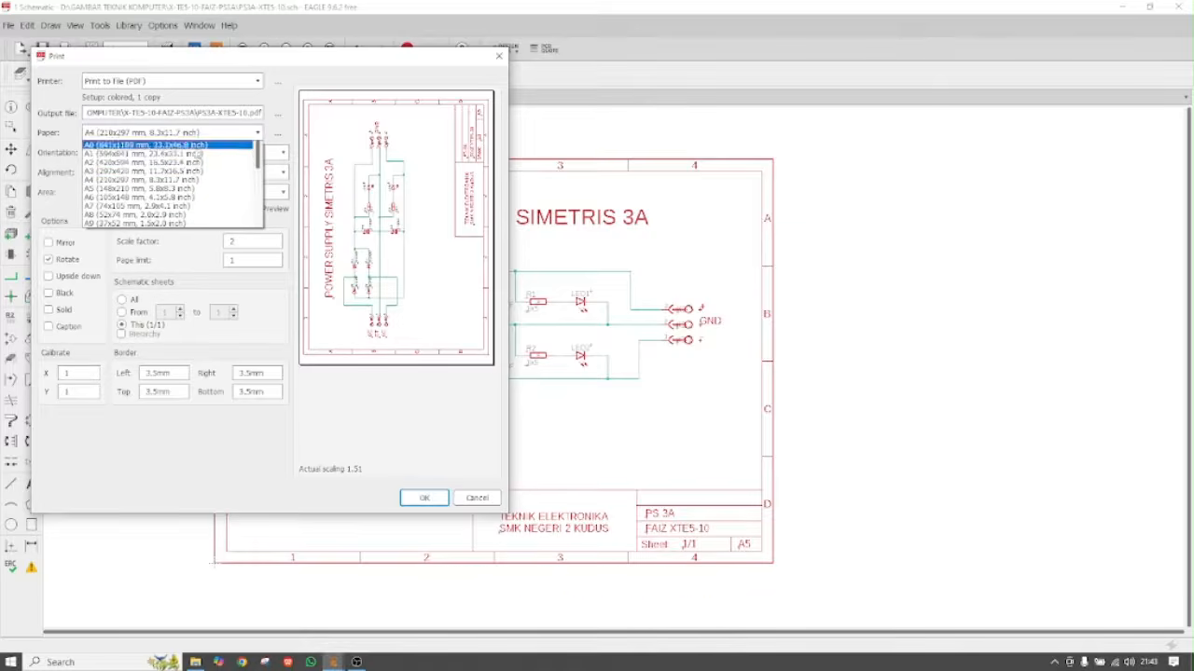
pyautogui.click(168, 190)
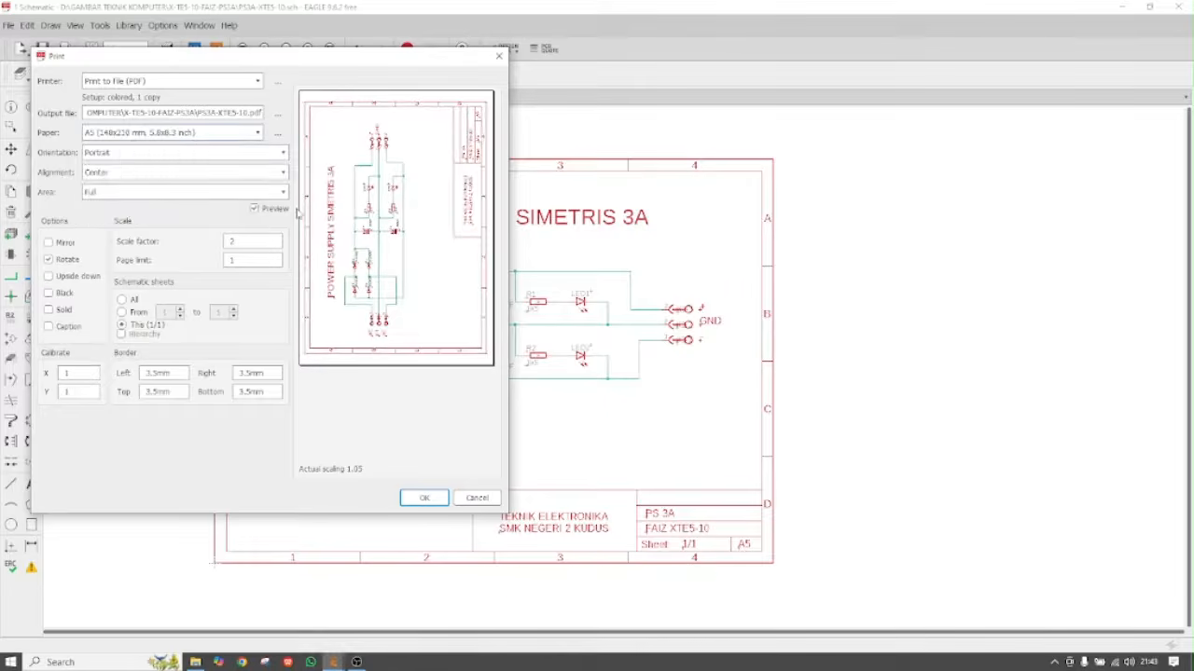
pyautogui.click(205, 132)
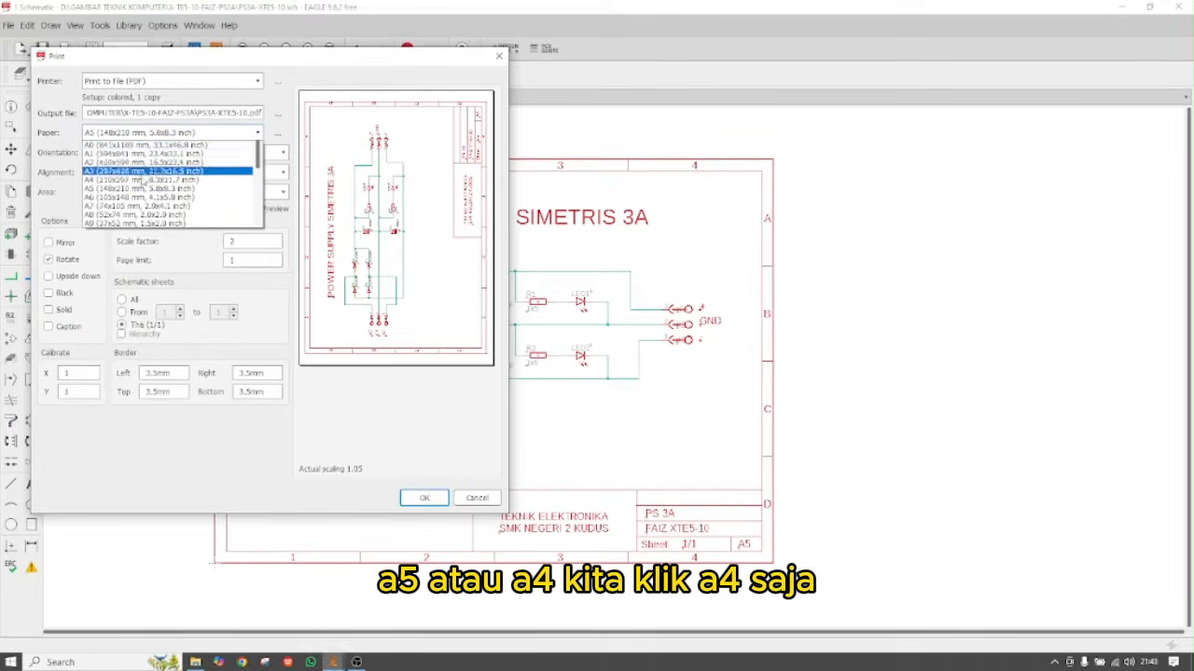
pyautogui.click(143, 184)
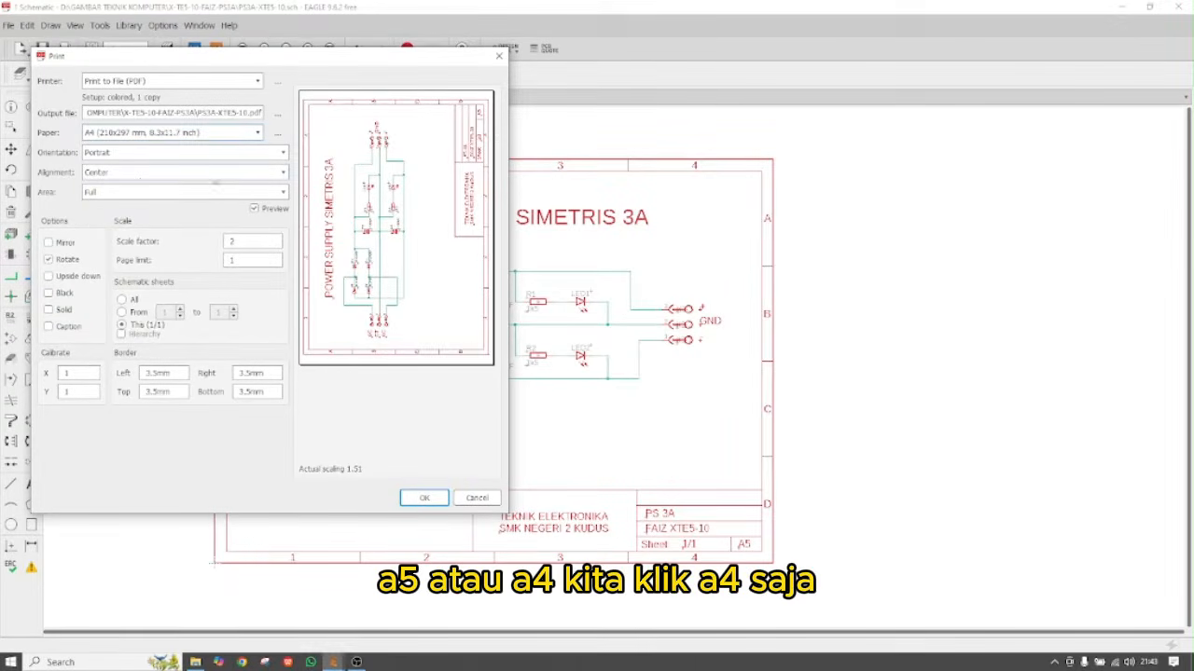
# Set Portrait orientation, Top center alignment and Full area, then print to PS3A-XTES-10.pdf
pyautogui.click(154, 158)
pyautogui.click(149, 172)
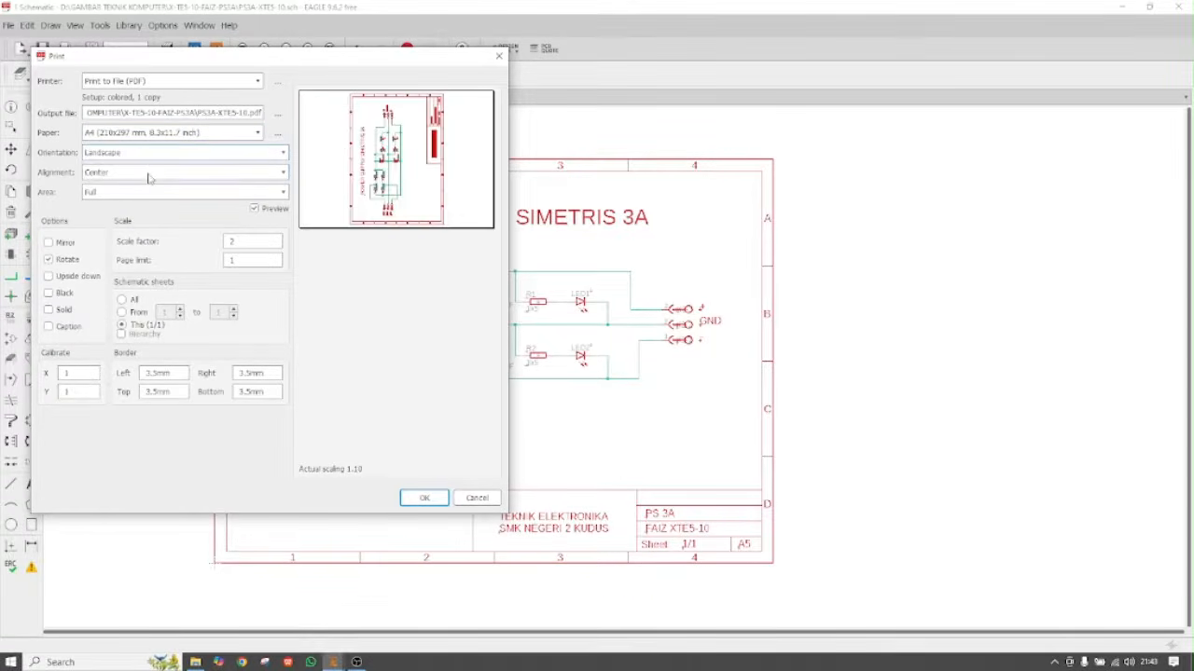
pyautogui.click(149, 177)
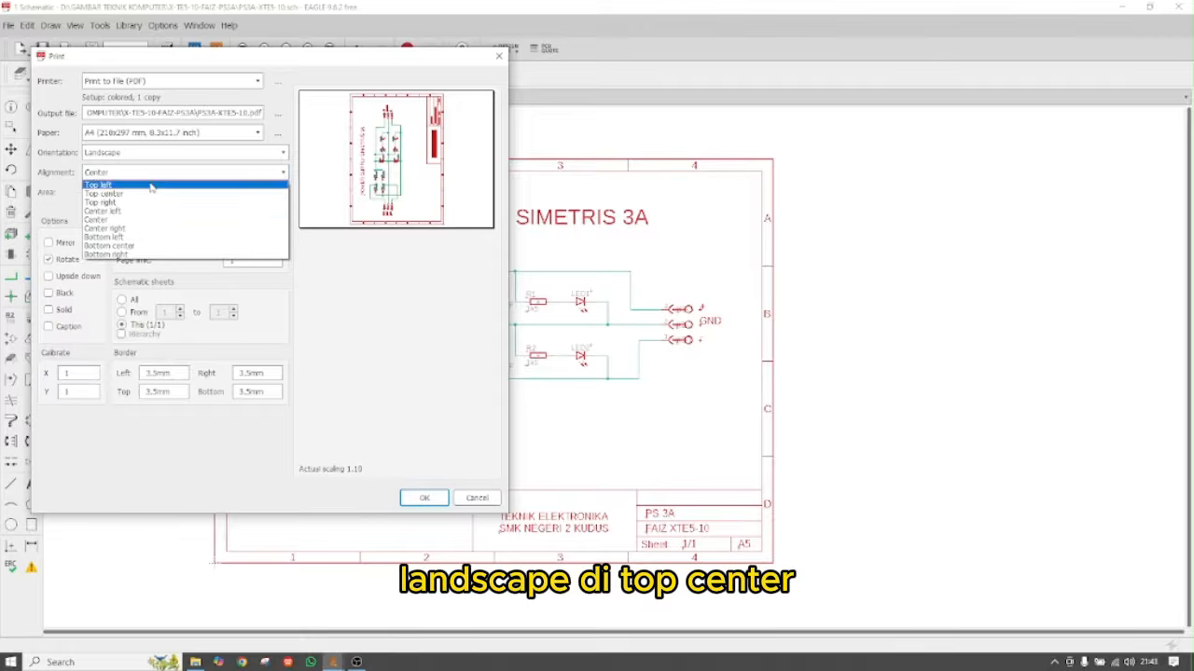
pyautogui.click(149, 193)
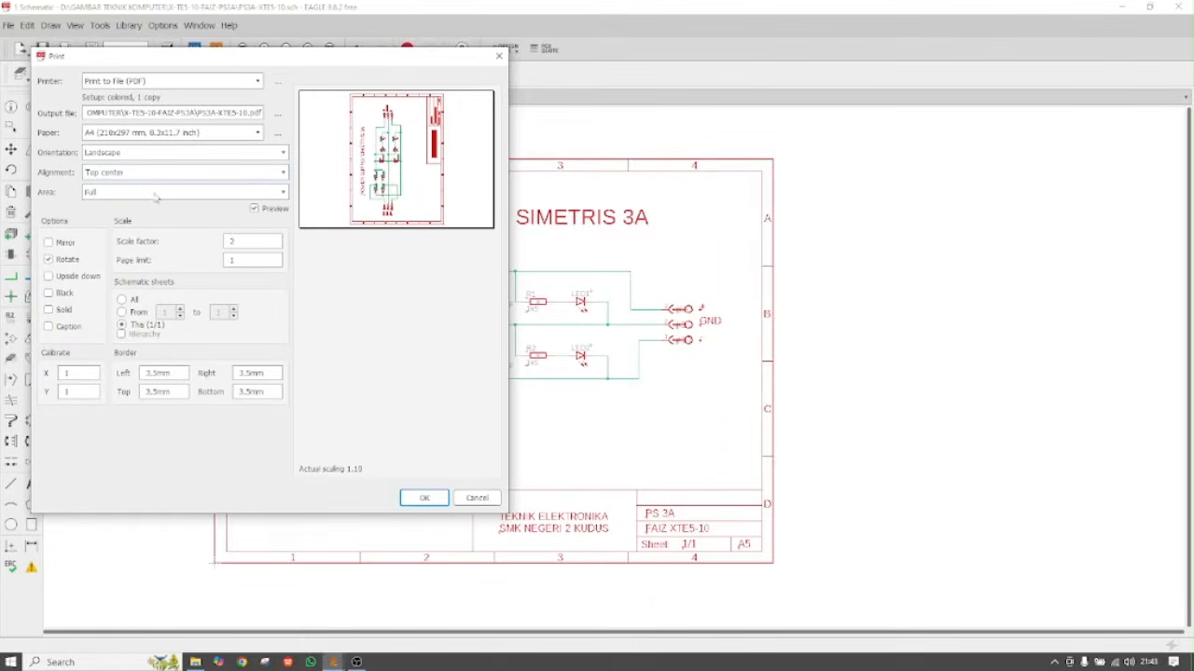
pyautogui.click(156, 193)
pyautogui.click(156, 206)
pyautogui.click(172, 154)
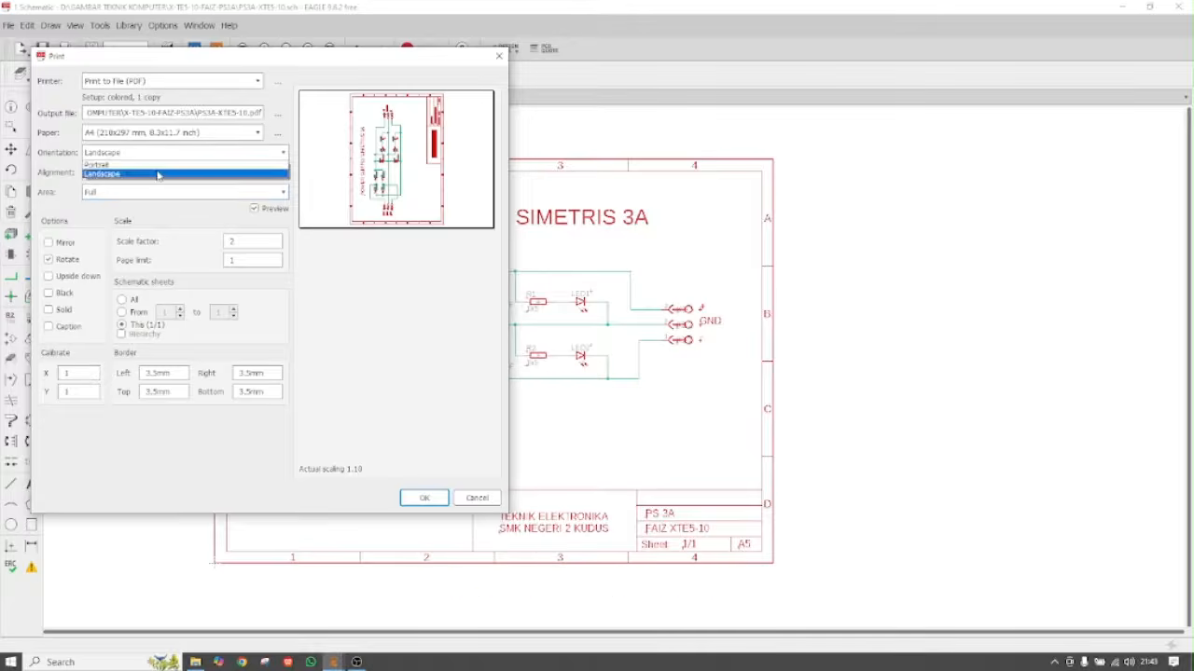
pyautogui.click(157, 164)
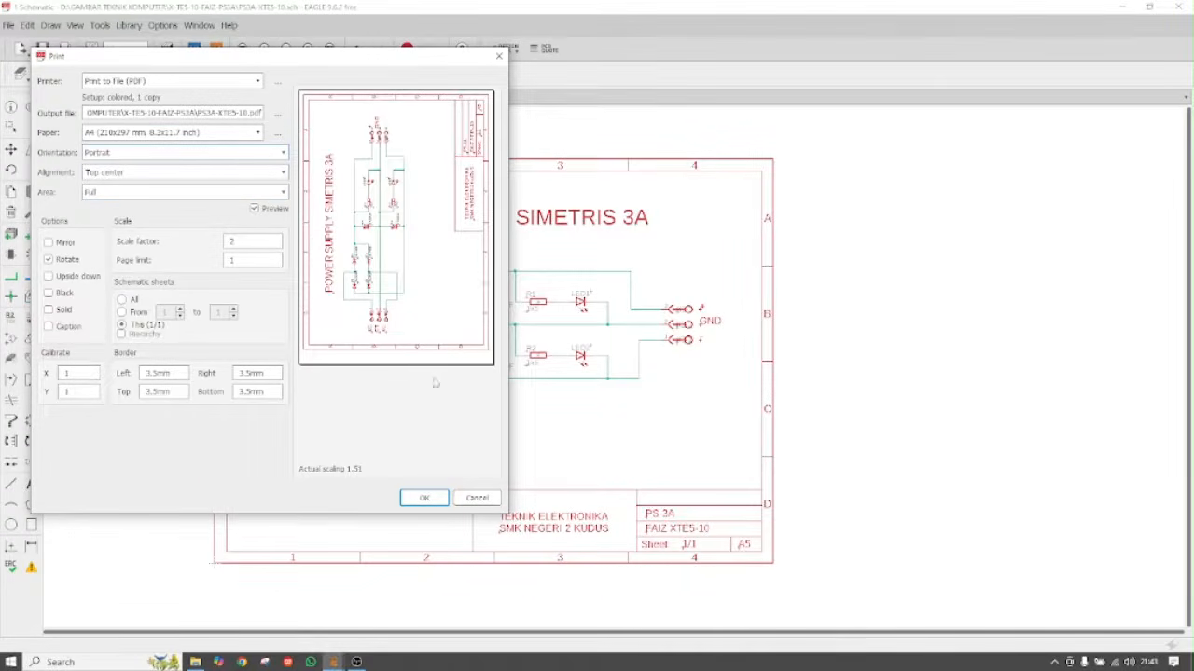
pyautogui.click(435, 500)
pyautogui.click(421, 500)
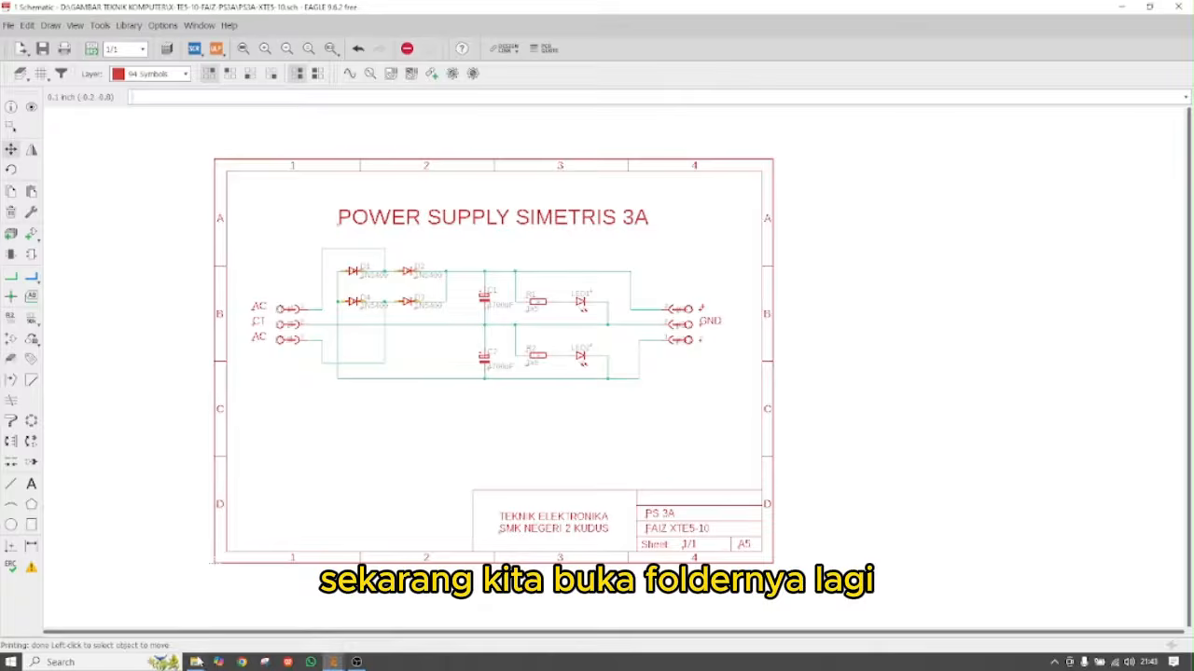
# Open the new 14 KB PS3A-XTES-10 PDF from the project folder to check it
pyautogui.click(196, 662)
pyautogui.click(159, 134)
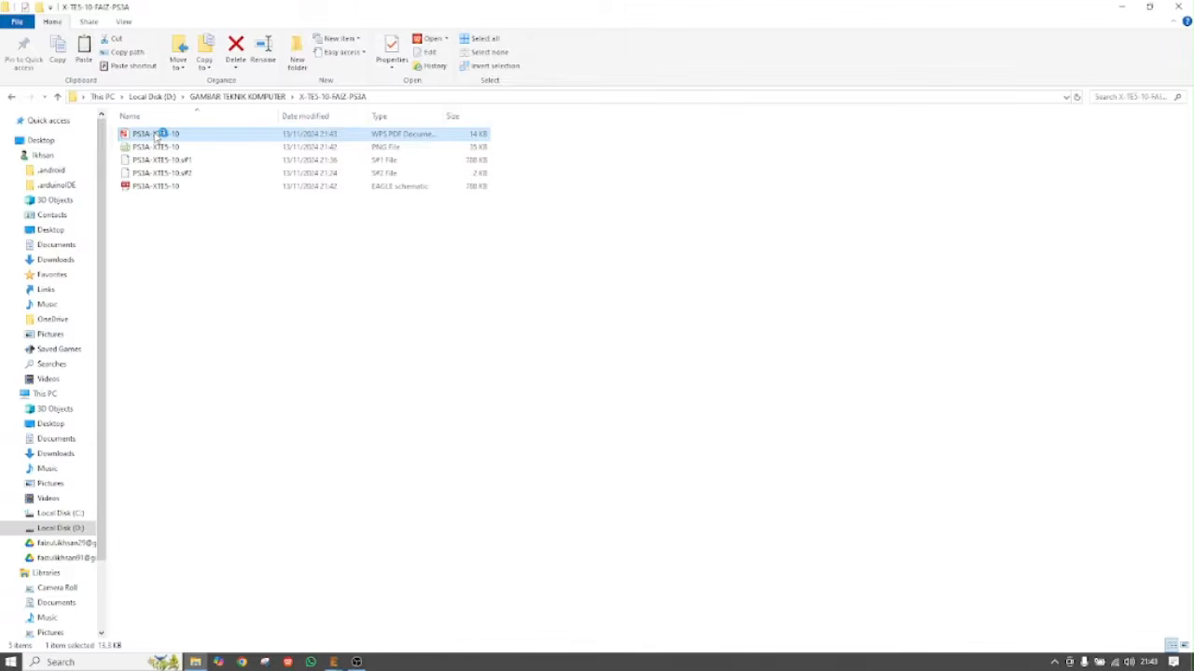
pyautogui.doubleClick(156, 136)
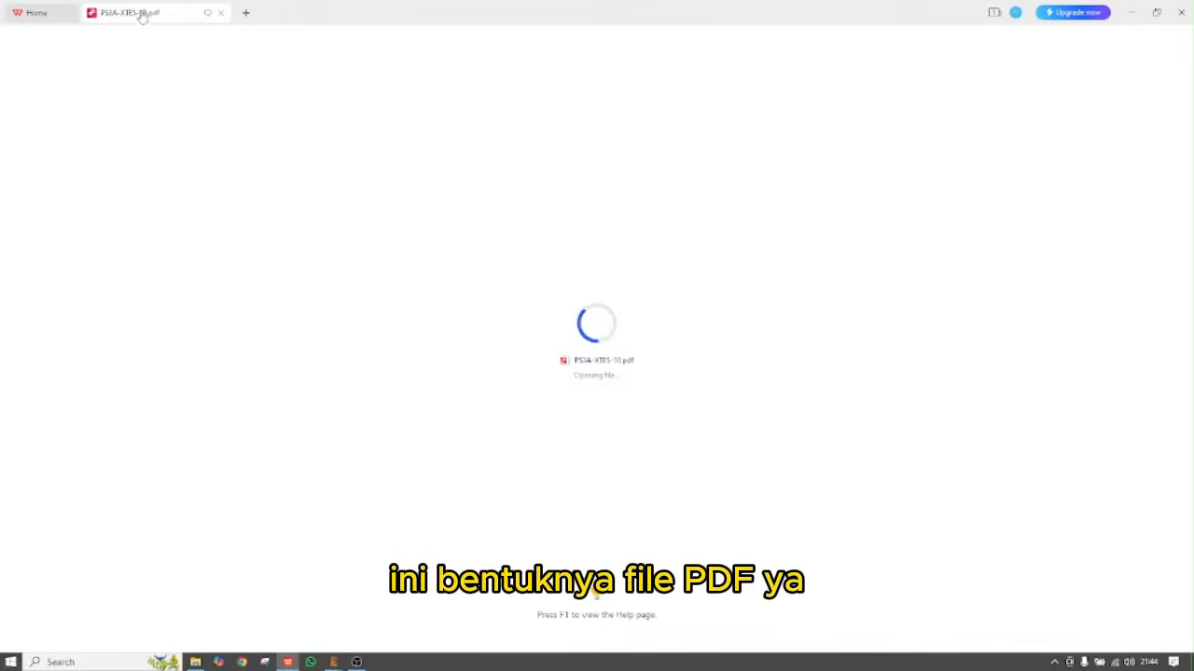
pyautogui.moveTo(141, 17)
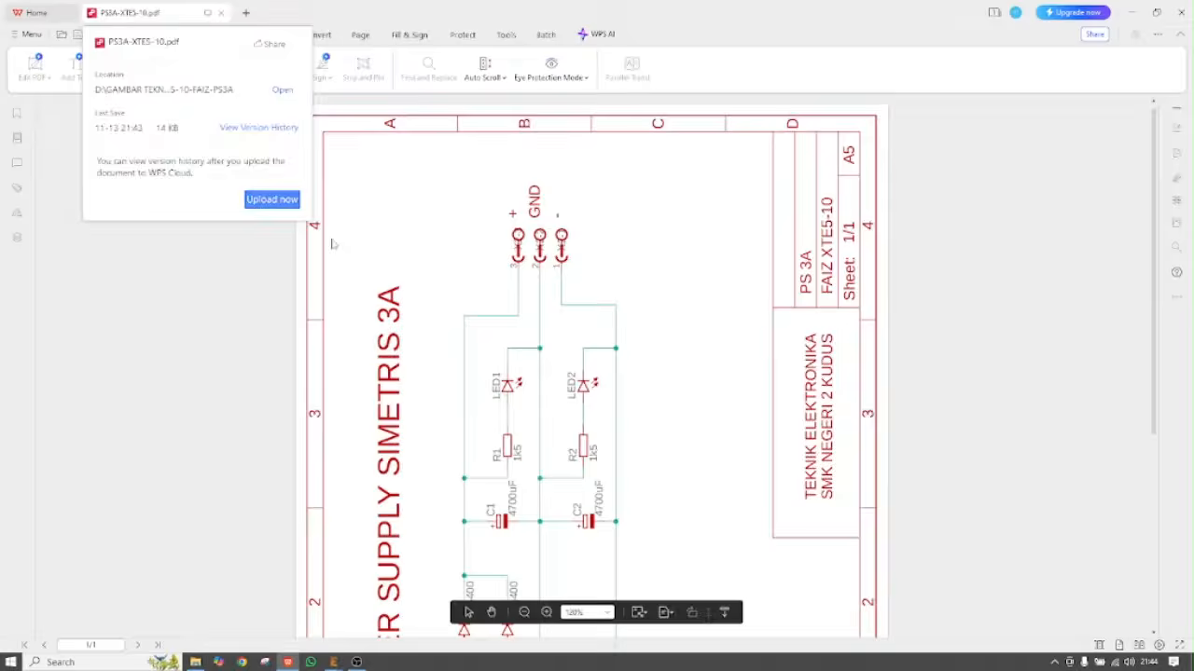
pyautogui.scroll(-3, 604, 300)
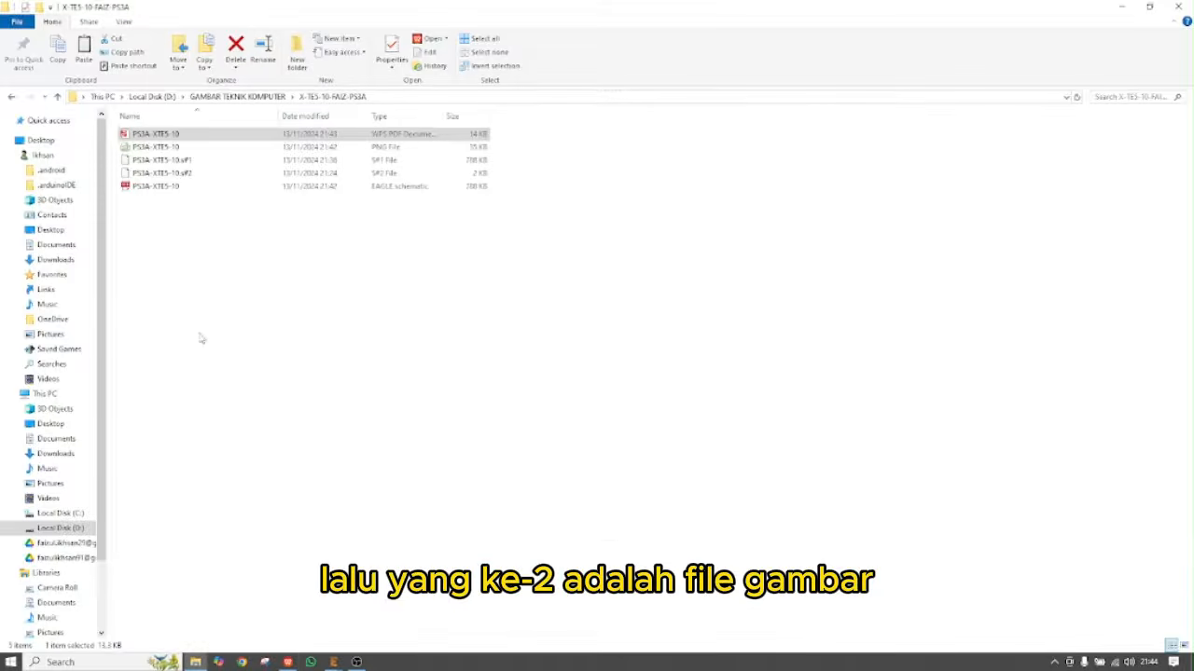
# Point out the PNG and .sch files beside the PDF, then return to the EAGLE schematic
pyautogui.click(154, 148)
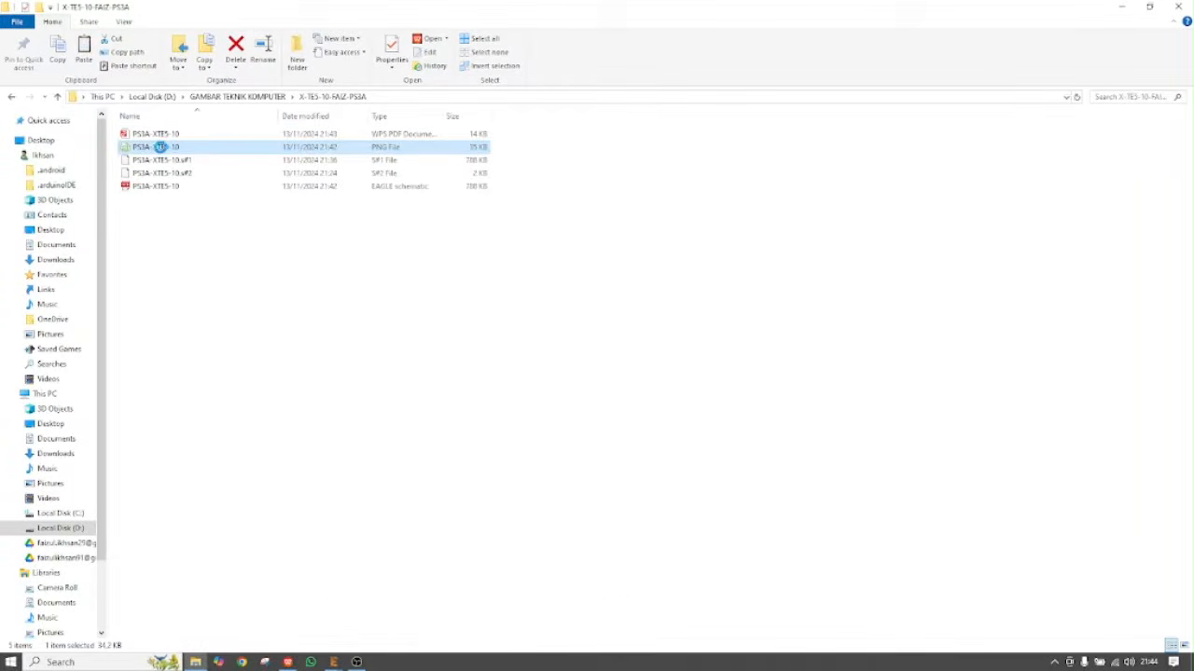
pyautogui.click(239, 215)
pyautogui.click(182, 188)
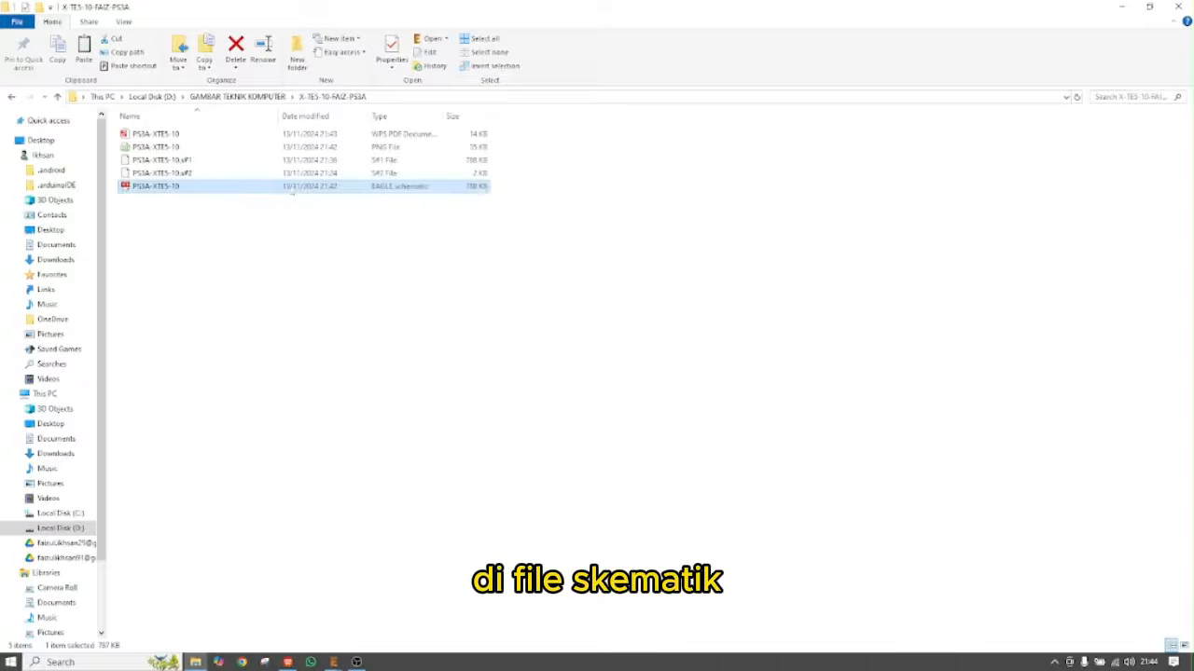
pyautogui.click(432, 328)
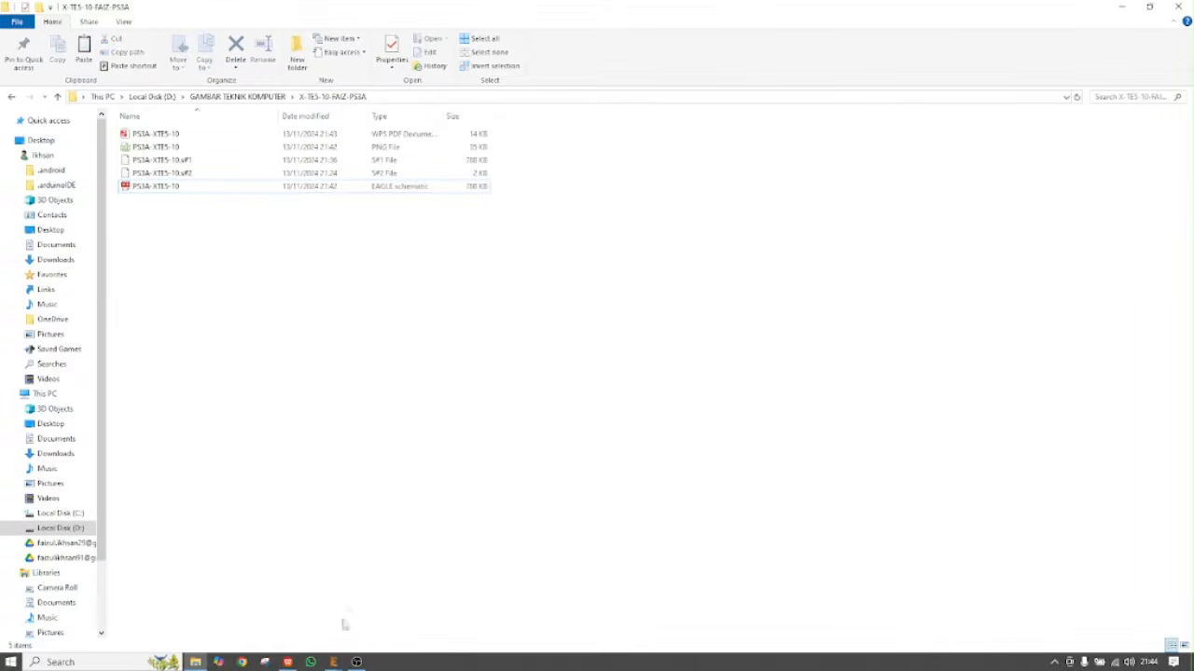
pyautogui.click(333, 662)
pyautogui.click(395, 599)
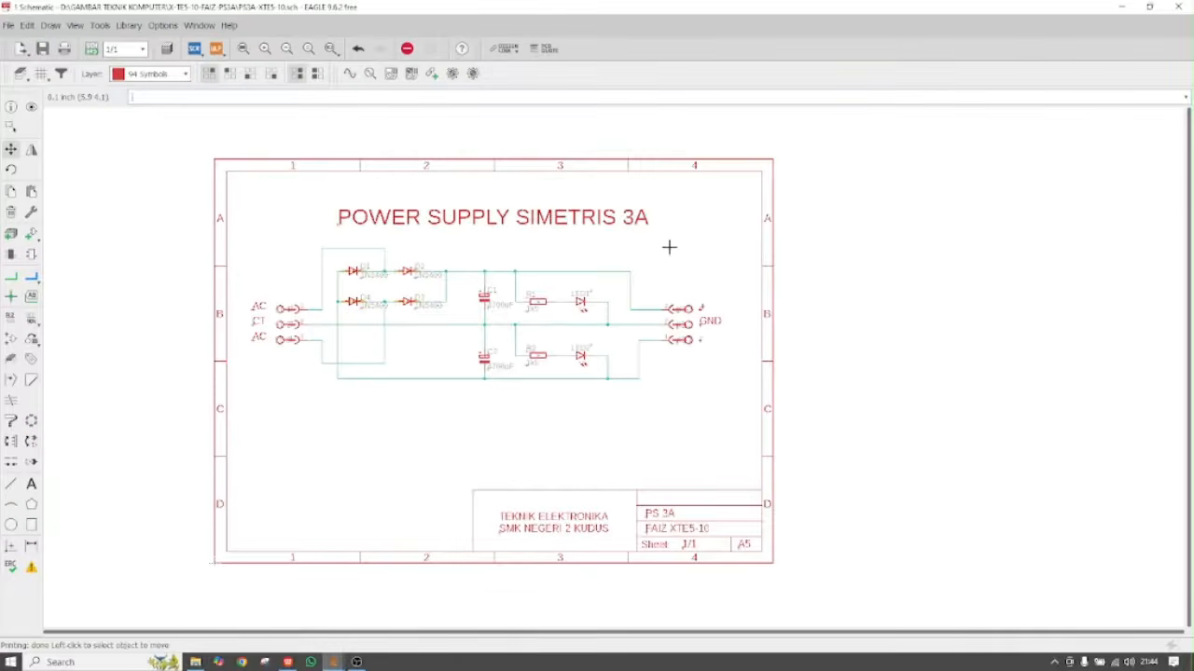